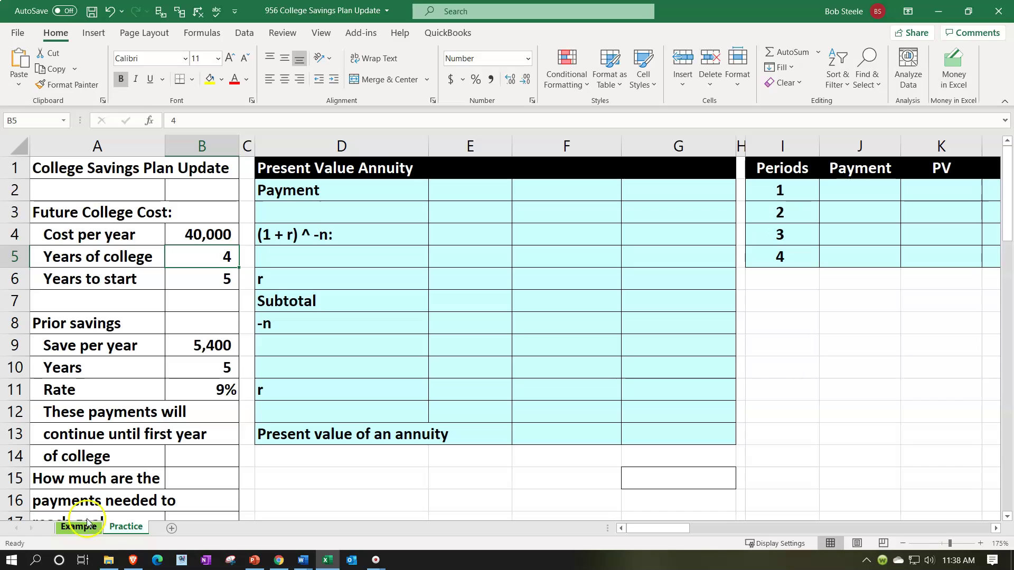
- Review the future college cost and prior savings assumptions and the question about payments needed to reach the goal
{"action": "left_click", "coordinate": [97, 327]}
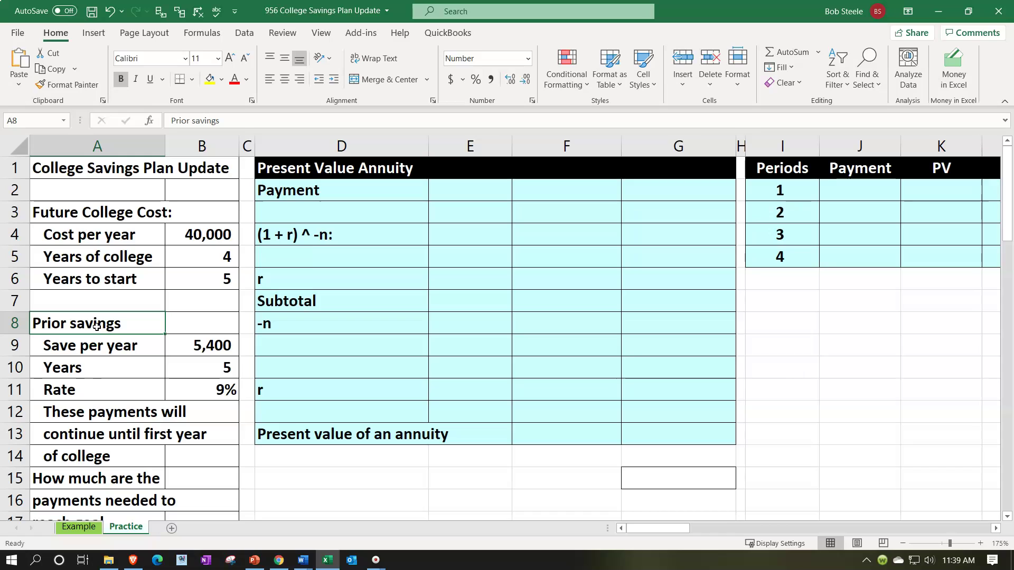
{"action": "left_click", "coordinate": [96, 212]}
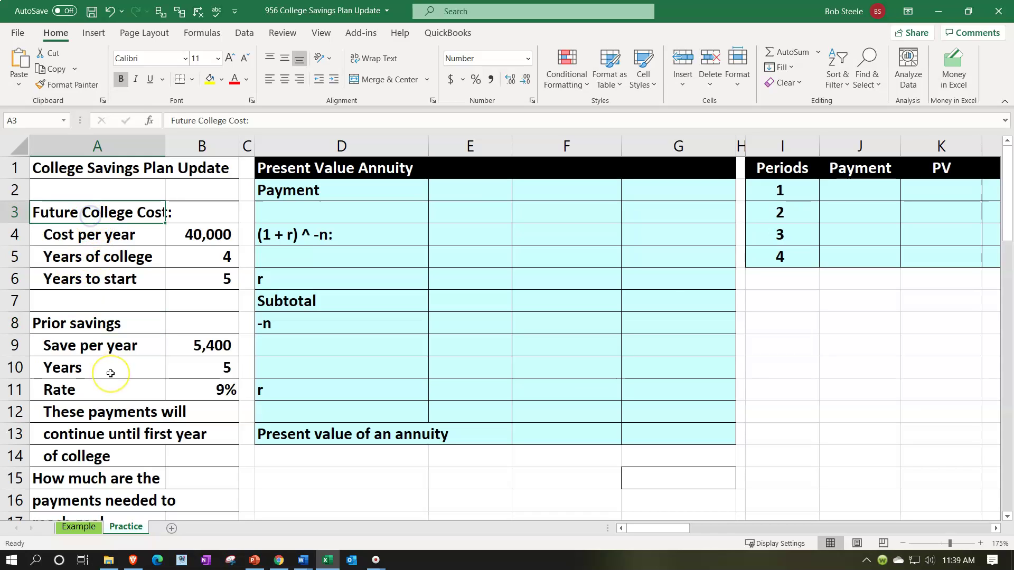
{"action": "key", "text": "Down"}
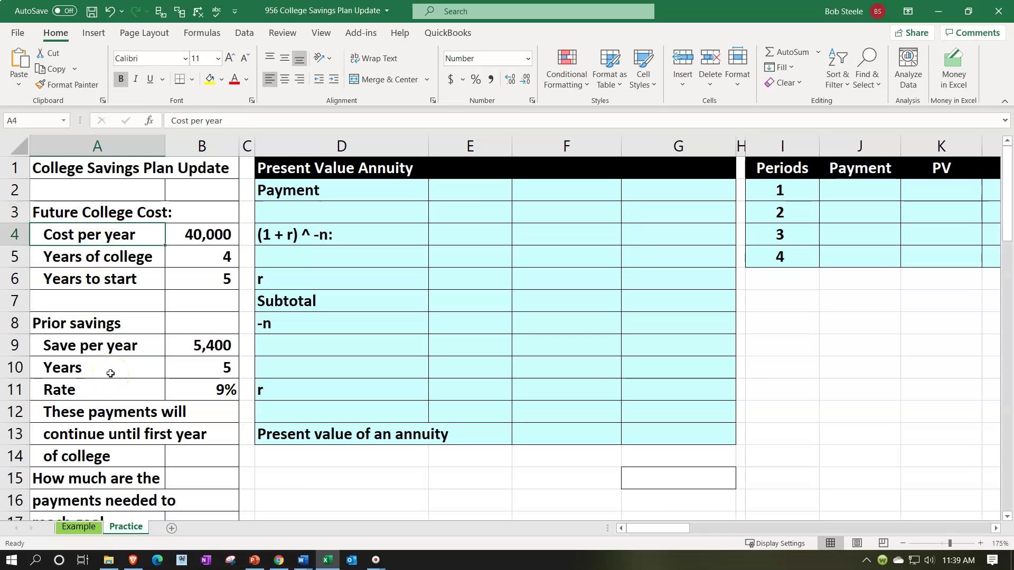
{"action": "key", "text": "Down"}
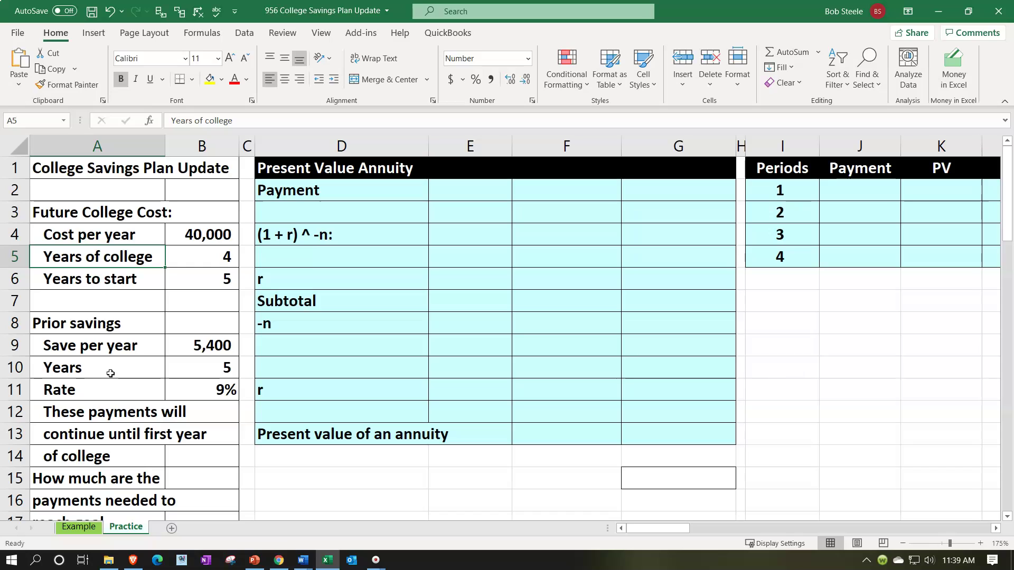
{"action": "key", "text": "Down"}
{"action": "key", "text": "Right"}
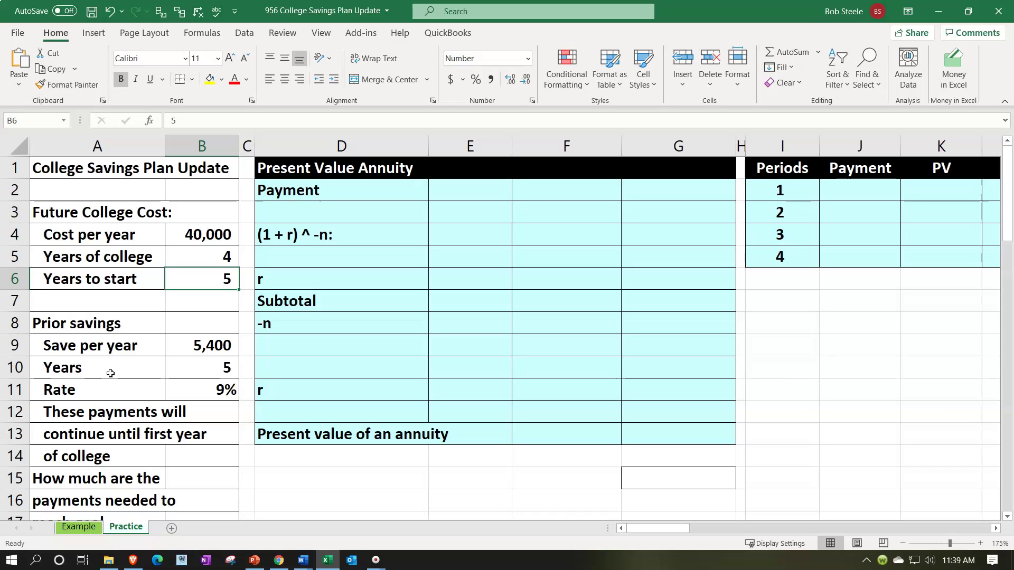
{"action": "key", "text": "Down"}
{"action": "key", "text": "Down"}
{"action": "key", "text": "Left"}
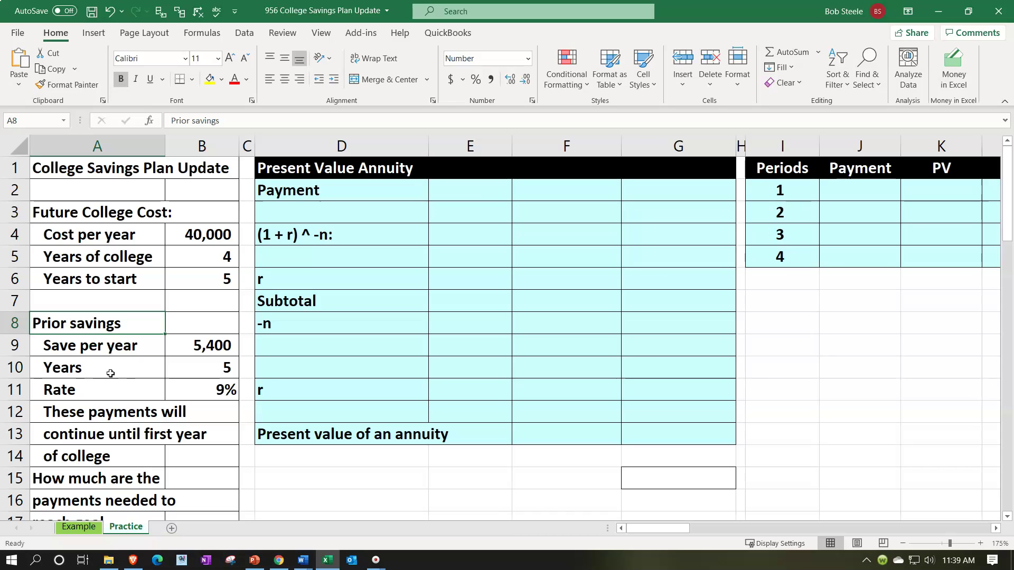
{"action": "key", "text": "Down"}
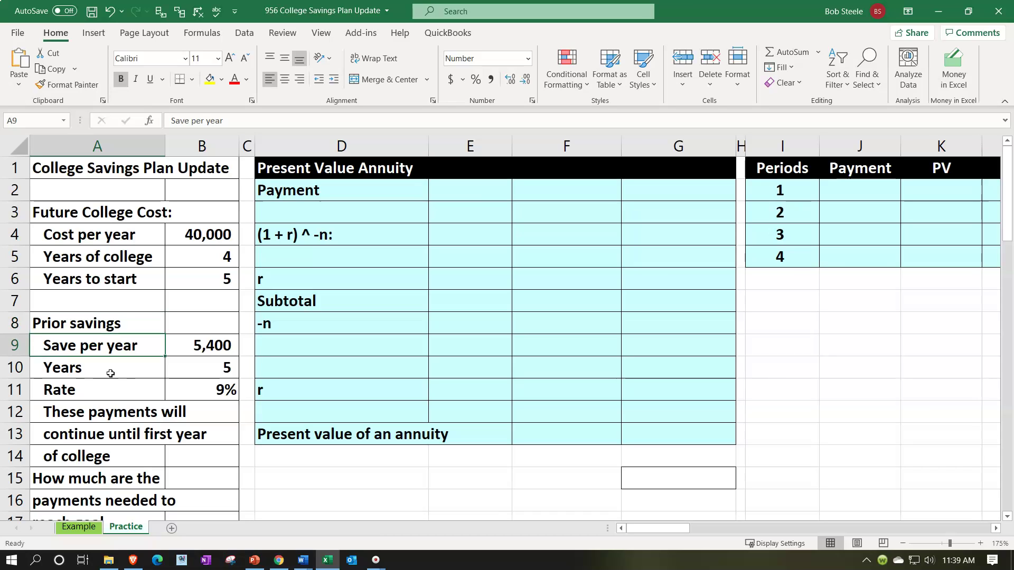
{"action": "key", "text": "Right"}
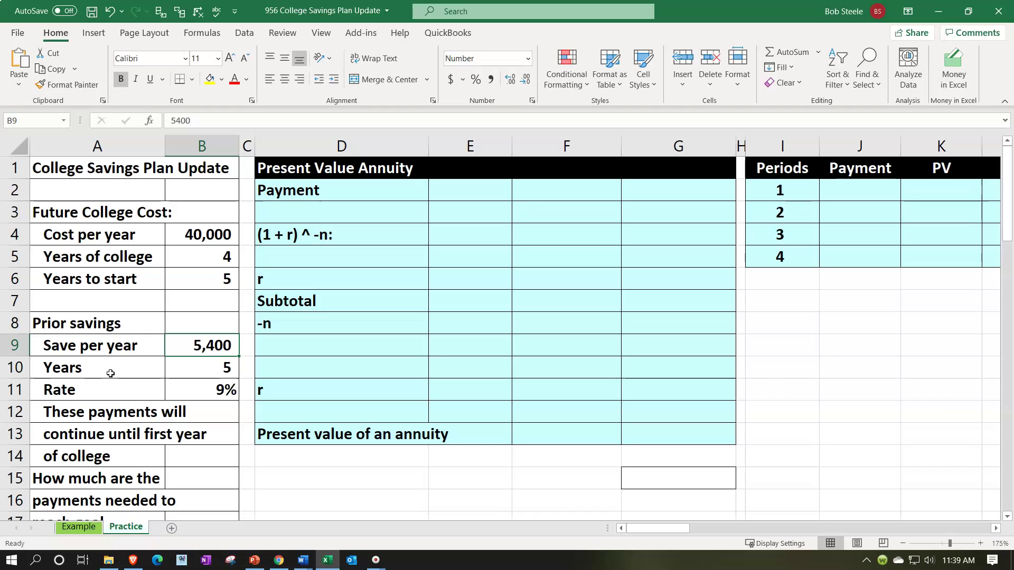
{"action": "key", "text": "Down"}
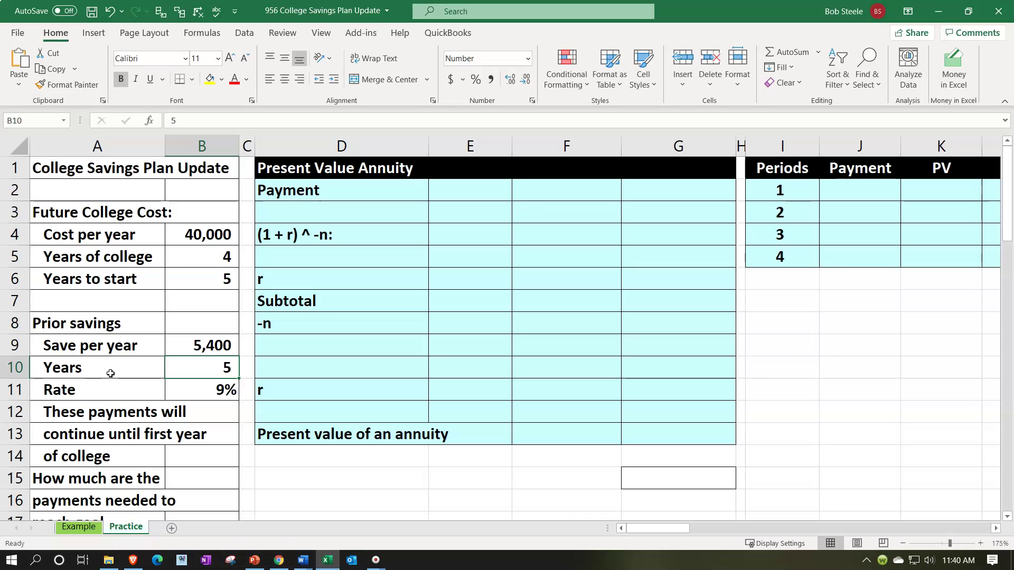
{"action": "key", "text": "Down"}
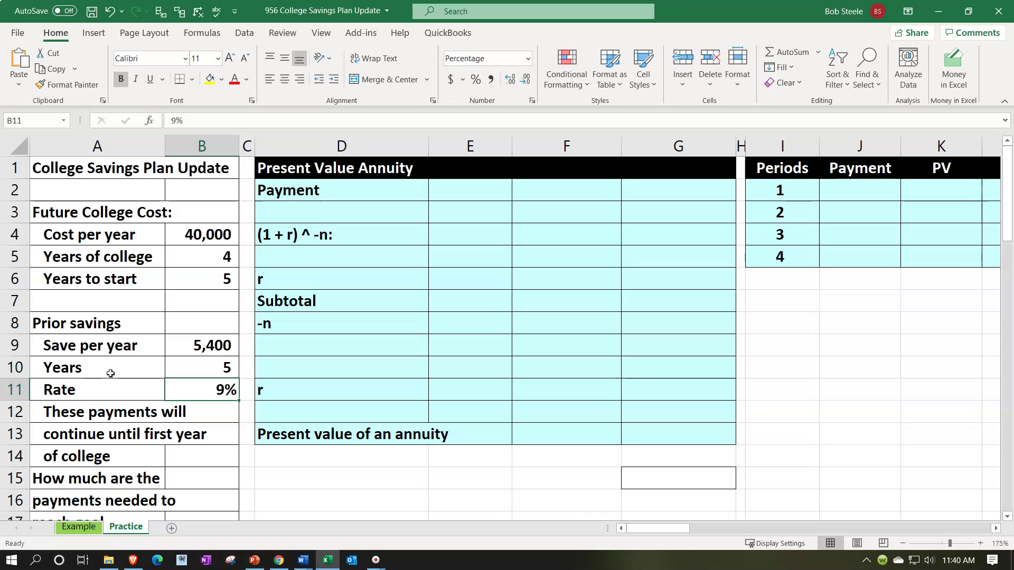
{"action": "key", "text": "Down"}
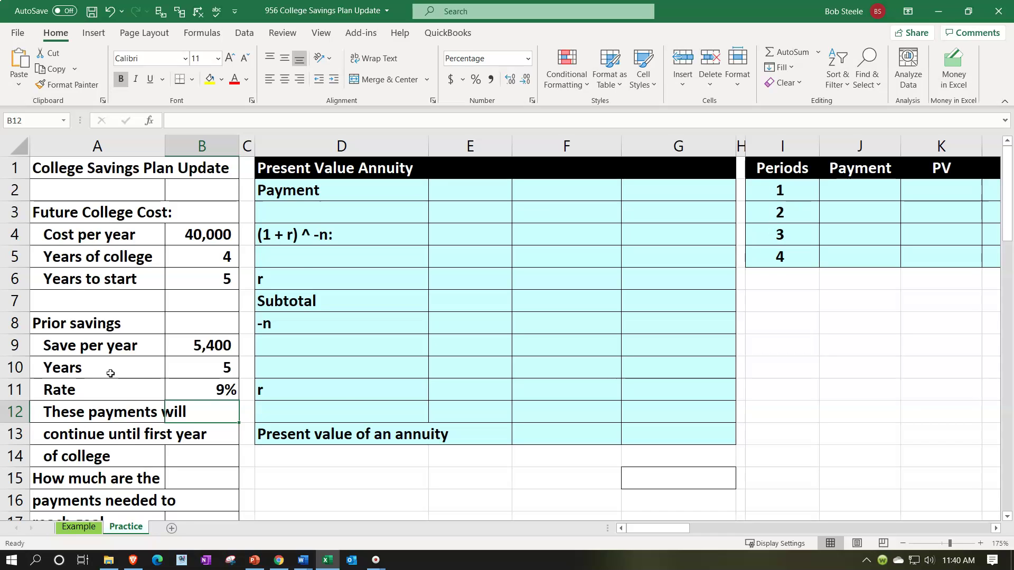
{"action": "scroll", "coordinate": [110, 374], "scroll_direction": "down", "scroll_amount": 1}
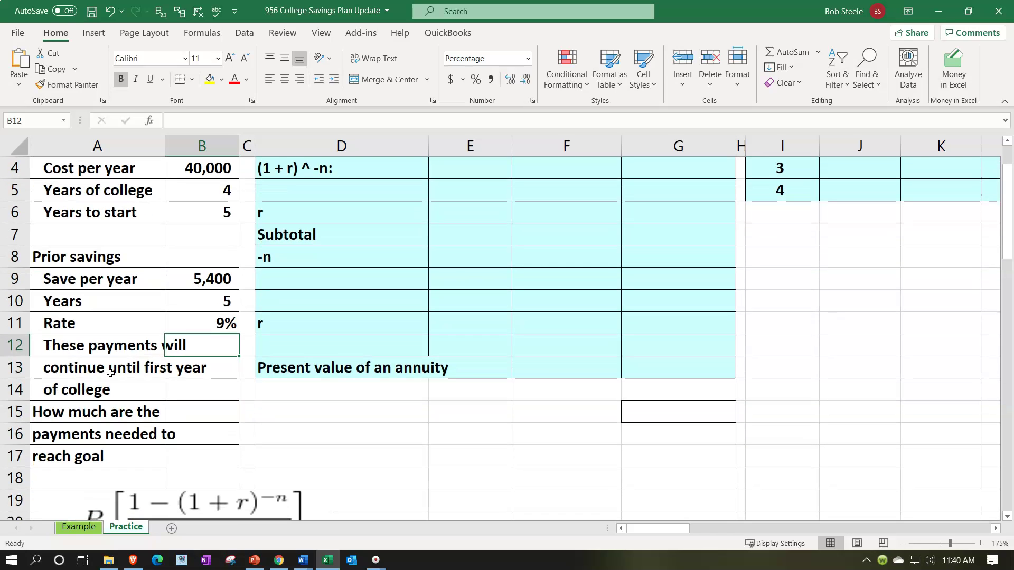
{"action": "scroll", "coordinate": [111, 374], "scroll_direction": "up", "scroll_amount": 1}
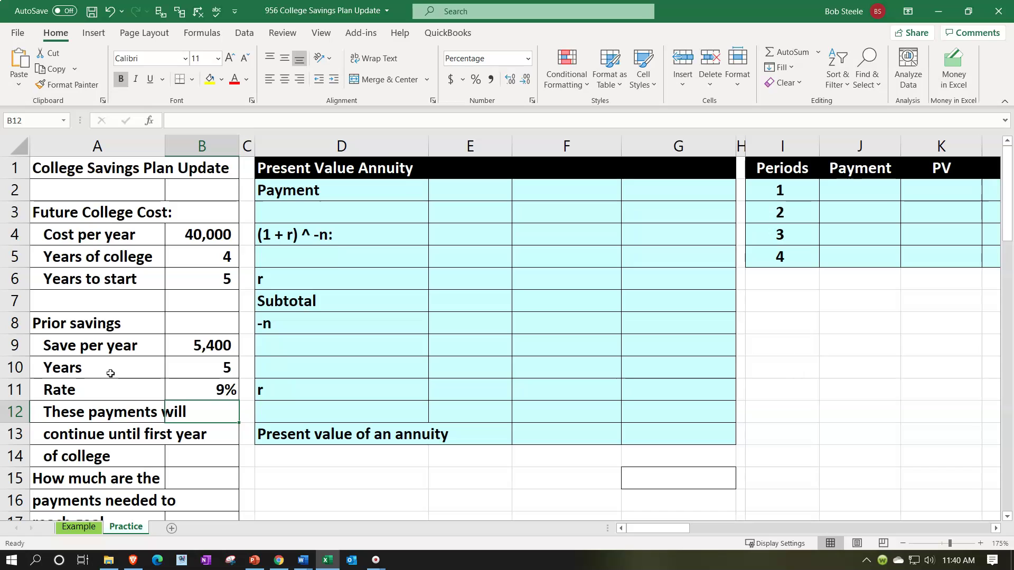
- Re-examine the cost per year, years of college, years to start, yearly savings and the present value annuity formula picture
{"action": "left_click", "coordinate": [179, 241]}
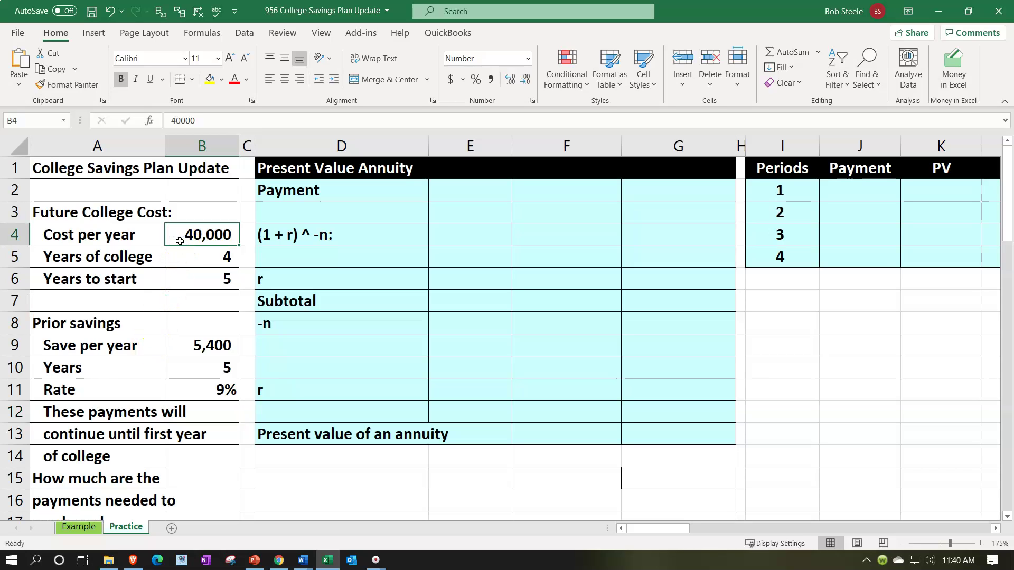
{"action": "left_click", "coordinate": [183, 257]}
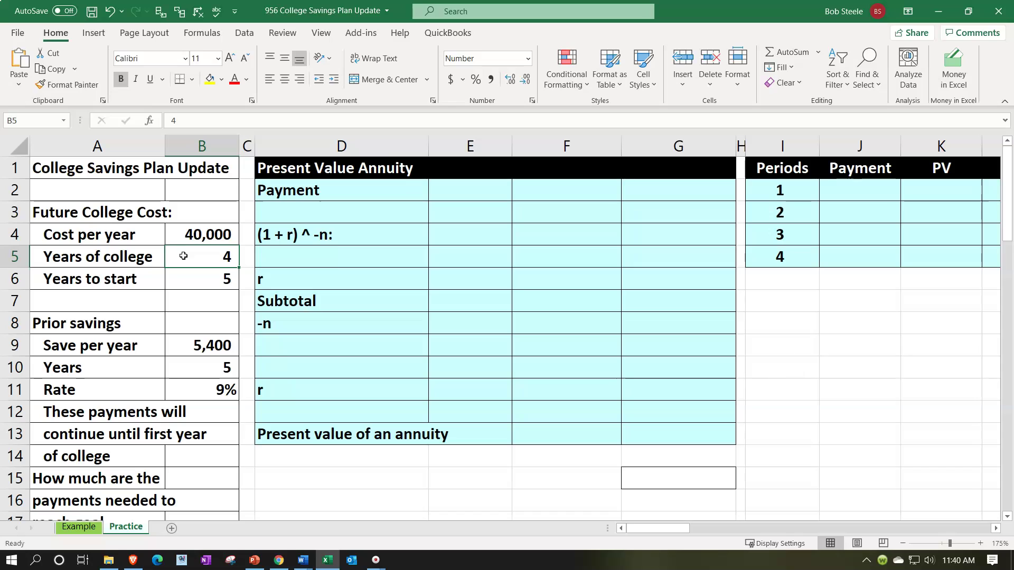
{"action": "left_click", "coordinate": [184, 285]}
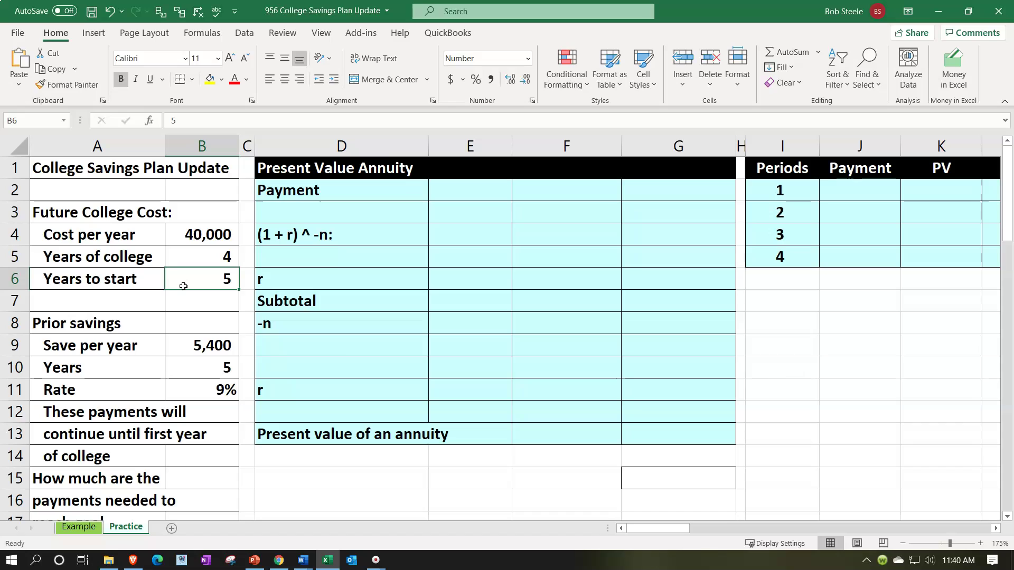
{"action": "left_click", "coordinate": [183, 342]}
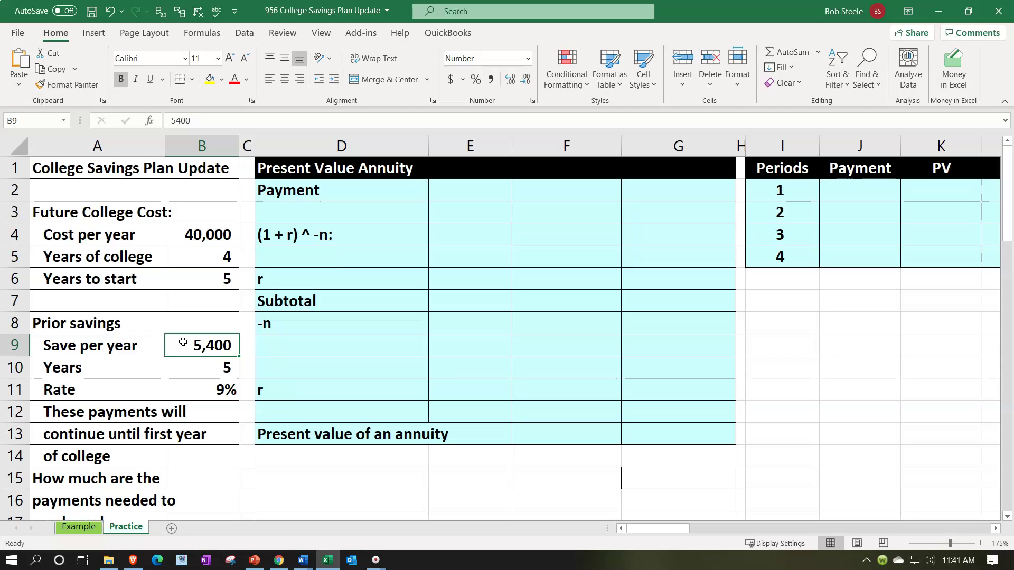
{"action": "left_click", "coordinate": [193, 238]}
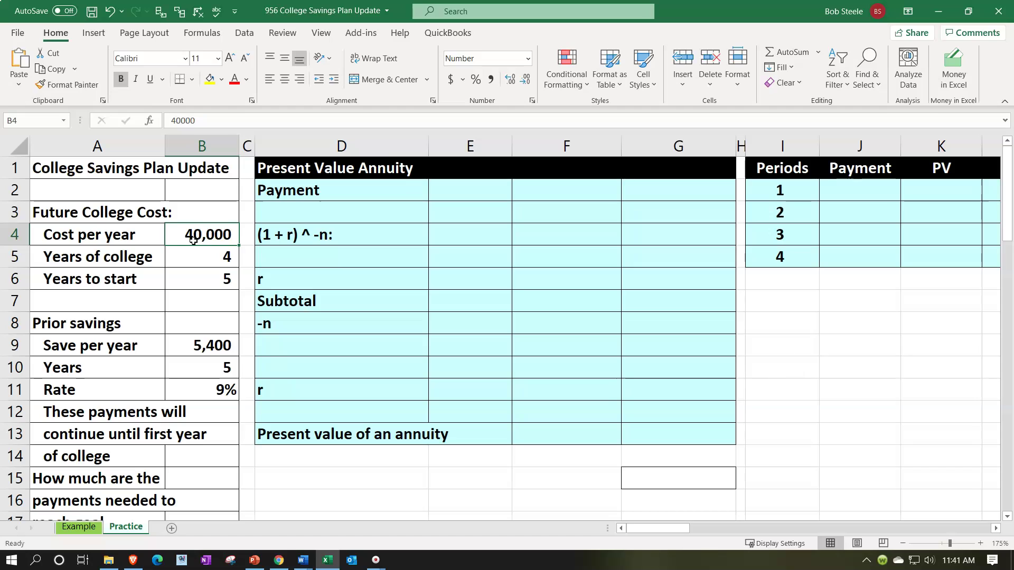
{"action": "left_click", "coordinate": [193, 255]}
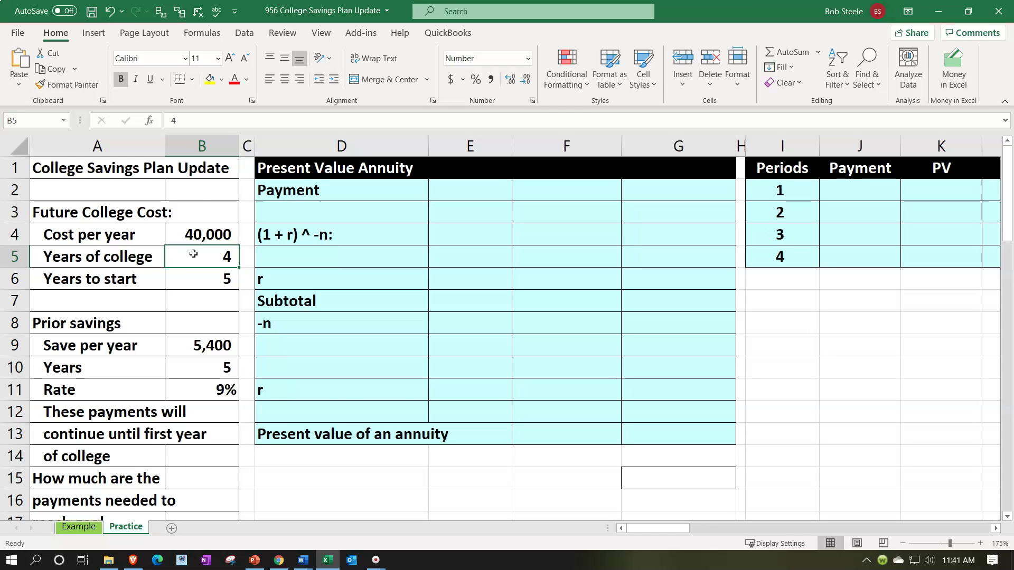
{"action": "scroll", "coordinate": [194, 254], "scroll_direction": "down", "scroll_amount": 2}
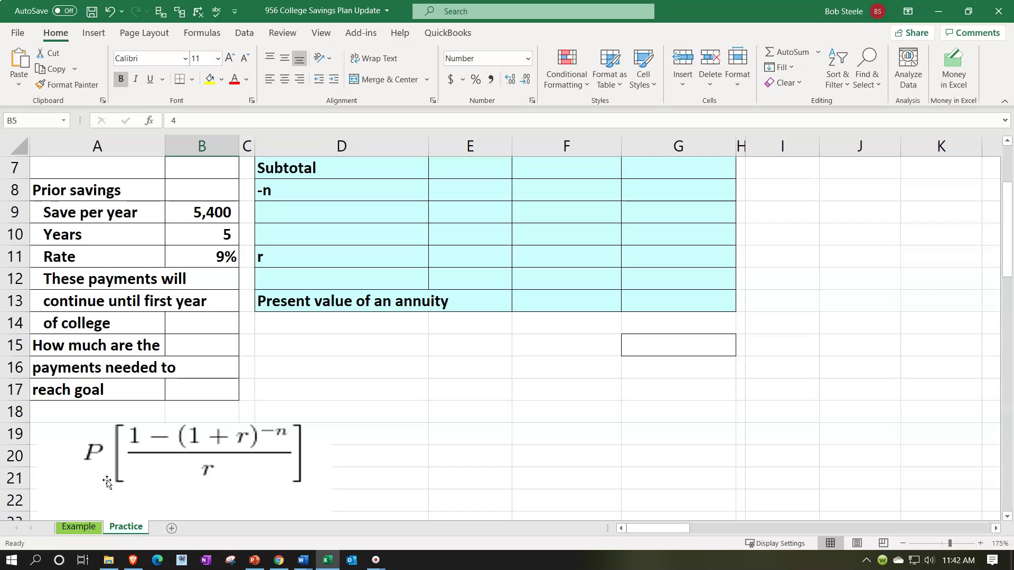
{"action": "scroll", "coordinate": [107, 482], "scroll_direction": "up", "scroll_amount": 2}
- Link the Payment amount in G2 to the cost per year in B4
{"action": "left_click", "coordinate": [649, 190]}
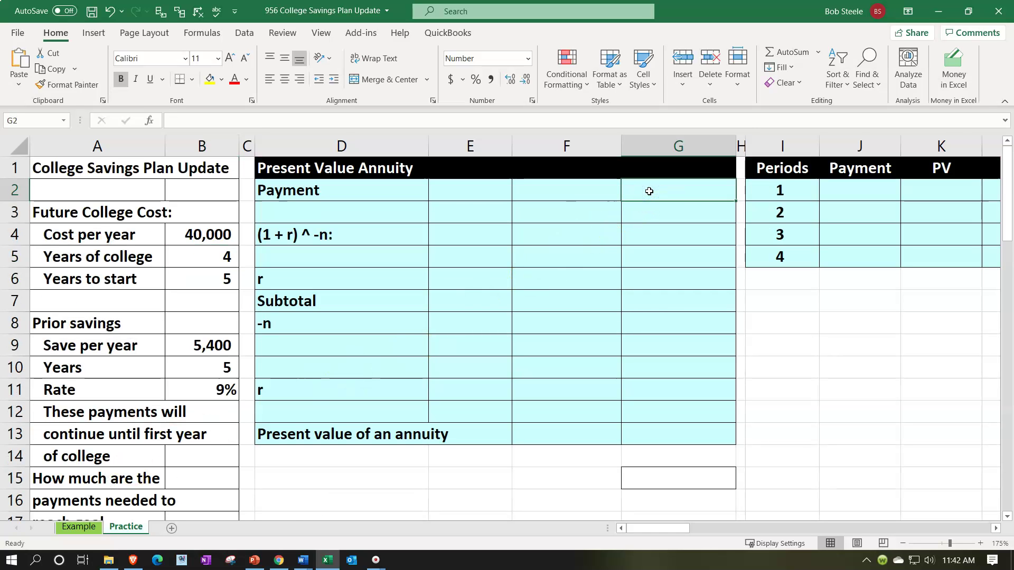
{"action": "scroll", "coordinate": [287, 464], "scroll_direction": "down", "scroll_amount": 2}
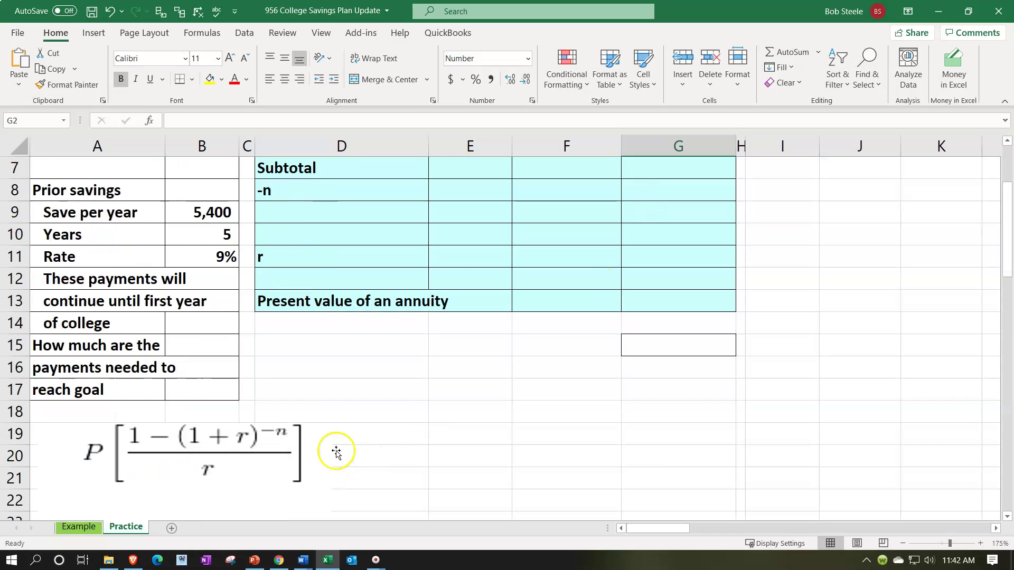
{"action": "scroll", "coordinate": [407, 446], "scroll_direction": "up", "scroll_amount": 2}
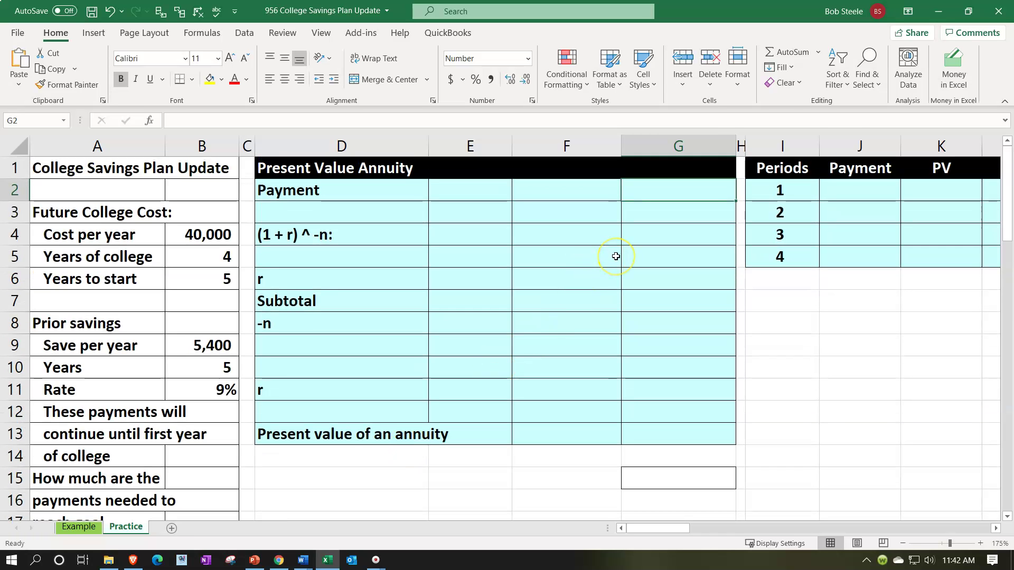
{"action": "type", "text": "="}
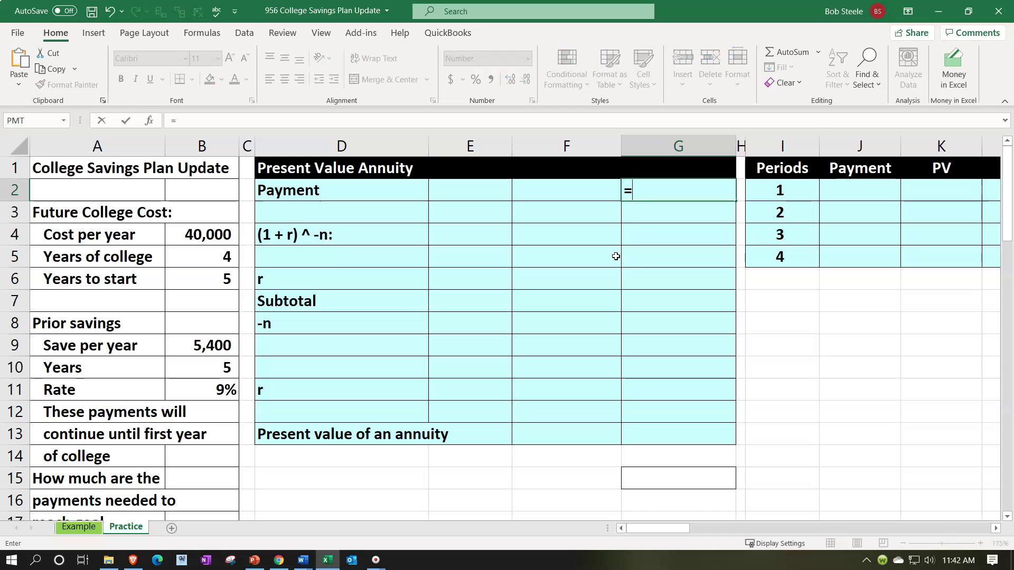
{"action": "key", "text": "Left"}
{"action": "key", "text": "Left"}
{"action": "key", "text": "Left"}
{"action": "key", "text": "Left"}
{"action": "key", "text": "Left"}
{"action": "key", "text": "Down"}
{"action": "key", "text": "Down"}
{"action": "key", "text": "Return"}
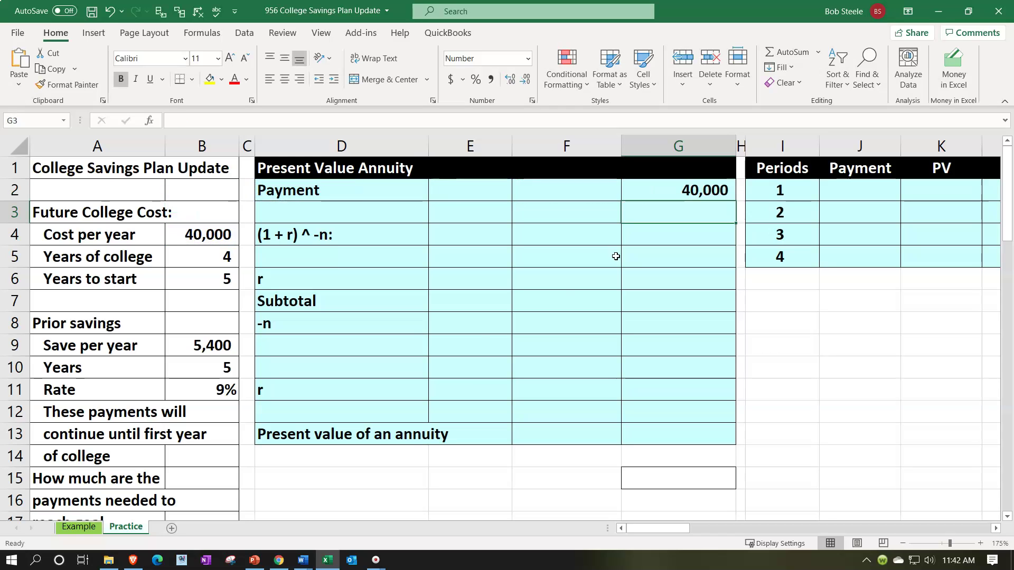
- Enter the annuity formula's leading 1 in F3, above the (1 + r) ^ -n row
{"action": "left_click", "coordinate": [482, 341]}
{"action": "scroll", "coordinate": [482, 341], "scroll_direction": "down", "scroll_amount": 2}
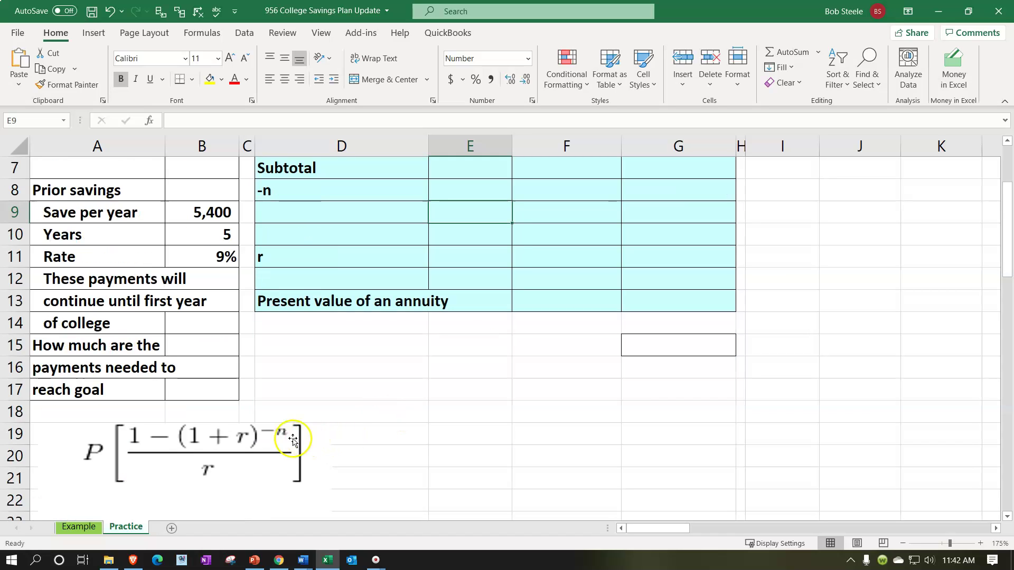
{"action": "scroll", "coordinate": [407, 417], "scroll_direction": "up", "scroll_amount": 1}
{"action": "scroll", "coordinate": [428, 403], "scroll_direction": "up", "scroll_amount": 1}
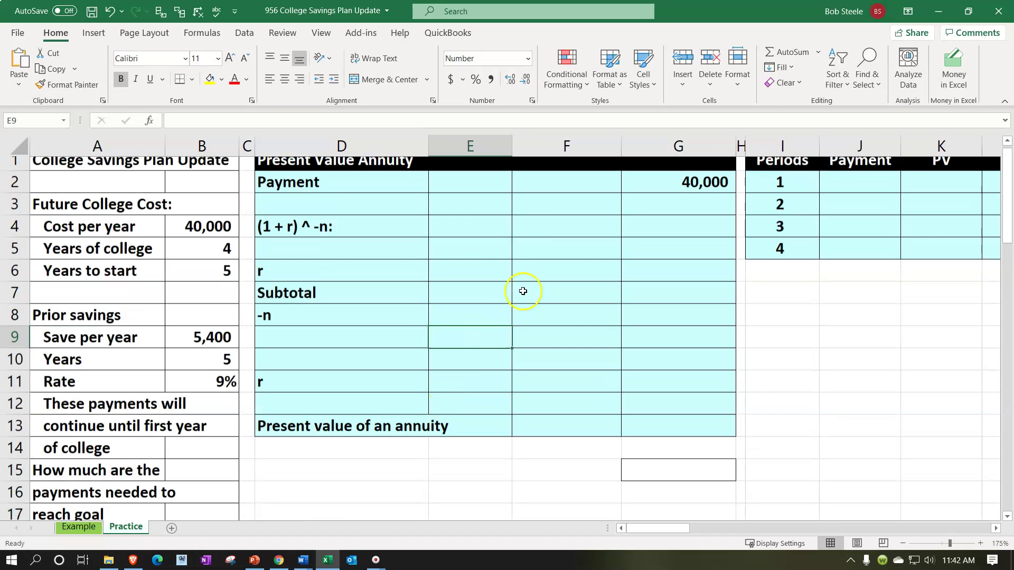
{"action": "left_click", "coordinate": [557, 216]}
{"action": "type", "text": "1"}
{"action": "key", "text": "Return"}
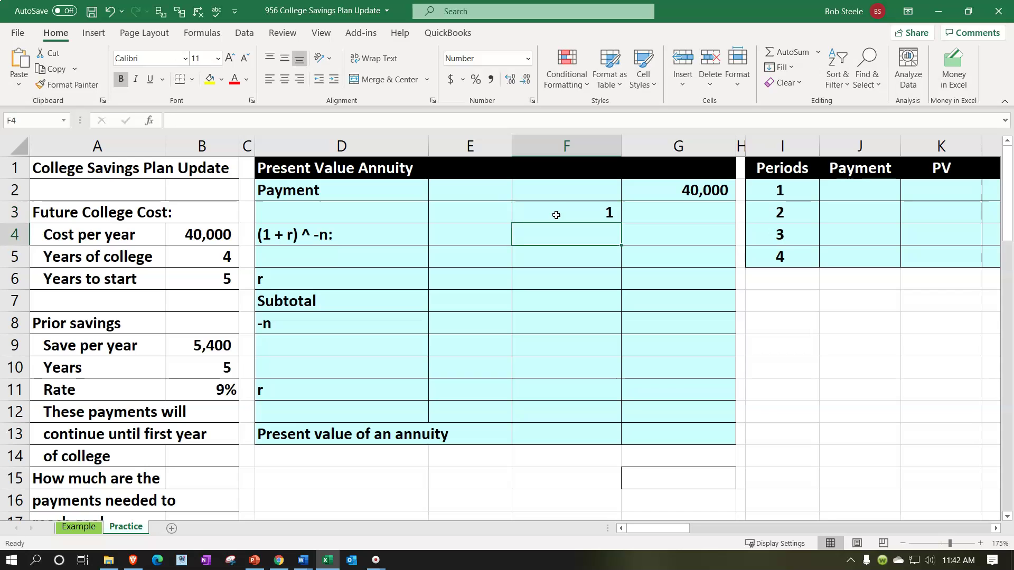
- Enter 1 in E5 as the first term of the (1 + r) ^ -n calculation
{"action": "key", "text": "Left"}
{"action": "key", "text": "Down"}
{"action": "scroll", "coordinate": [507, 324], "scroll_direction": "down", "scroll_amount": 1}
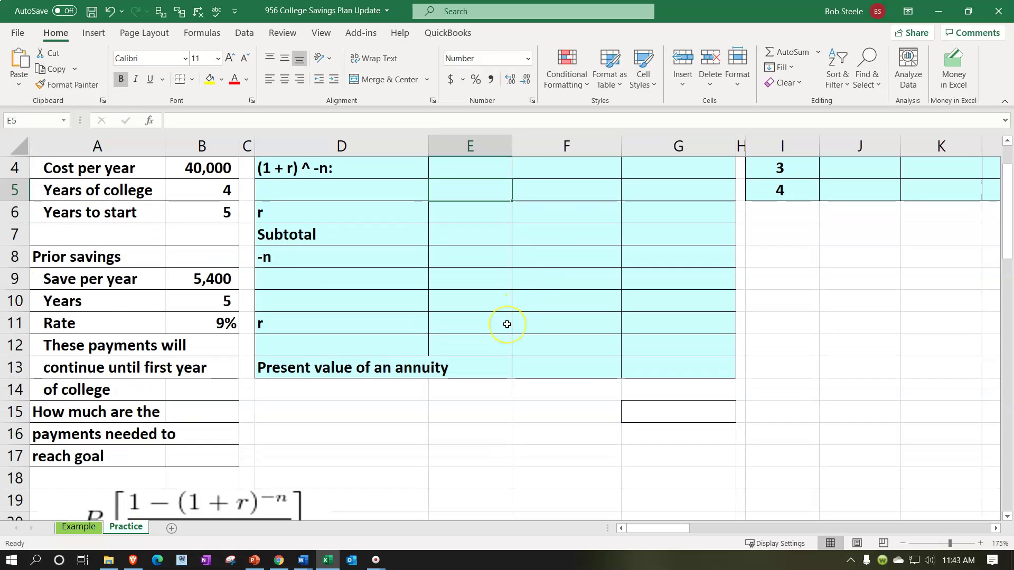
{"action": "scroll", "coordinate": [507, 325], "scroll_direction": "up", "scroll_amount": 1}
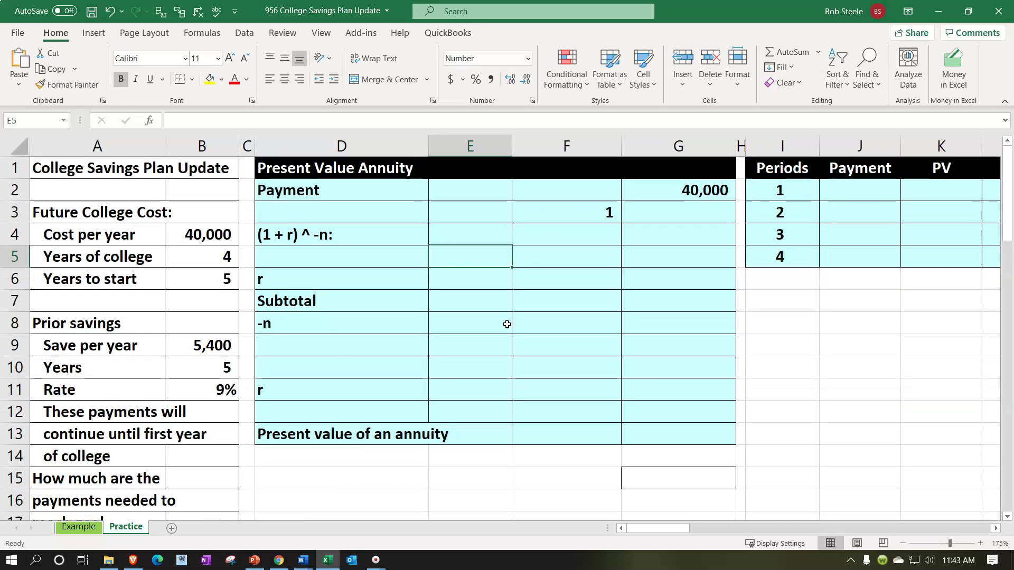
{"action": "type", "text": "1"}
{"action": "key", "text": "Return"}
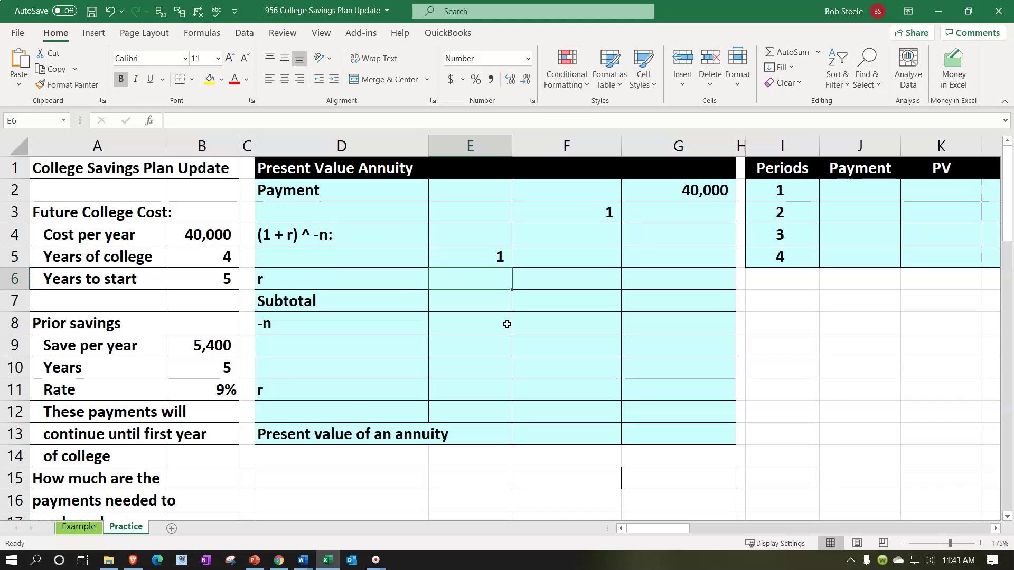
- Link the r value in E6 to the 9% rate in B11
{"action": "type", "text": "="}
{"action": "key", "text": "Left"}
{"action": "key", "text": "Left"}
{"action": "key", "text": "Down"}
{"action": "key", "text": "Down"}
{"action": "key", "text": "Down"}
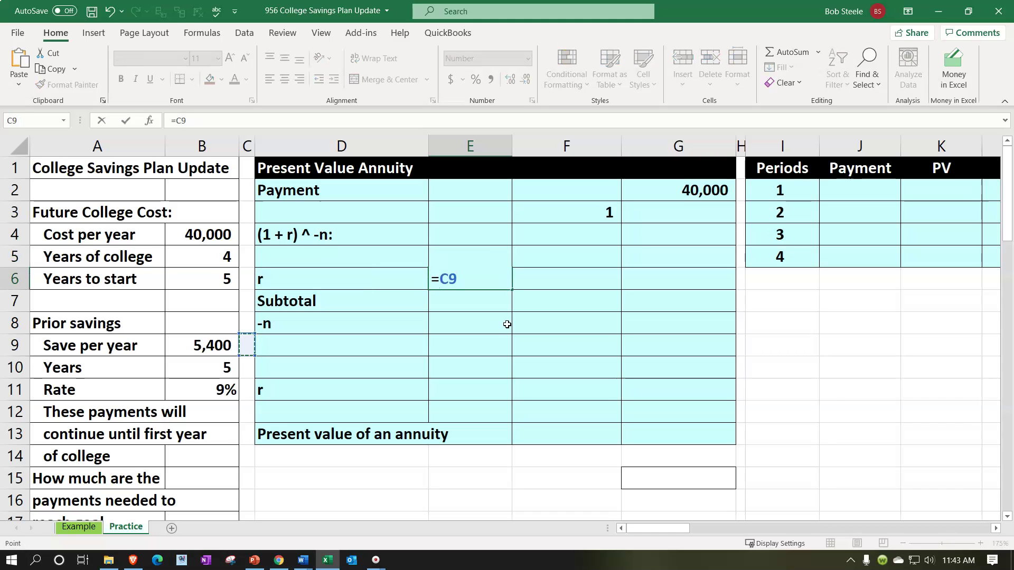
{"action": "key", "text": "Down"}
{"action": "key", "text": "Down"}
{"action": "key", "text": "Left"}
{"action": "key", "text": "Return"}
- Format the r value in E6 as an underlined percentage
{"action": "key", "text": "Up"}
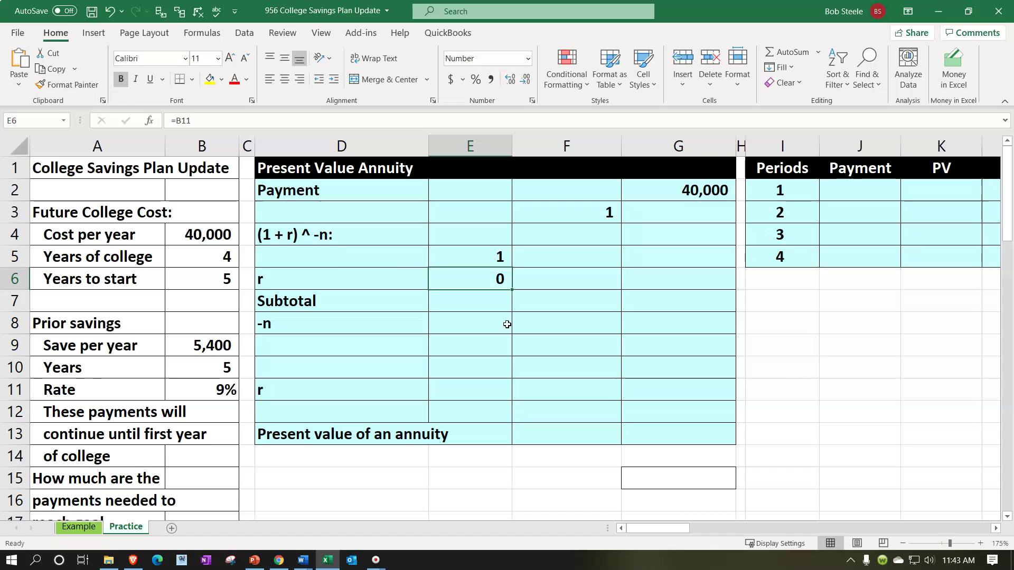
{"action": "left_click", "coordinate": [475, 80]}
{"action": "left_click", "coordinate": [151, 80]}
- Sum E5:E6 in the Subtotal cell E7 and format it as a percentage
{"action": "key", "text": "Down"}
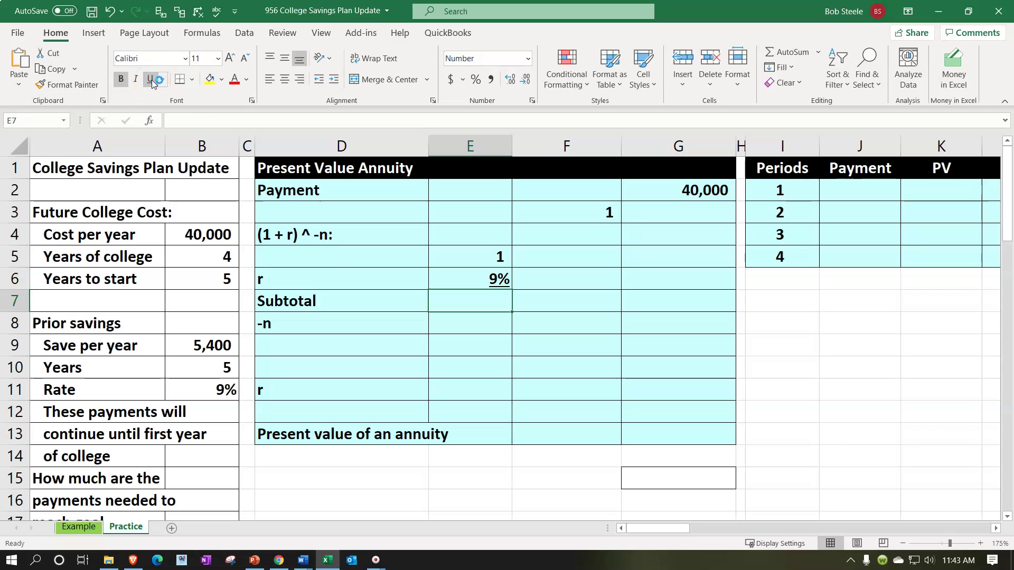
{"action": "type", "text": "=sum("}
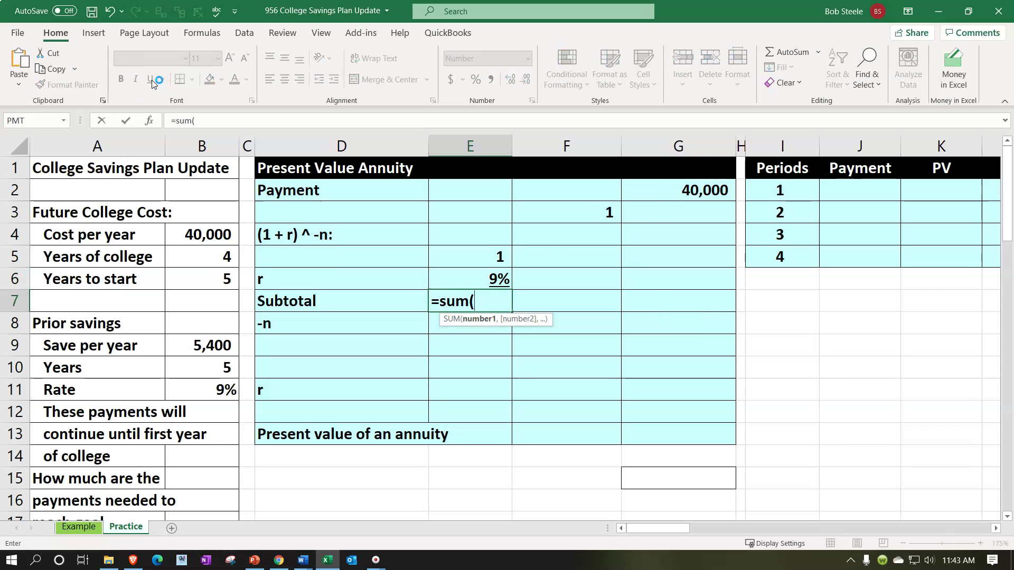
{"action": "key", "text": "Up"}
{"action": "key", "text": "Up"}
{"action": "key", "text": "shift+Down"}
{"action": "key", "text": "Return"}
{"action": "key", "text": "Up"}
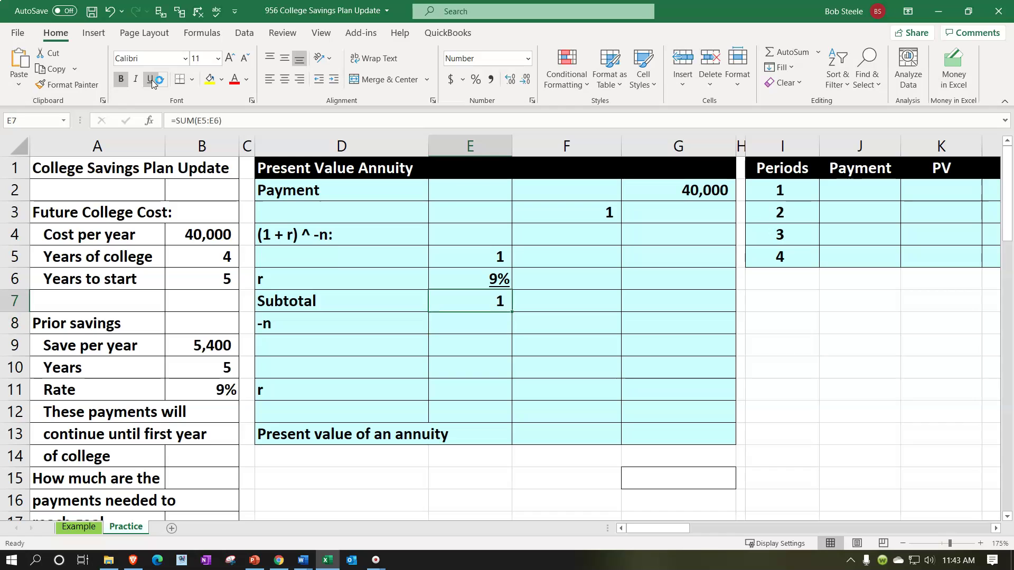
{"action": "left_click", "coordinate": [474, 79]}
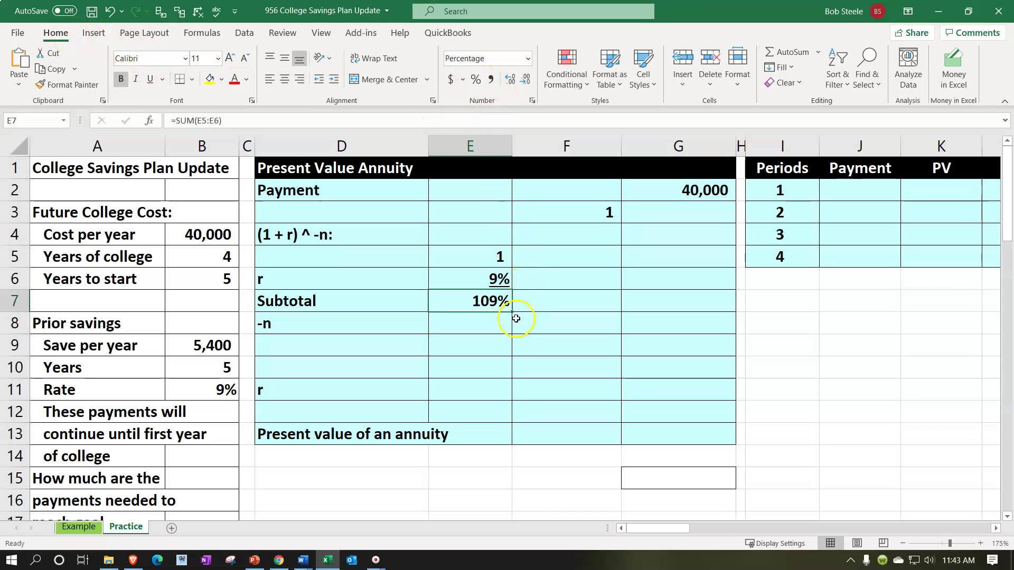
- Link the -n value in E8 to the negative of the years of college in B5 and underline it
{"action": "left_click", "coordinate": [497, 326]}
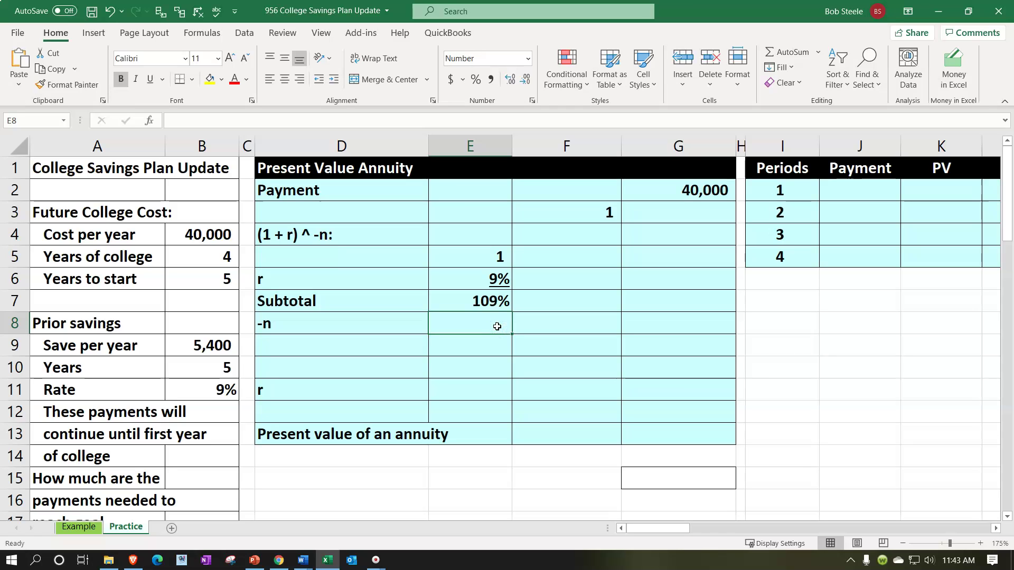
{"action": "type", "text": "-"}
{"action": "key", "text": "Left"}
{"action": "key", "text": "Left"}
{"action": "key", "text": "Left"}
{"action": "key", "text": "Up"}
{"action": "key", "text": "Up"}
{"action": "key", "text": "Up"}
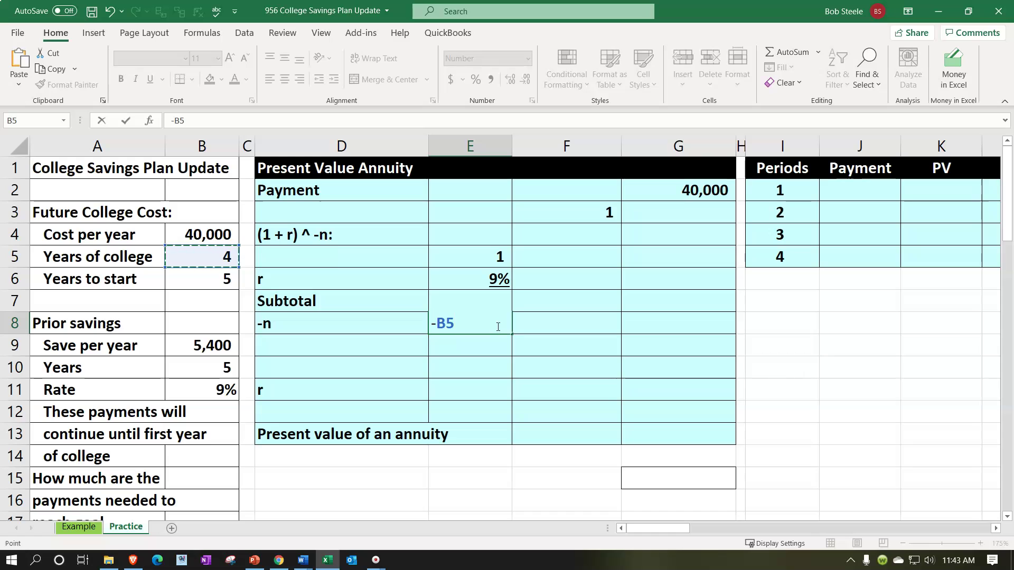
{"action": "key", "text": "Return"}
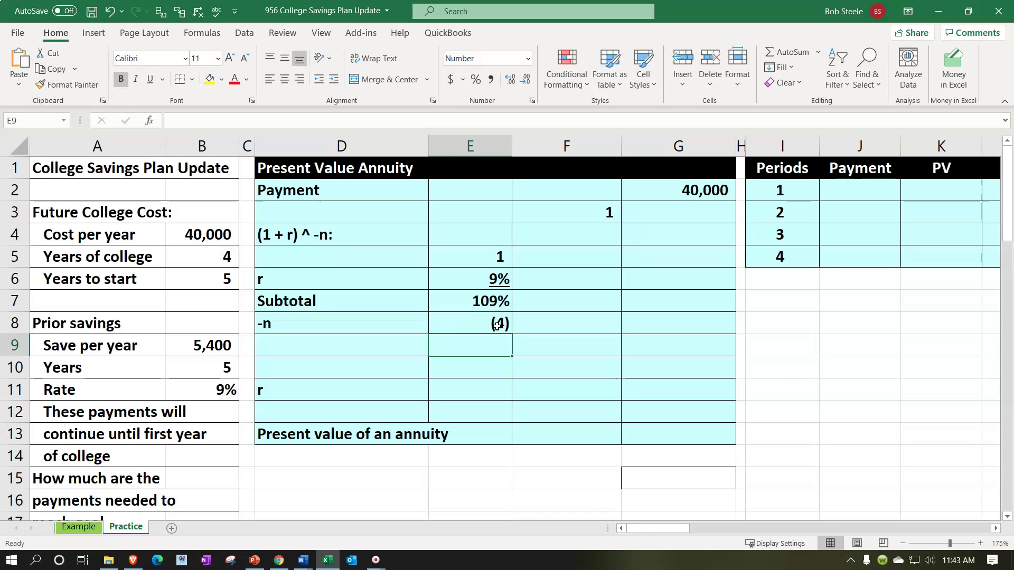
{"action": "left_click", "coordinate": [497, 326]}
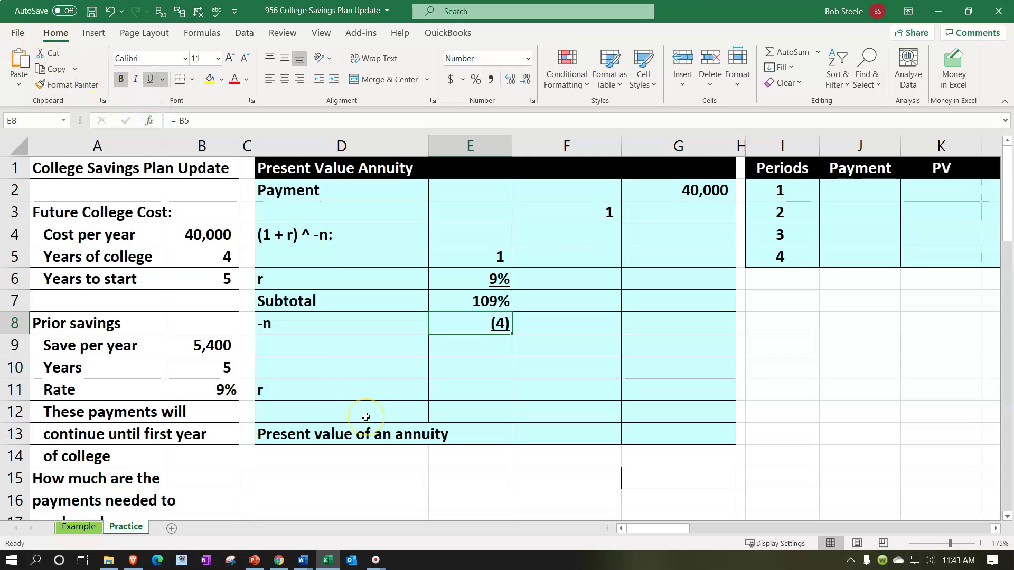
{"action": "key", "text": "Return"}
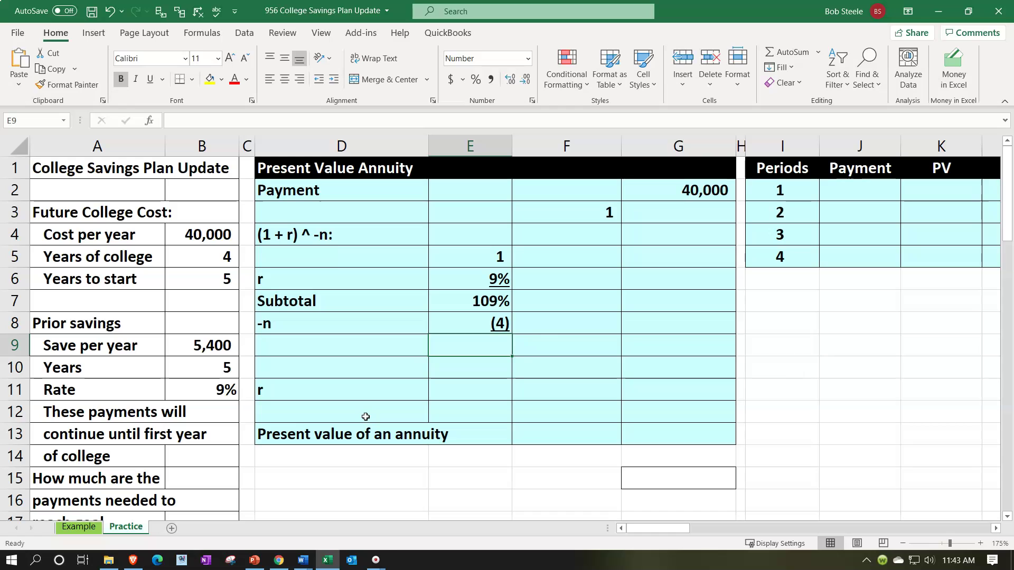
- Raise the subtotal to the -n power in F9 with =E7^E8
{"action": "left_click", "coordinate": [550, 344]}
{"action": "type", "text": "="}
{"action": "key", "text": "Left"}
{"action": "key", "text": "Up"}
{"action": "key", "text": "Up"}
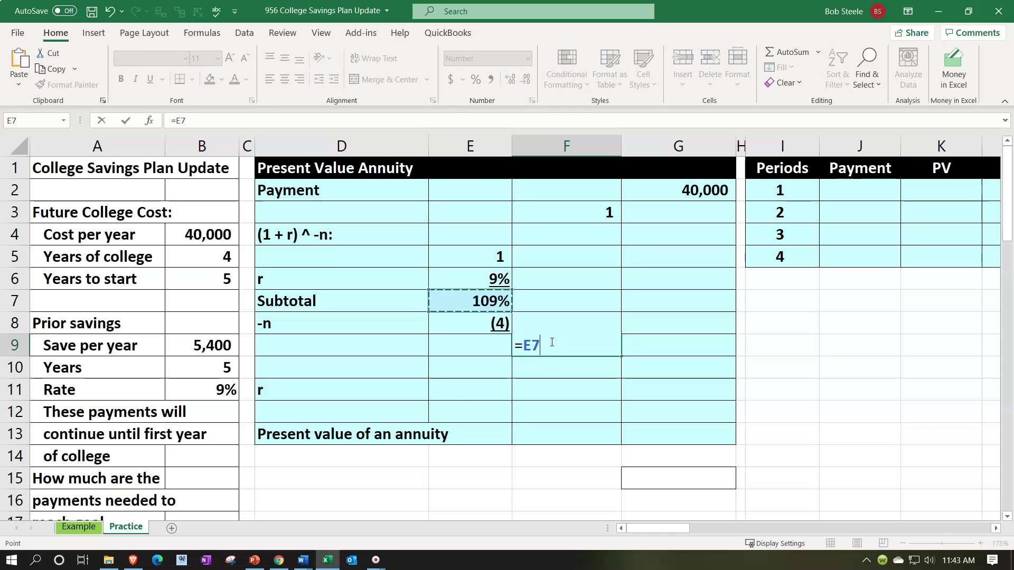
{"action": "type", "text": "^"}
{"action": "key", "text": "Left"}
{"action": "key", "text": "Up"}
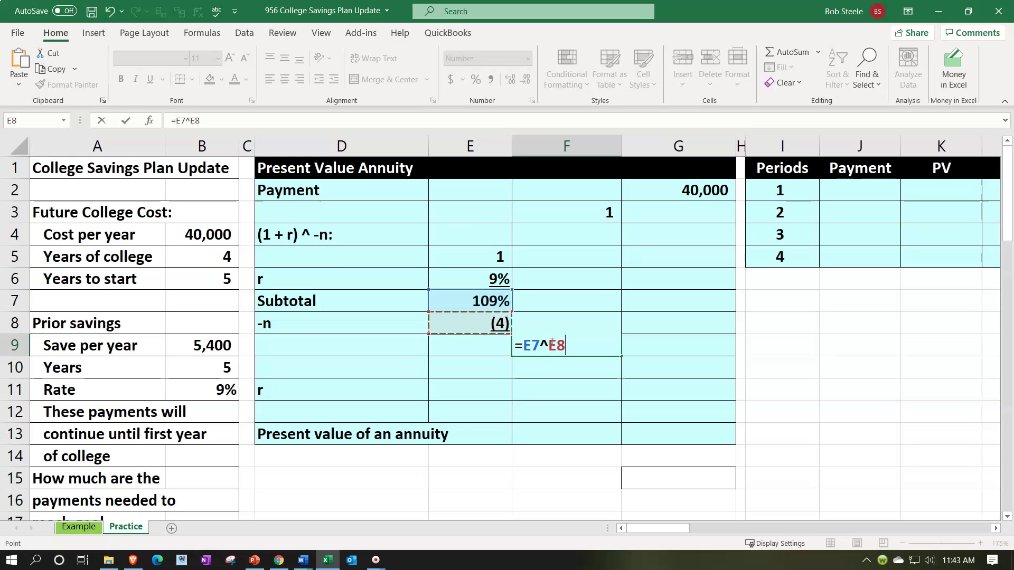
{"action": "key", "text": "Return"}
- Format the power result in F9 with eight decimal places and an underline
{"action": "left_click", "coordinate": [549, 344]}
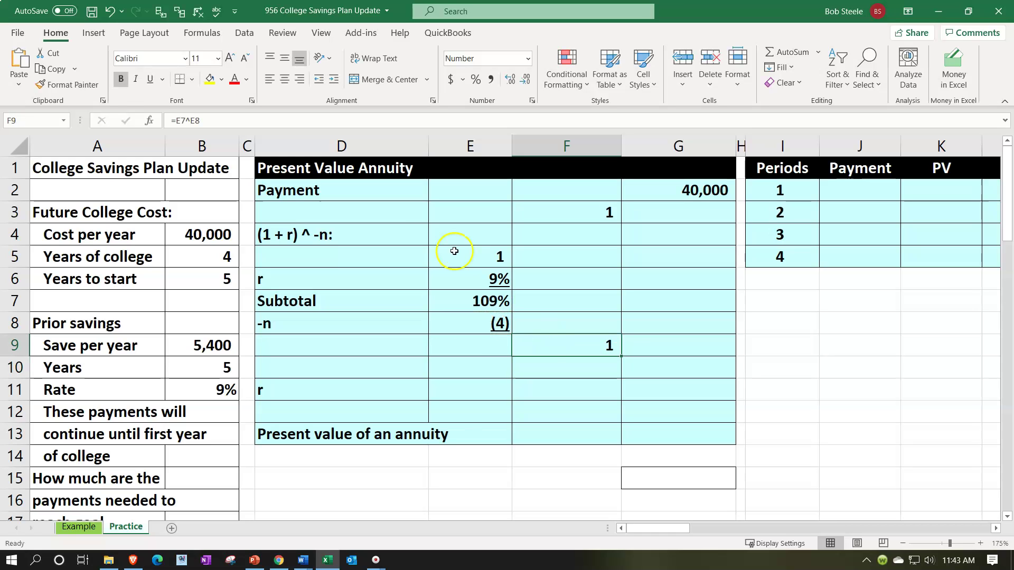
{"action": "left_click", "coordinate": [510, 79]}
{"action": "left_click", "coordinate": [510, 79]}
{"action": "left_click", "coordinate": [511, 80]}
{"action": "left_click", "coordinate": [511, 79]}
{"action": "left_click", "coordinate": [511, 79]}
{"action": "left_click", "coordinate": [511, 79]}
{"action": "left_click", "coordinate": [511, 79]}
{"action": "left_click", "coordinate": [511, 79]}
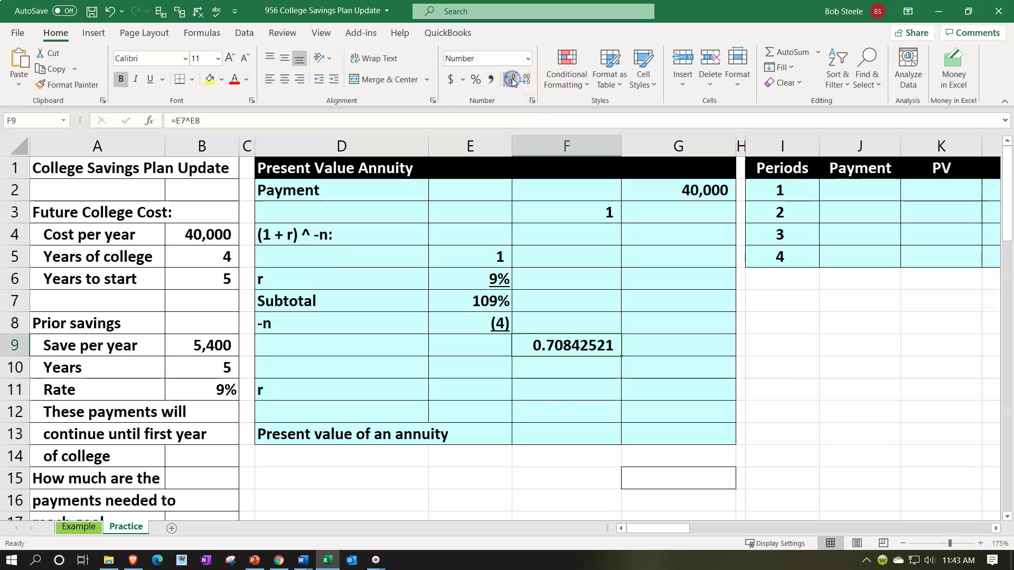
{"action": "left_click", "coordinate": [151, 82]}
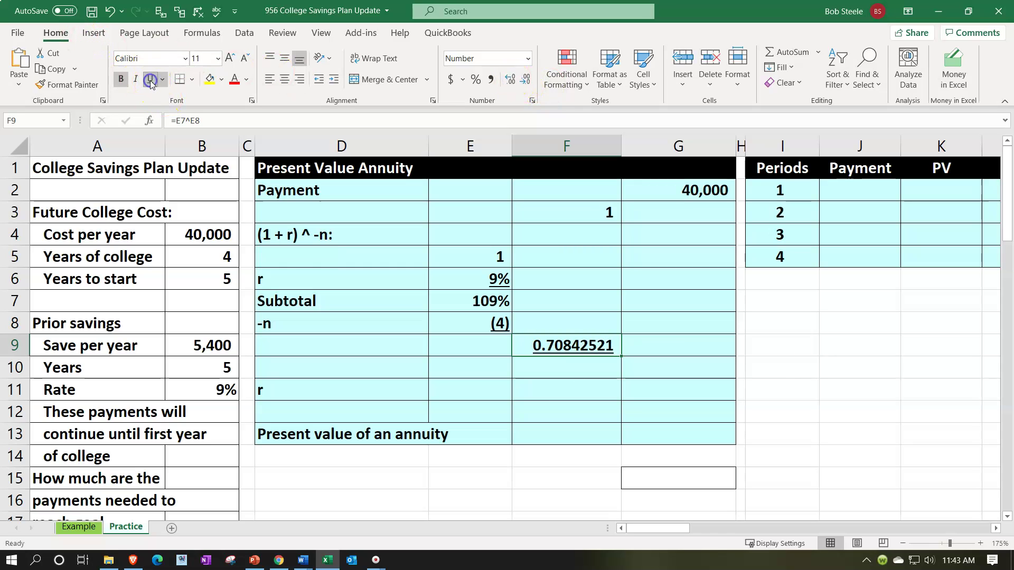
- Subtract the power result from the leading 1 in F10 with =F3-F9
{"action": "scroll", "coordinate": [316, 273], "scroll_direction": "down", "scroll_amount": 3}
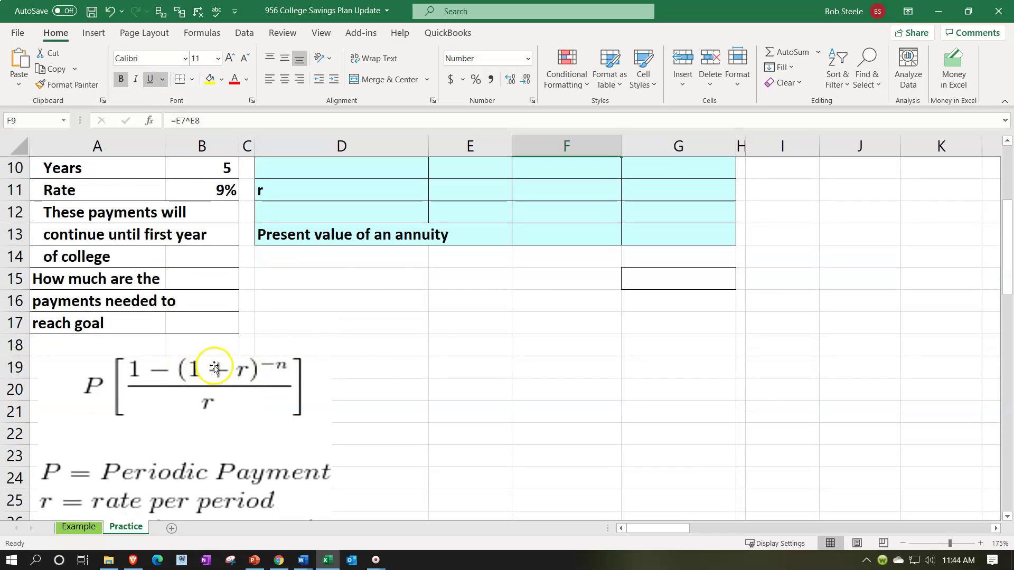
{"action": "scroll", "coordinate": [516, 353], "scroll_direction": "up", "scroll_amount": 3}
{"action": "left_click", "coordinate": [559, 367]}
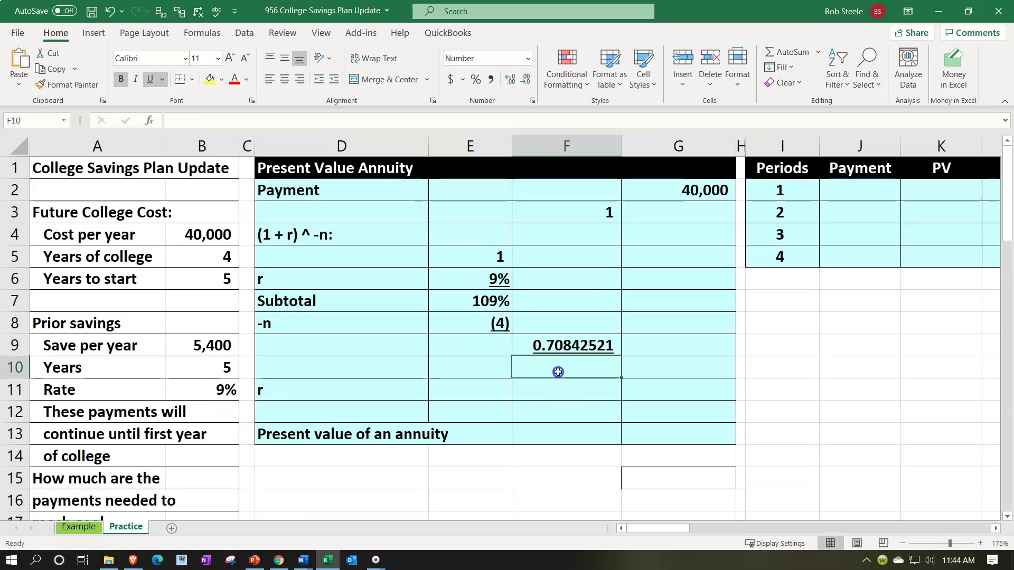
{"action": "type", "text": "="}
{"action": "key", "text": "Up"}
{"action": "key", "text": "Up"}
{"action": "key", "text": "Up"}
{"action": "key", "text": "Up"}
{"action": "key", "text": "Up"}
{"action": "key", "text": "Up"}
{"action": "key", "text": "Up"}
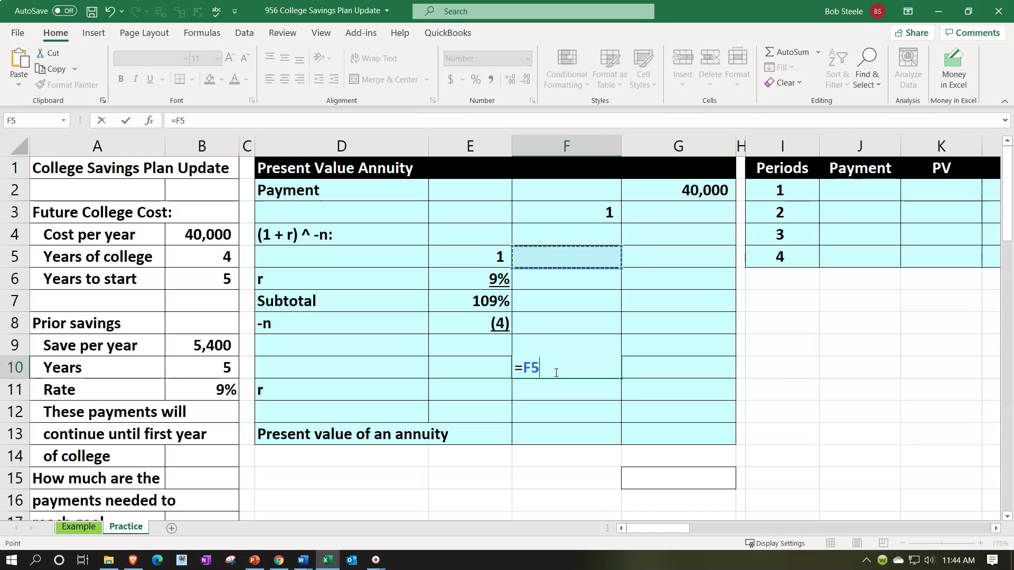
{"action": "type", "text": "-"}
{"action": "key", "text": "Up"}
{"action": "key", "text": "ctrl+Return"}
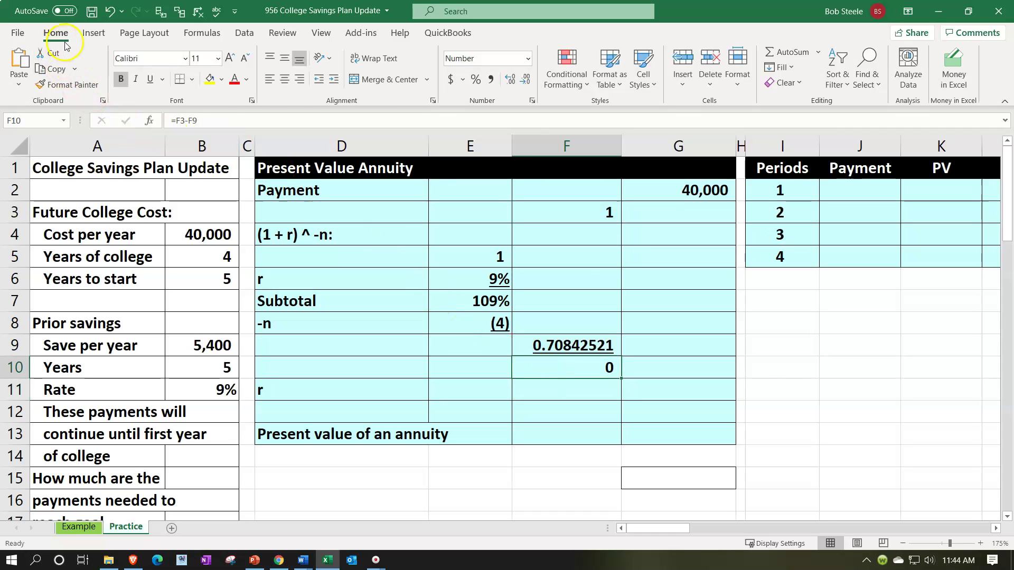
- Show the difference in F10 with eight decimal places
{"action": "left_click", "coordinate": [508, 78]}
{"action": "left_click", "coordinate": [508, 78]}
{"action": "left_click", "coordinate": [508, 78]}
{"action": "left_click", "coordinate": [508, 78]}
{"action": "left_click", "coordinate": [509, 79]}
{"action": "left_click", "coordinate": [508, 78]}
{"action": "left_click", "coordinate": [508, 78]}
{"action": "left_click", "coordinate": [509, 78]}
{"action": "left_click", "coordinate": [508, 78]}
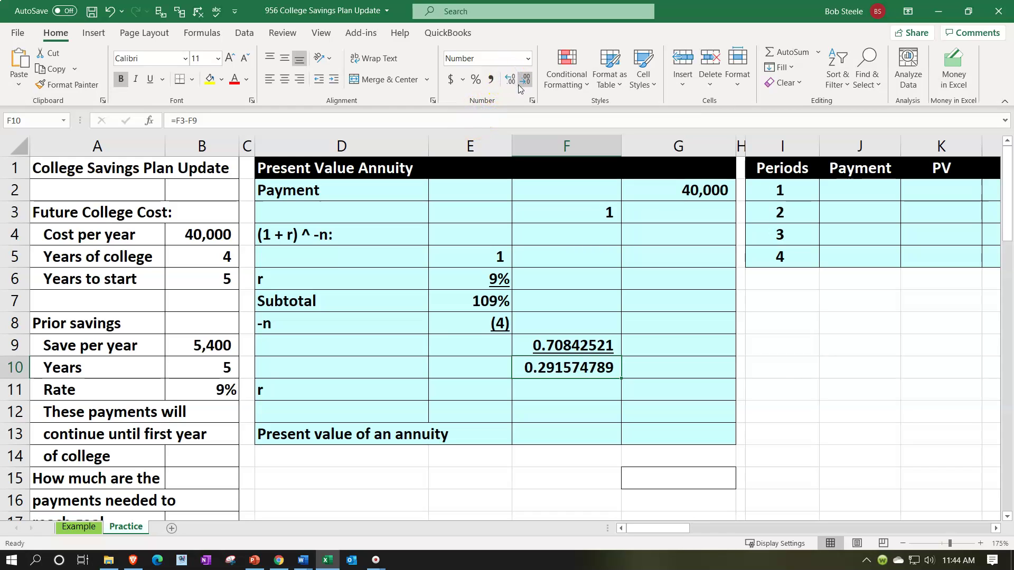
{"action": "left_click", "coordinate": [524, 78]}
- Link the r value in F11 to the rate in B11 as an underlined percentage
{"action": "scroll", "coordinate": [464, 324], "scroll_direction": "down", "scroll_amount": 3}
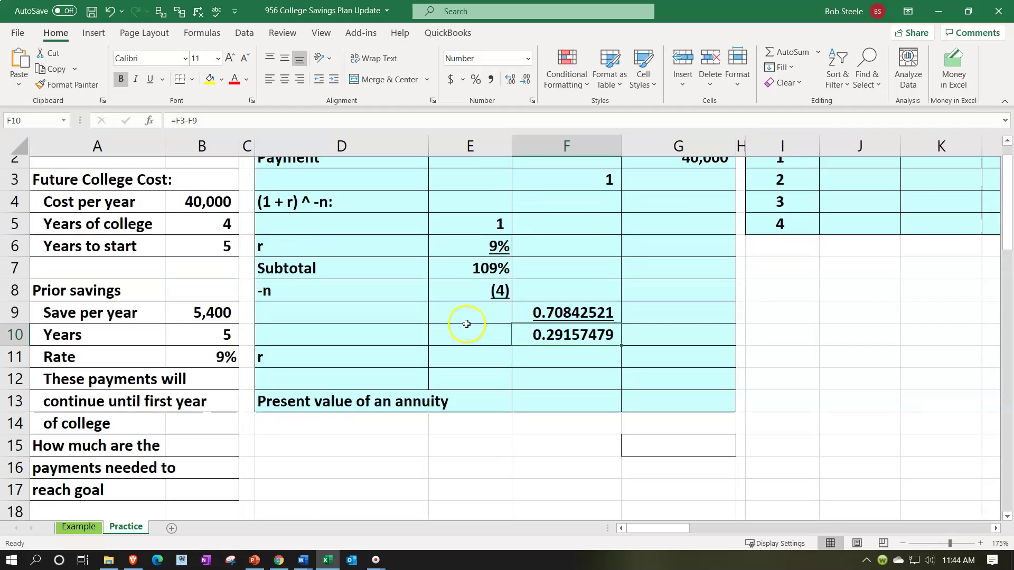
{"action": "scroll", "coordinate": [343, 403], "scroll_direction": "up", "scroll_amount": 3}
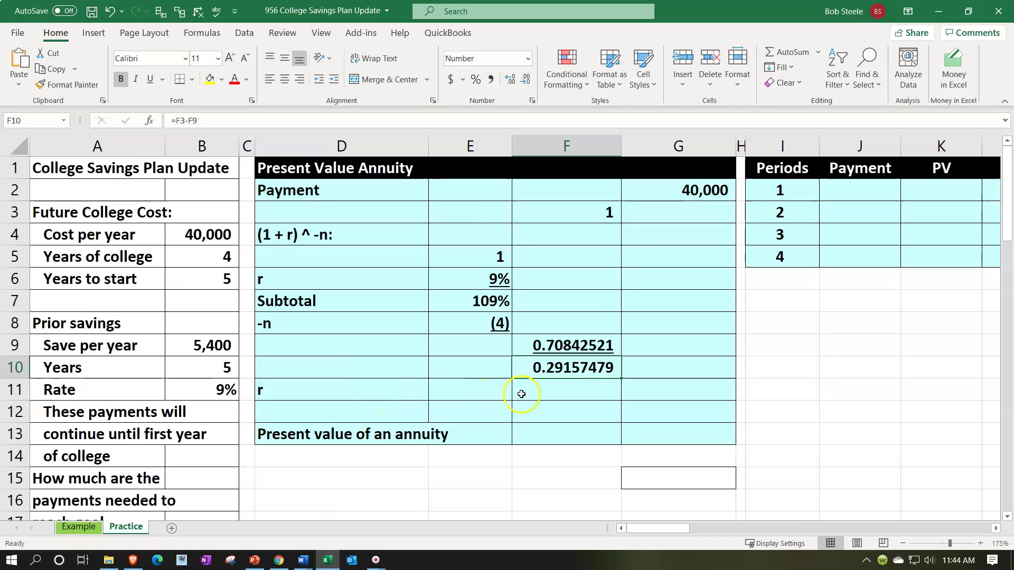
{"action": "left_click", "coordinate": [537, 386]}
{"action": "type", "text": "="}
{"action": "key", "text": "Left"}
{"action": "key", "text": "Left"}
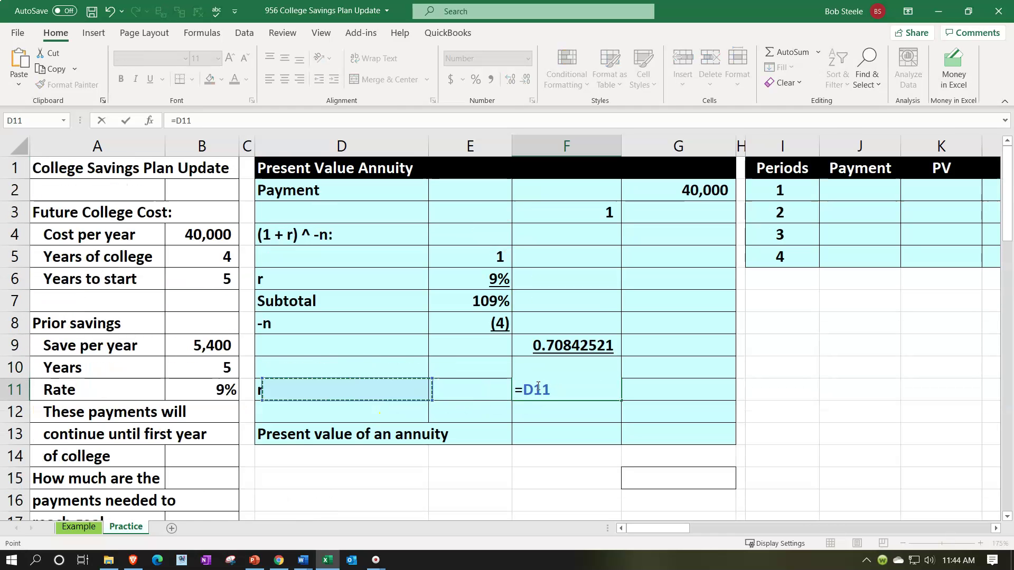
{"action": "key", "text": "Left"}
{"action": "key", "text": "Left"}
{"action": "key", "text": "Return"}
{"action": "left_click", "coordinate": [537, 386]}
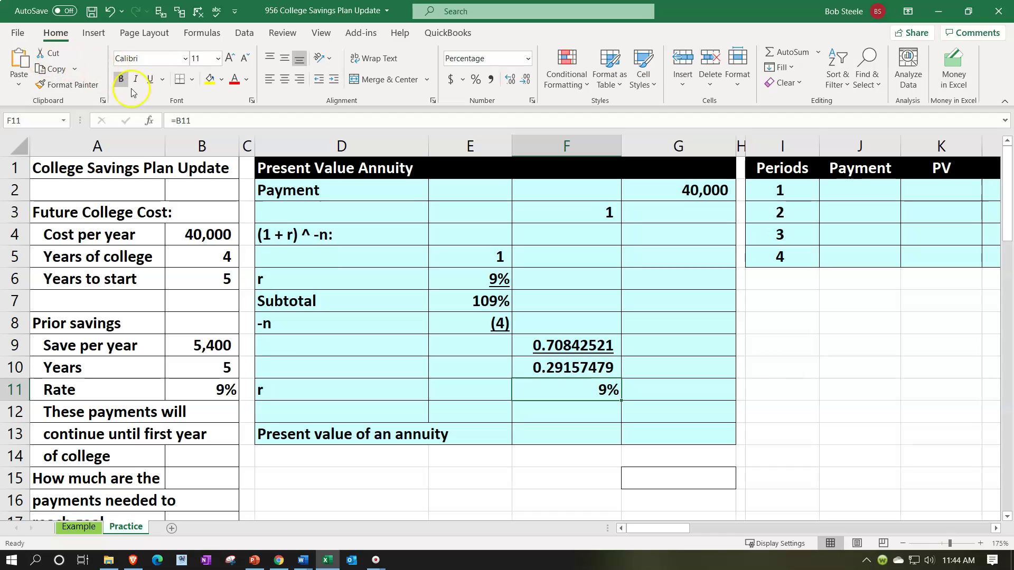
{"action": "left_click", "coordinate": [153, 79]}
- Divide the difference by r in G12 with =F10/F11
{"action": "key", "text": "Down"}
{"action": "key", "text": "Right"}
{"action": "type", "text": "="}
{"action": "key", "text": "Left"}
{"action": "key", "text": "Up"}
{"action": "key", "text": "Up"}
{"action": "type", "text": "/"}
{"action": "key", "text": "Left"}
{"action": "key", "text": "Up"}
{"action": "key", "text": "Return"}
- Format the quotient in G12 with eight decimal places and an underline
{"action": "key", "text": "Up"}
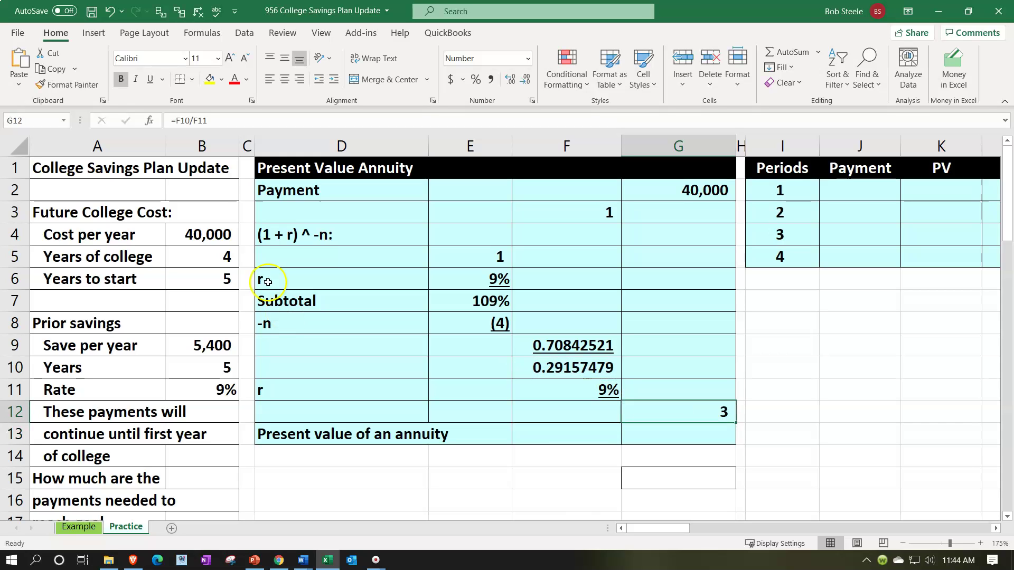
{"action": "left_click", "coordinate": [510, 79]}
{"action": "left_click", "coordinate": [510, 79]}
{"action": "left_click", "coordinate": [510, 79]}
{"action": "left_click", "coordinate": [510, 80]}
{"action": "left_click", "coordinate": [510, 79]}
{"action": "left_click", "coordinate": [511, 80]}
{"action": "left_click", "coordinate": [510, 79]}
{"action": "left_click", "coordinate": [510, 79]}
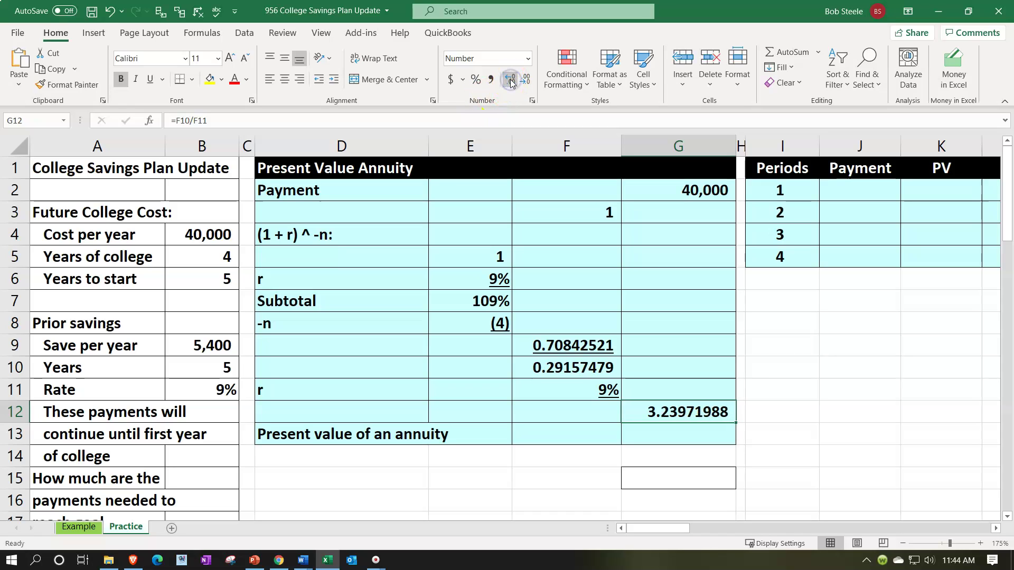
{"action": "left_click", "coordinate": [151, 80]}
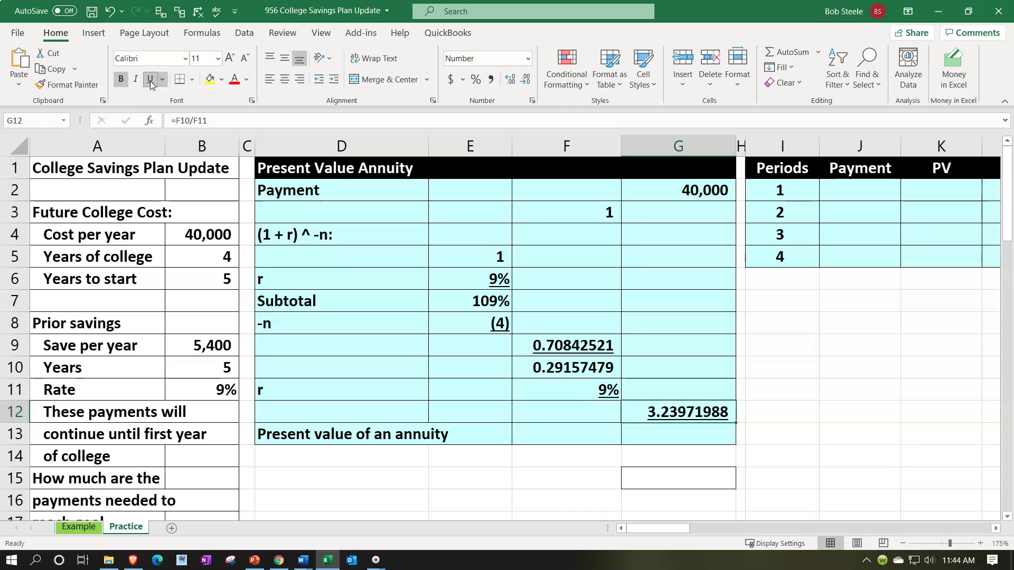
- Calculate the present value of an annuity in G13 by multiplying the payment by the factor with =G2*G12
{"action": "key", "text": "Return"}
{"action": "type", "text": "="}
{"action": "key", "text": "Up"}
{"action": "key", "text": "Up"}
{"action": "key", "text": "Up"}
{"action": "key", "text": "Up"}
{"action": "key", "text": "Up"}
{"action": "key", "text": "Up"}
{"action": "key", "text": "Up"}
{"action": "key", "text": "Up"}
{"action": "key", "text": "Up"}
{"action": "key", "text": "Up"}
{"action": "key", "text": "Up"}
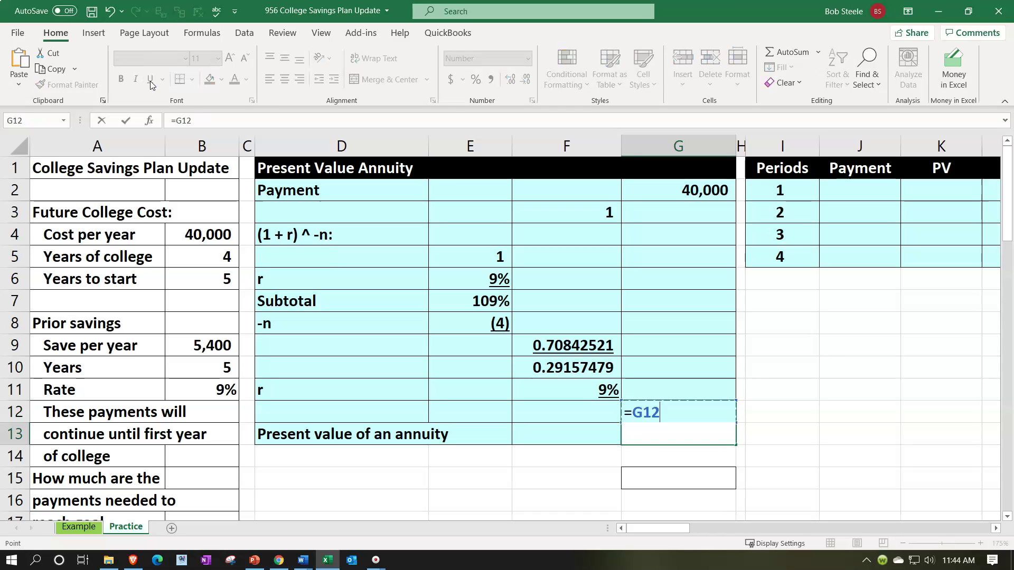
{"action": "type", "text": "*"}
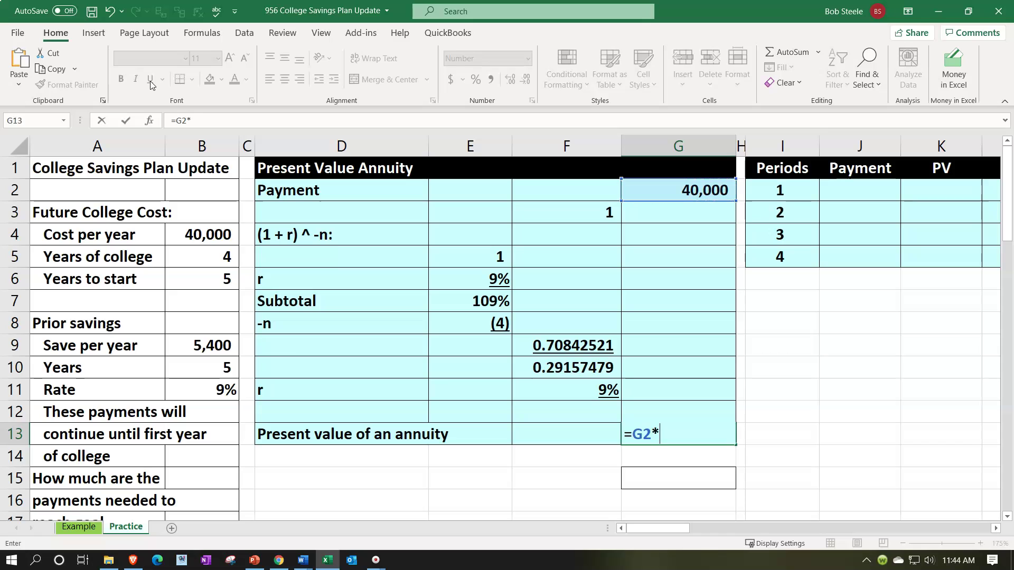
{"action": "key", "text": "Up"}
{"action": "key", "text": "Return"}
- Show the present value of the annuity in G13 with two decimal places
{"action": "key", "text": "Up"}
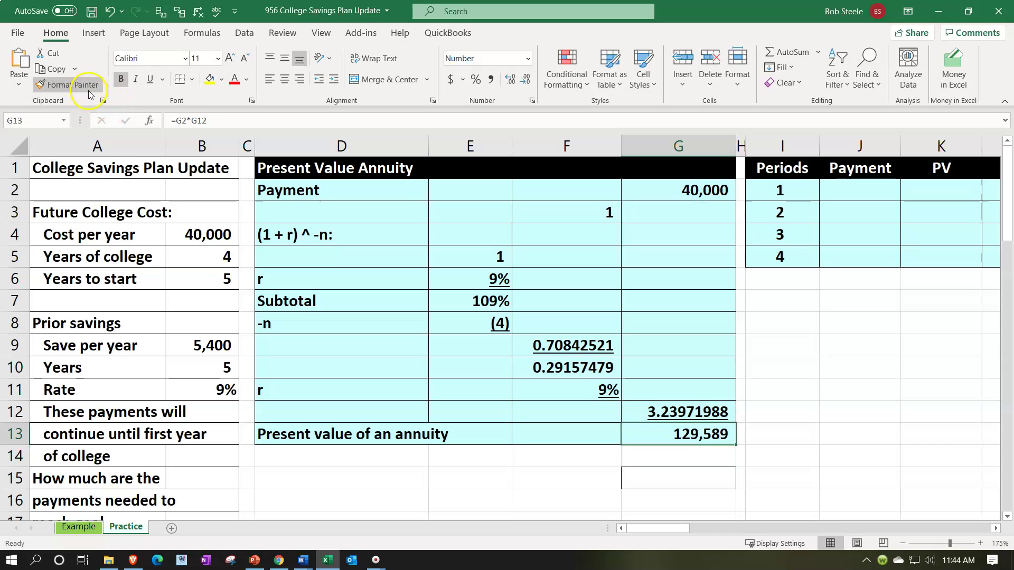
{"action": "left_click", "coordinate": [64, 33]}
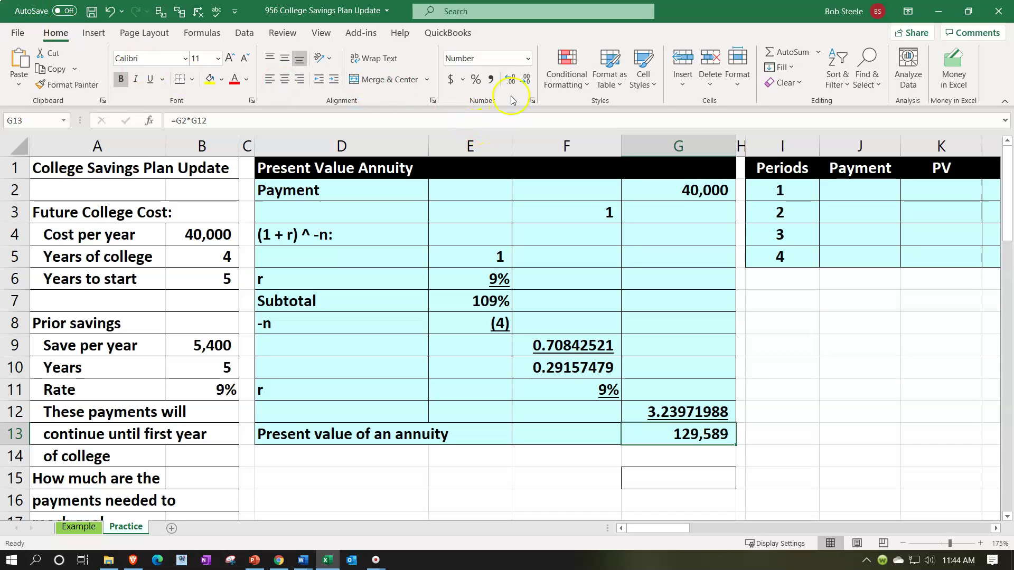
{"action": "left_click", "coordinate": [510, 80]}
{"action": "left_click", "coordinate": [512, 82]}
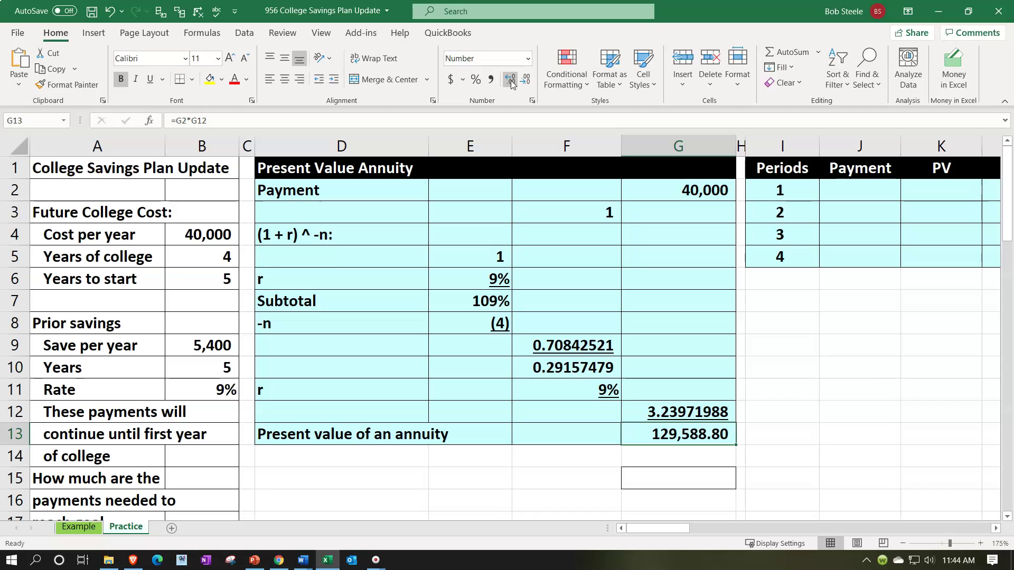
{"action": "left_click", "coordinate": [206, 280]}
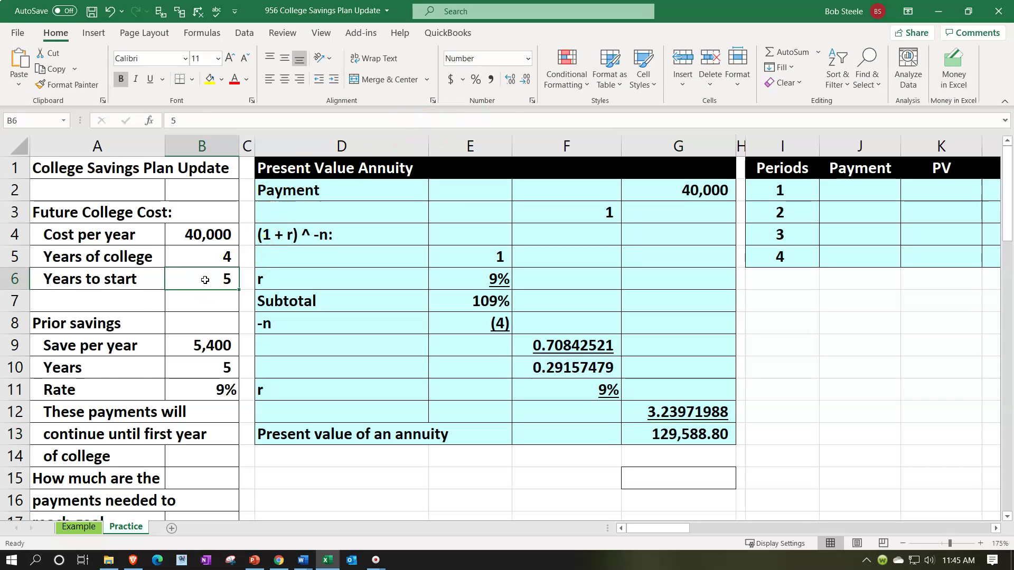
{"action": "scroll", "coordinate": [206, 280], "scroll_direction": "down", "scroll_amount": 1}
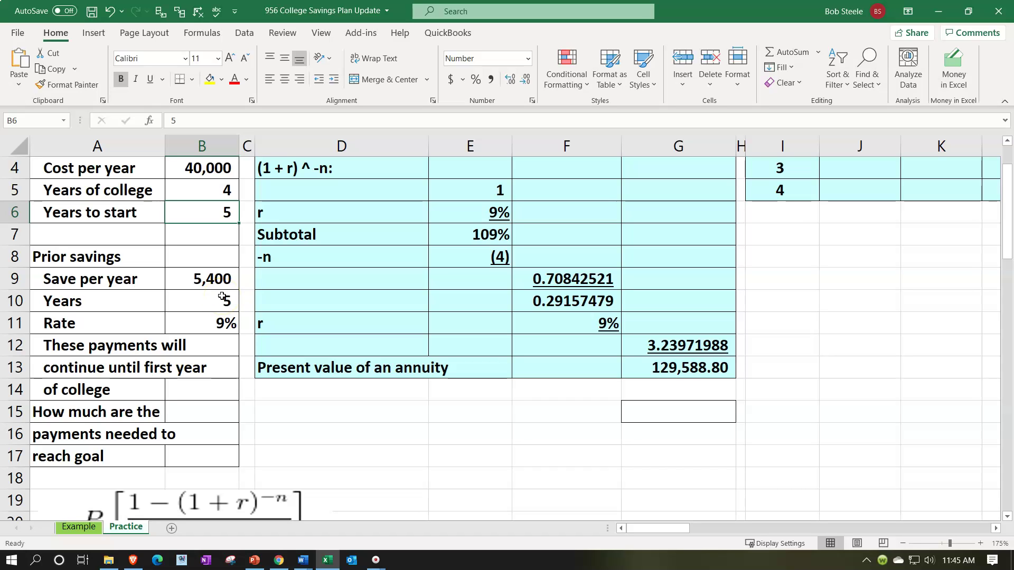
{"action": "scroll", "coordinate": [222, 297], "scroll_direction": "up", "scroll_amount": 1}
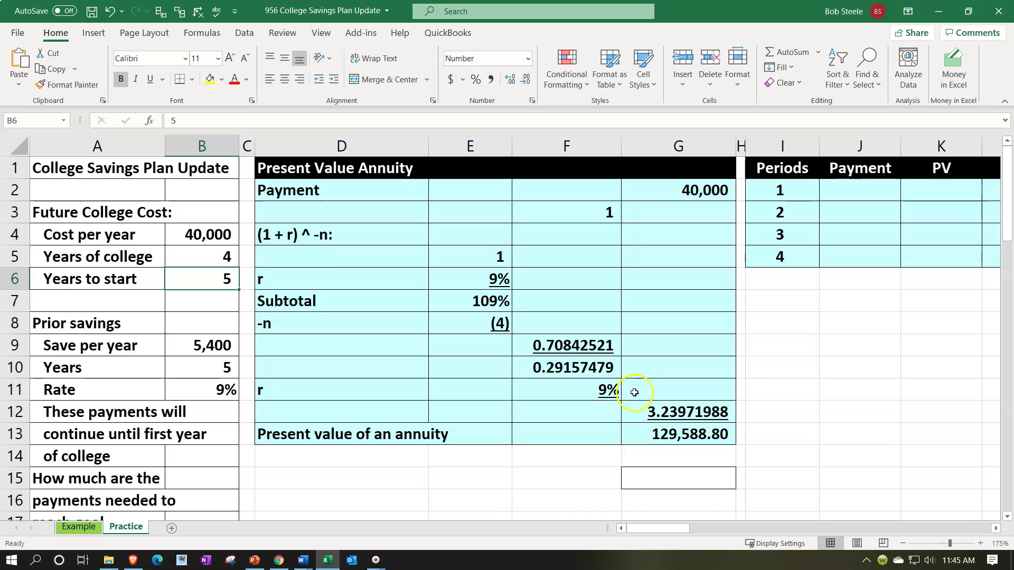
{"action": "left_click", "coordinate": [668, 210]}
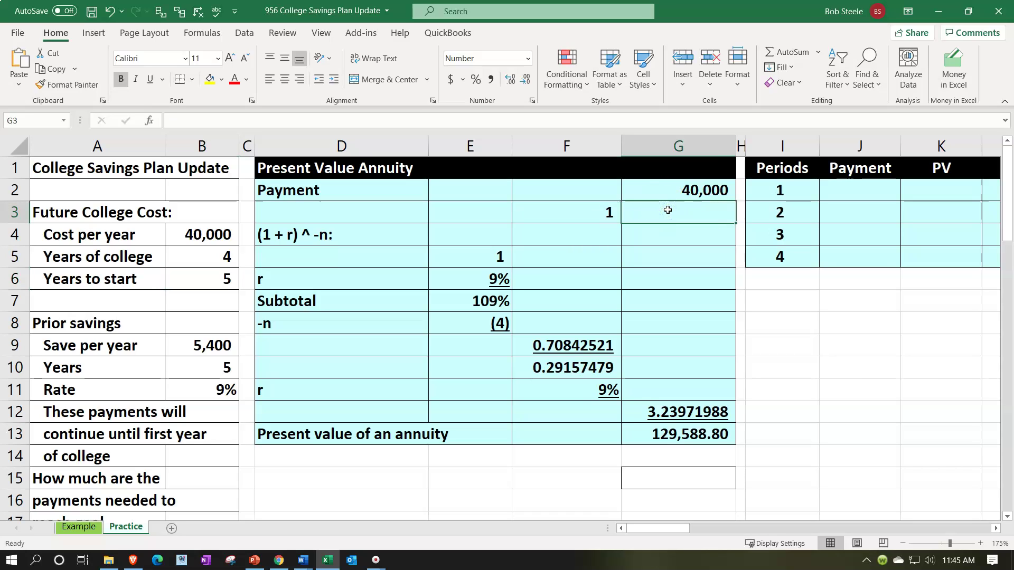
- Start a negative PV function in N2 with the 9% rate in E6 as its rate
{"action": "key", "text": "Right"}
{"action": "key", "text": "Right"}
{"action": "key", "text": "Right"}
{"action": "key", "text": "Right"}
{"action": "key", "text": "Right"}
{"action": "key", "text": "Right"}
{"action": "key", "text": "Right"}
{"action": "key", "text": "Right"}
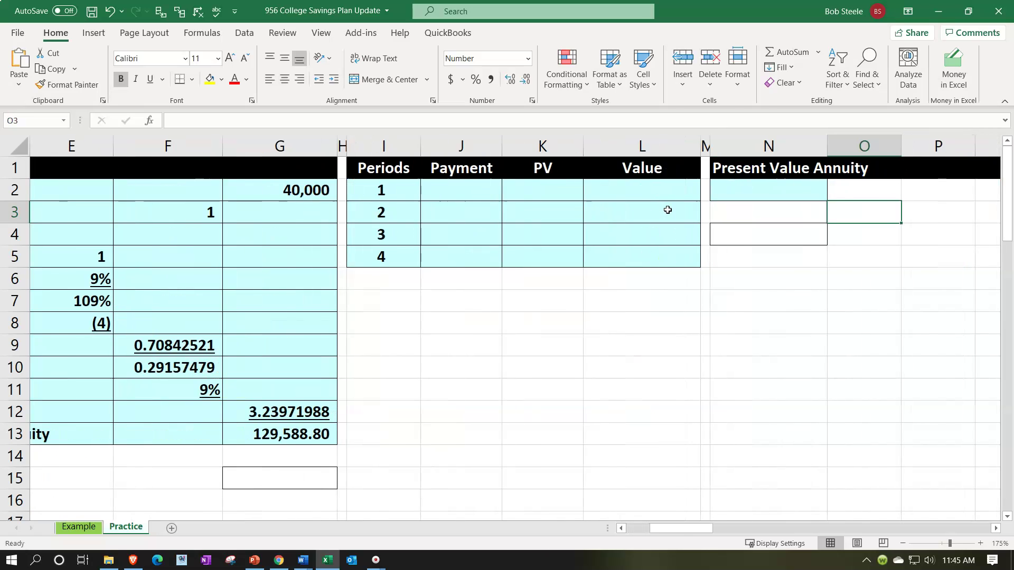
{"action": "key", "text": "Up"}
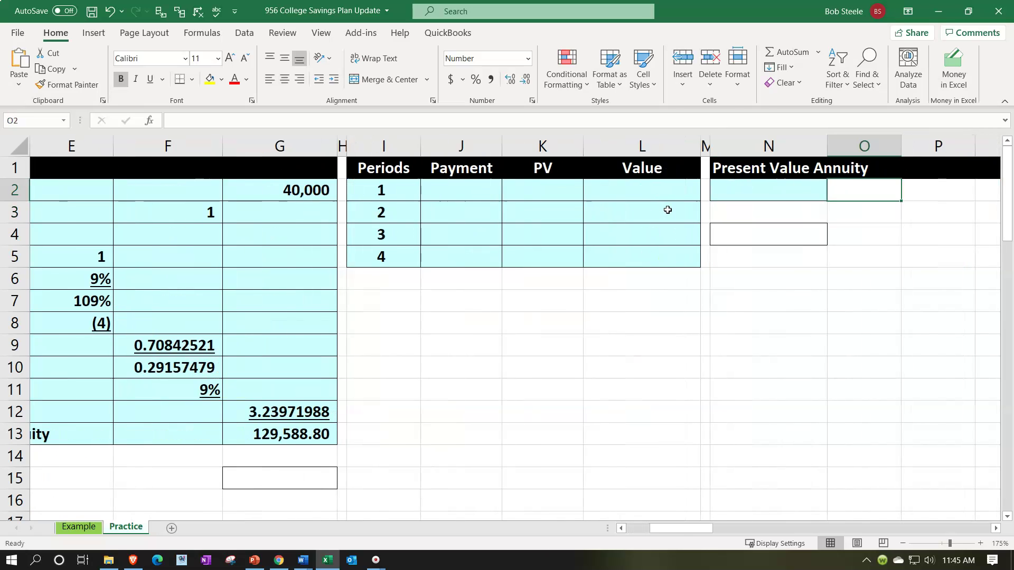
{"action": "key", "text": "Left"}
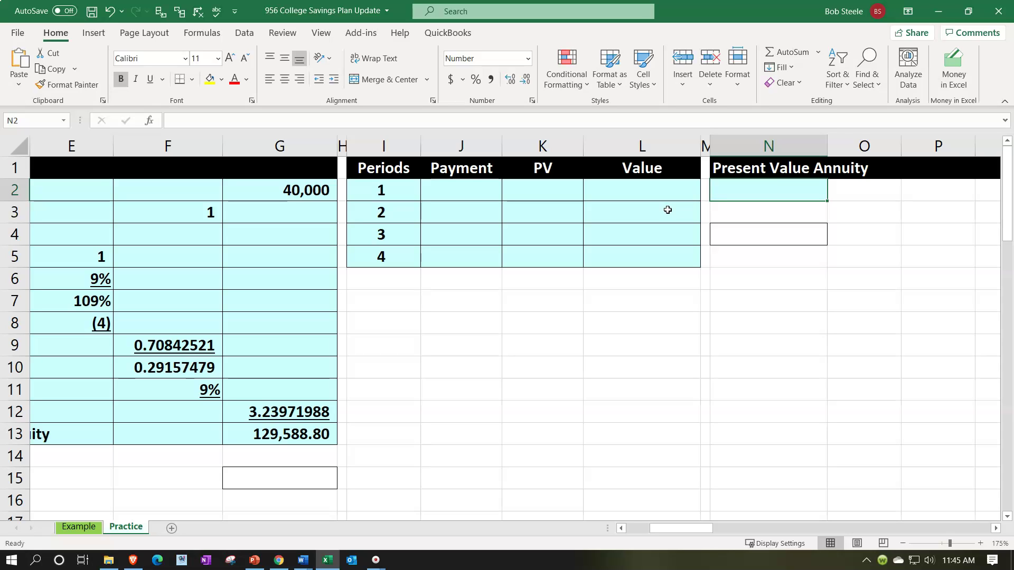
{"action": "type", "text": "-pv"}
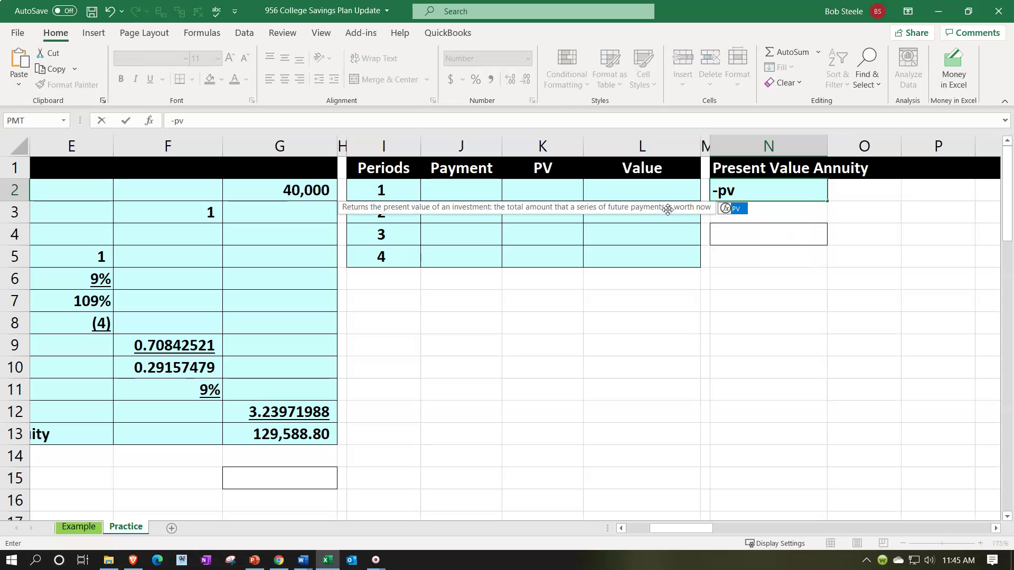
{"action": "type", "text": "("}
{"action": "key", "text": "Down"}
{"action": "key", "text": "Down"}
{"action": "key", "text": "Down"}
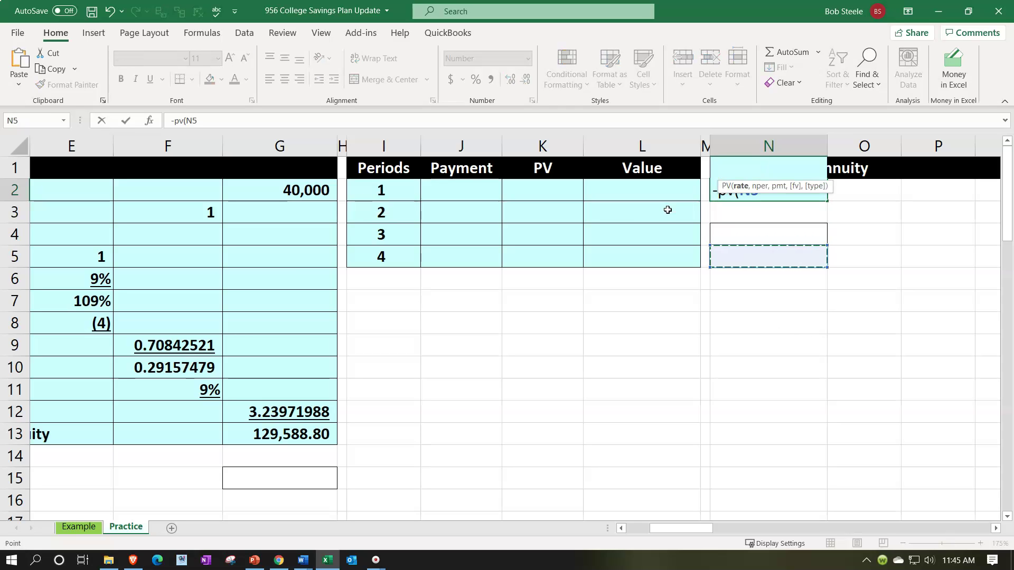
{"action": "key", "text": "Left"}
{"action": "key", "text": "Left"}
{"action": "key", "text": "Left"}
{"action": "key", "text": "Left"}
{"action": "key", "text": "Left"}
{"action": "key", "text": "Left"}
{"action": "key", "text": "Left"}
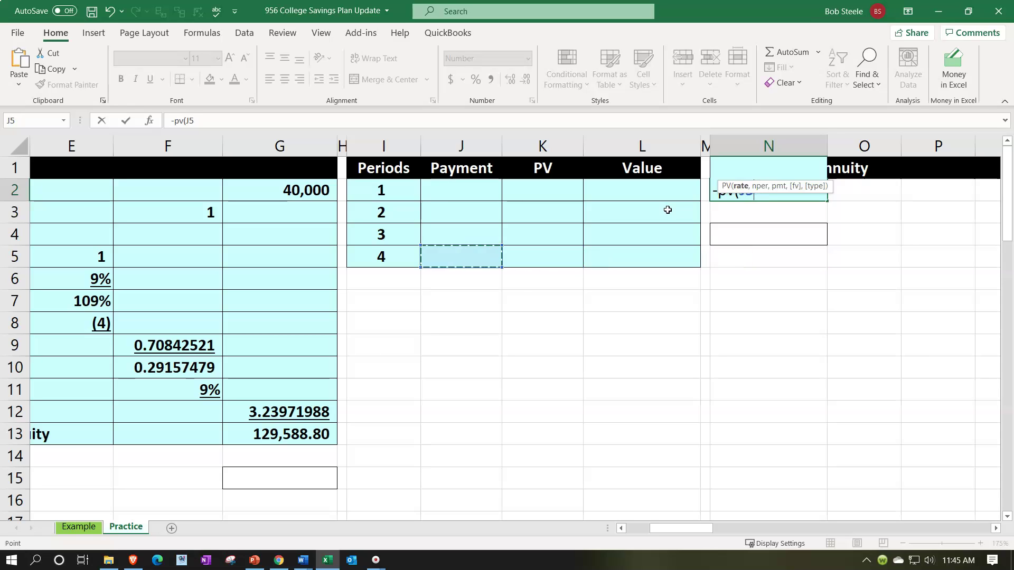
{"action": "key", "text": "Left"}
{"action": "key", "text": "Left"}
{"action": "key", "text": "Down"}
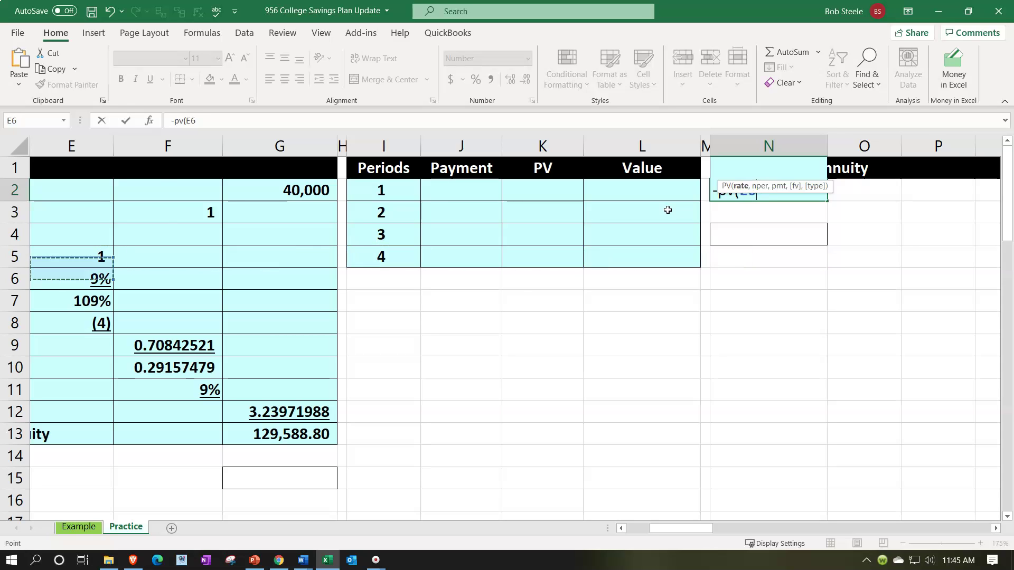
{"action": "type", "text": ","}
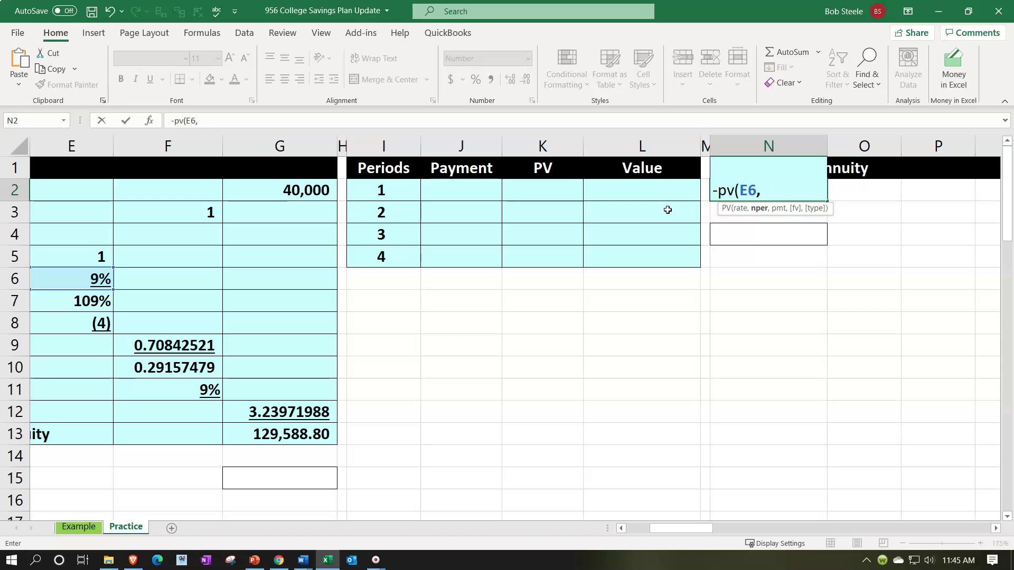
- Use the years of college in B5 as the number of periods in the N2 formula
{"action": "key", "text": "Left"}
{"action": "key", "text": "Left"}
{"action": "key", "text": "Left"}
{"action": "key", "text": "Left"}
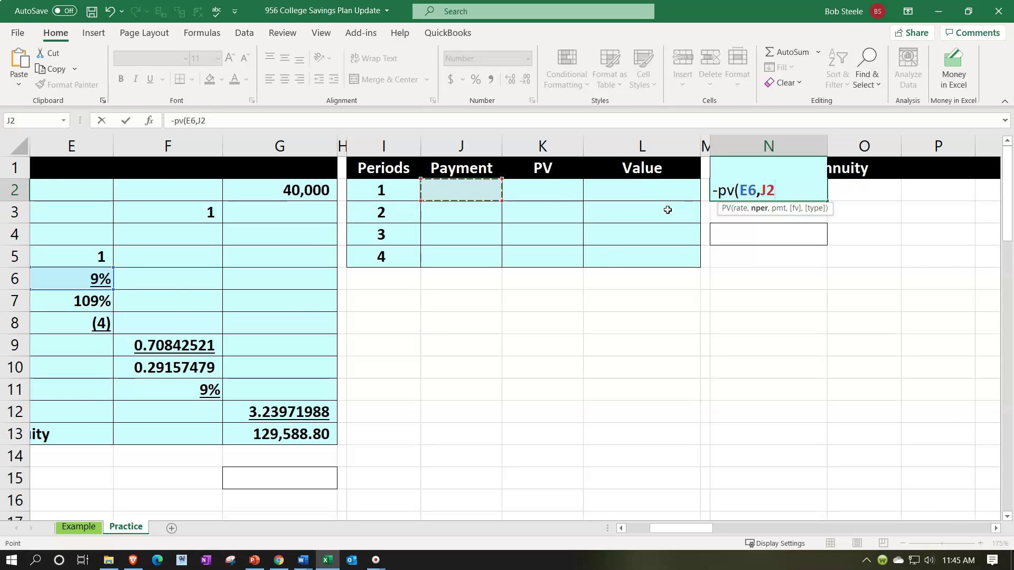
{"action": "key", "text": "Left"}
{"action": "key", "text": "Left"}
{"action": "key", "text": "Left"}
{"action": "key", "text": "Left"}
{"action": "key", "text": "Left"}
{"action": "key", "text": "Left"}
{"action": "key", "text": "Left"}
{"action": "key", "text": "Left"}
{"action": "key", "text": "Left"}
{"action": "key", "text": "Down"}
{"action": "key", "text": "Down"}
{"action": "key", "text": "Down"}
{"action": "key", "text": "Right"}
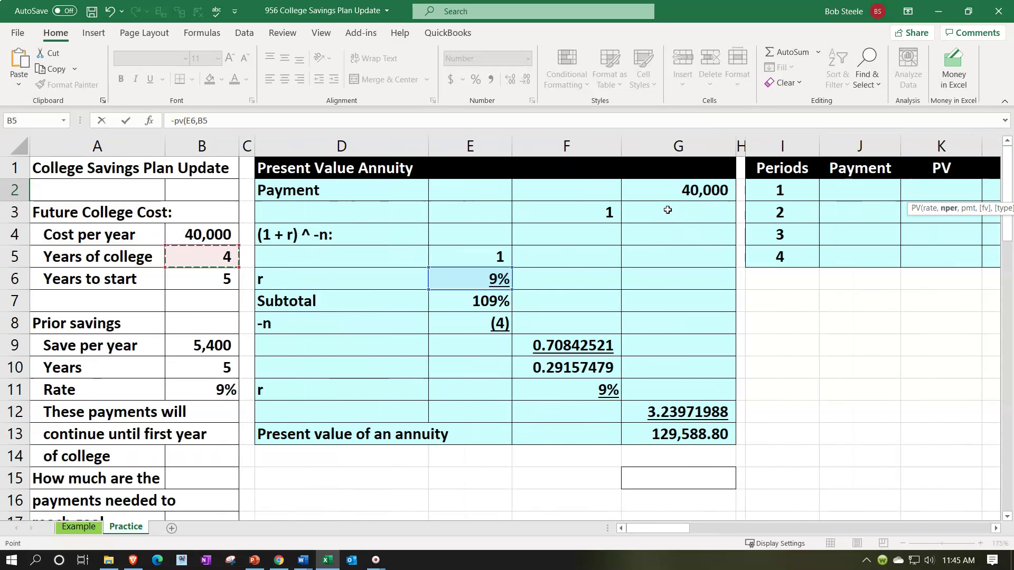
{"action": "type", "text": ","}
- Complete the N2 formula as -pv(E6,B5,G2) with the annual cost in G2 as the payment
{"action": "key", "text": "Right"}
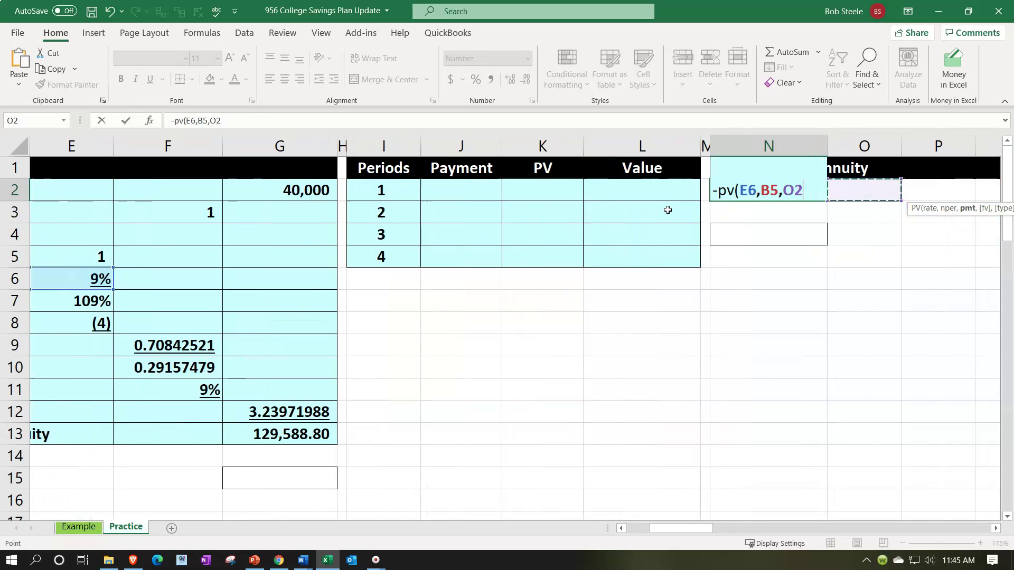
{"action": "key", "text": "Down"}
{"action": "key", "text": "Left"}
{"action": "key", "text": "Left"}
{"action": "key", "text": "Left"}
{"action": "key", "text": "Left"}
{"action": "key", "text": "Left"}
{"action": "key", "text": "Left"}
{"action": "key", "text": "Left"}
{"action": "key", "text": "Left"}
{"action": "key", "text": "Up"}
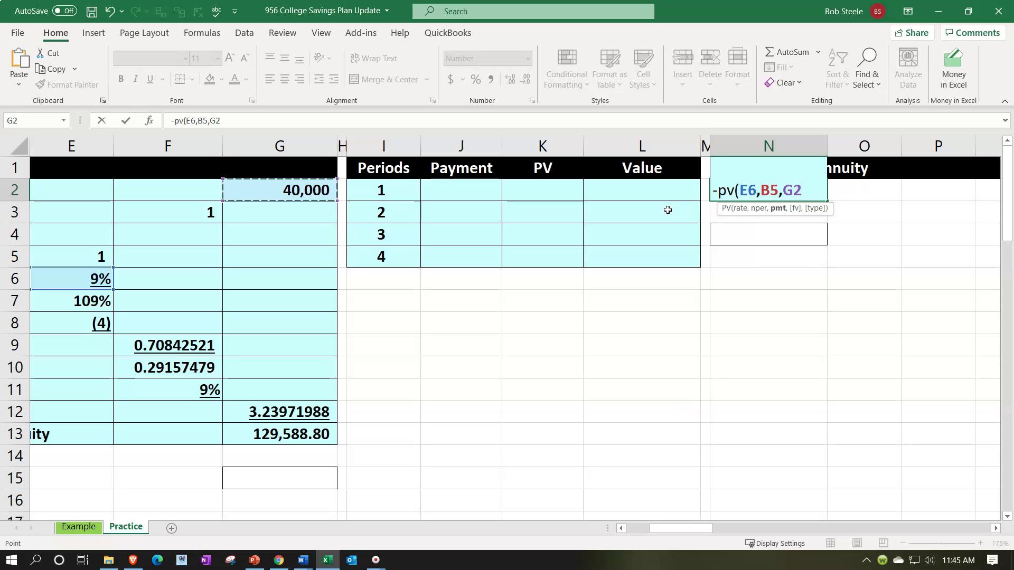
{"action": "key", "text": "Return"}
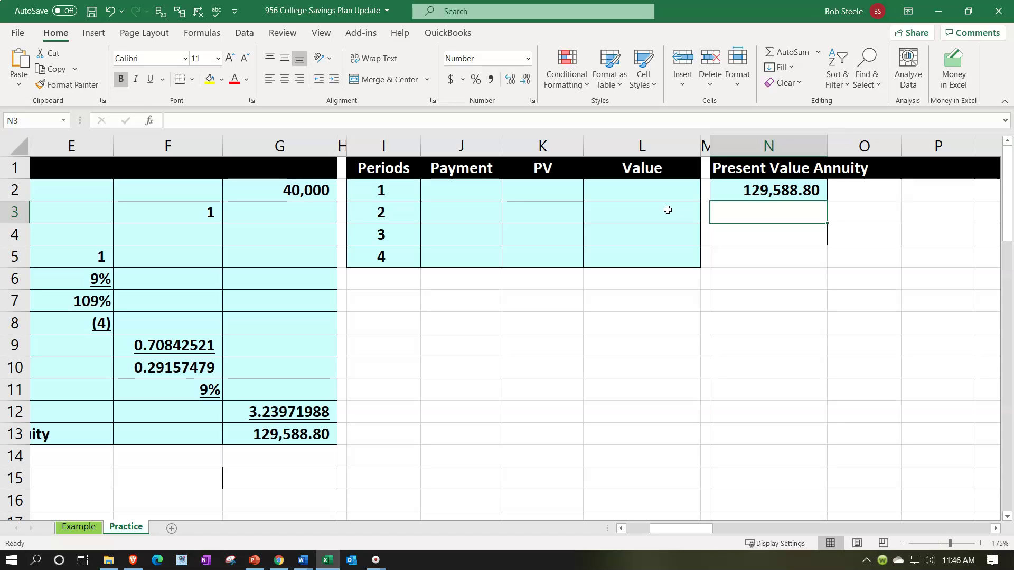
- Link the period 1 payment in J2 to the annuity payment with =G2
{"action": "key", "text": "Left"}
{"action": "key", "text": "Left"}
{"action": "key", "text": "Left"}
{"action": "key", "text": "Left"}
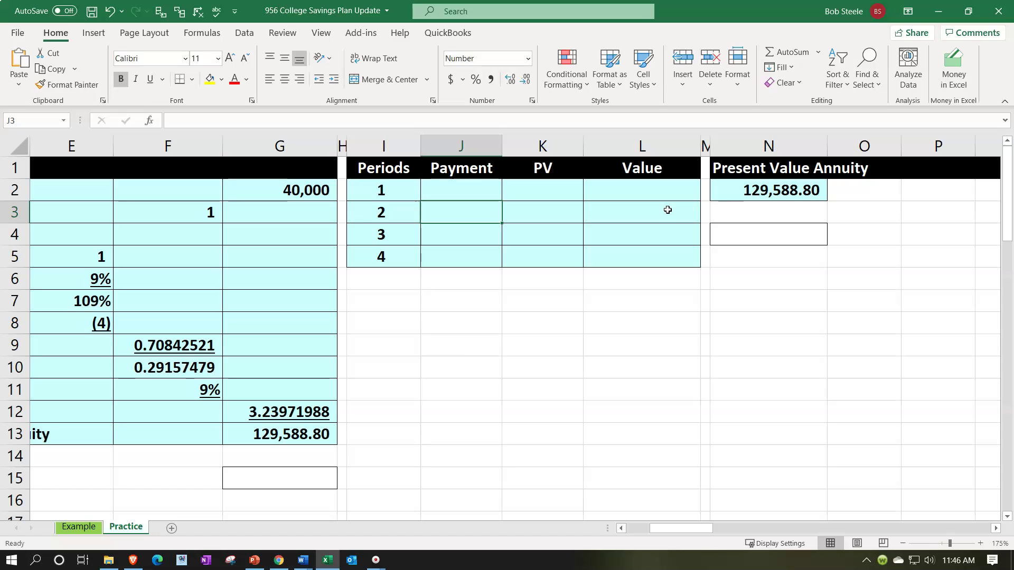
{"action": "key", "text": "Left"}
{"action": "key", "text": "Up"}
{"action": "key", "text": "Down"}
{"action": "key", "text": "Down"}
{"action": "key", "text": "Down"}
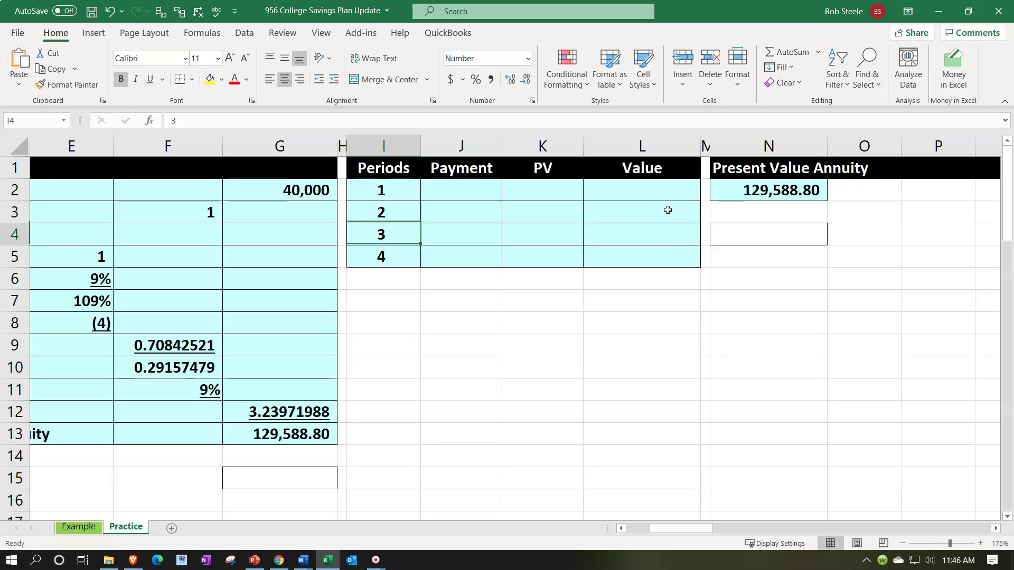
{"action": "key", "text": "Right"}
{"action": "key", "text": "Up"}
{"action": "key", "text": "Up"}
{"action": "key", "text": "Up"}
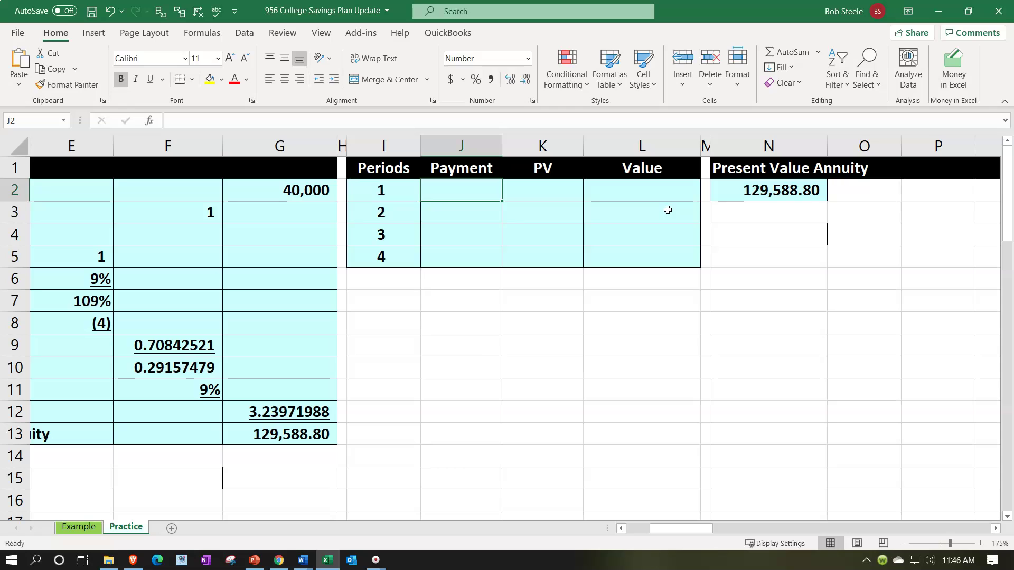
{"action": "type", "text": "="}
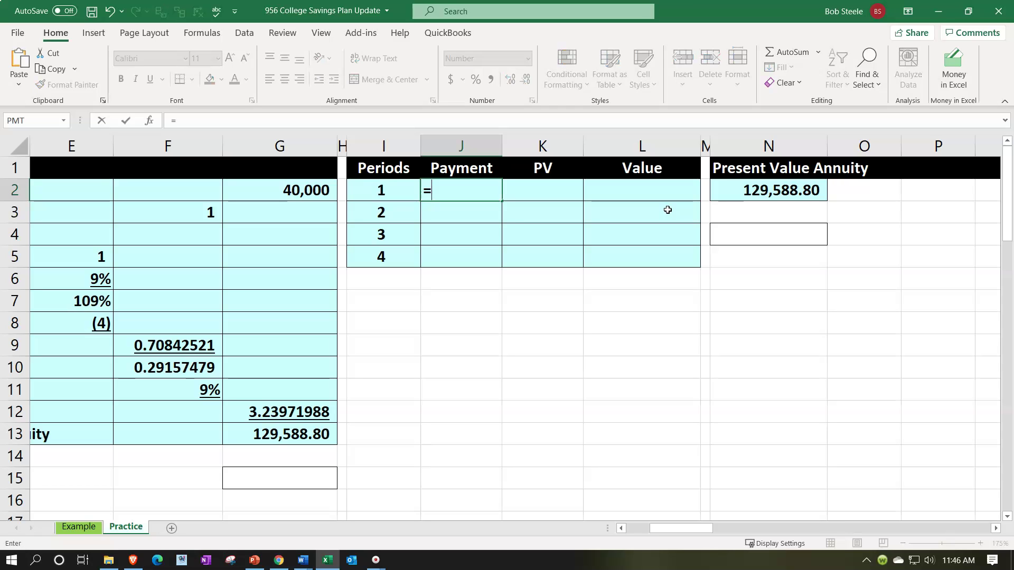
{"action": "key", "text": "Left"}
{"action": "key", "text": "Left"}
{"action": "key", "text": "Left"}
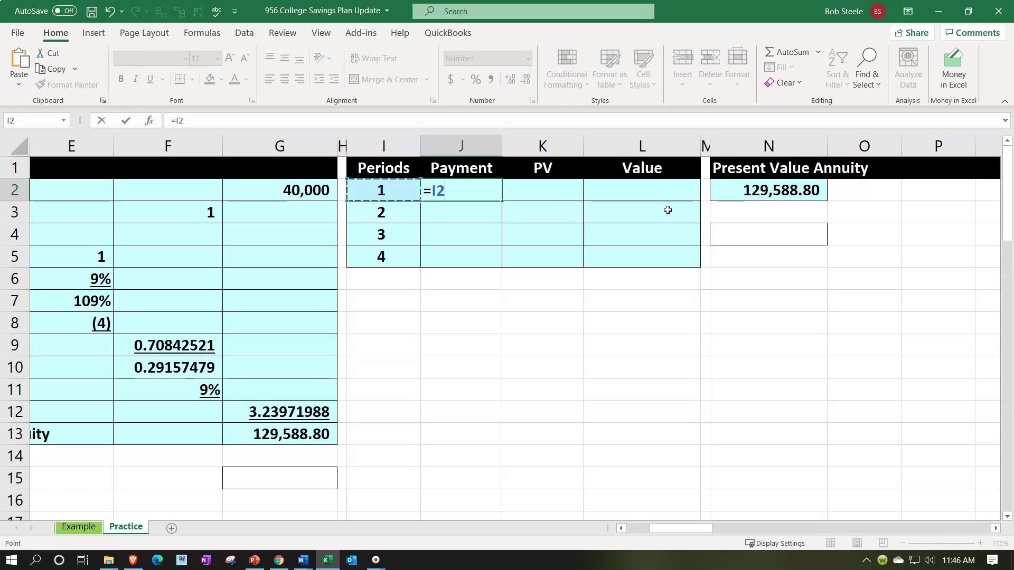
{"action": "key", "text": "Return"}
- Start a negative PV function in K2 for period 1 with E6 as its rate
{"action": "key", "text": "Right"}
{"action": "key", "text": "Up"}
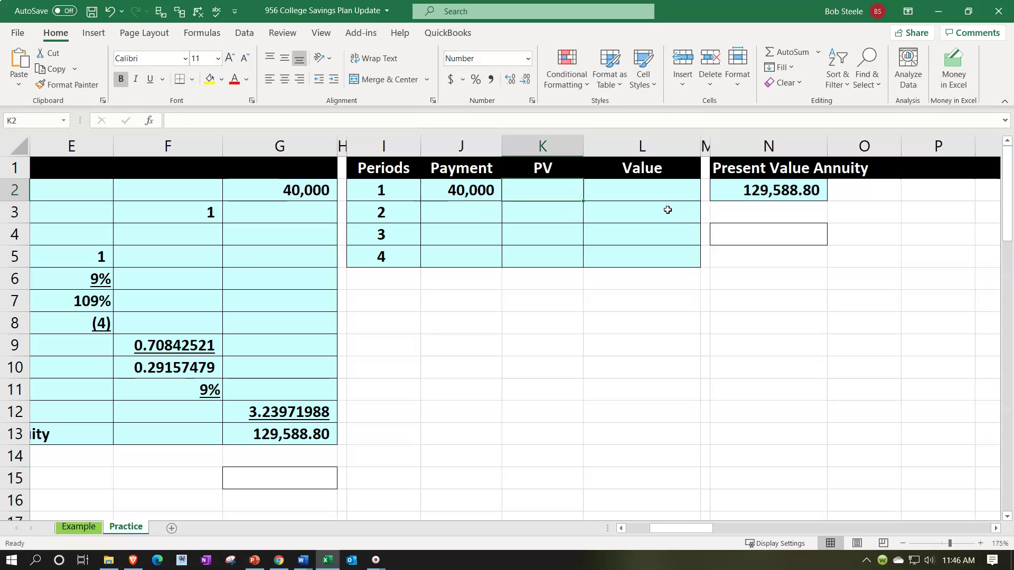
{"action": "type", "text": "-"}
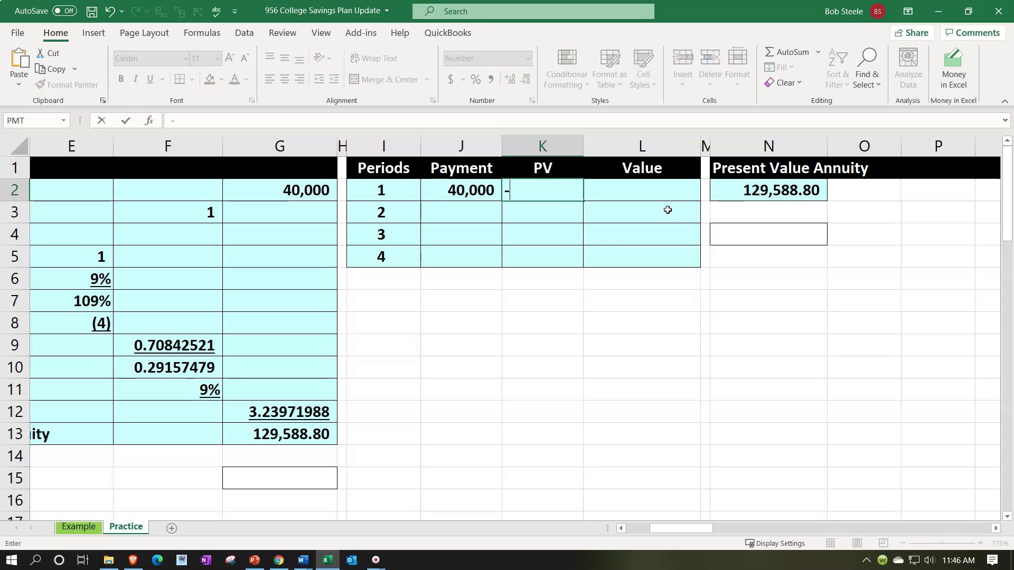
{"action": "type", "text": "pv("}
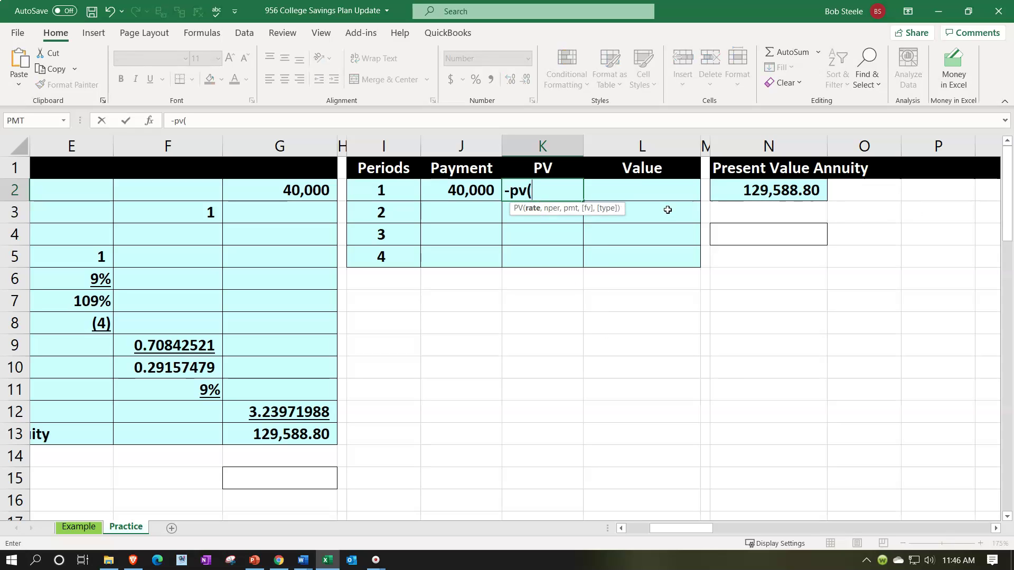
{"action": "key", "text": "Left"}
{"action": "key", "text": "Left"}
{"action": "key", "text": "Left"}
{"action": "key", "text": "Left"}
{"action": "key", "text": "Left"}
{"action": "key", "text": "Left"}
{"action": "key", "text": "Down"}
{"action": "key", "text": "Down"}
{"action": "key", "text": "Down"}
{"action": "key", "text": "Down"}
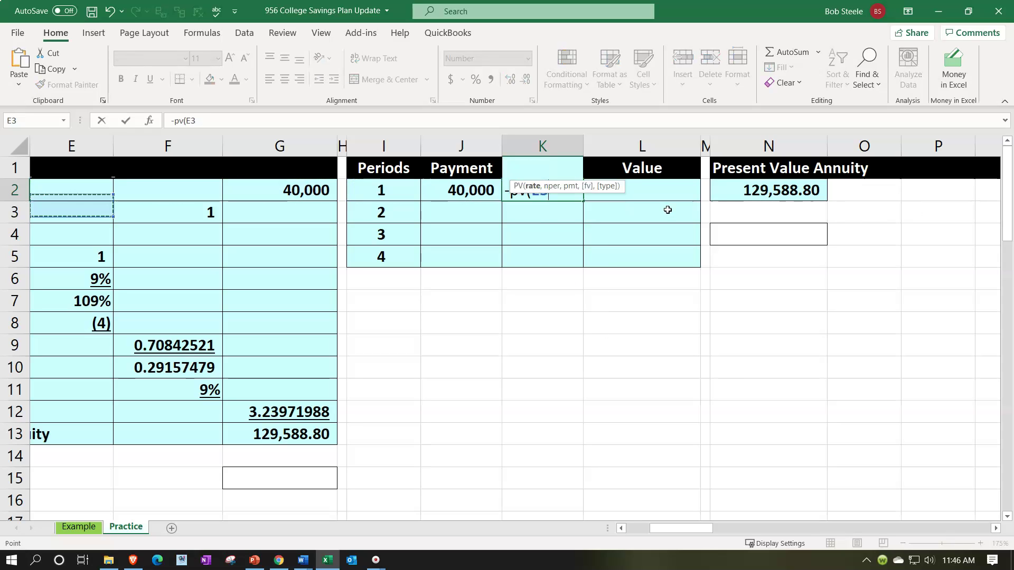
{"action": "type", "text": ","}
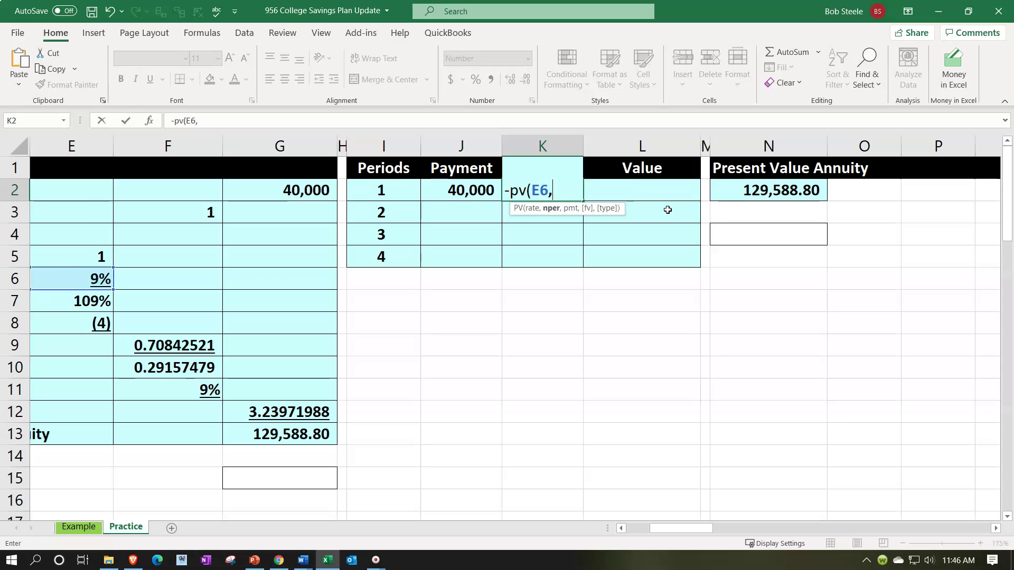
- Complete the K2 formula as -pv(E6,I2,,J2), with period I2, no payment and J2 as the future value
{"action": "key", "text": "Right"}
{"action": "key", "text": "Down"}
{"action": "key", "text": "Down"}
{"action": "key", "text": "Down"}
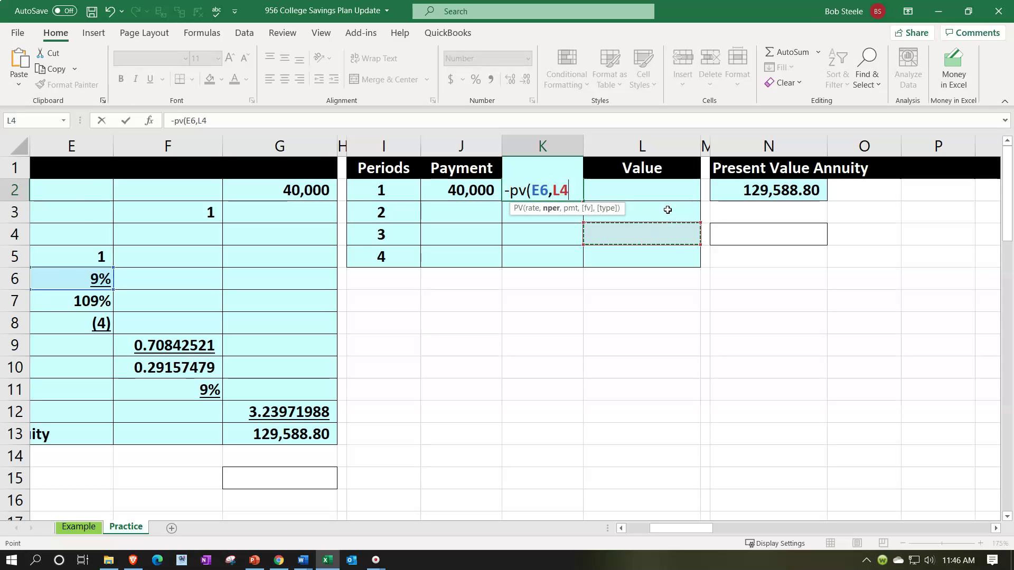
{"action": "key", "text": "Left"}
{"action": "key", "text": "Left"}
{"action": "key", "text": "Left"}
{"action": "key", "text": "Up"}
{"action": "key", "text": "Up"}
{"action": "key", "text": "Up"}
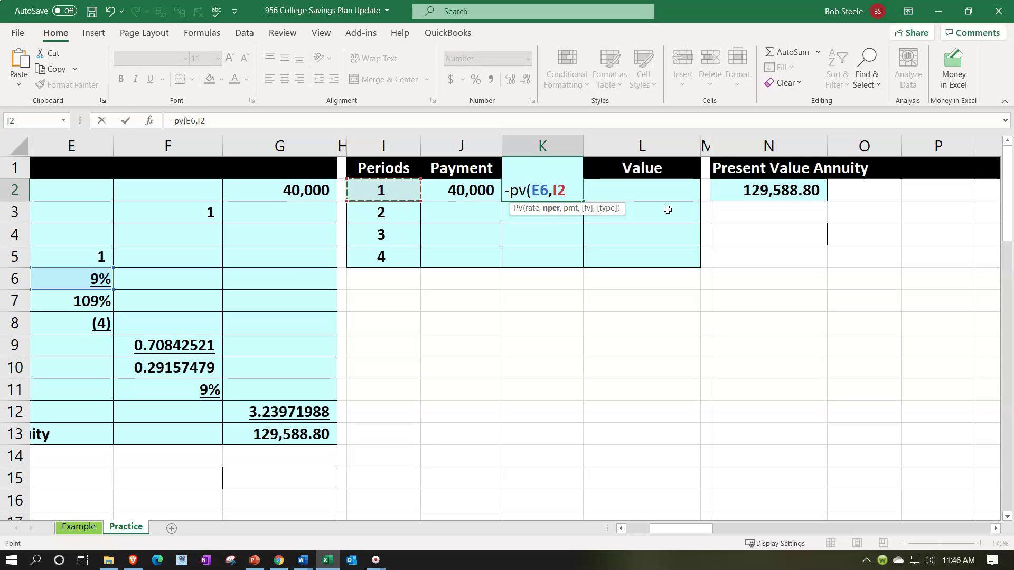
{"action": "type", "text": ",,"}
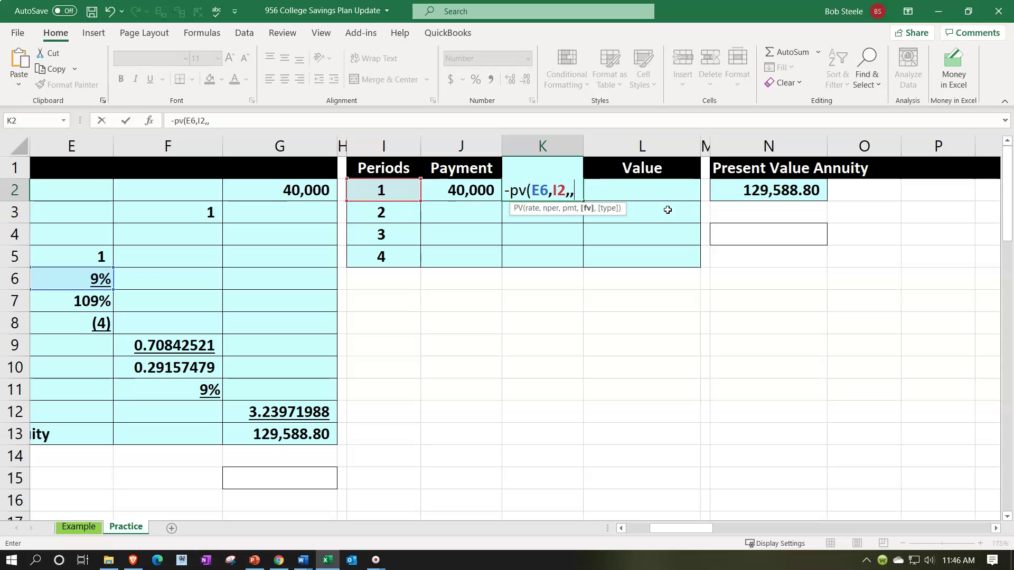
{"action": "key", "text": "Left"}
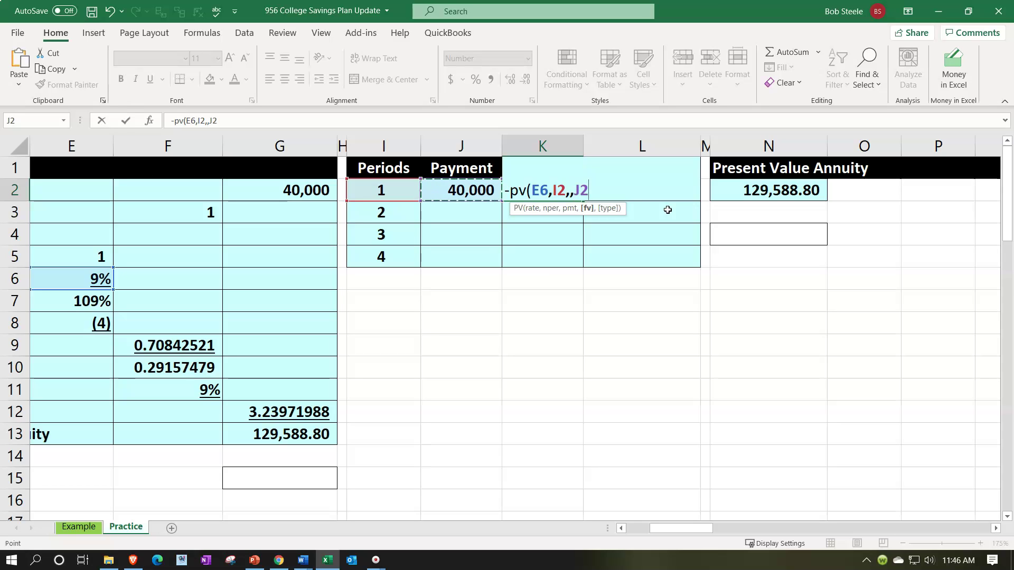
{"action": "key", "text": "Return"}
- Carry the period 1 present value into the Value column in L2 with +K2
{"action": "key", "text": "Up"}
{"action": "key", "text": "Right"}
{"action": "type", "text": "+"}
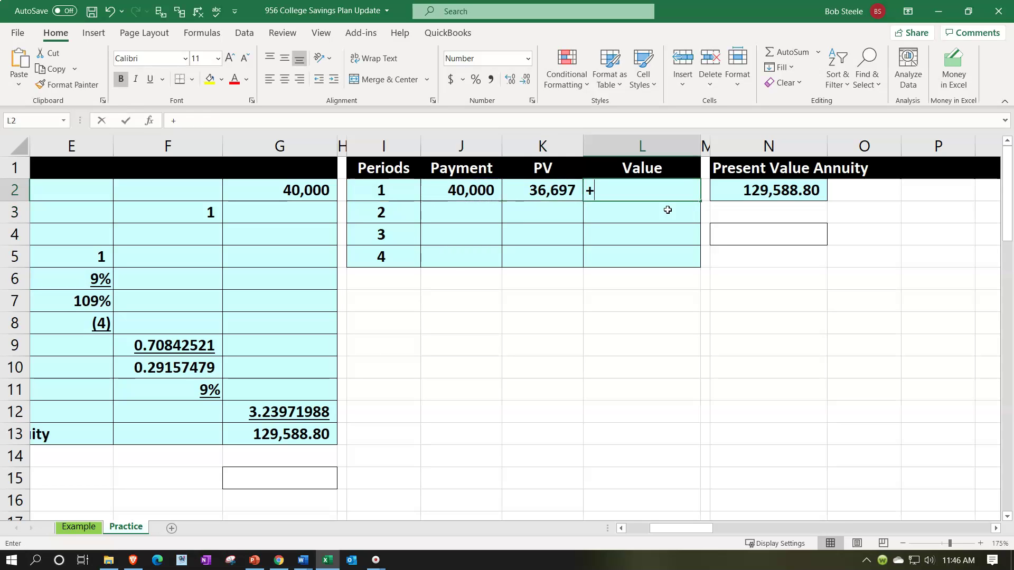
{"action": "key", "text": "Left"}
{"action": "key", "text": "Return"}
- Set the period 2 payment in J3 equal to the period 1 payment with =J2
{"action": "key", "text": "Left"}
{"action": "key", "text": "Left"}
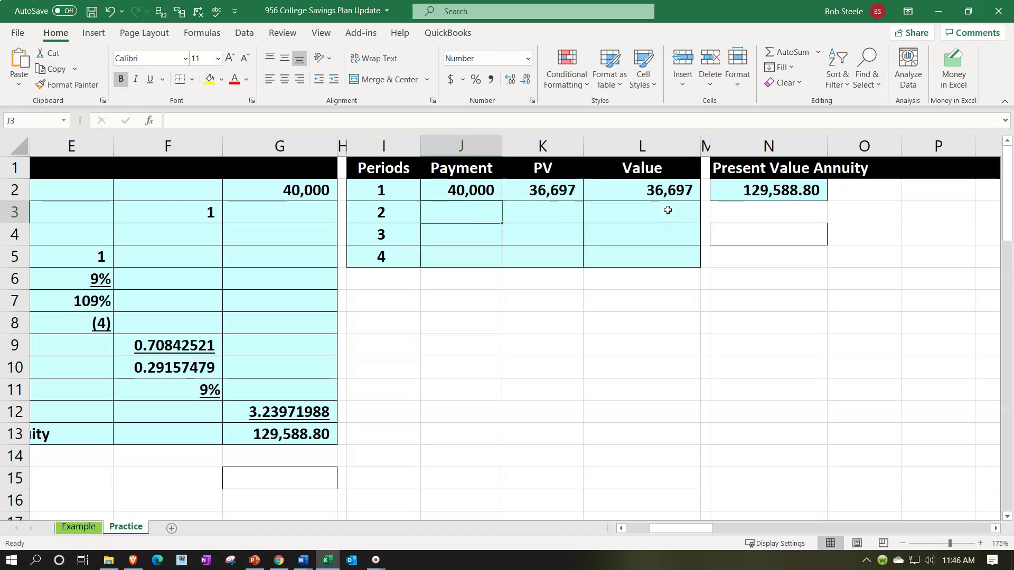
{"action": "type", "text": "="}
{"action": "key", "text": "Up"}
{"action": "key", "text": "Tab"}
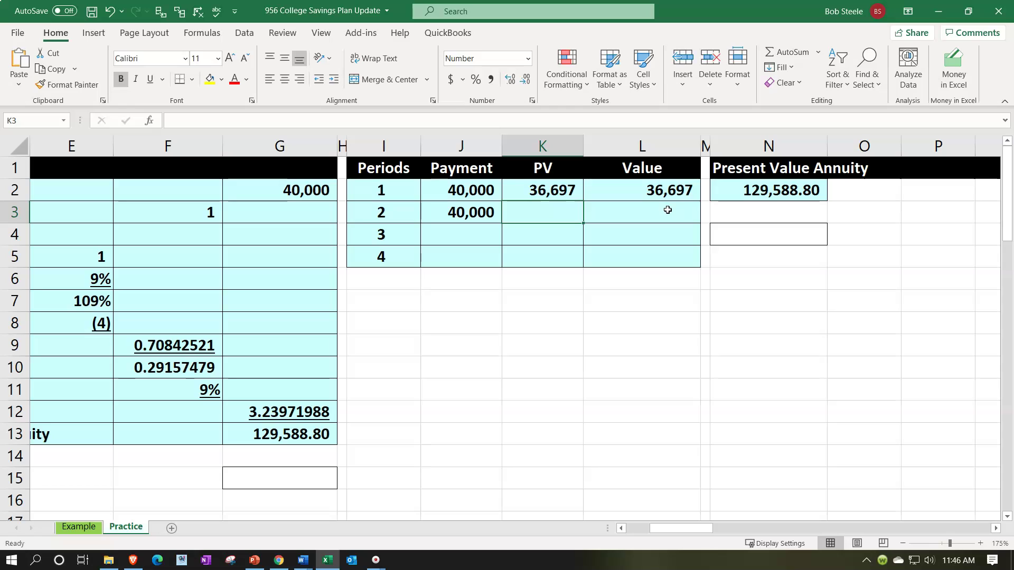
- Start a negative PV function in K3 for period 2 with E6 as its rate
{"action": "type", "text": "-p"}
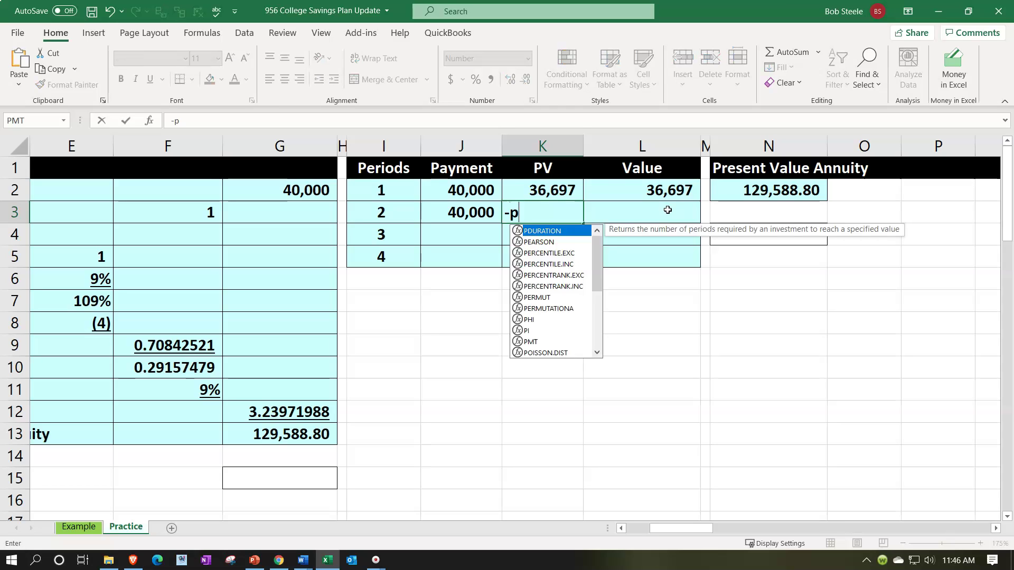
{"action": "type", "text": "v("}
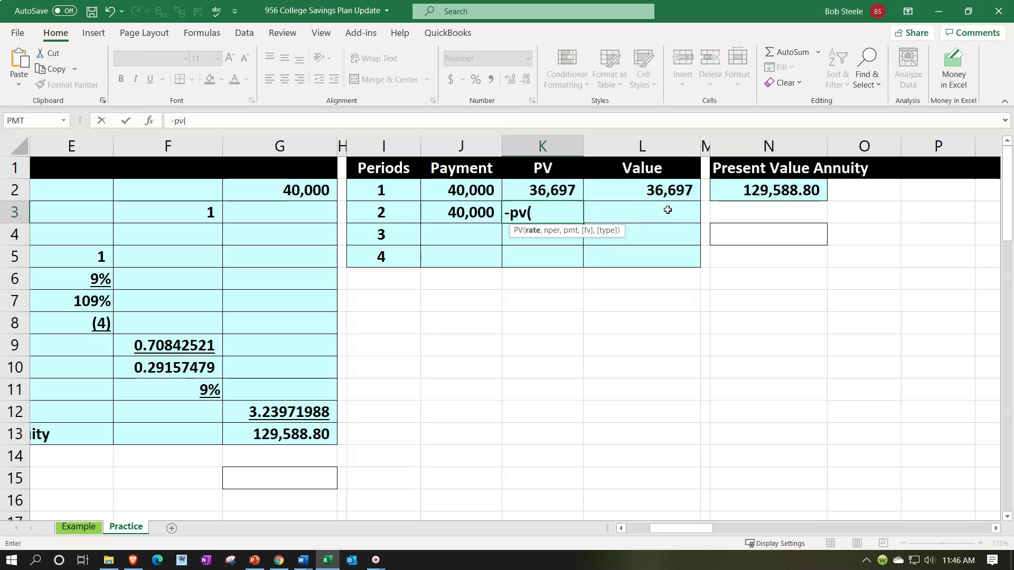
{"action": "key", "text": "Left"}
{"action": "key", "text": "Left"}
{"action": "key", "text": "Left"}
{"action": "key", "text": "Left"}
{"action": "key", "text": "Left"}
{"action": "key", "text": "Left"}
{"action": "key", "text": "Down"}
{"action": "key", "text": "Down"}
{"action": "key", "text": "Down"}
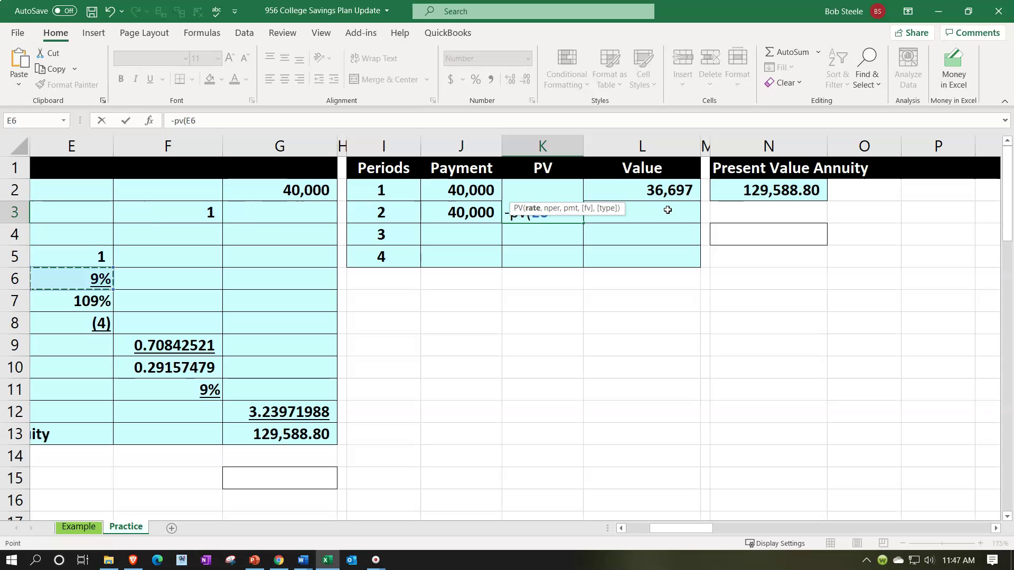
- Complete the K3 formula as -pv(E6,I3,,J3), with period I3, no payment and J3 as the future value
{"action": "type", "text": ","}
{"action": "key", "text": "Left"}
{"action": "key", "text": "Left"}
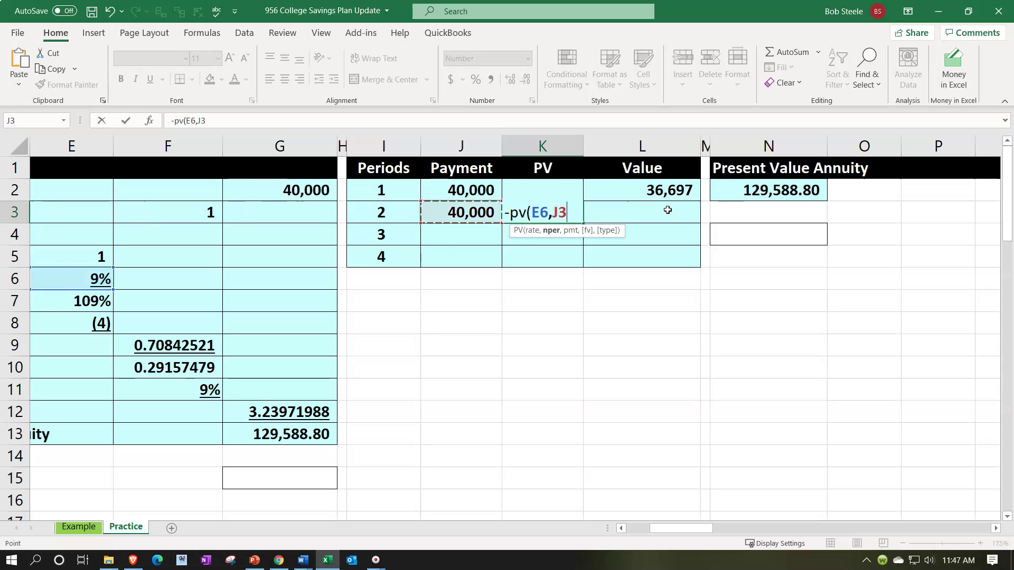
{"action": "type", "text": ",,"}
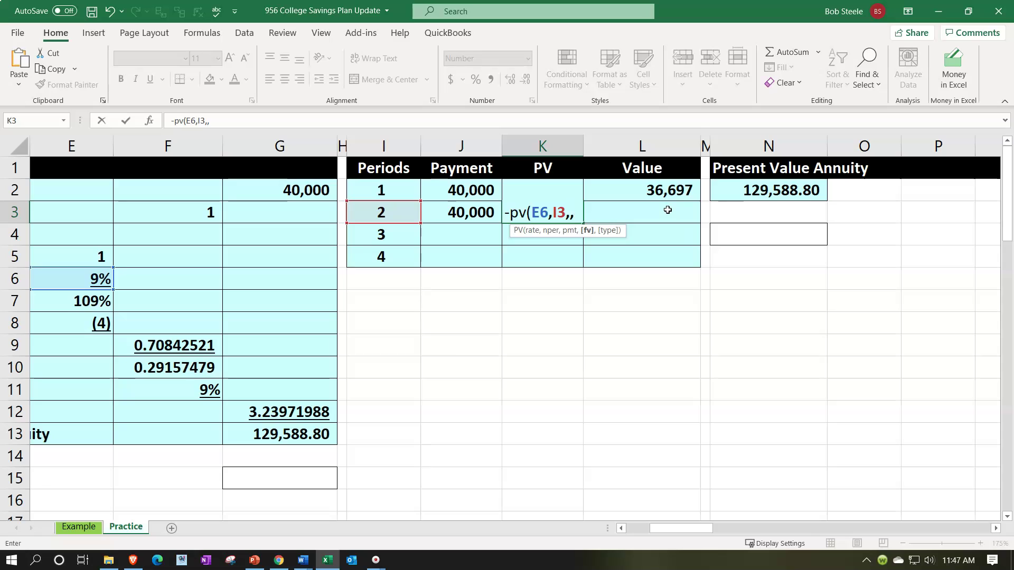
{"action": "key", "text": "Left"}
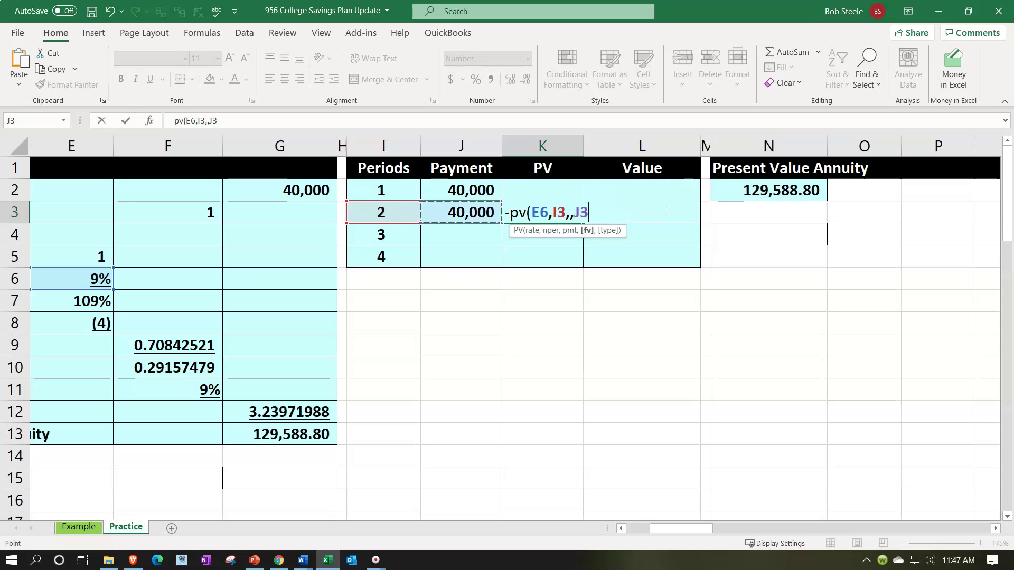
{"action": "key", "text": "Return"}
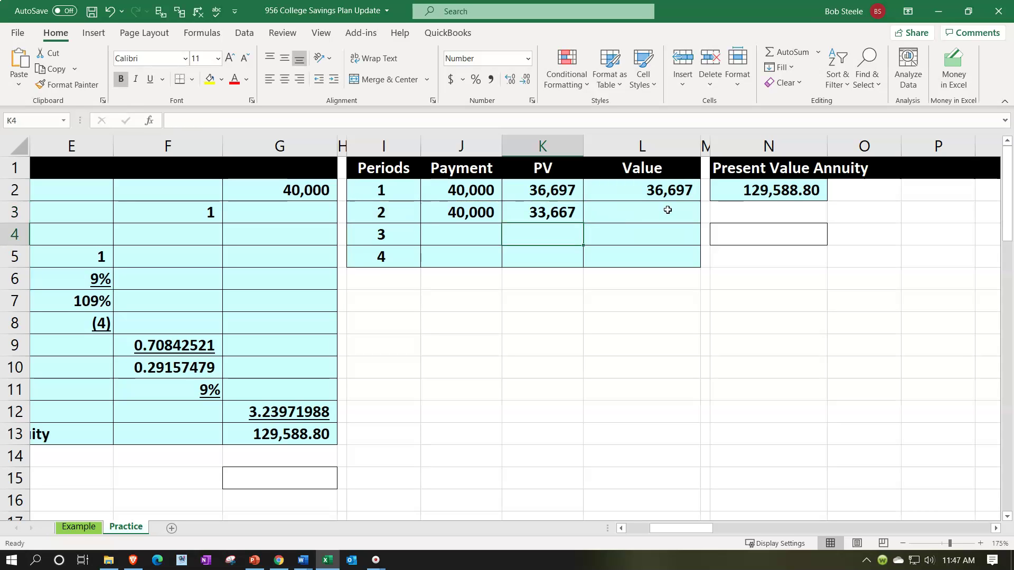
- Accumulate the period 2 value in L3 with =L2+K3
{"action": "left_click", "coordinate": [667, 209]}
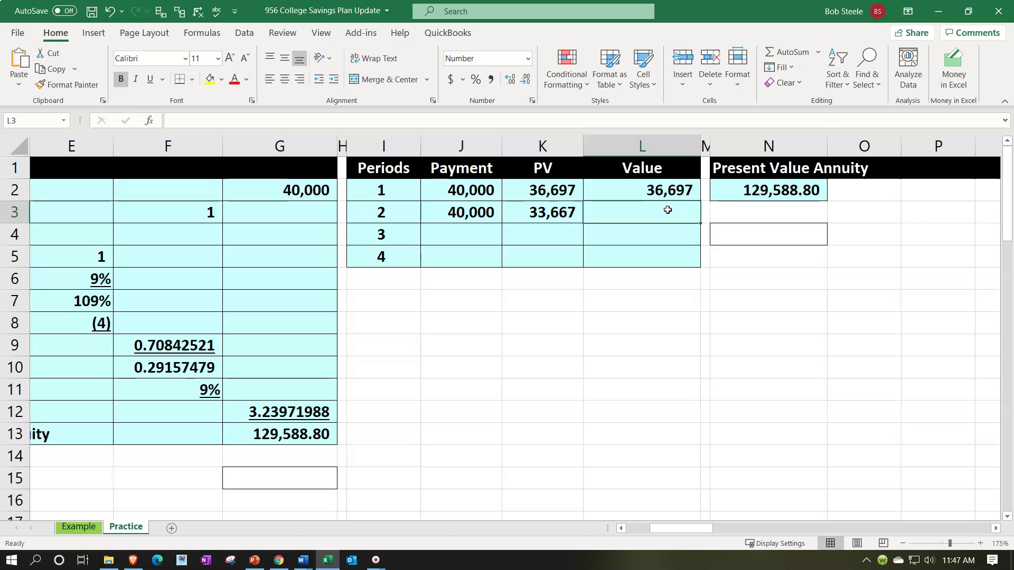
{"action": "type", "text": "="}
{"action": "key", "text": "Up"}
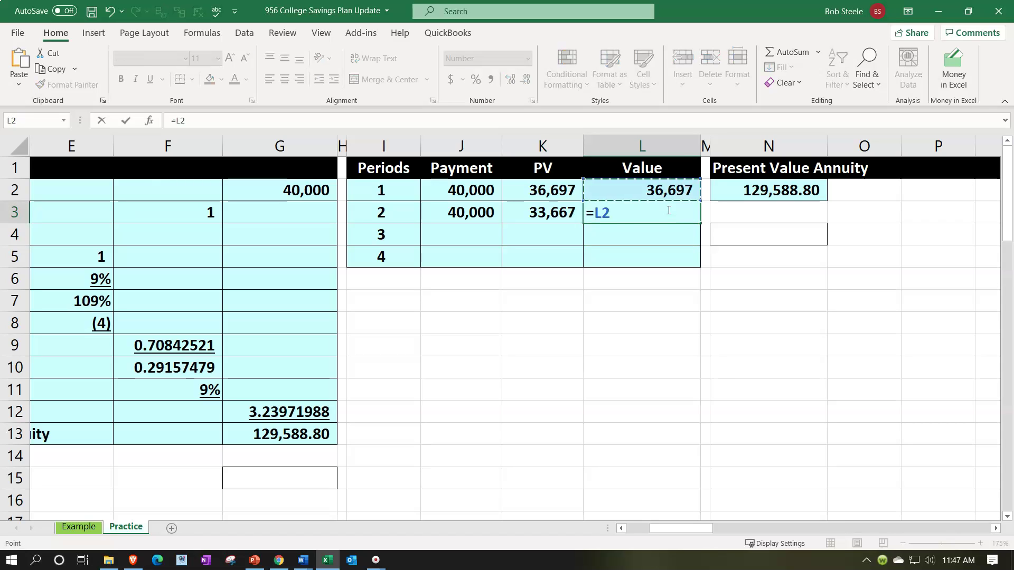
{"action": "type", "text": "+"}
{"action": "key", "text": "Left"}
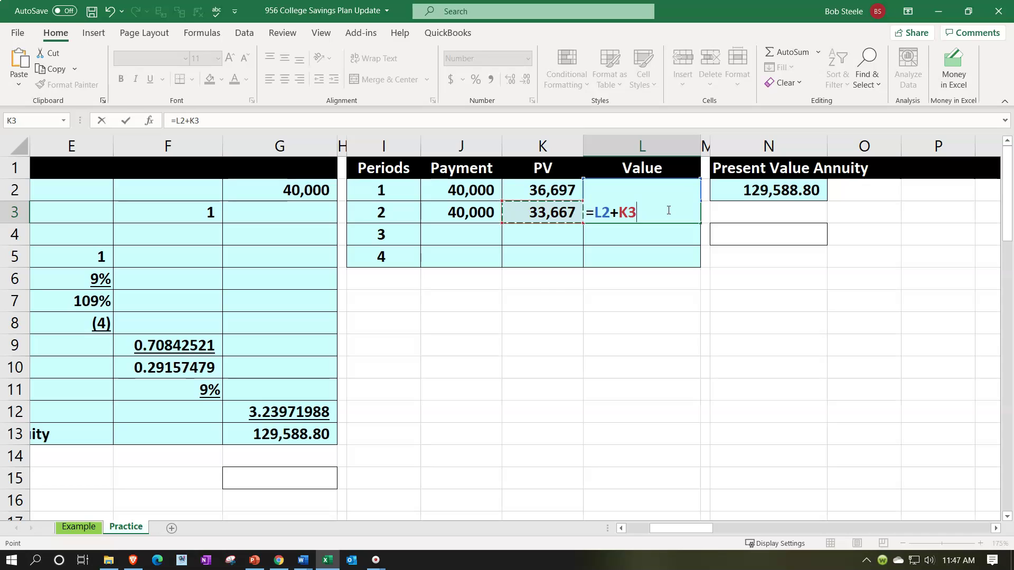
{"action": "key", "text": "ctrl+Return"}
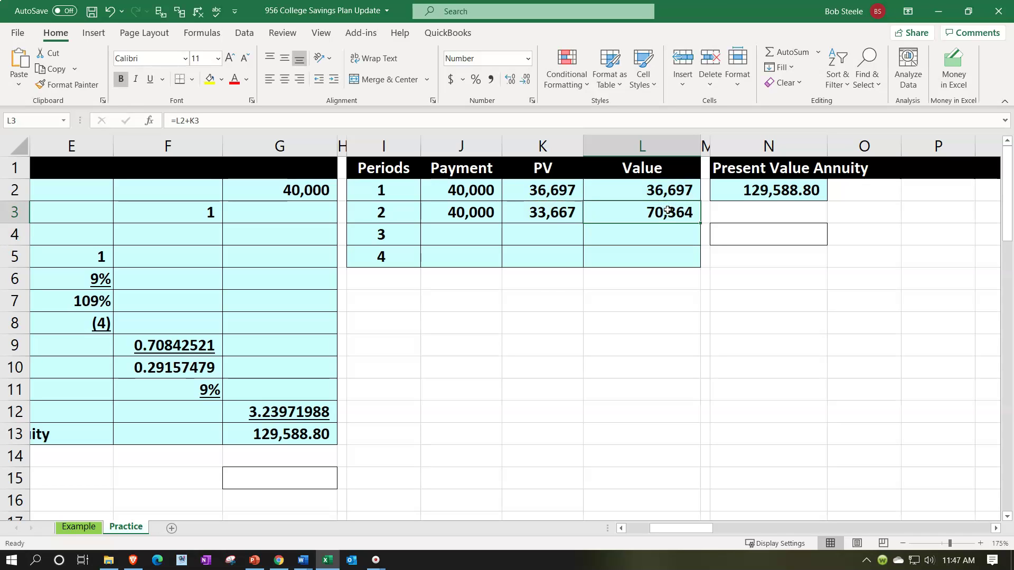
- Make the rate reference in the K3 formula absolute, as =-PV($E$6,I3,,J3)
{"action": "left_click", "coordinate": [643, 216]}
{"action": "left_click", "coordinate": [587, 217]}
{"action": "double_click", "coordinate": [561, 214]}
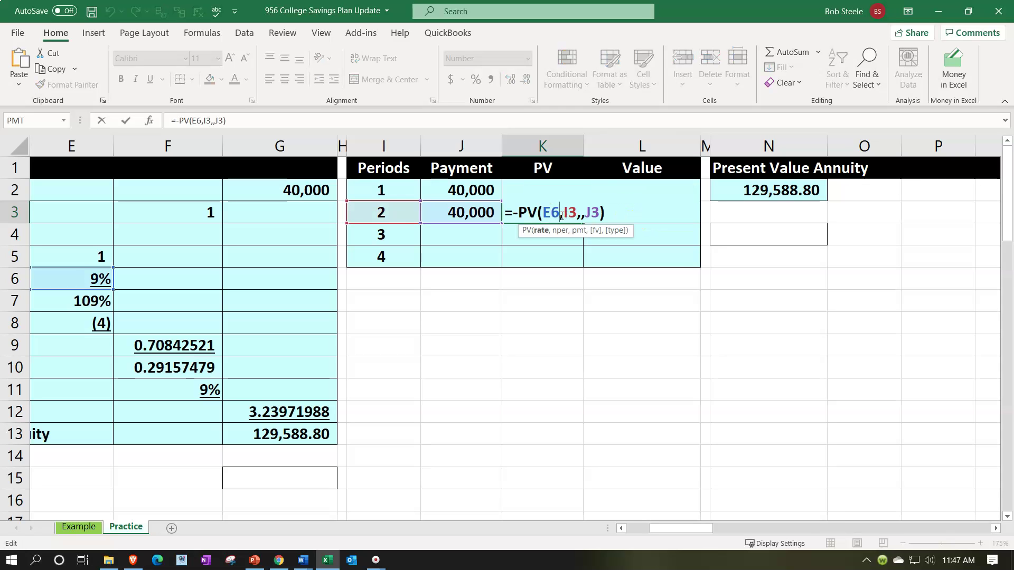
{"action": "left_click", "coordinate": [544, 213]}
{"action": "key", "text": "F4"}
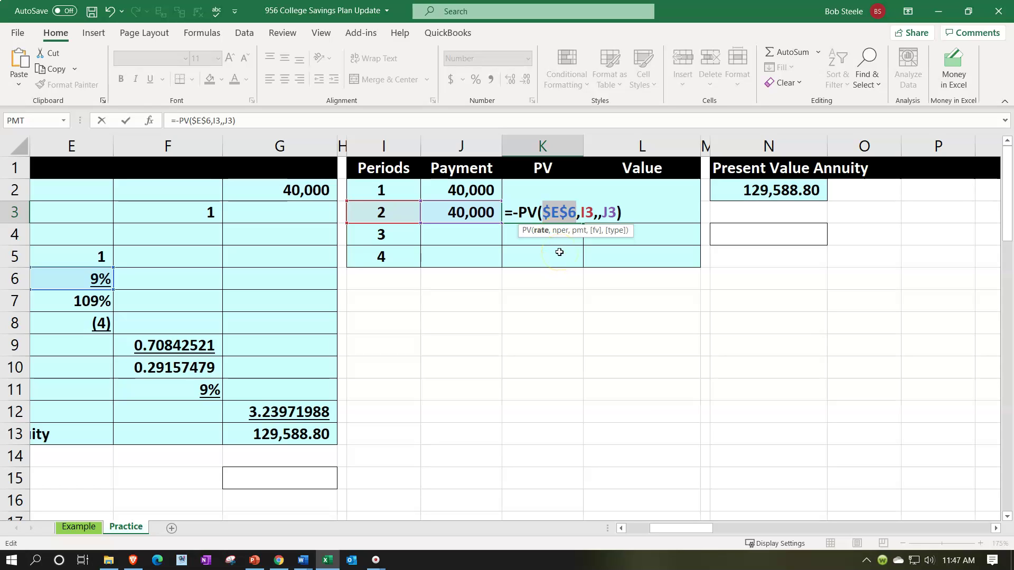
{"action": "key", "text": "Return"}
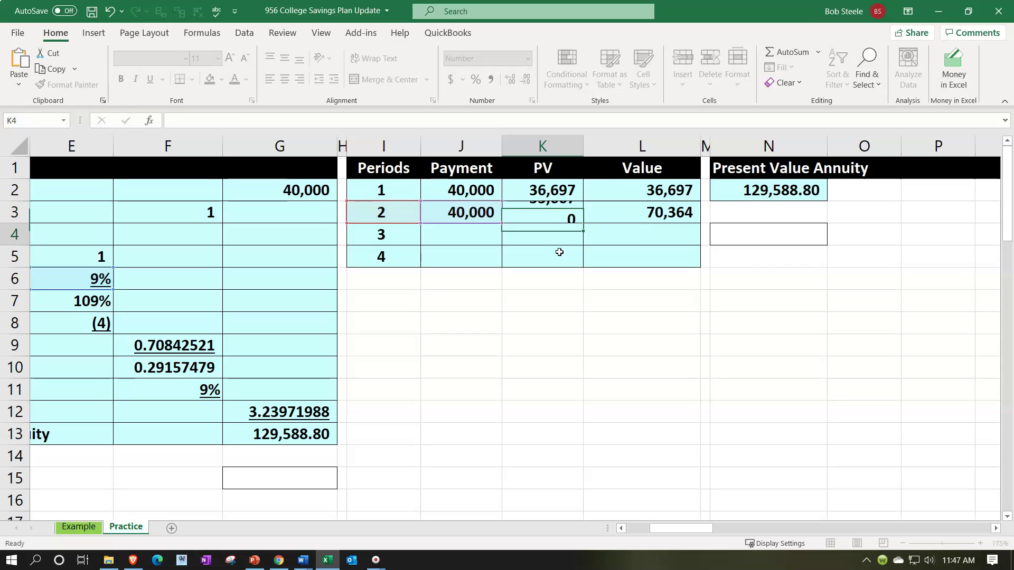
- Fill the period 2 formulas in J3:L3 down through period 4
{"action": "key", "text": "Up"}
{"action": "key", "text": "Left"}
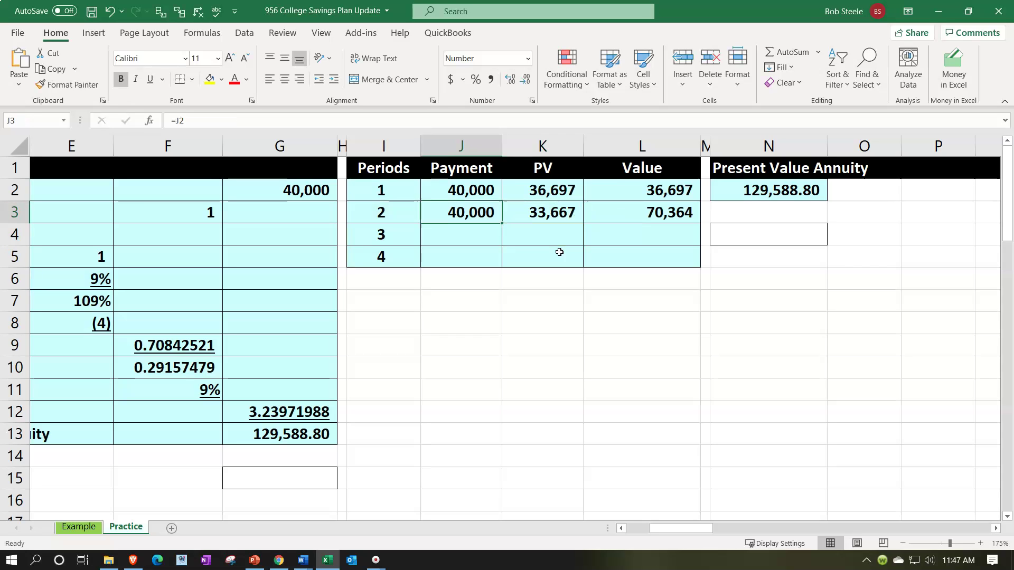
{"action": "key", "text": "shift+Right"}
{"action": "key", "text": "shift+Right"}
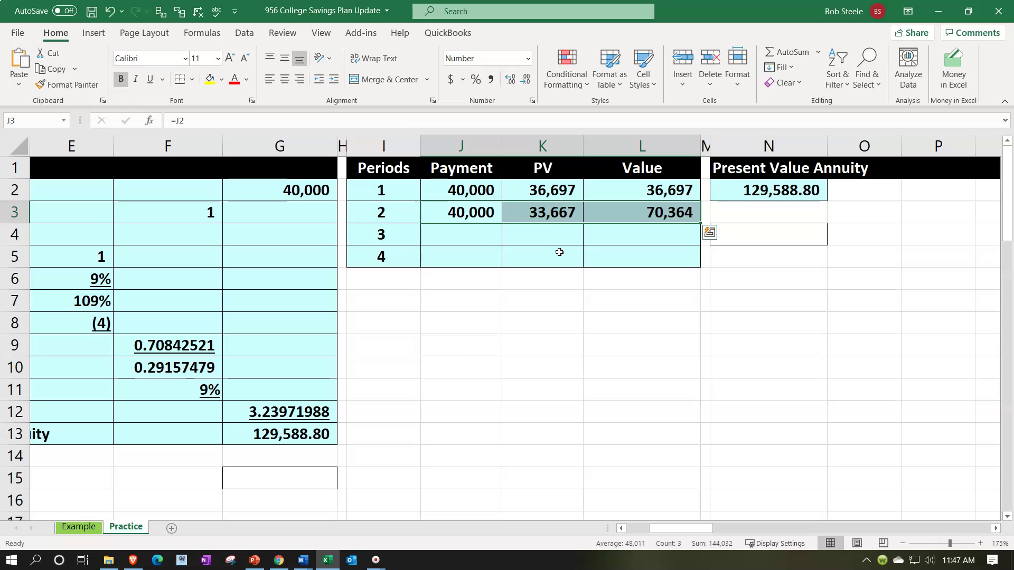
{"action": "double_click", "coordinate": [701, 224]}
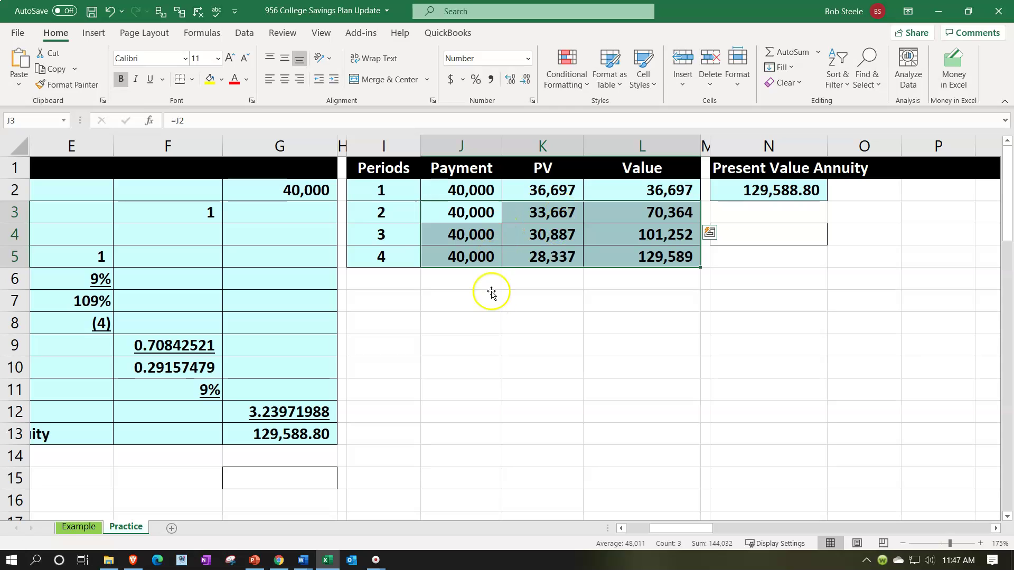
- Review the present value formula in K3 and the accumulated value formula in L5
{"action": "left_click", "coordinate": [507, 214]}
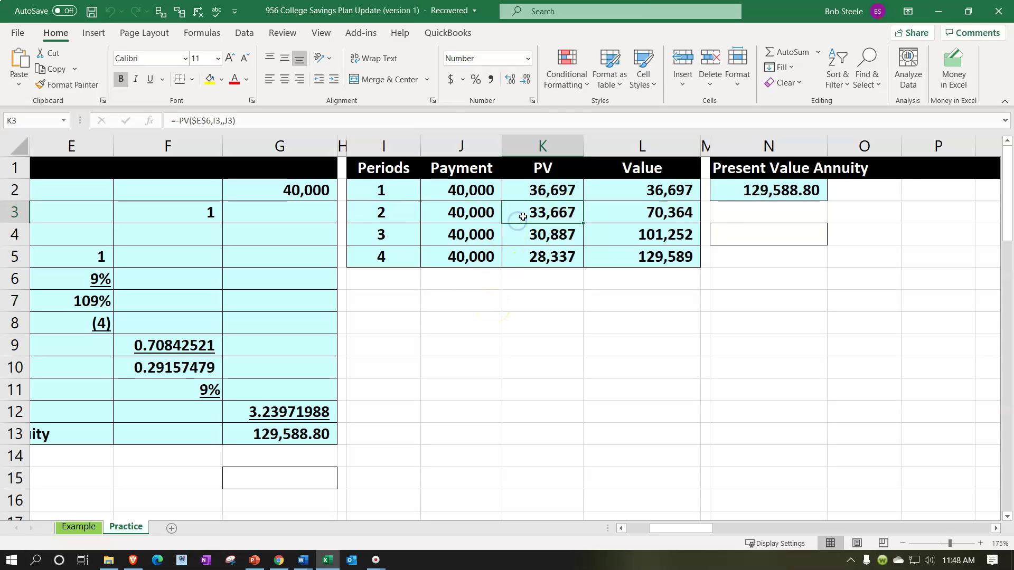
{"action": "double_click", "coordinate": [654, 259]}
{"action": "key", "text": "Return"}
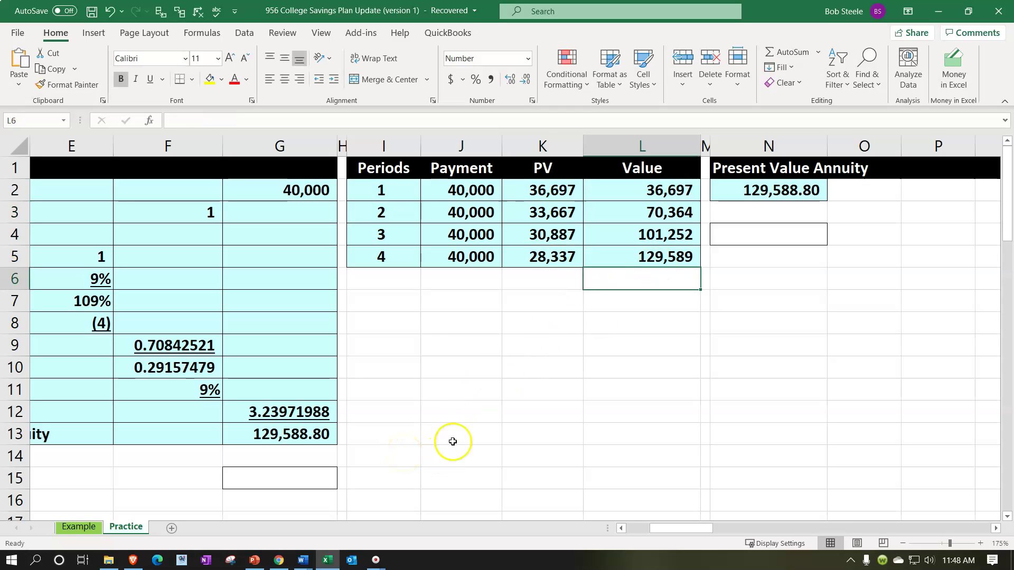
- Link the Amount in T2 of the Table Present Value Annuity block to the period 1 payment with =J2
{"action": "left_click", "coordinate": [523, 212]}
{"action": "key", "text": "Right"}
{"action": "key", "text": "Right"}
{"action": "key", "text": "Right"}
{"action": "key", "text": "Right"}
{"action": "key", "text": "Right"}
{"action": "key", "text": "Right"}
{"action": "key", "text": "Right"}
{"action": "key", "text": "Right"}
{"action": "key", "text": "Right"}
{"action": "key", "text": "Right"}
{"action": "key", "text": "Right"}
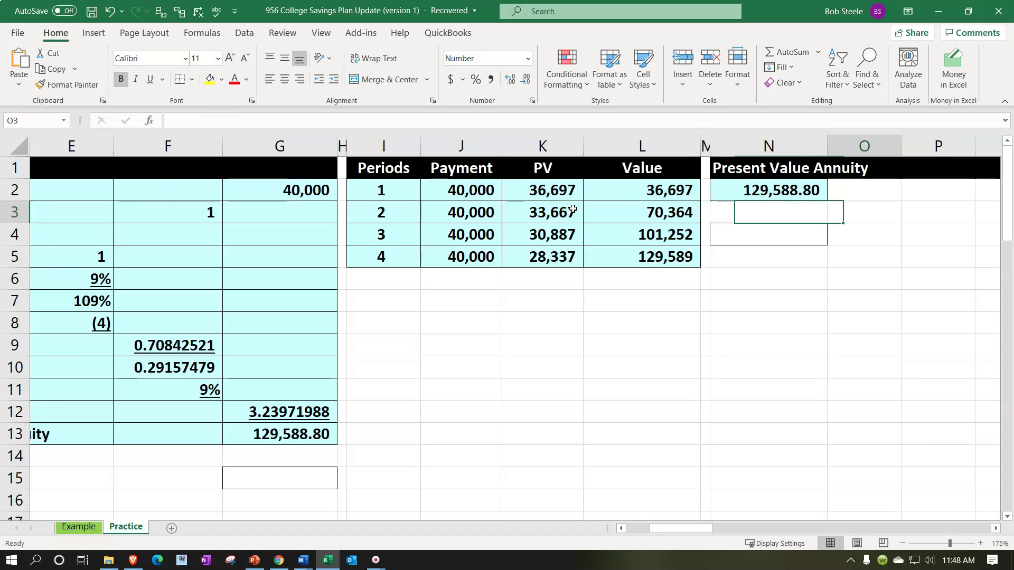
{"action": "key", "text": "Right"}
{"action": "key", "text": "Left"}
{"action": "key", "text": "Up"}
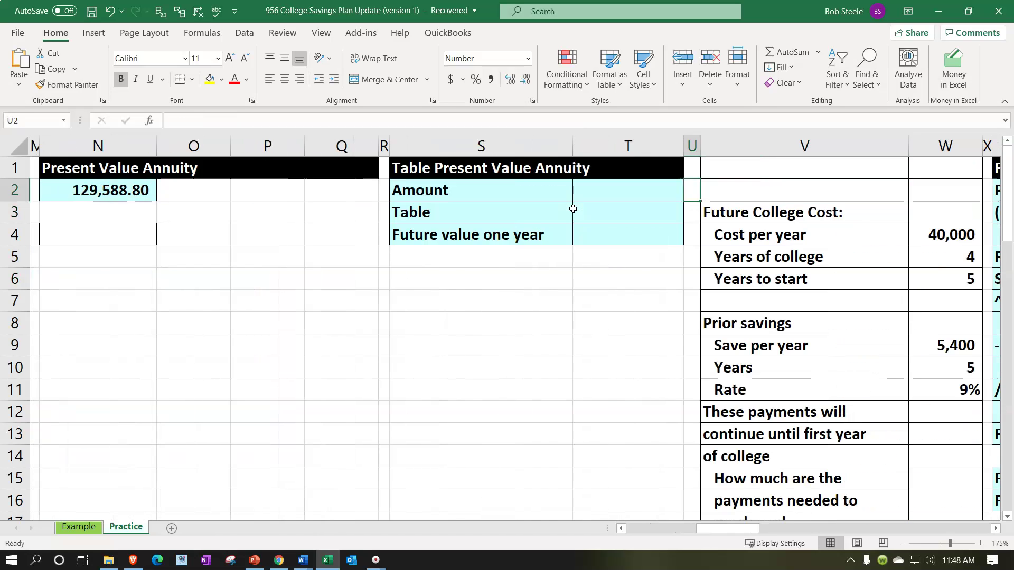
{"action": "key", "text": "Left"}
{"action": "key", "text": "Left"}
{"action": "type", "text": "="}
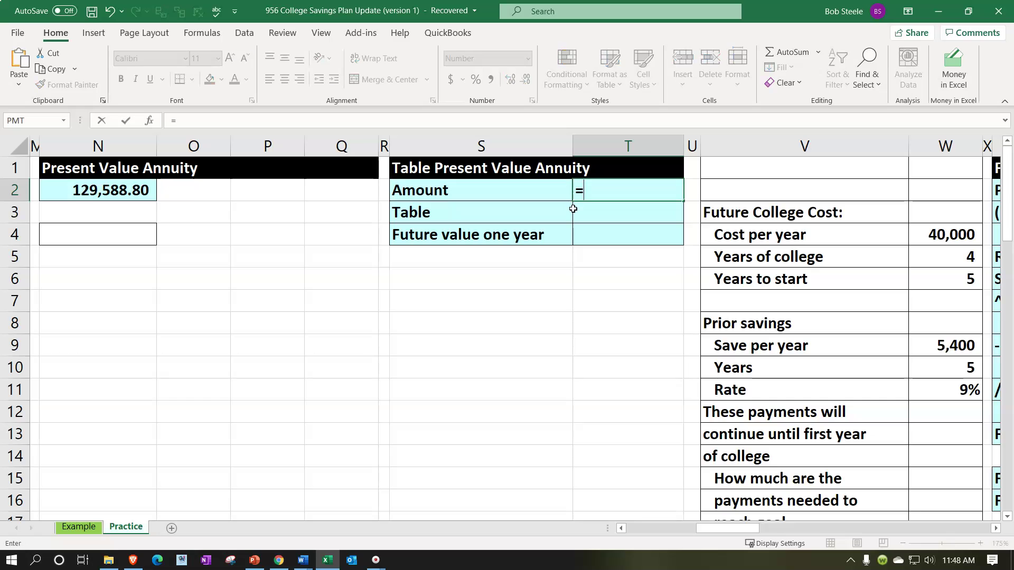
{"action": "key", "text": "Left"}
{"action": "key", "text": "Left"}
{"action": "key", "text": "Left"}
{"action": "key", "text": "Left"}
{"action": "key", "text": "Left"}
{"action": "key", "text": "Left"}
{"action": "key", "text": "Left"}
{"action": "key", "text": "Left"}
{"action": "key", "text": "Left"}
{"action": "key", "text": "Left"}
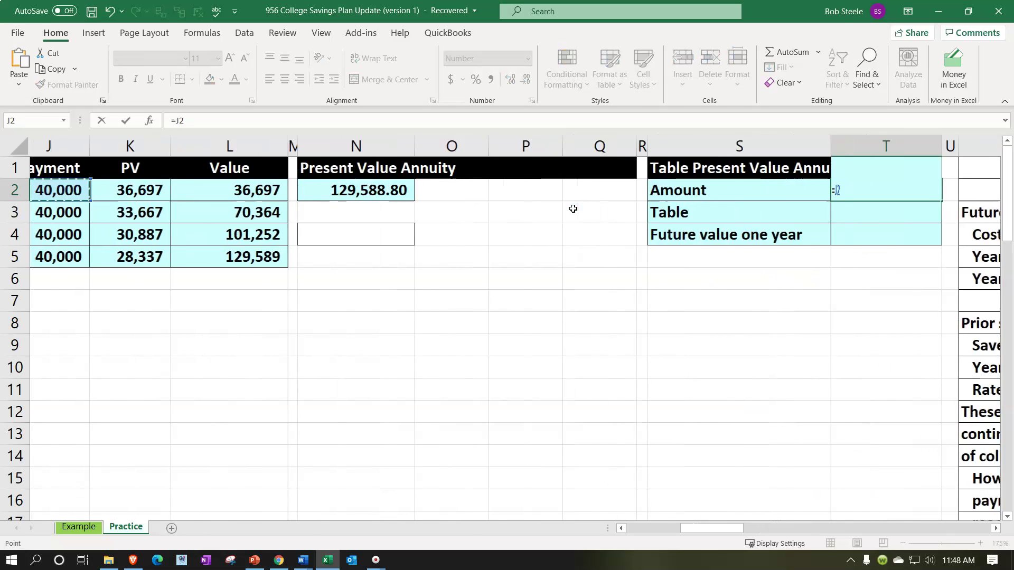
{"action": "key", "text": "Return"}
- Look up the present value annuity factor for 4 periods at 9% in Table A-4
{"action": "key", "text": "Left"}
{"action": "key", "text": "Left"}
{"action": "key", "text": "Left"}
{"action": "key", "text": "Left"}
{"action": "key", "text": "Left"}
{"action": "key", "text": "Left"}
{"action": "key", "text": "Left"}
{"action": "key", "text": "Left"}
{"action": "key", "text": "Left"}
{"action": "key", "text": "Left"}
{"action": "key", "text": "Left"}
{"action": "key", "text": "Left"}
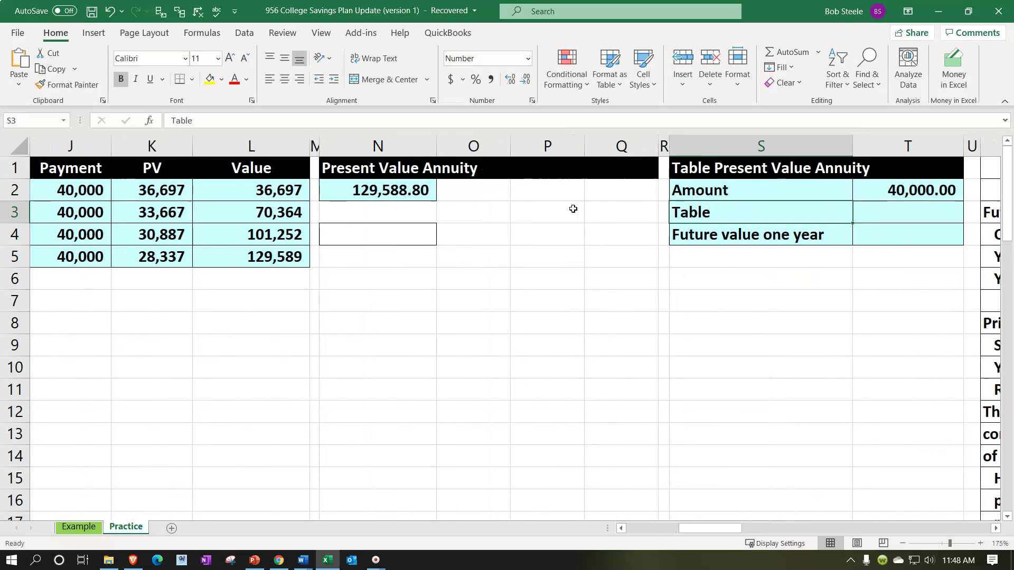
{"action": "key", "text": "Left"}
{"action": "key", "text": "Left"}
{"action": "key", "text": "Left"}
{"action": "key", "text": "Left"}
{"action": "key", "text": "Left"}
{"action": "key", "text": "Left"}
{"action": "key", "text": "Left"}
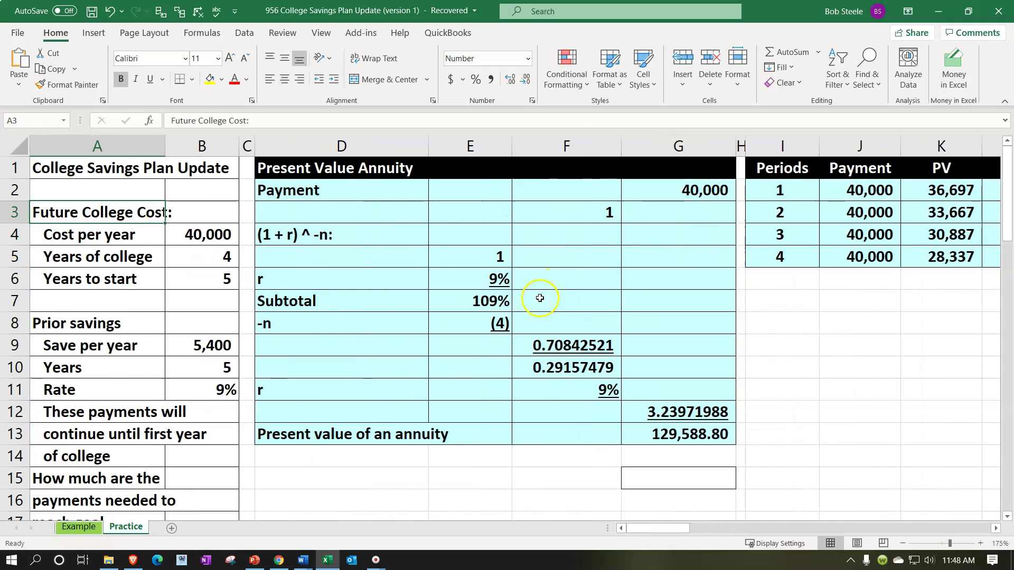
{"action": "scroll", "coordinate": [540, 298], "scroll_direction": "down", "scroll_amount": 4}
{"action": "scroll", "coordinate": [540, 298], "scroll_direction": "down", "scroll_amount": 1}
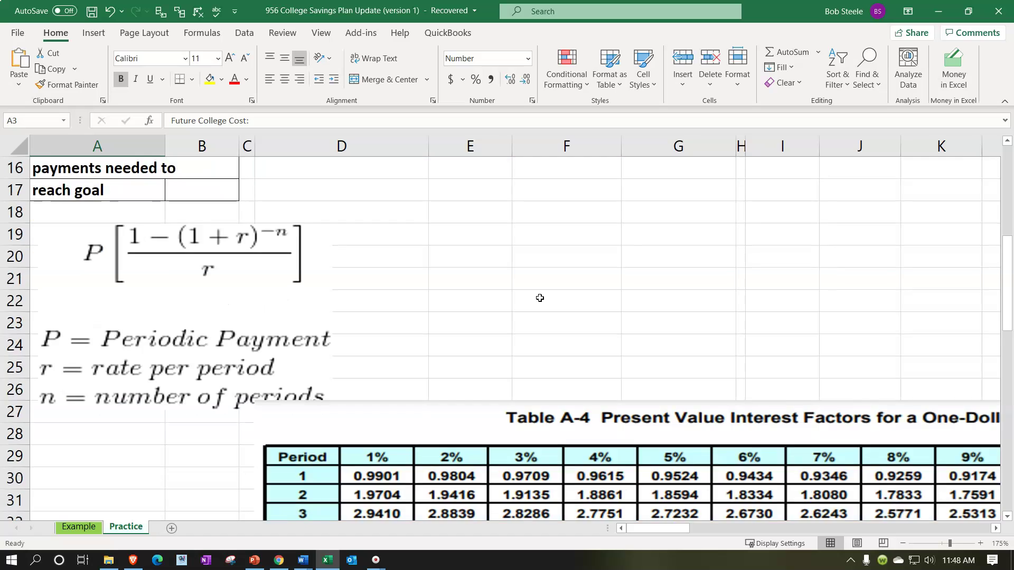
{"action": "scroll", "coordinate": [540, 299], "scroll_direction": "up", "scroll_amount": 5}
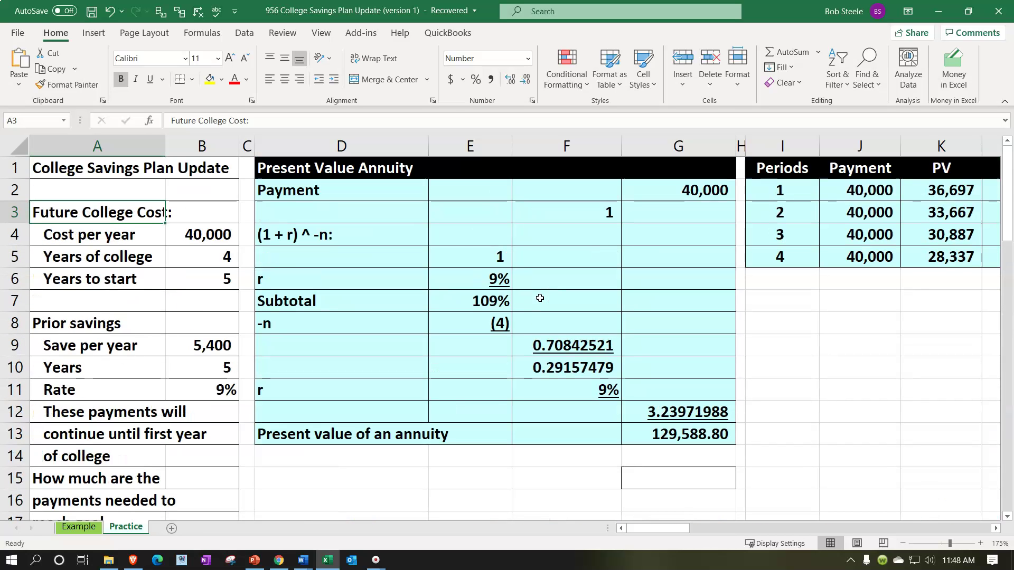
{"action": "scroll", "coordinate": [540, 299], "scroll_direction": "down", "scroll_amount": 6}
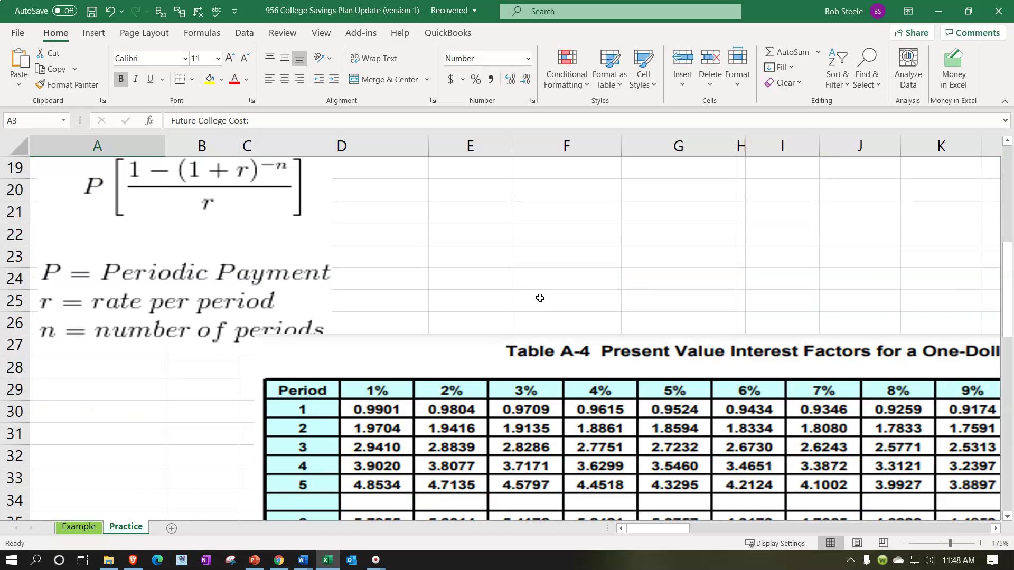
{"action": "scroll", "coordinate": [540, 299], "scroll_direction": "down", "scroll_amount": 1}
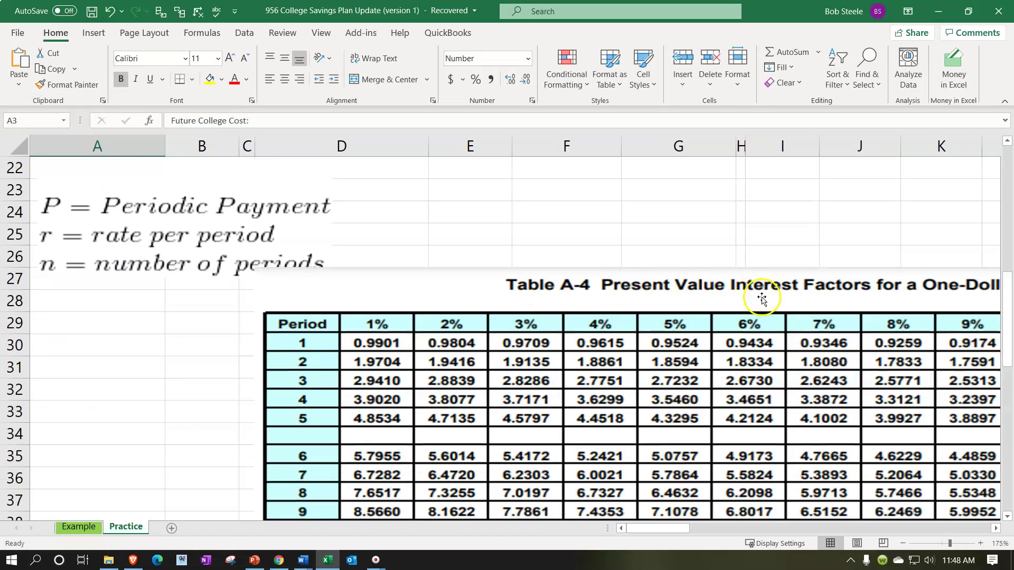
{"action": "left_click", "coordinate": [995, 528]}
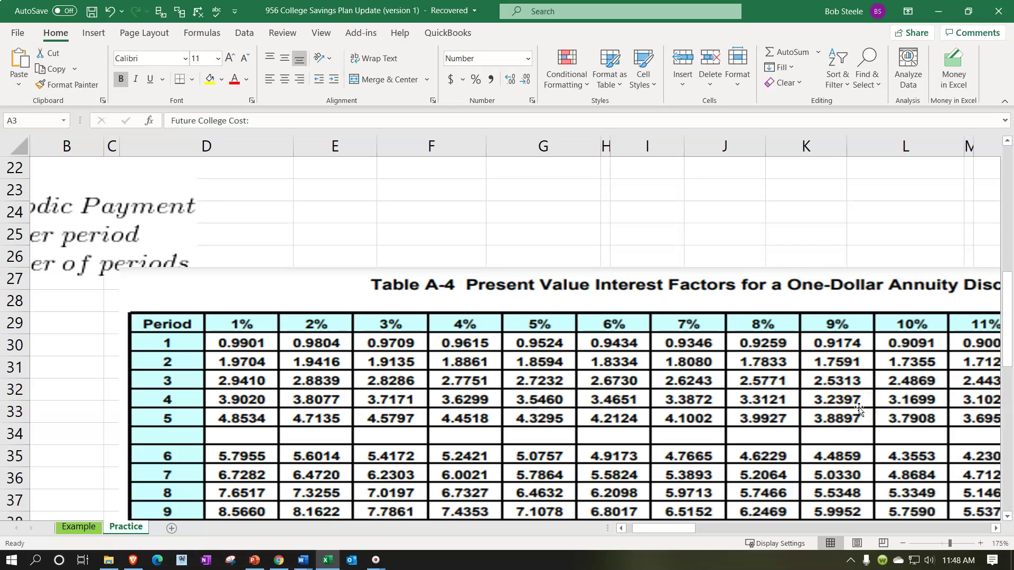
{"action": "scroll", "coordinate": [859, 409], "scroll_direction": "up", "scroll_amount": 7}
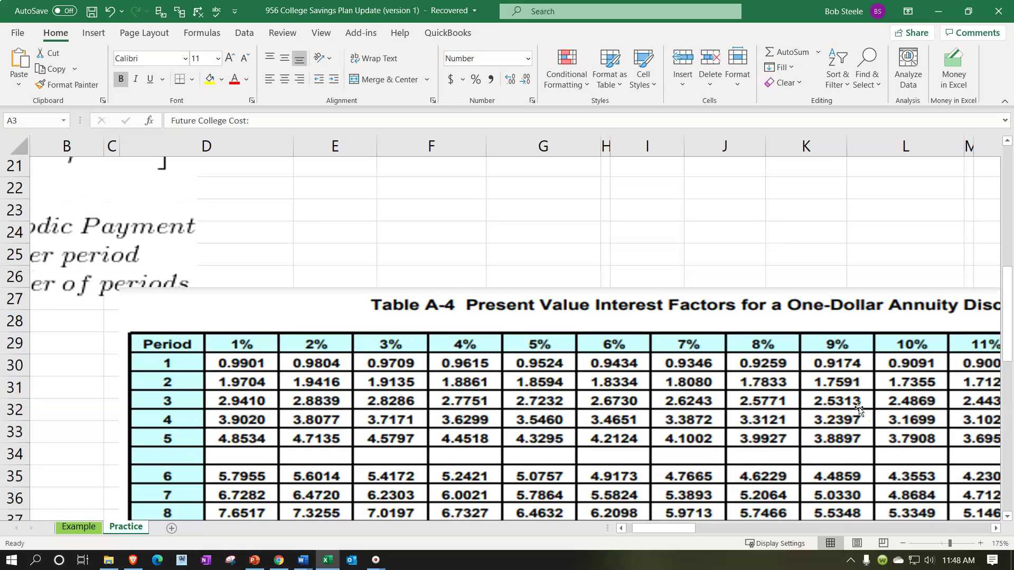
- Enter the table factor 3.2397 in T3
{"action": "left_click", "coordinate": [878, 256]}
{"action": "key", "text": "Right"}
{"action": "key", "text": "Right"}
{"action": "key", "text": "Right"}
{"action": "key", "text": "Right"}
{"action": "key", "text": "Right"}
{"action": "key", "text": "Right"}
{"action": "key", "text": "Right"}
{"action": "key", "text": "Right"}
{"action": "key", "text": "Up"}
{"action": "key", "text": "Up"}
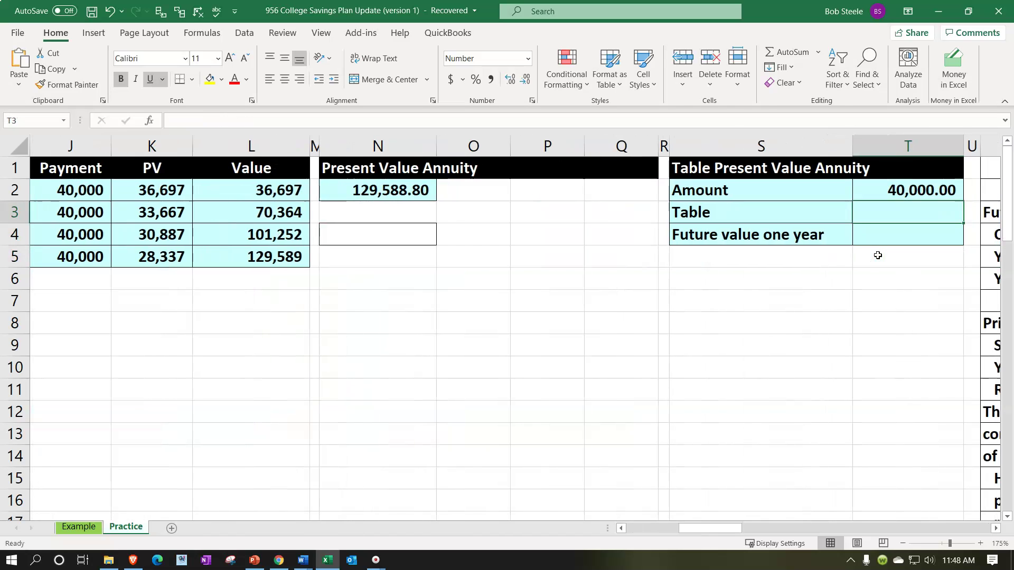
{"action": "type", "text": "3.23."}
{"action": "key", "text": "BackSpace"}
{"action": "type", "text": "97"}
{"action": "key", "text": "ctrl+Return"}
{"action": "key", "text": "Down"}
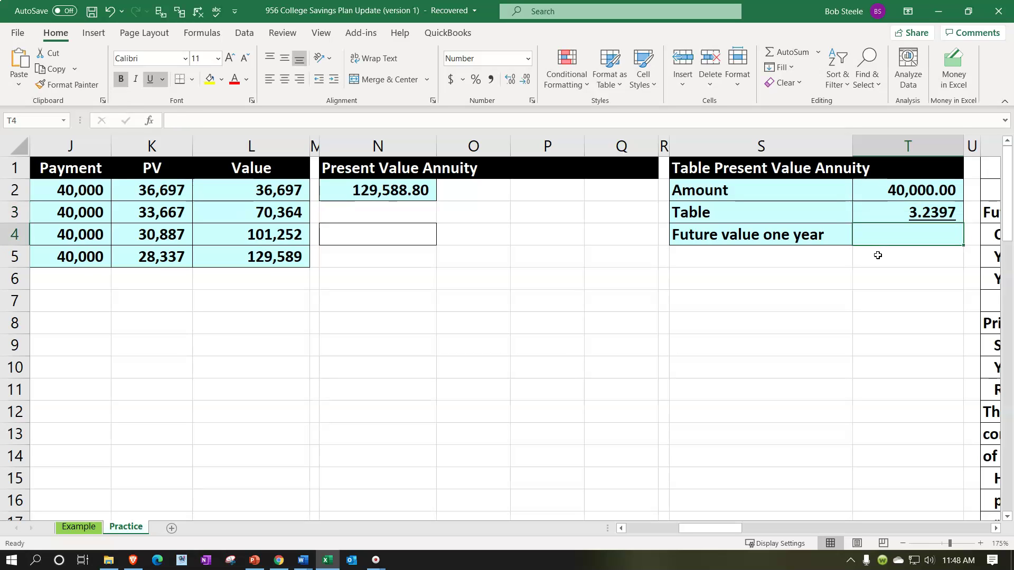
- Multiply the amount by the table factor in T4 with =T2*T3
{"action": "type", "text": "="}
{"action": "key", "text": "Up"}
{"action": "key", "text": "Up"}
{"action": "type", "text": "*"}
{"action": "key", "text": "Up"}
{"action": "key", "text": "Return"}
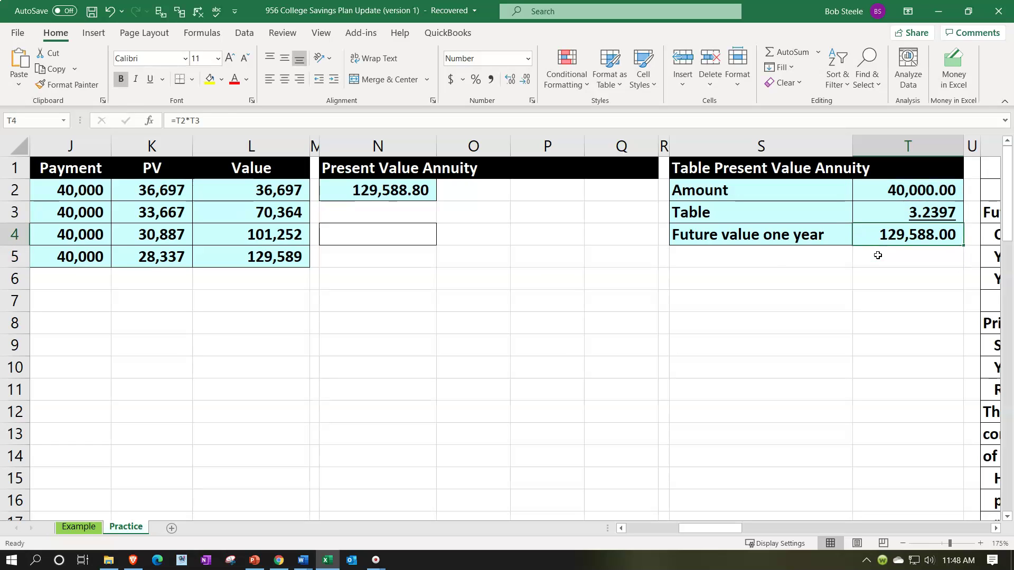
- Examine the prior savings figures in W9:W11, the FV of Annuity formula and the Future Value (FV) of Annuity block
{"action": "left_click", "coordinate": [406, 192]}
{"action": "key", "text": "ctrl+c"}
{"action": "key", "text": "Down"}
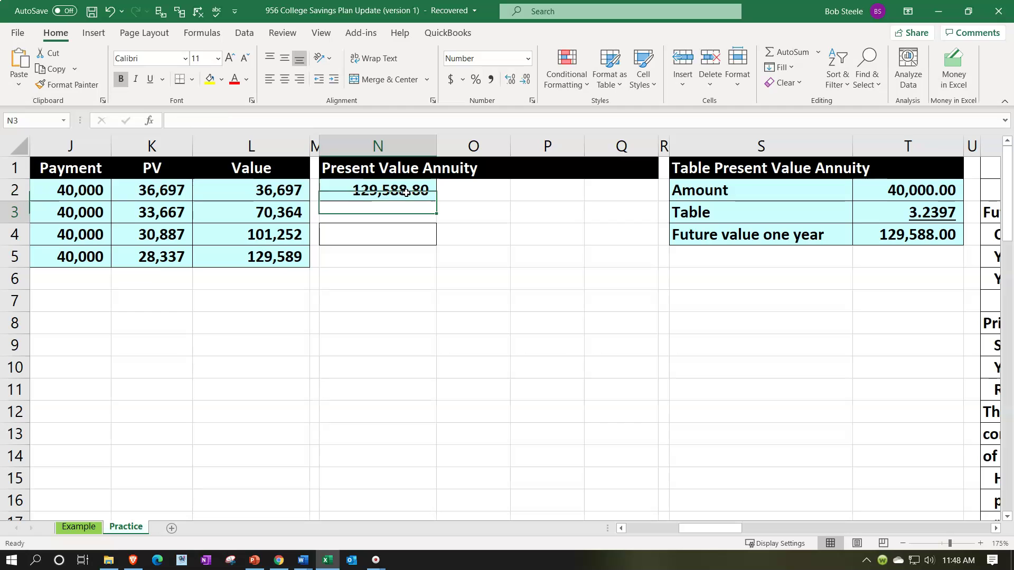
{"action": "key", "text": "Right"}
{"action": "key", "text": "Right"}
{"action": "key", "text": "Right"}
{"action": "key", "text": "Right"}
{"action": "key", "text": "Right"}
{"action": "key", "text": "Right"}
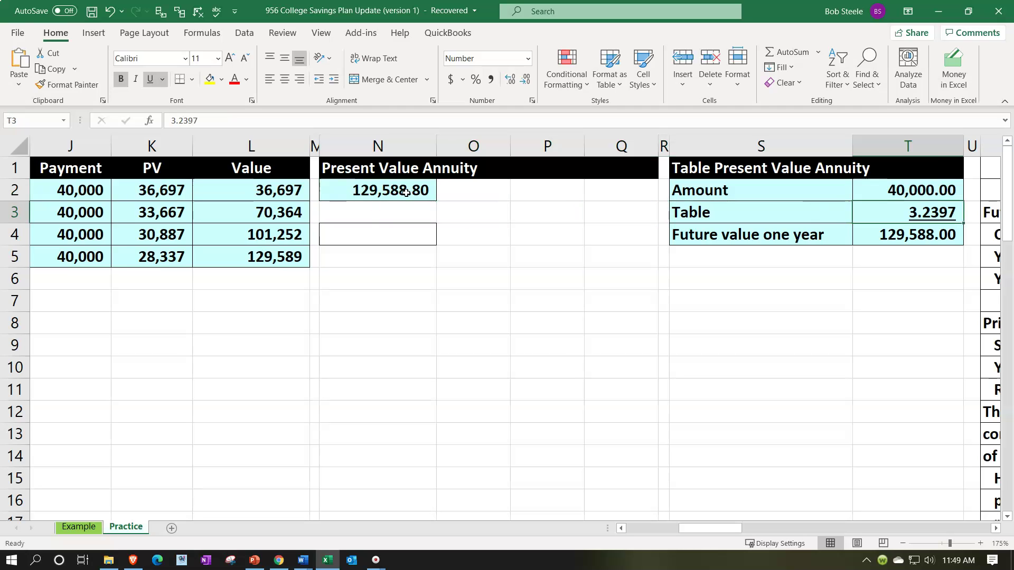
{"action": "key", "text": "Right"}
{"action": "key", "text": "Right"}
{"action": "key", "text": "Right"}
{"action": "key", "text": "Right"}
{"action": "key", "text": "Right"}
{"action": "key", "text": "Right"}
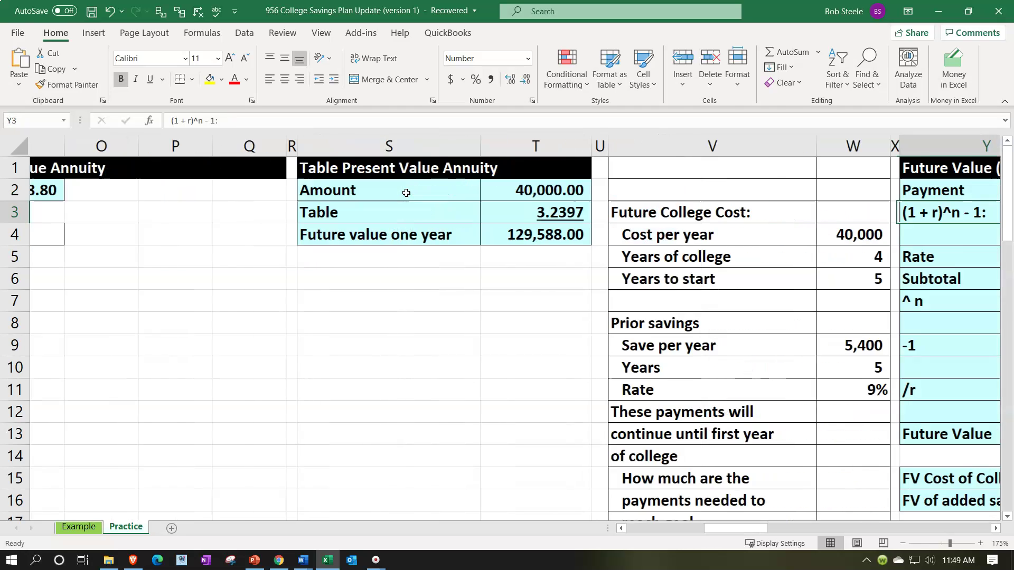
{"action": "key", "text": "Right"}
{"action": "key", "text": "Right"}
{"action": "key", "text": "Right"}
{"action": "key", "text": "Right"}
{"action": "key", "text": "Right"}
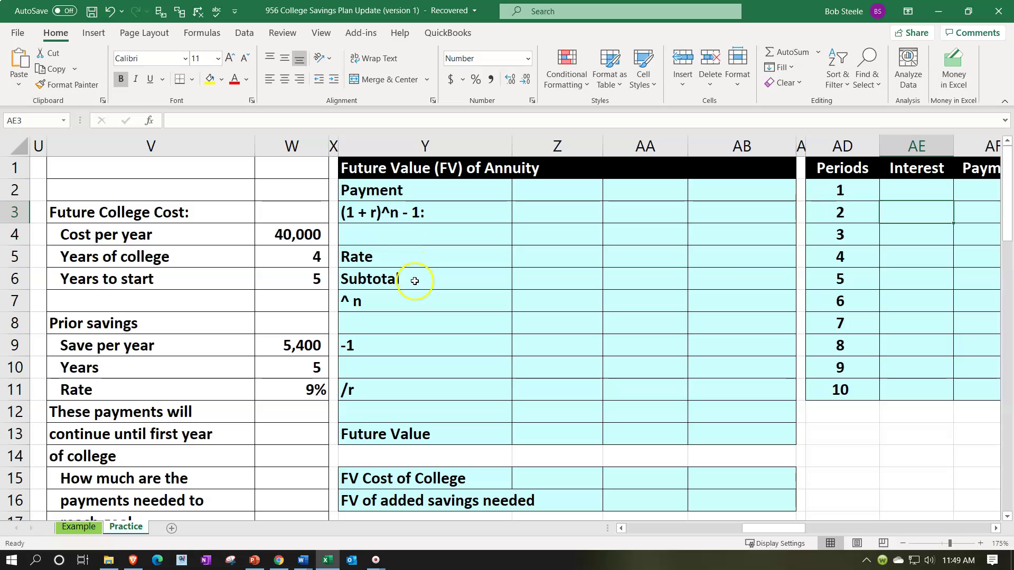
{"action": "scroll", "coordinate": [415, 281], "scroll_direction": "down", "scroll_amount": 1}
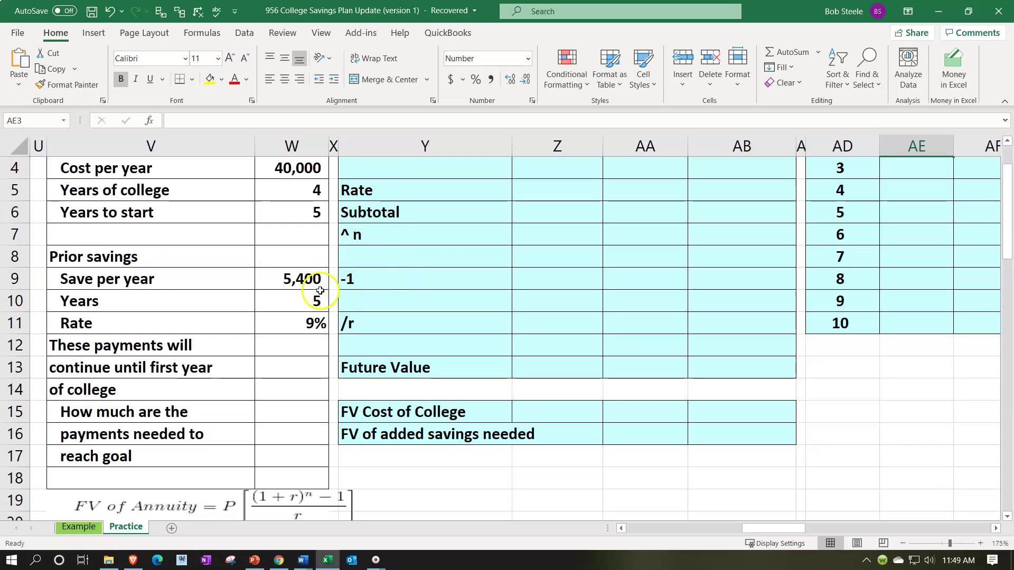
{"action": "left_click", "coordinate": [285, 279]}
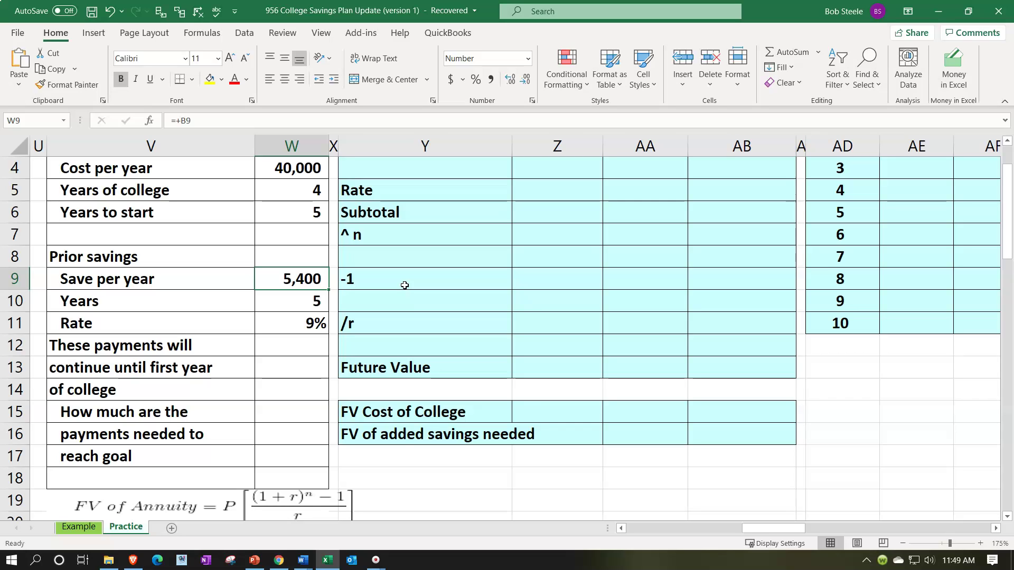
{"action": "scroll", "coordinate": [369, 288], "scroll_direction": "up", "scroll_amount": 1}
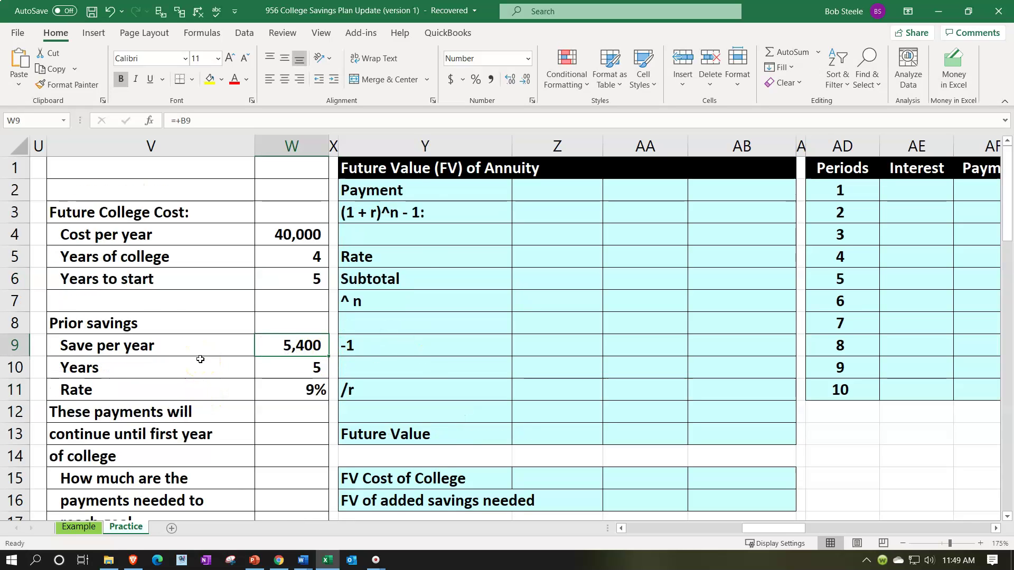
{"action": "scroll", "coordinate": [200, 360], "scroll_direction": "down", "scroll_amount": 1}
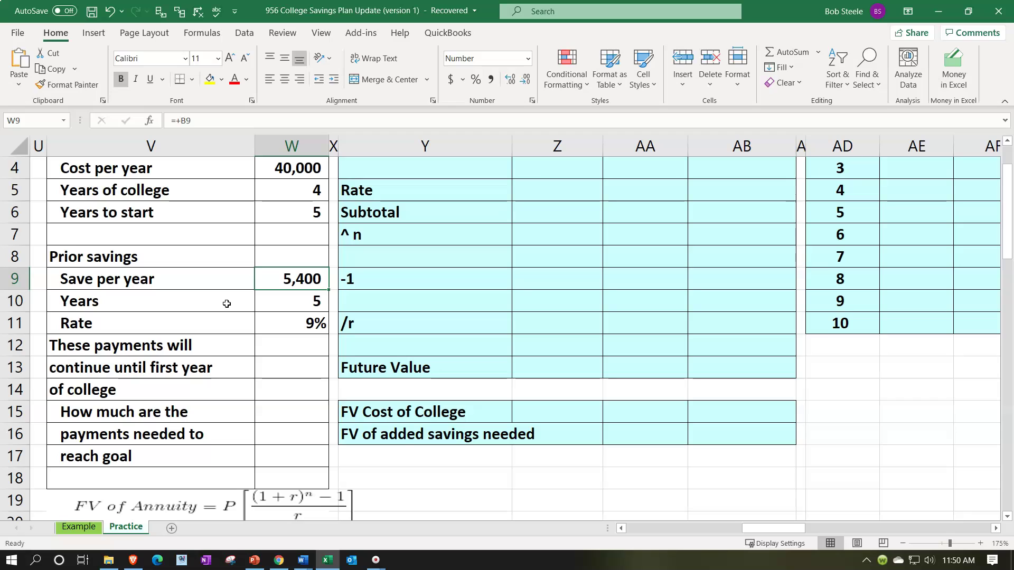
{"action": "left_click", "coordinate": [264, 301]}
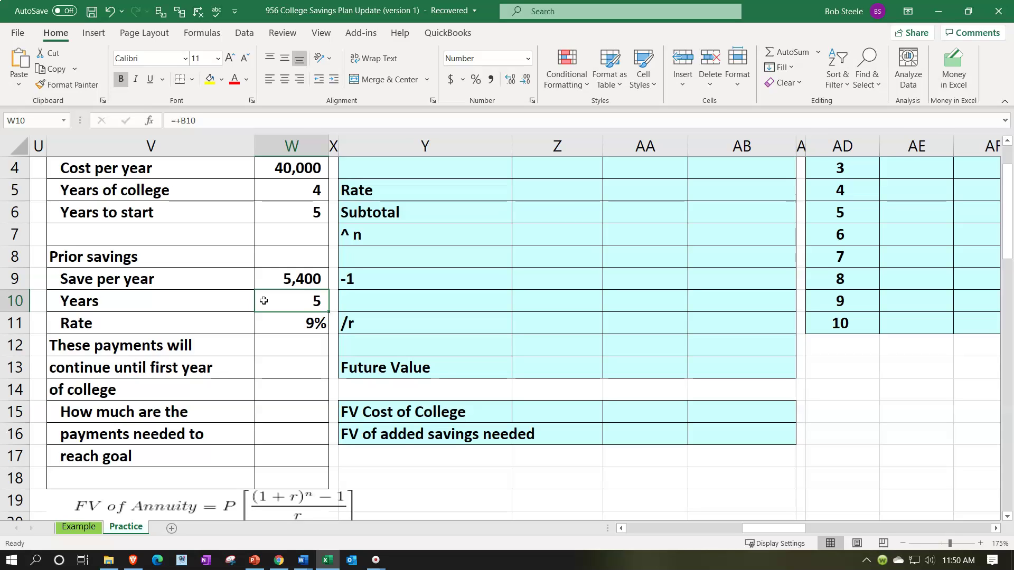
{"action": "scroll", "coordinate": [281, 398], "scroll_direction": "up", "scroll_amount": 1}
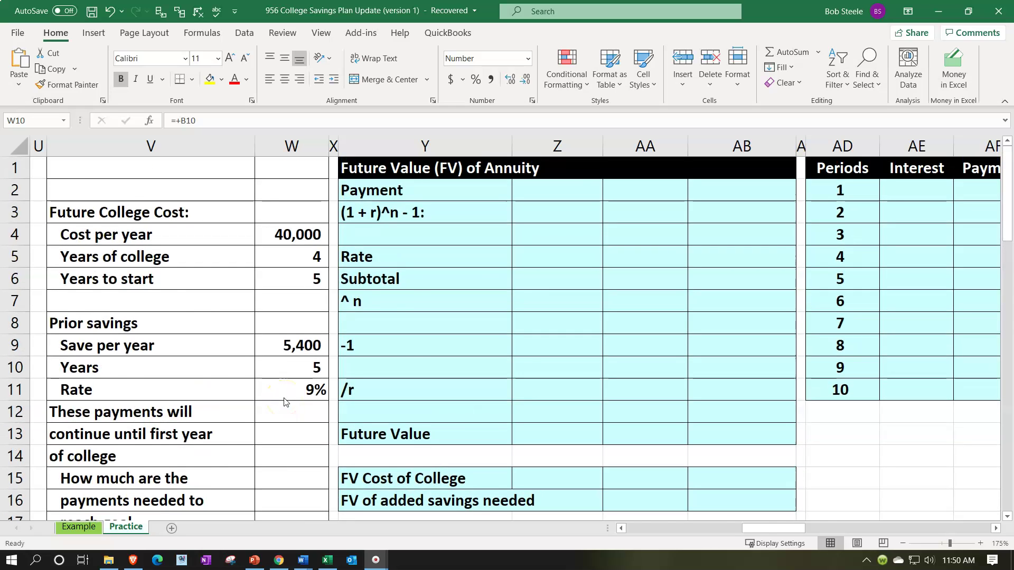
{"action": "scroll", "coordinate": [284, 403], "scroll_direction": "down", "scroll_amount": 3}
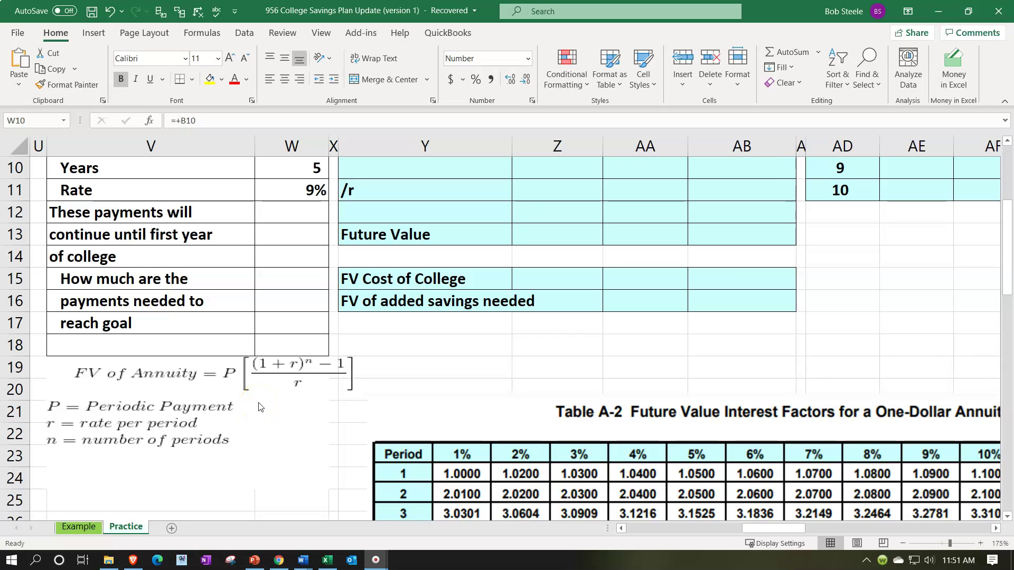
{"action": "scroll", "coordinate": [259, 407], "scroll_direction": "up", "scroll_amount": 3}
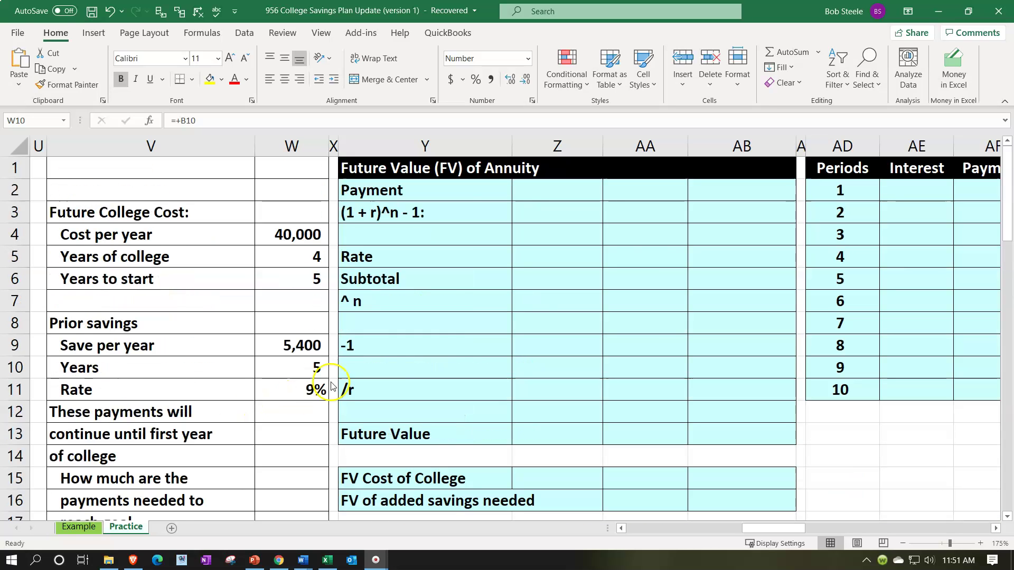
- Link the Payment in AB2 of the Future Value (FV) of Annuity block to the Save per year amount in W9
{"action": "key", "text": "F2"}
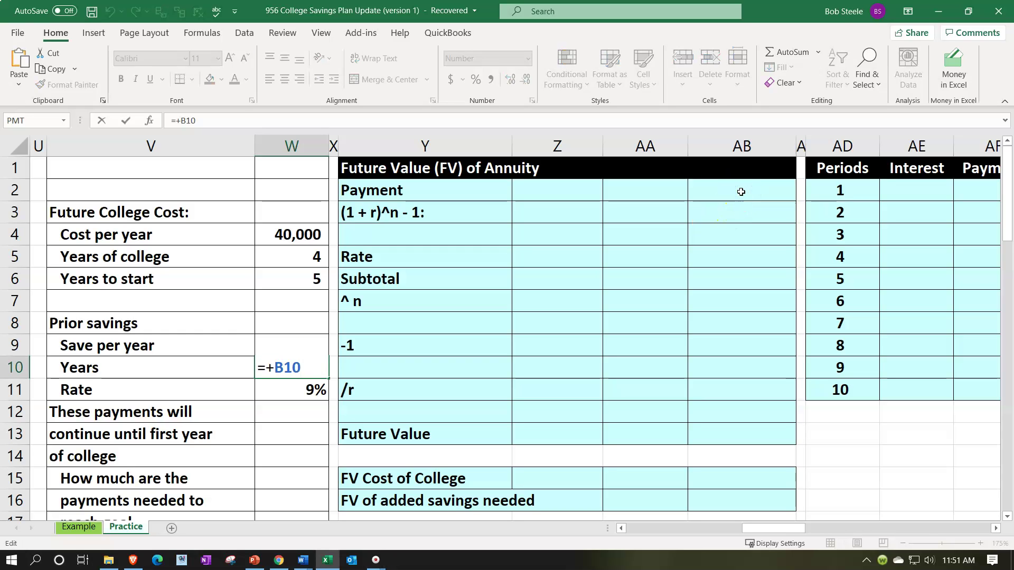
{"action": "left_click", "coordinate": [741, 192]}
{"action": "scroll", "coordinate": [741, 192], "scroll_direction": "down", "scroll_amount": 2}
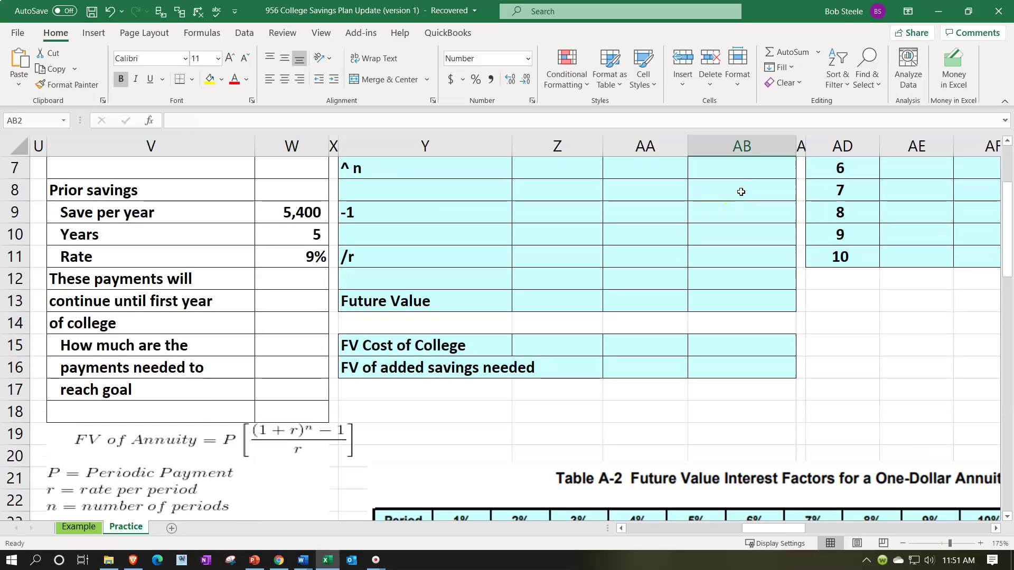
{"action": "scroll", "coordinate": [741, 192], "scroll_direction": "up", "scroll_amount": 2}
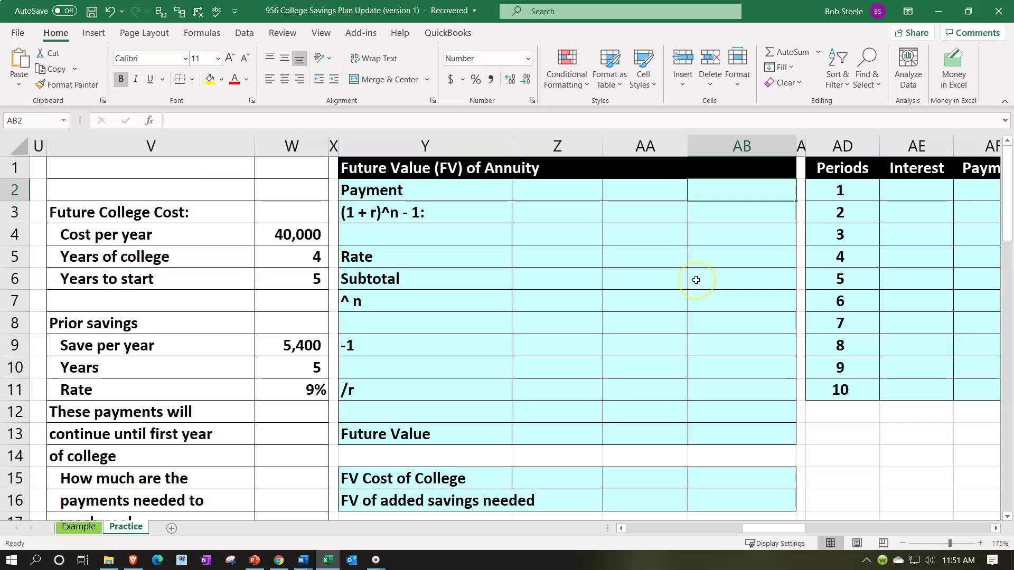
{"action": "type", "text": "="}
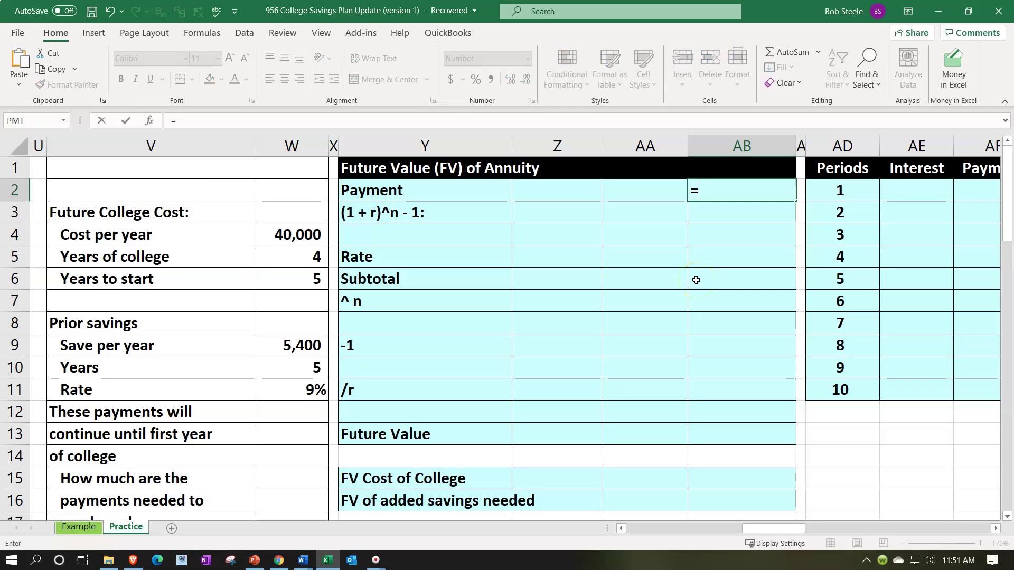
{"action": "key", "text": "Down"}
{"action": "key", "text": "Down"}
{"action": "key", "text": "Down"}
{"action": "key", "text": "Down"}
{"action": "key", "text": "Down"}
{"action": "key", "text": "Left"}
{"action": "key", "text": "Left"}
{"action": "key", "text": "Left"}
{"action": "key", "text": "Left"}
{"action": "key", "text": "Down"}
{"action": "key", "text": "Down"}
{"action": "key", "text": "Down"}
{"action": "key", "text": "Up"}
{"action": "key", "text": "Return"}
- Enter 1 in Z4 as the first term of the (1 + r)^n - 1 calculation
{"action": "key", "text": "Down"}
{"action": "key", "text": "Left"}
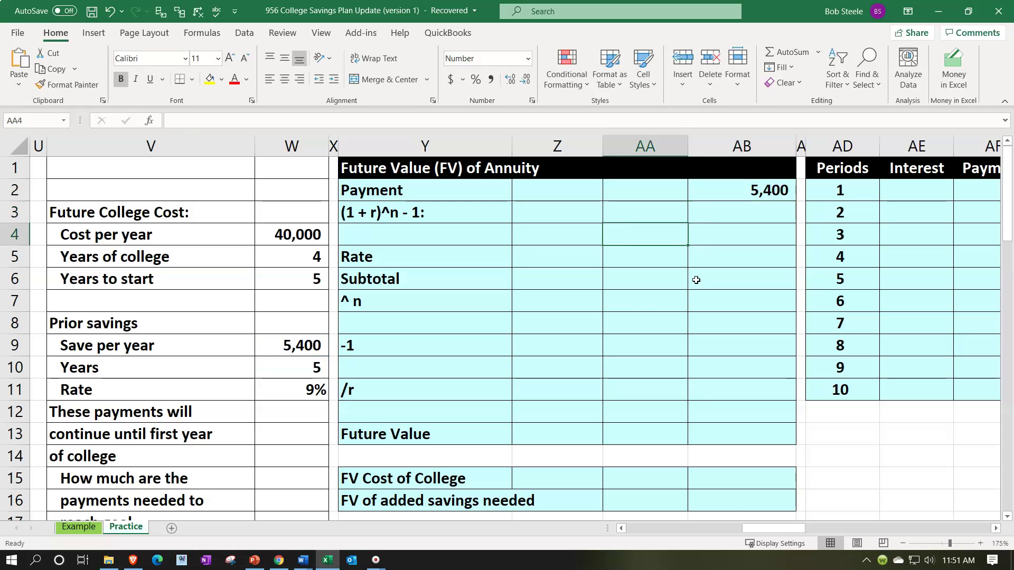
{"action": "scroll", "coordinate": [516, 322], "scroll_direction": "down", "scroll_amount": 2}
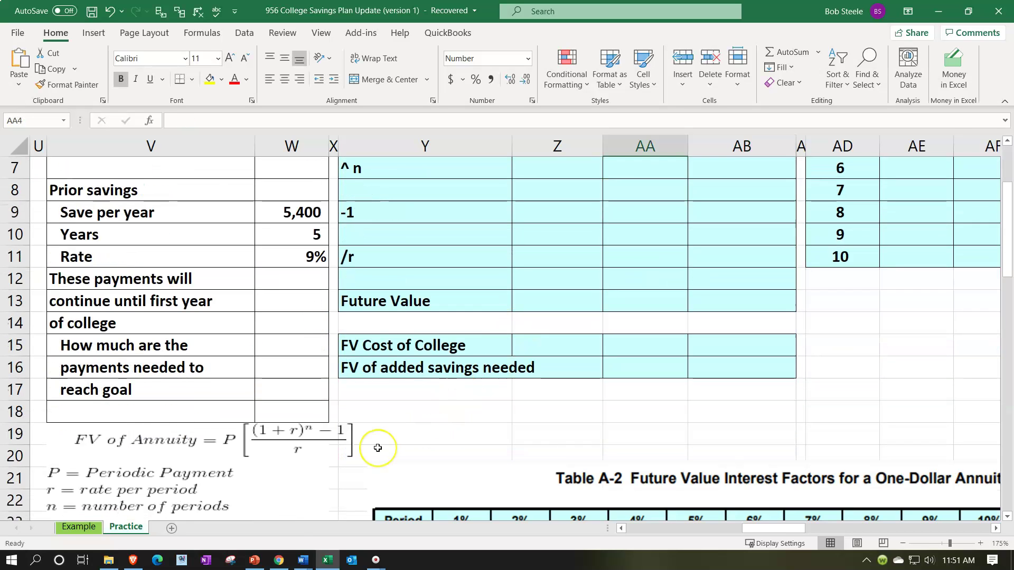
{"action": "scroll", "coordinate": [378, 448], "scroll_direction": "up", "scroll_amount": 2}
{"action": "left_click", "coordinate": [545, 238]}
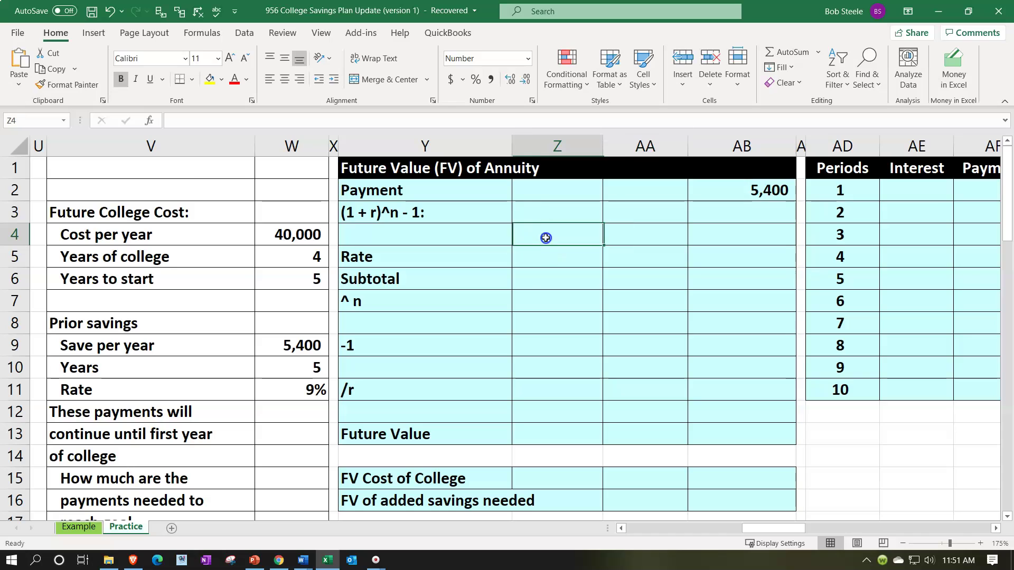
{"action": "left_click", "coordinate": [625, 233]}
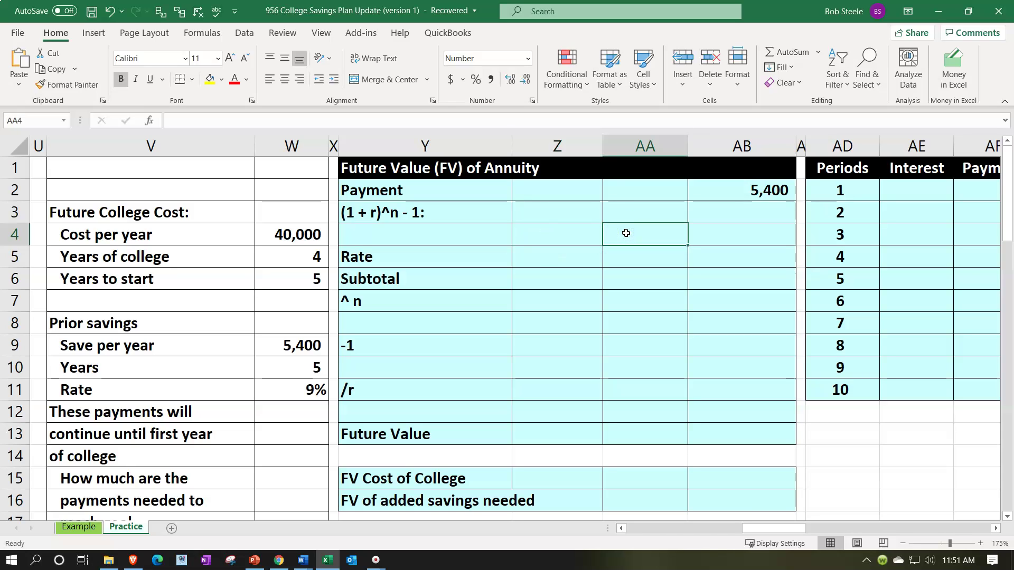
{"action": "left_click", "coordinate": [565, 234]}
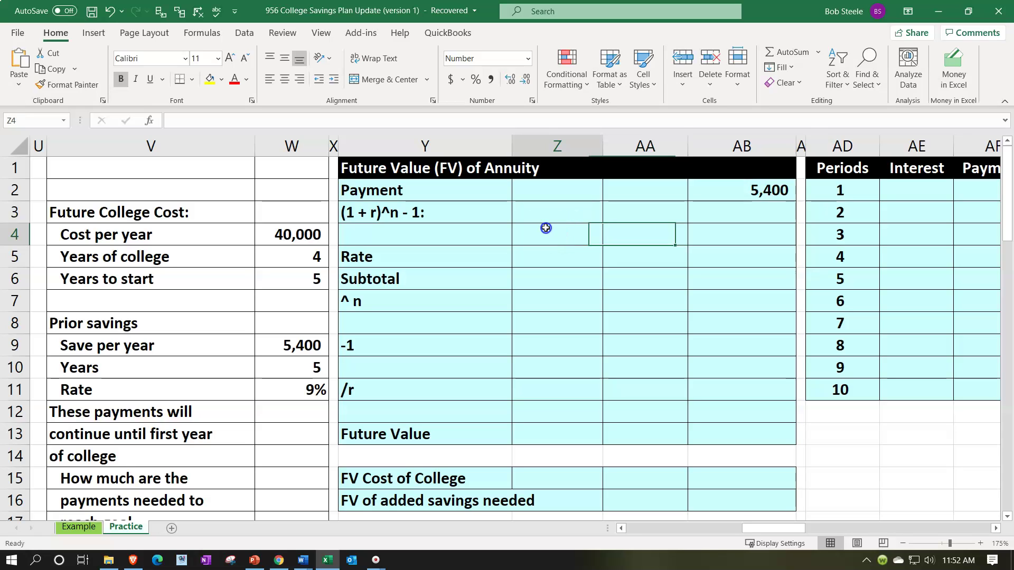
{"action": "type", "text": "1"}
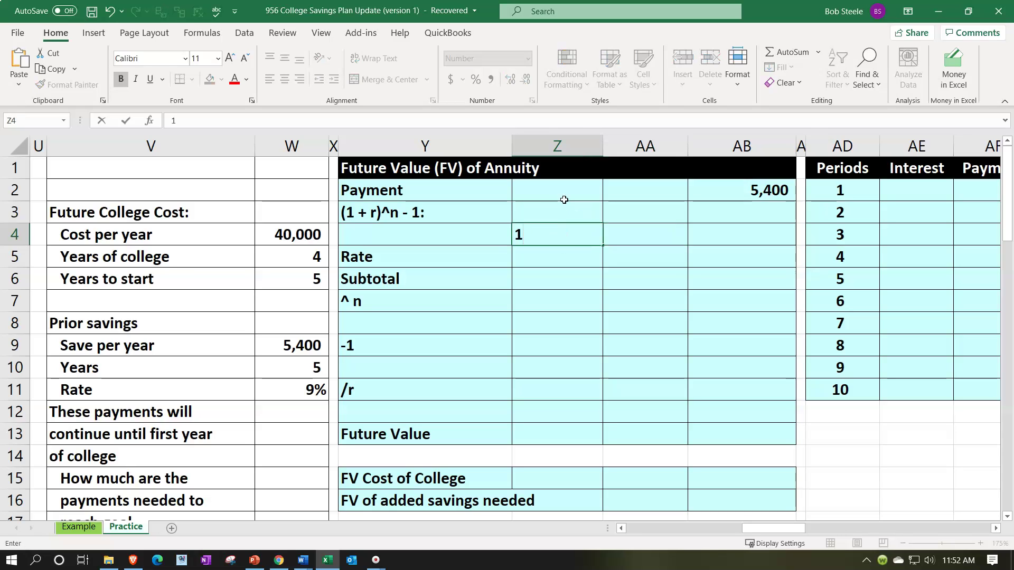
{"action": "key", "text": "Return"}
- Link the Rate in Z5 to the prior savings rate with =W11
{"action": "type", "text": "="}
{"action": "key", "text": "Left"}
{"action": "key", "text": "Left"}
{"action": "key", "text": "Down"}
{"action": "key", "text": "Down"}
{"action": "key", "text": "Down"}
{"action": "key", "text": "Down"}
{"action": "key", "text": "Down"}
{"action": "key", "text": "Down"}
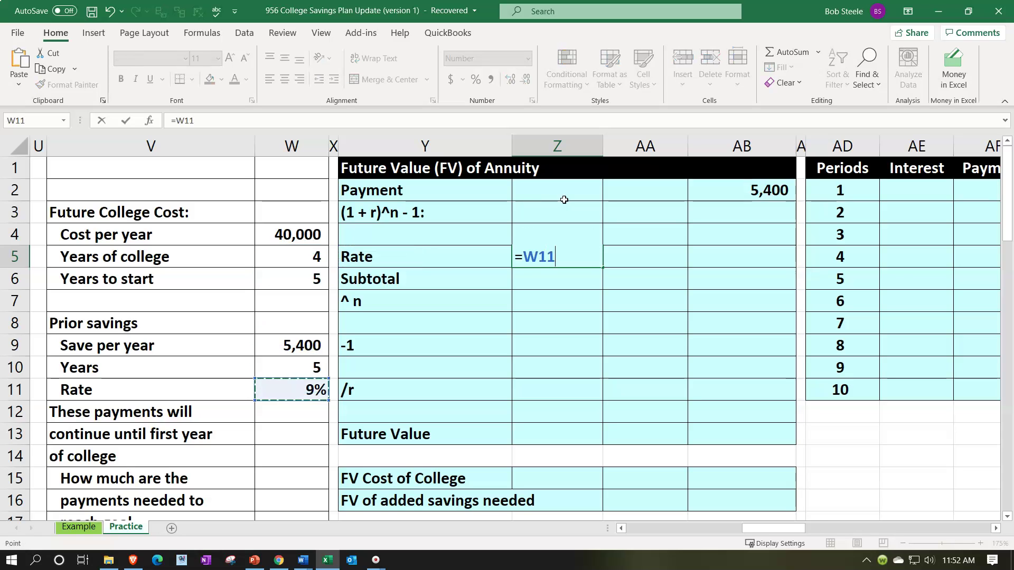
{"action": "key", "text": "Return"}
- Format the Rate in Z5 as a percentage and underline it
{"action": "key", "text": "Up"}
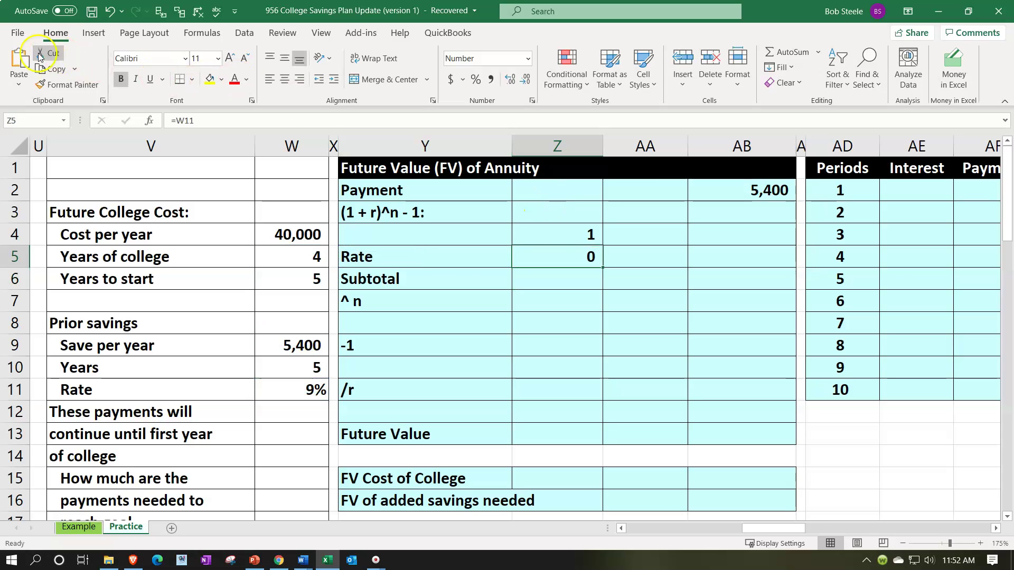
{"action": "left_click", "coordinate": [475, 79]}
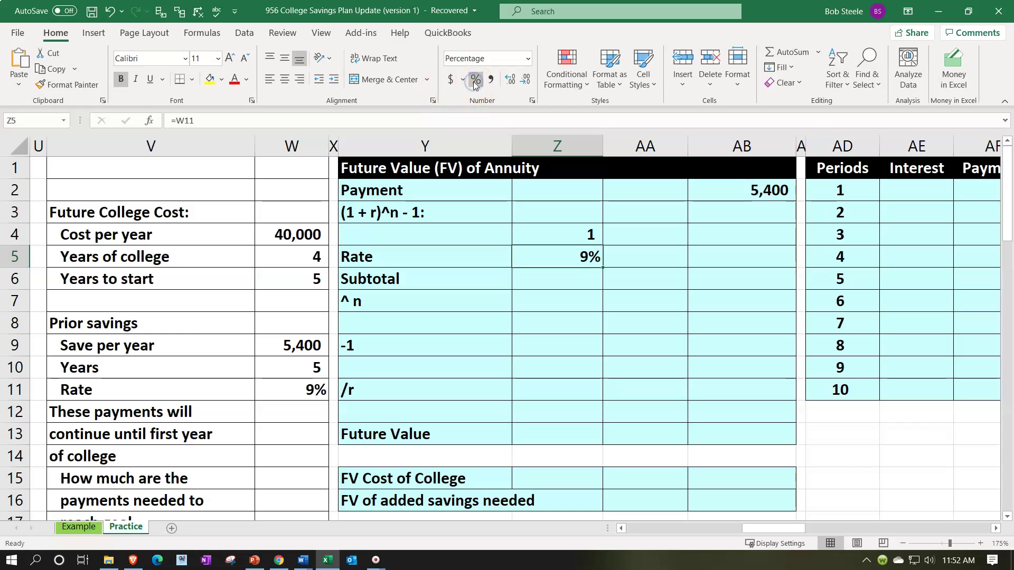
{"action": "left_click", "coordinate": [152, 79]}
{"action": "key", "text": "Down"}
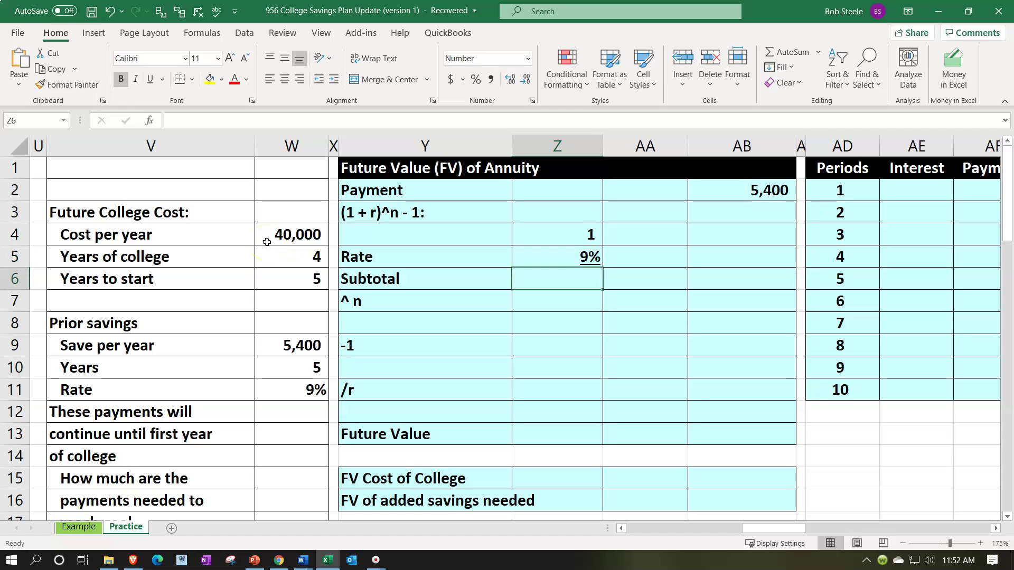
- Calculate the Subtotal in Z6 with =SUM(Z4:Z5) and format it as a percentage
{"action": "type", "text": "="}
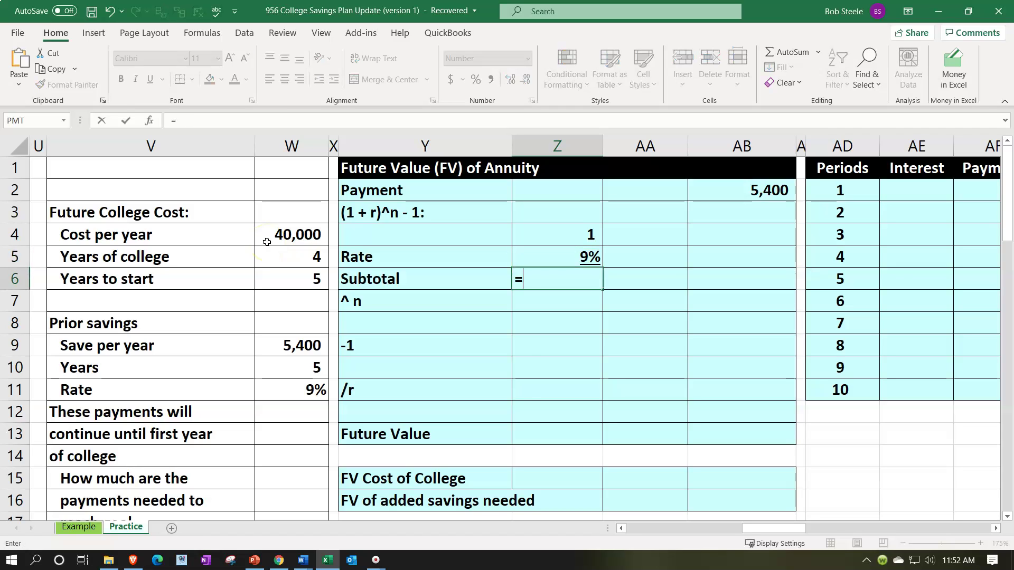
{"action": "type", "text": "sum("}
{"action": "key", "text": "Up"}
{"action": "key", "text": "shift+Up"}
{"action": "key", "text": "ctrl+Return"}
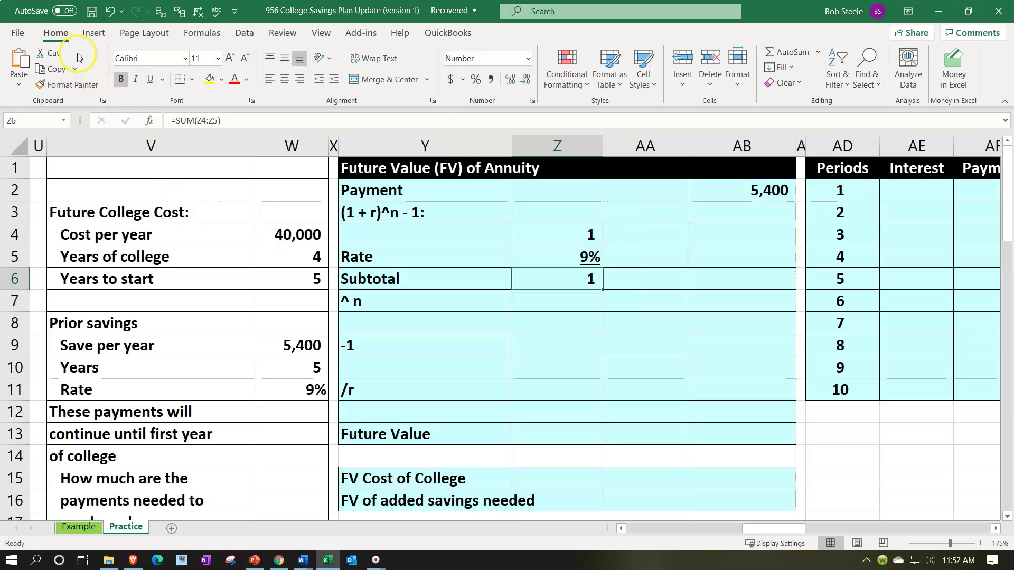
{"action": "left_click", "coordinate": [474, 80]}
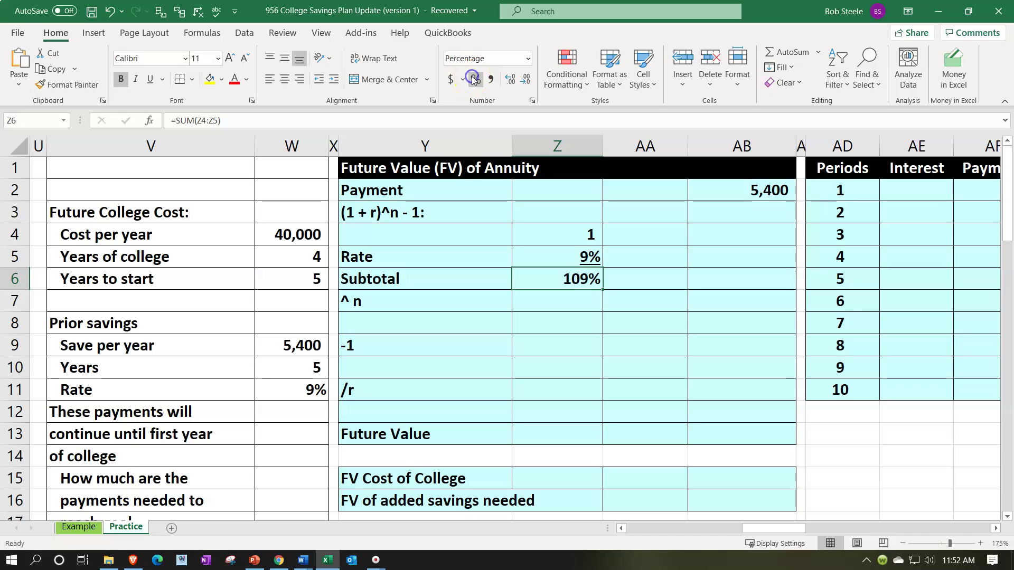
{"action": "key", "text": "Return"}
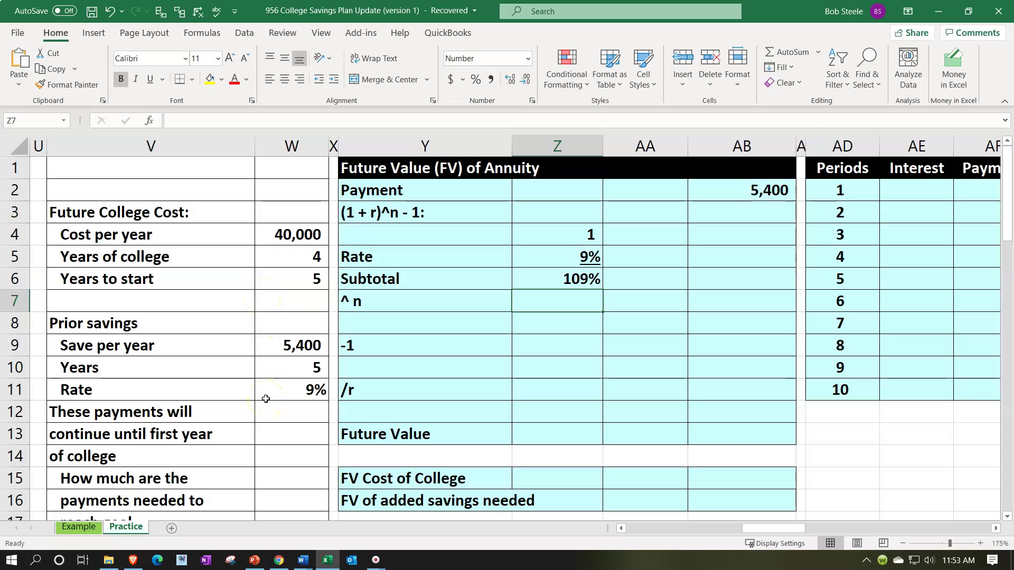
- Calculate the exponent n in Z7 as years to start plus prior savings years with =W6+W10, and underline it
{"action": "type", "text": "="}
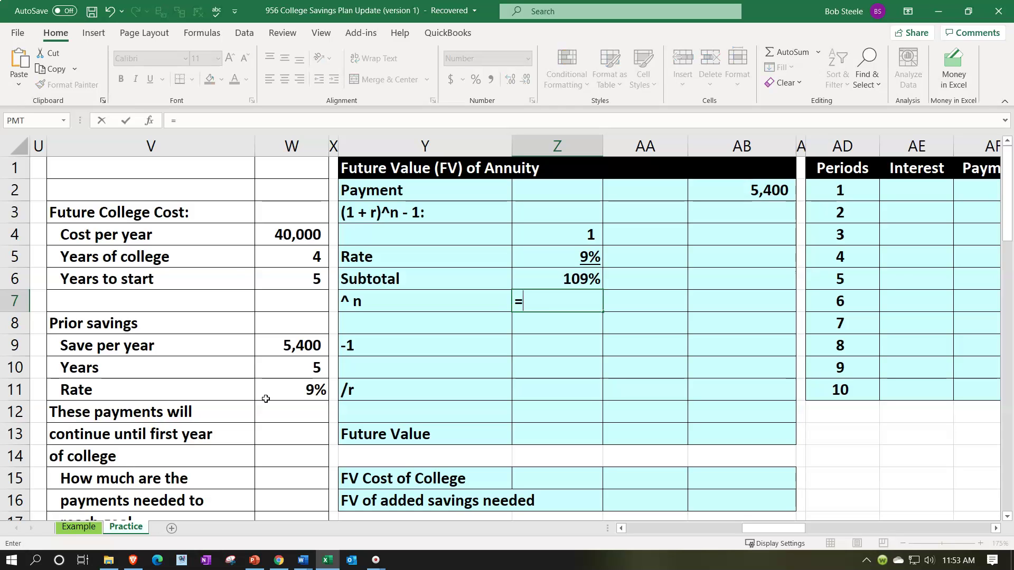
{"action": "key", "text": "Left"}
{"action": "key", "text": "Left"}
{"action": "key", "text": "Left"}
{"action": "key", "text": "Up"}
{"action": "type", "text": "+"}
{"action": "key", "text": "Down"}
{"action": "key", "text": "Down"}
{"action": "key", "text": "Left"}
{"action": "key", "text": "Left"}
{"action": "key", "text": "Left"}
{"action": "key", "text": "Down"}
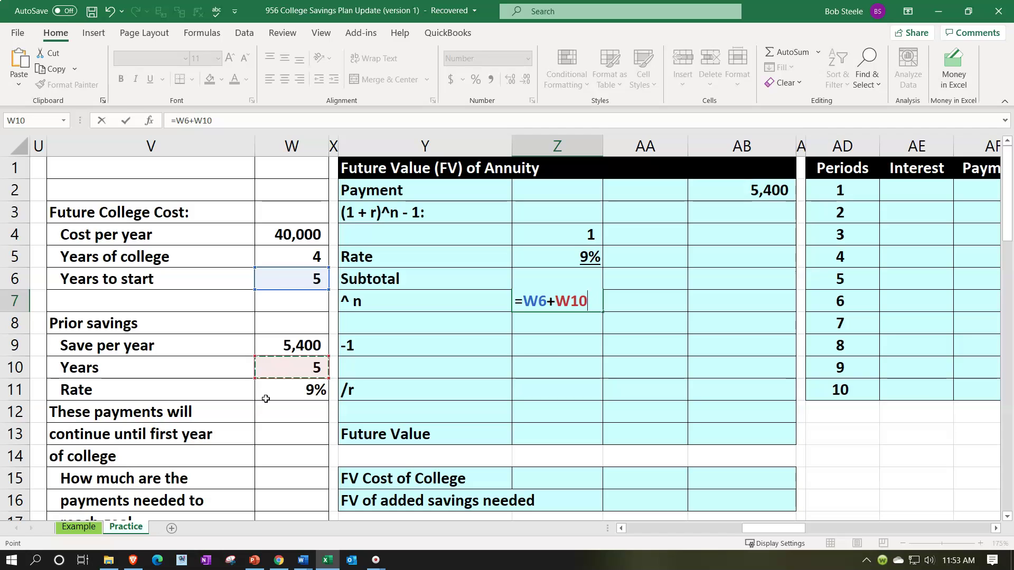
{"action": "key", "text": "Return"}
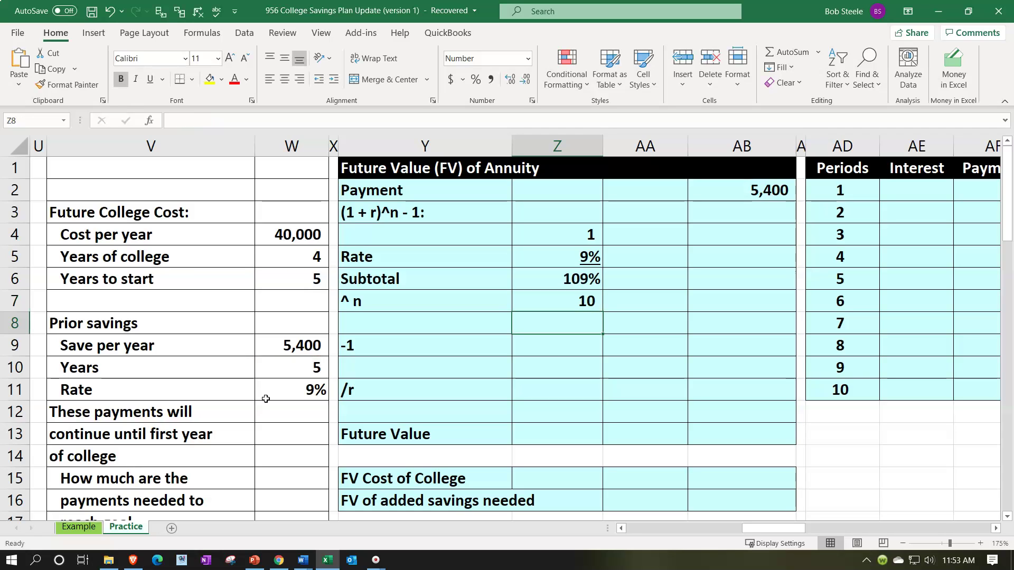
{"action": "key", "text": "Up"}
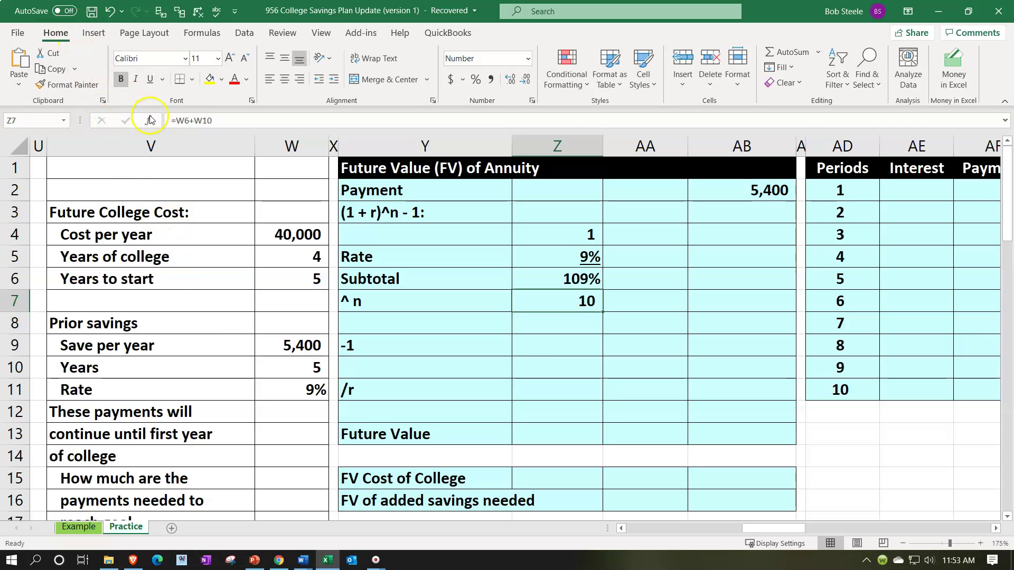
{"action": "left_click", "coordinate": [150, 79]}
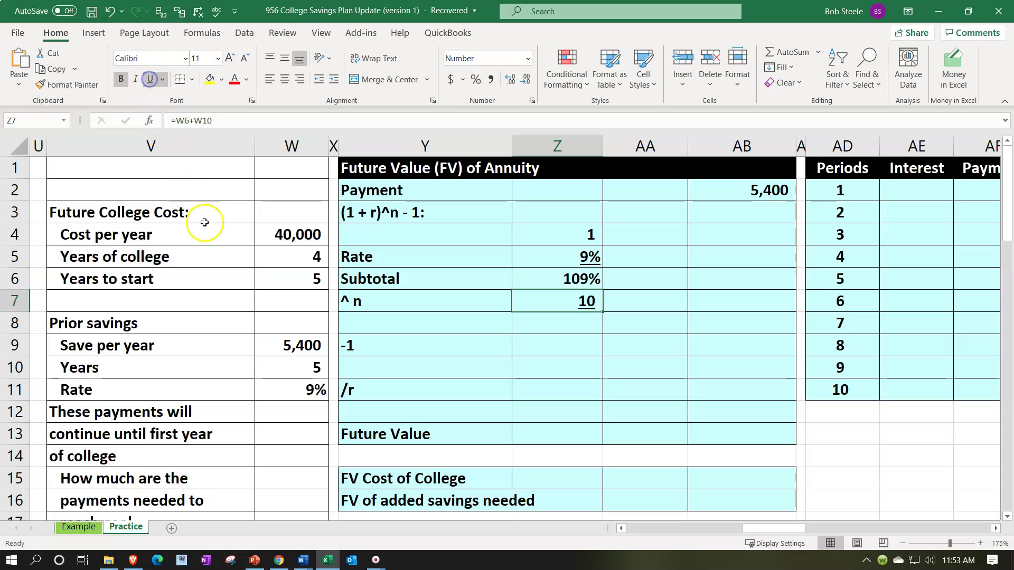
- Calculate the growth factor in Z8 by raising the subtotal to the exponent n with =Z6^Z7
{"action": "key", "text": "Return"}
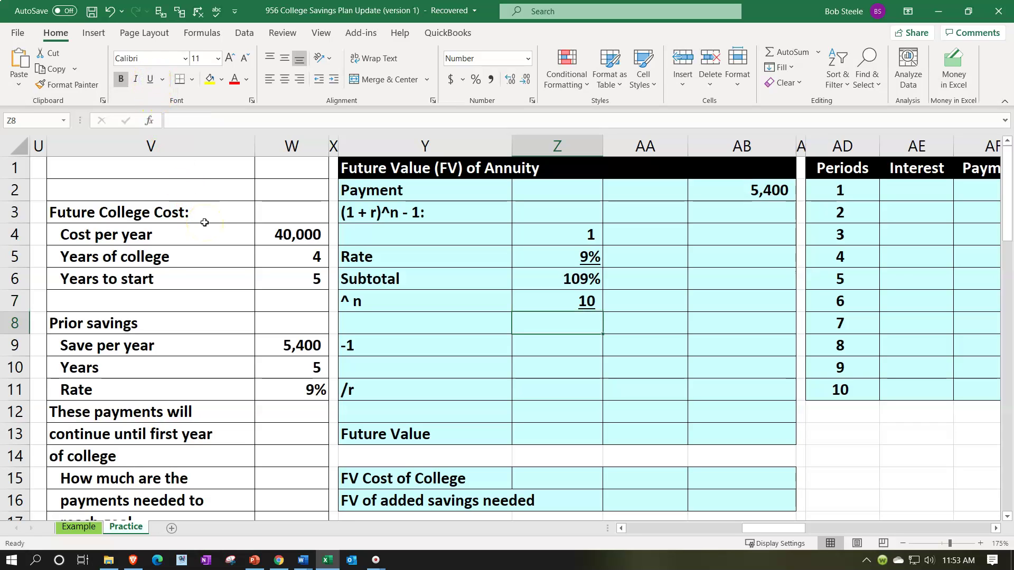
{"action": "type", "text": "="}
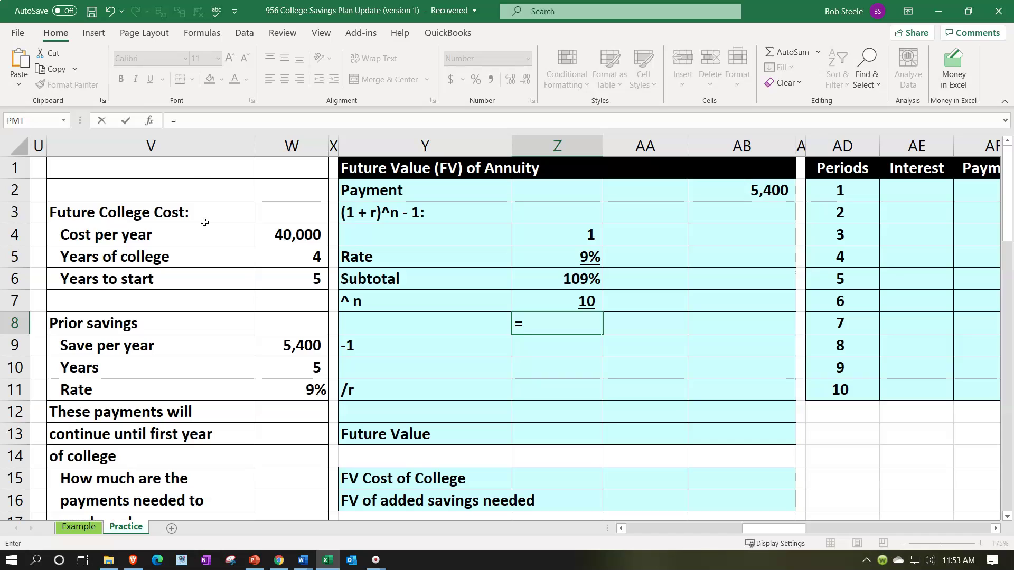
{"action": "key", "text": "Up"}
{"action": "key", "text": "Up"}
{"action": "type", "text": "^"}
{"action": "key", "text": "Up"}
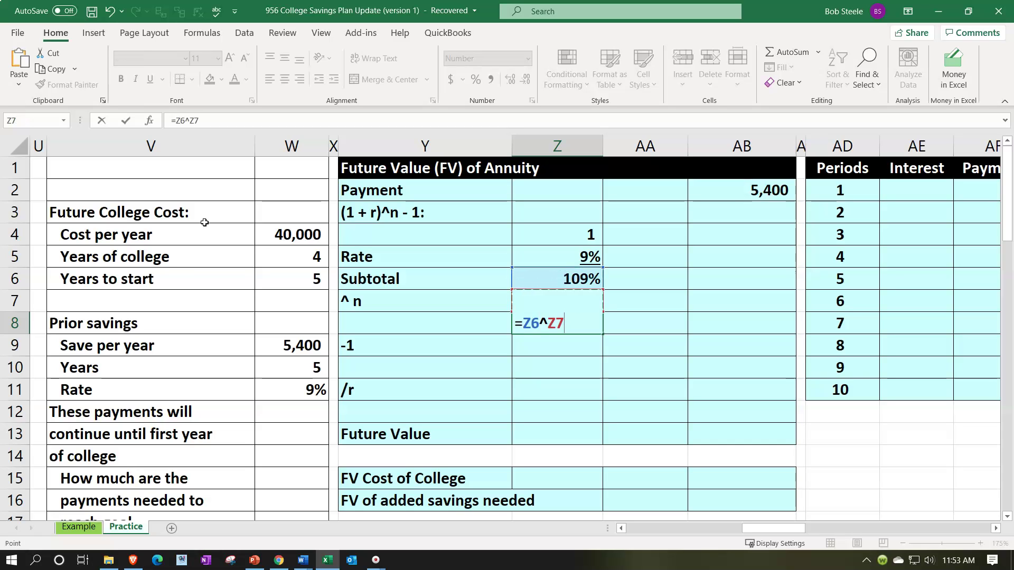
{"action": "key", "text": "Return"}
- Show the growth factor in Z8 with six decimal places
{"action": "key", "text": "Up"}
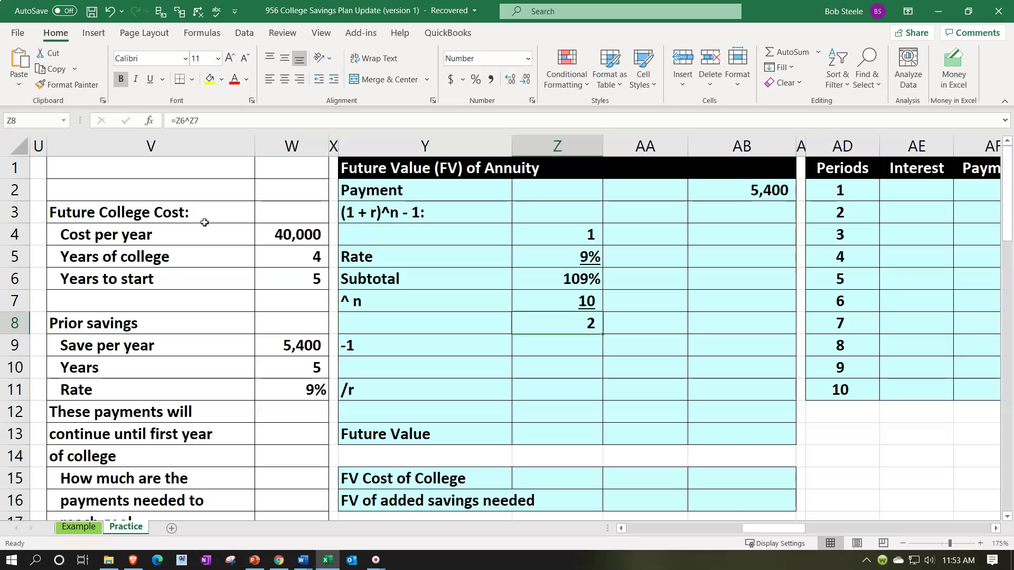
{"action": "left_click", "coordinate": [509, 80]}
{"action": "left_click", "coordinate": [510, 80]}
{"action": "left_click", "coordinate": [510, 80]}
{"action": "left_click", "coordinate": [510, 80]}
{"action": "left_click", "coordinate": [510, 80]}
{"action": "left_click", "coordinate": [510, 80]}
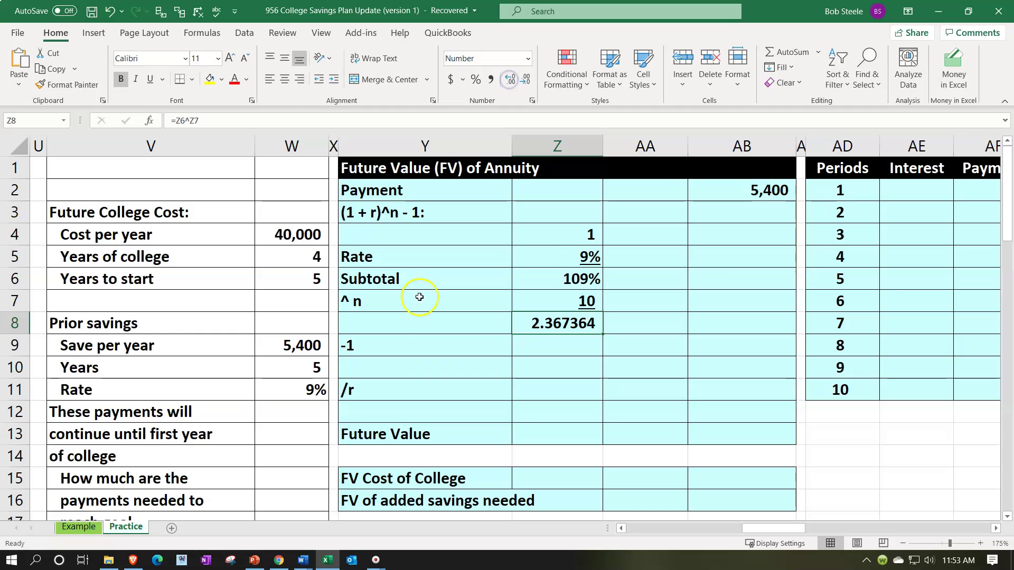
- Enter 1 in Z9 for the -1 row and underline it
{"action": "left_click", "coordinate": [515, 344]}
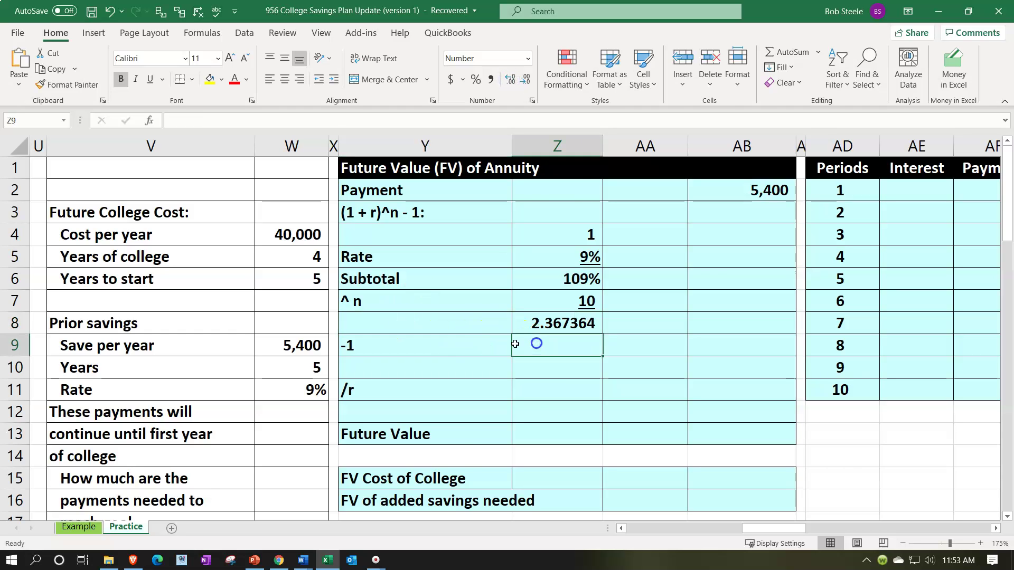
{"action": "scroll", "coordinate": [476, 338], "scroll_direction": "down", "scroll_amount": 3}
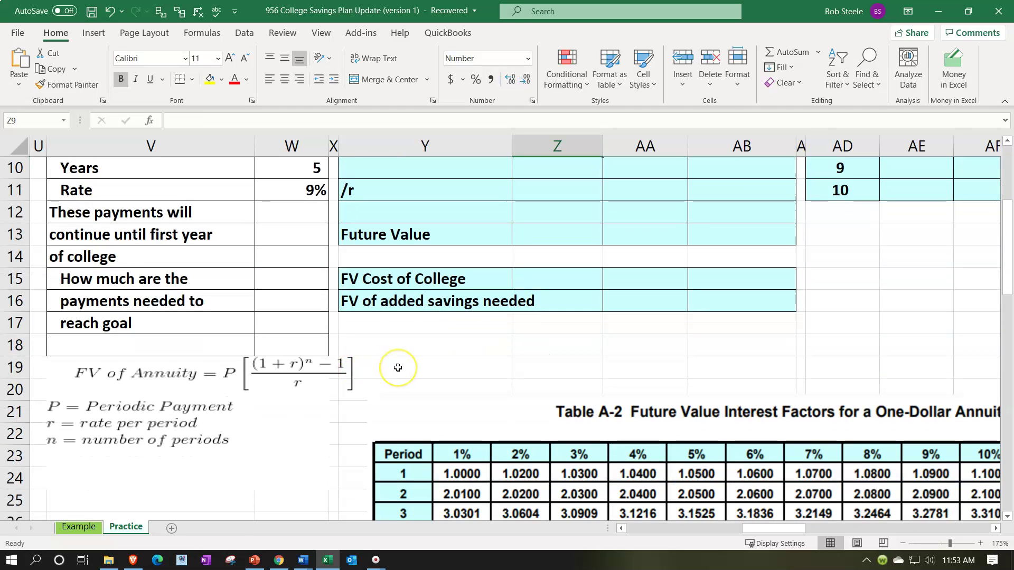
{"action": "scroll", "coordinate": [398, 368], "scroll_direction": "up", "scroll_amount": 3}
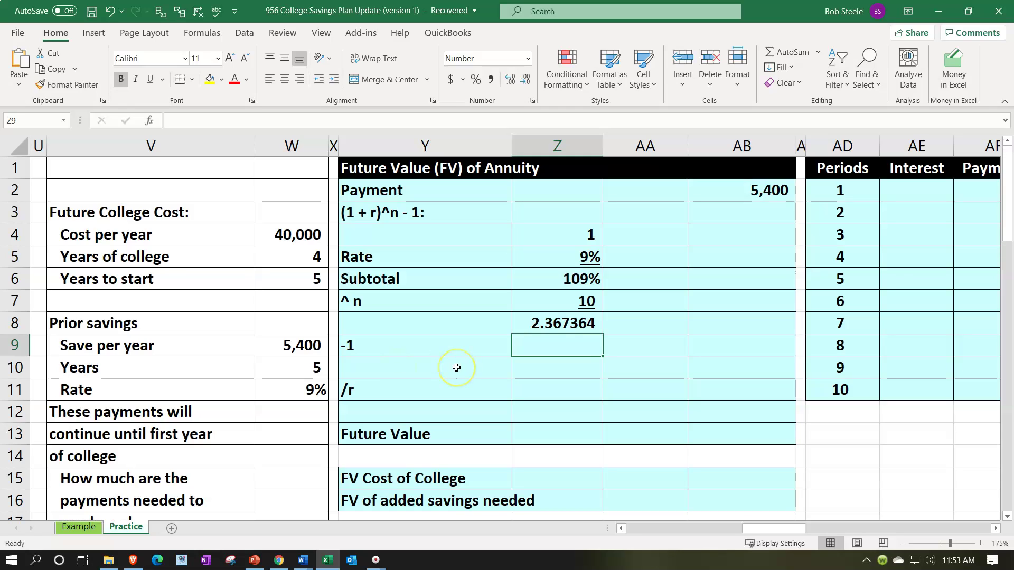
{"action": "type", "text": "1"}
{"action": "key", "text": "Return"}
{"action": "key", "text": "Up"}
{"action": "left_click", "coordinate": [146, 83]}
- Calculate the numerator in AA10 by subtracting the 1 from the growth factor with =Z8-Z9
{"action": "key", "text": "Down"}
{"action": "key", "text": "Right"}
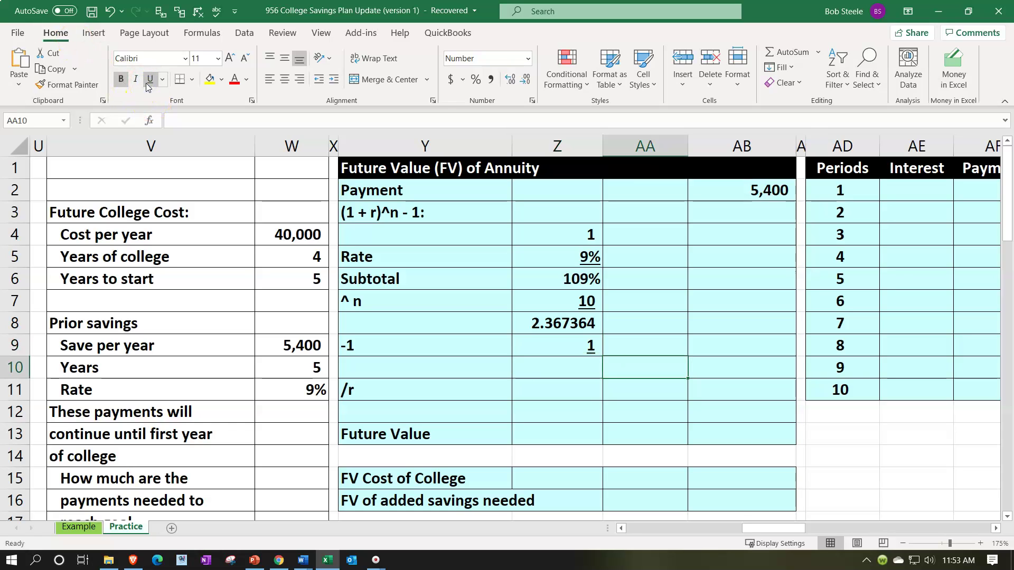
{"action": "type", "text": "="}
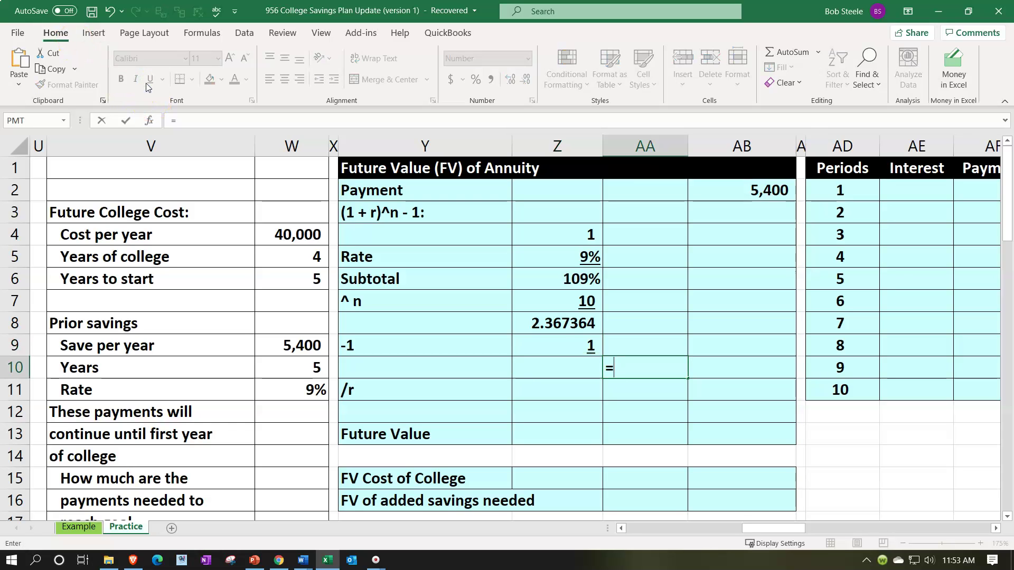
{"action": "key", "text": "Left"}
{"action": "key", "text": "Up"}
{"action": "key", "text": "Up"}
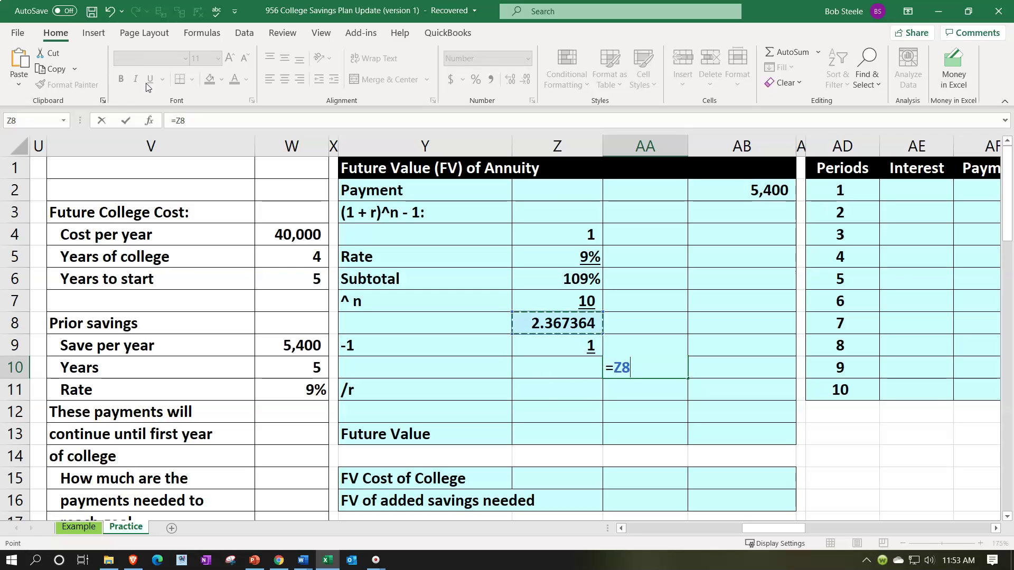
{"action": "type", "text": "-"}
{"action": "key", "text": "Left"}
{"action": "key", "text": "Up"}
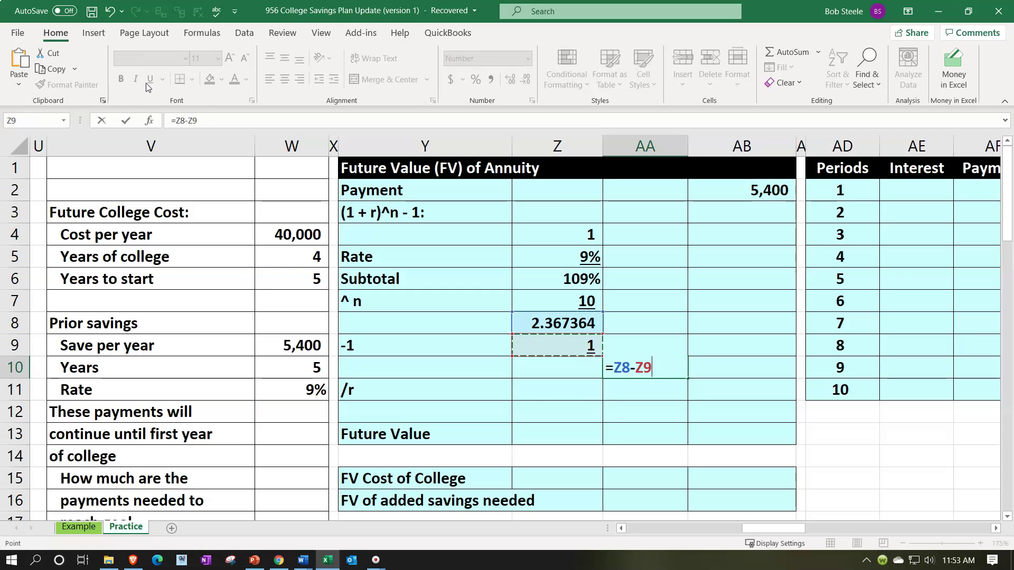
{"action": "key", "text": "Return"}
- Show the numerator in AA10 with six decimal places
{"action": "key", "text": "Up"}
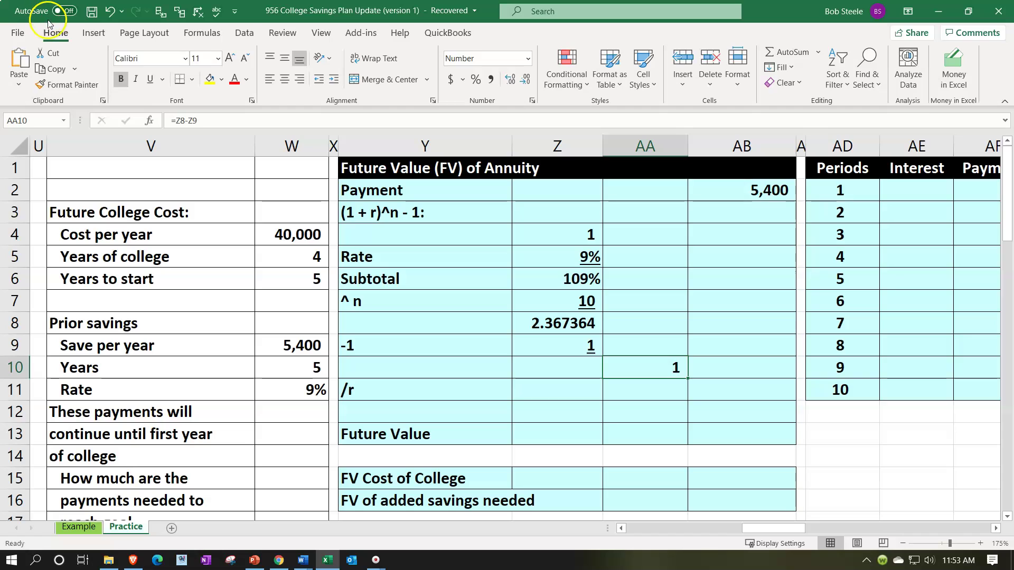
{"action": "left_click", "coordinate": [509, 78]}
{"action": "left_click", "coordinate": [508, 77]}
{"action": "left_click", "coordinate": [509, 78]}
{"action": "left_click", "coordinate": [508, 77]}
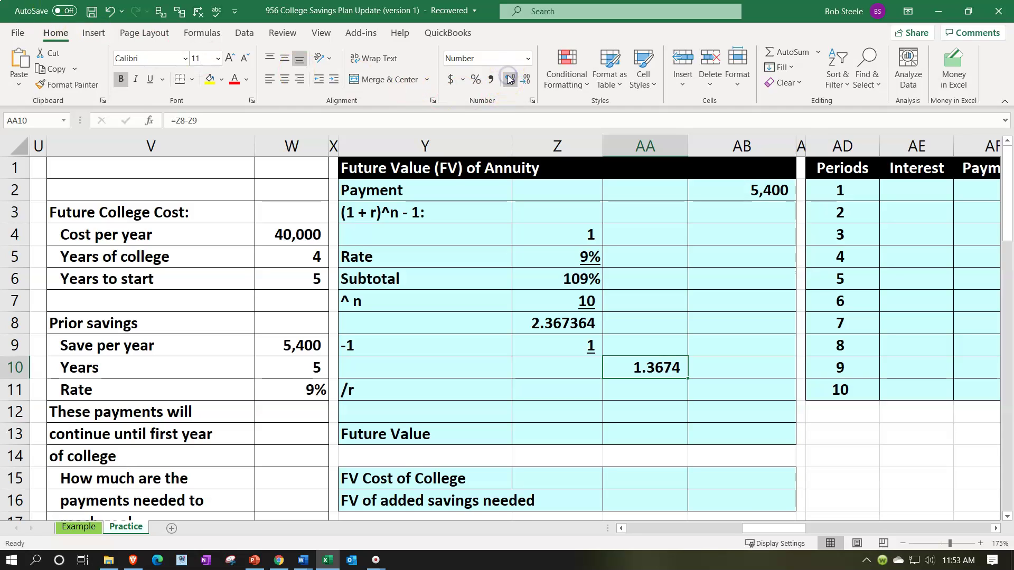
{"action": "left_click", "coordinate": [509, 78]}
{"action": "left_click", "coordinate": [509, 78]}
- Link the /r divisor in AA11 to the prior savings rate with =W11
{"action": "scroll", "coordinate": [501, 170], "scroll_direction": "down", "scroll_amount": 1}
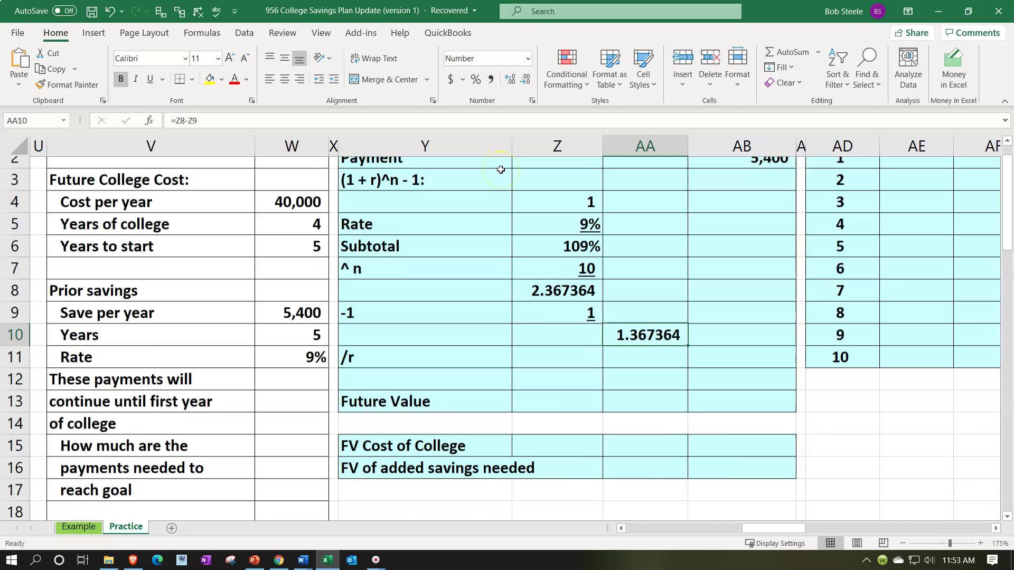
{"action": "scroll", "coordinate": [403, 322], "scroll_direction": "down", "scroll_amount": 3}
{"action": "scroll", "coordinate": [453, 353], "scroll_direction": "up", "scroll_amount": 2}
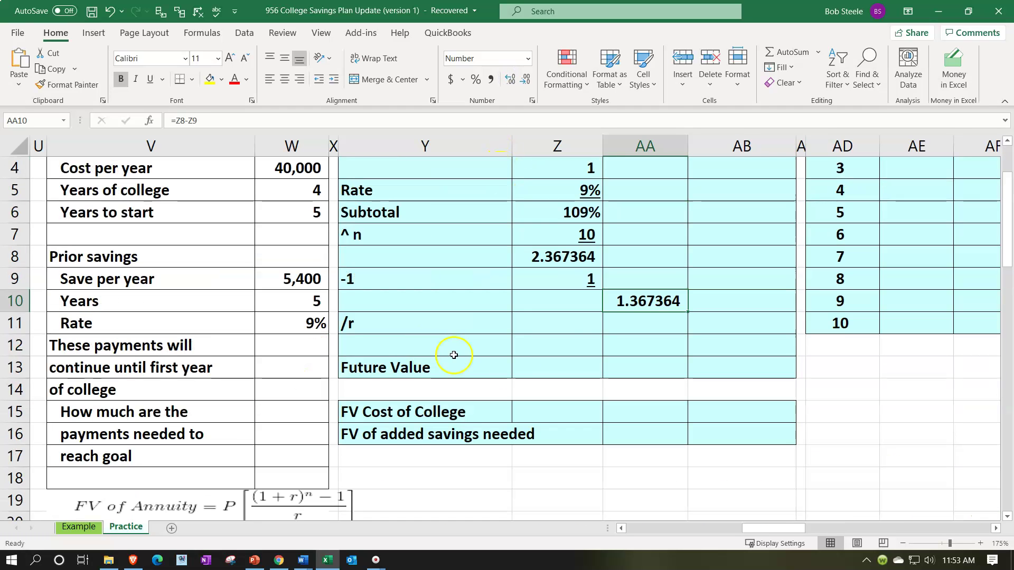
{"action": "left_click", "coordinate": [630, 329]}
{"action": "type", "text": "="}
{"action": "key", "text": "Left"}
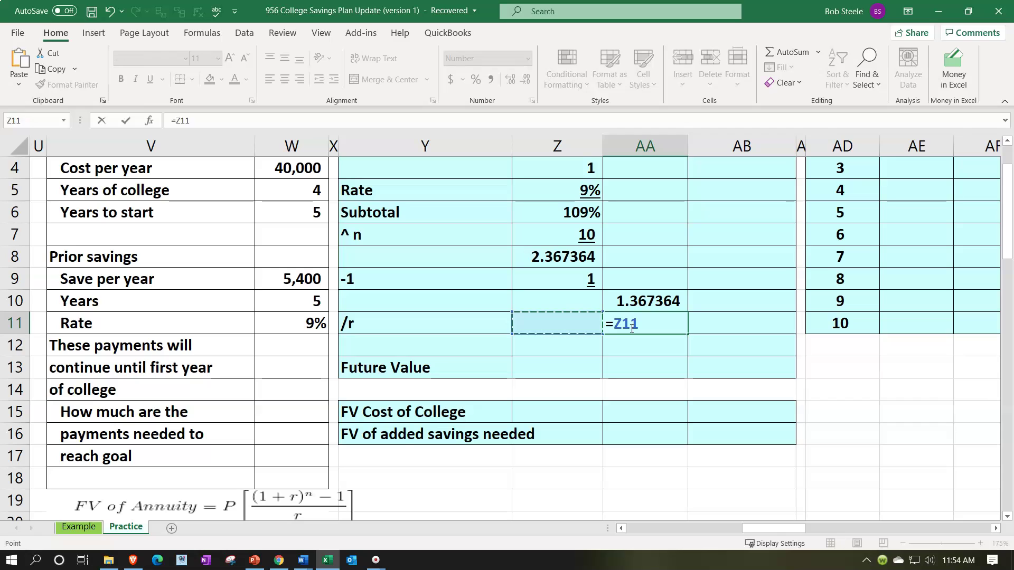
{"action": "key", "text": "Left"}
{"action": "key", "text": "Left"}
{"action": "key", "text": "Left"}
{"action": "key", "text": "Return"}
- Format the rate in AA11 as a percentage and underline it
{"action": "left_click", "coordinate": [631, 328]}
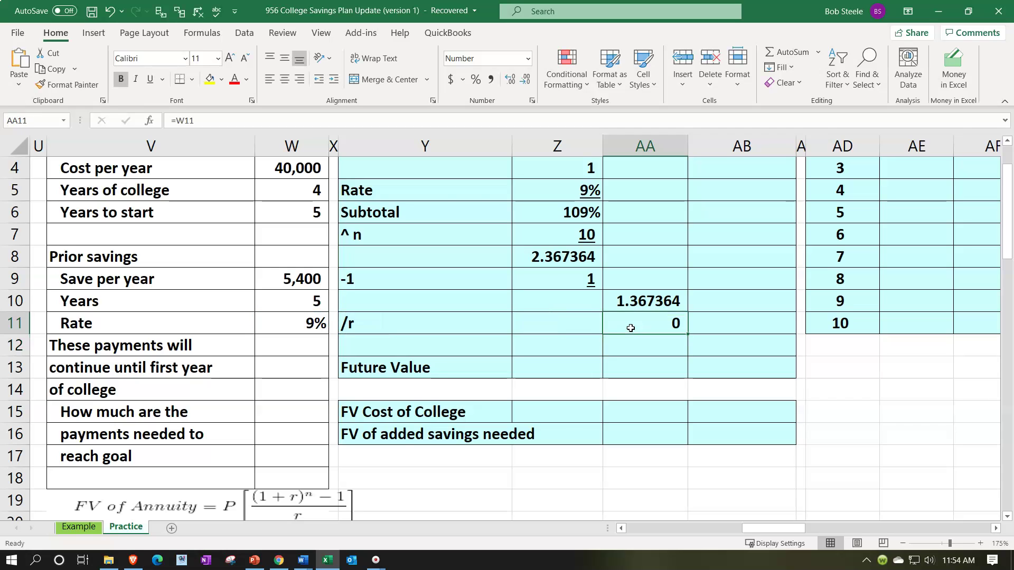
{"action": "left_click", "coordinate": [475, 81]}
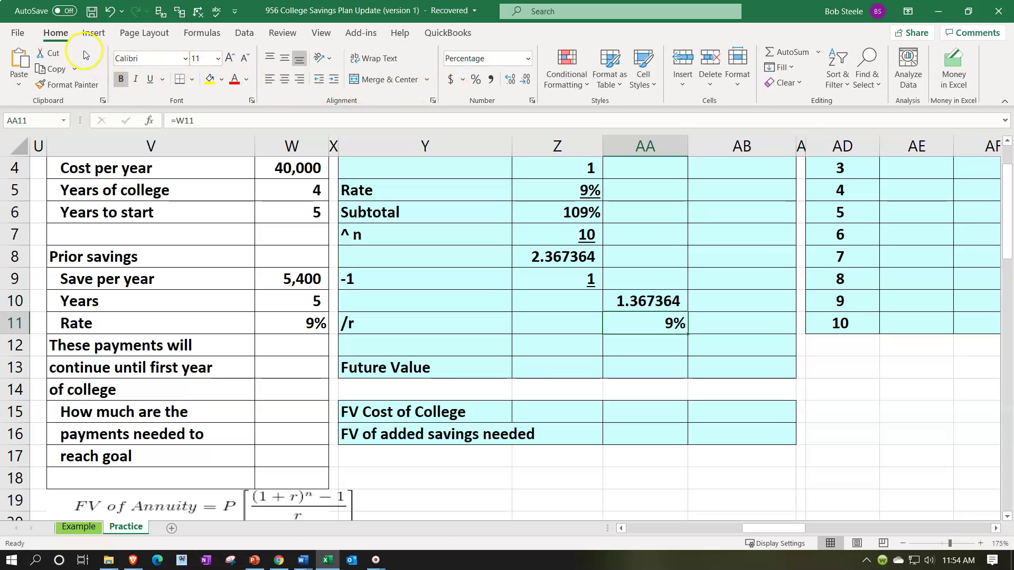
{"action": "left_click", "coordinate": [150, 80]}
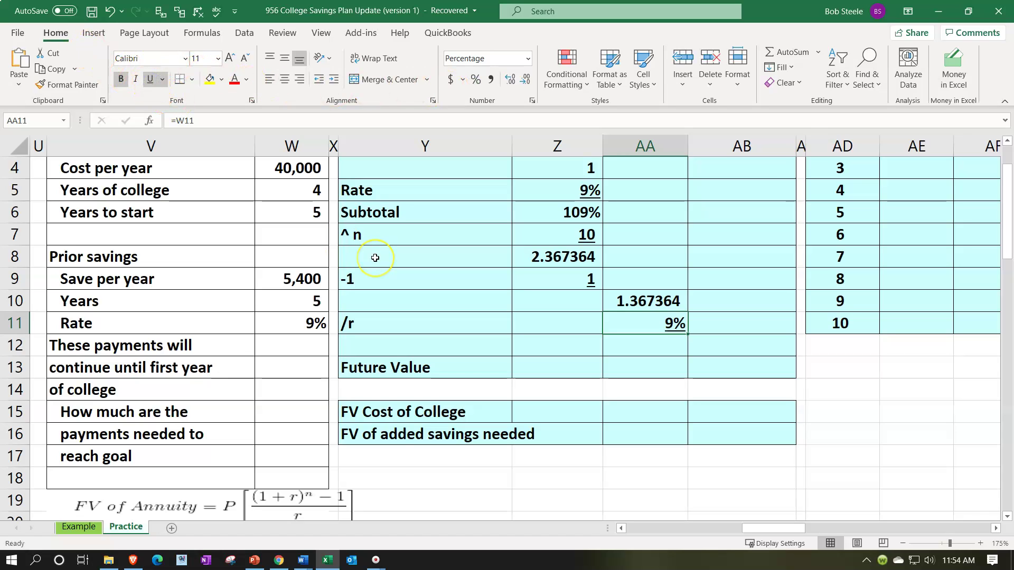
- Calculate the annuity factor in AB12 by dividing the numerator by the rate with =AA10/AA11
{"action": "key", "text": "Down"}
{"action": "key", "text": "Right"}
{"action": "type", "text": "="}
{"action": "key", "text": "Left"}
{"action": "key", "text": "Left"}
{"action": "key", "text": "Up"}
{"action": "key", "text": "Right"}
{"action": "key", "text": "Up"}
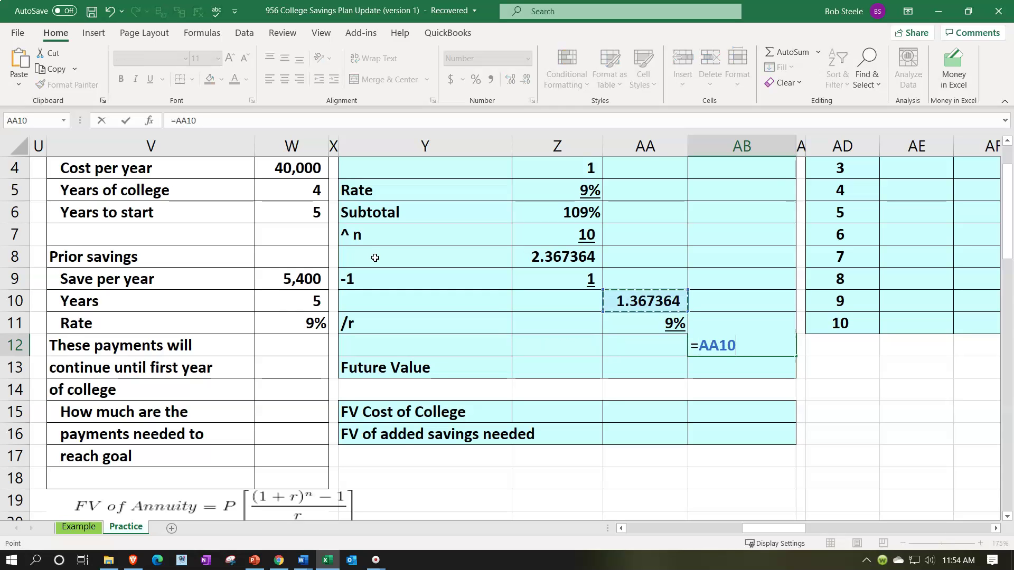
{"action": "type", "text": "/"}
{"action": "key", "text": "Left"}
{"action": "key", "text": "Up"}
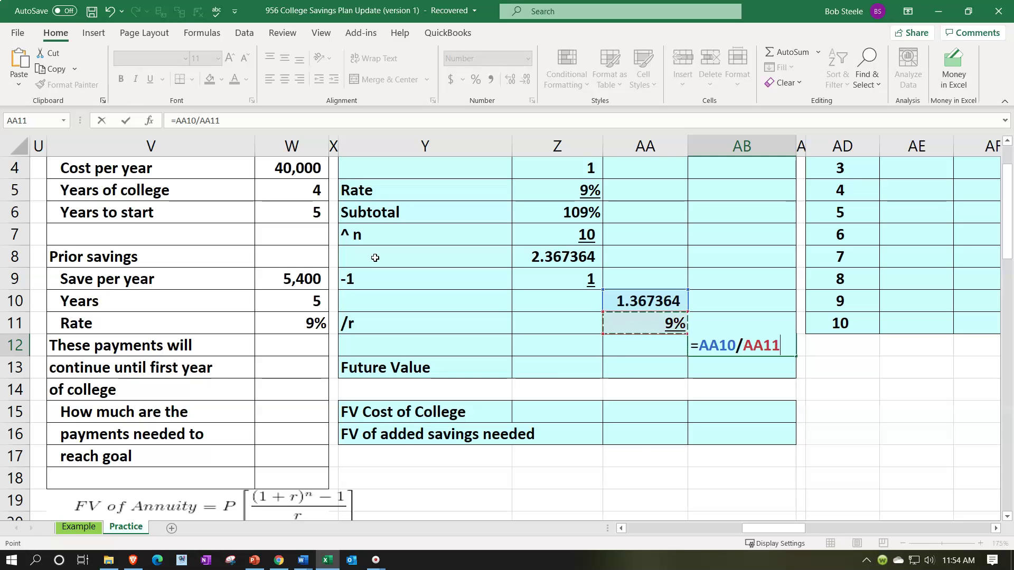
{"action": "key", "text": "ctrl+Return"}
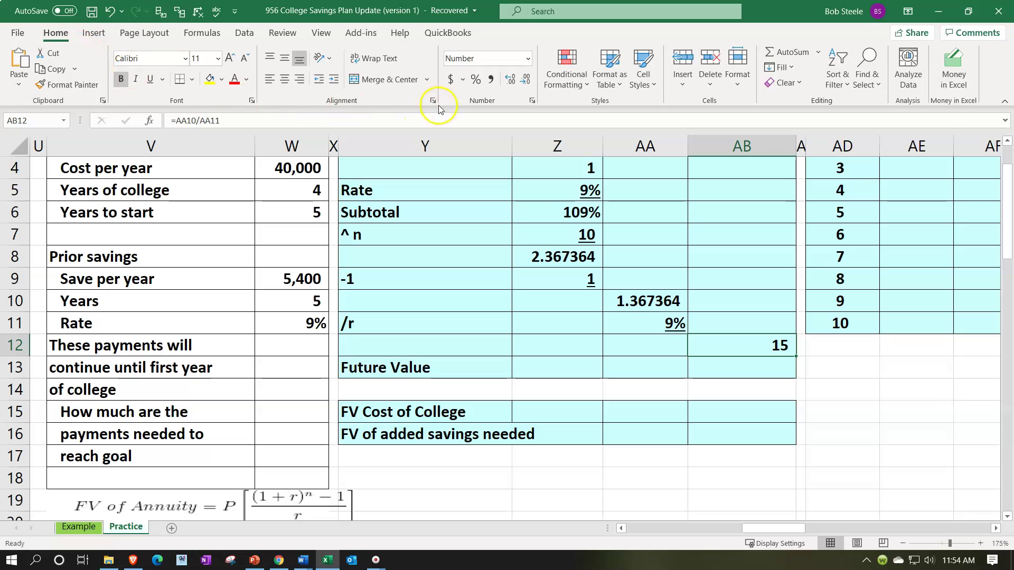
- Show the annuity factor in AB12 with seven decimal places
{"action": "left_click", "coordinate": [508, 80]}
{"action": "left_click", "coordinate": [508, 81]}
{"action": "left_click", "coordinate": [508, 80]}
{"action": "left_click", "coordinate": [508, 81]}
{"action": "left_click", "coordinate": [508, 80]}
{"action": "left_click", "coordinate": [508, 80]}
{"action": "left_click", "coordinate": [507, 80]}
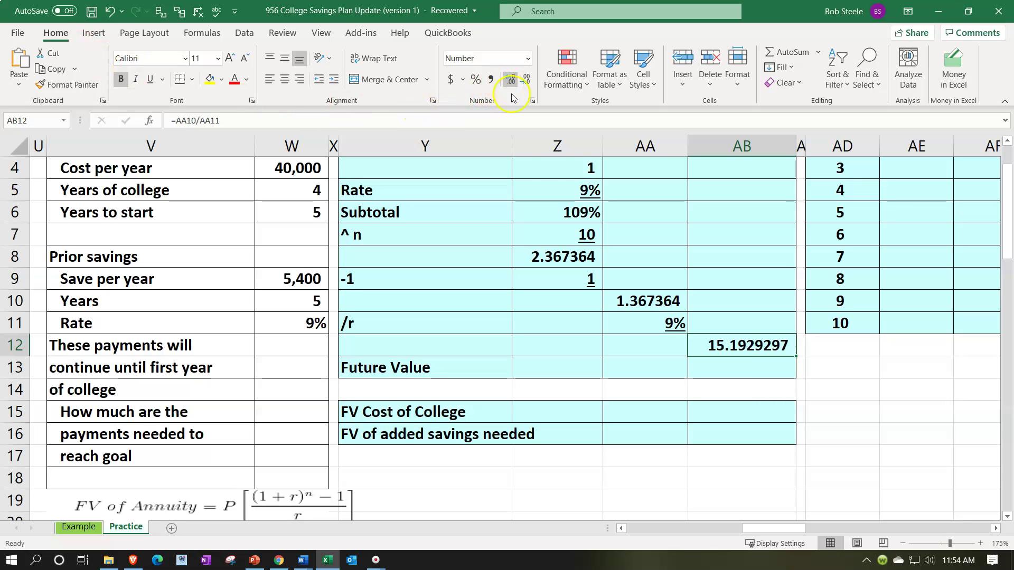
- Calculate the Future Value in AB13 as payment times annuity factor with =AB2*AB12
{"action": "left_click", "coordinate": [601, 328]}
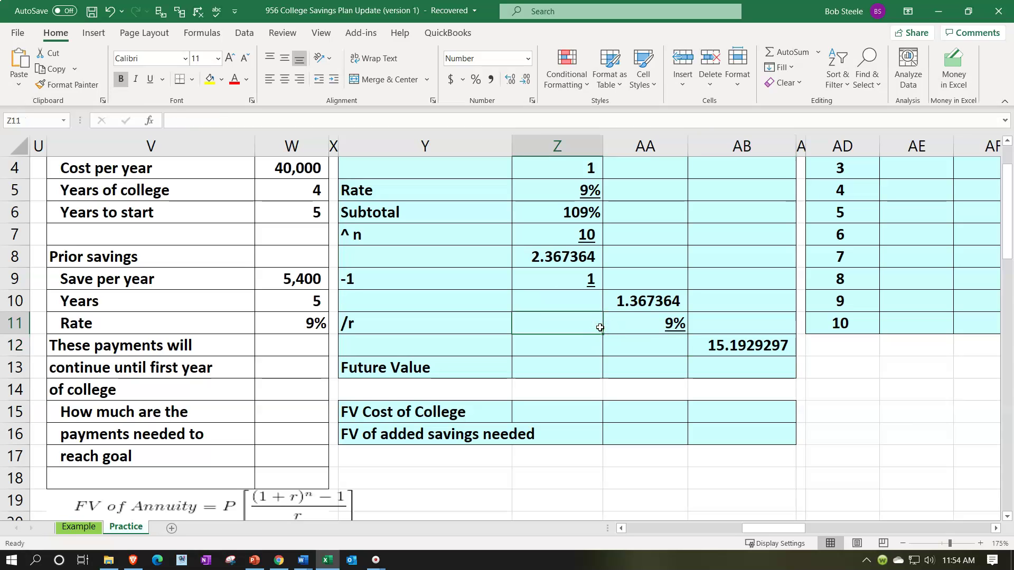
{"action": "key", "text": "Down"}
{"action": "key", "text": "Down"}
{"action": "key", "text": "Right"}
{"action": "key", "text": "Right"}
{"action": "scroll", "coordinate": [601, 327], "scroll_direction": "down", "scroll_amount": 2}
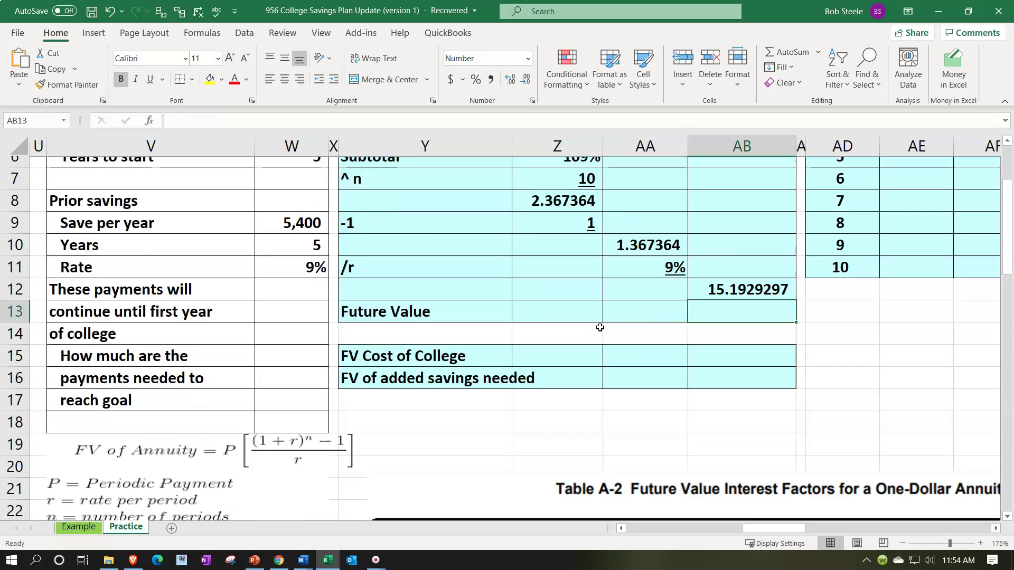
{"action": "scroll", "coordinate": [485, 403], "scroll_direction": "up", "scroll_amount": 3}
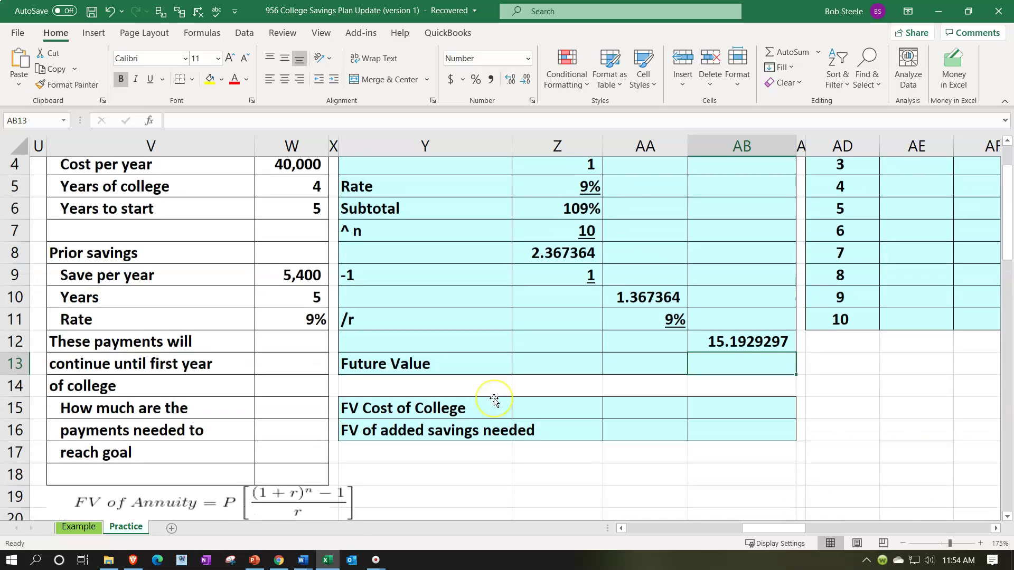
{"action": "type", "text": "="}
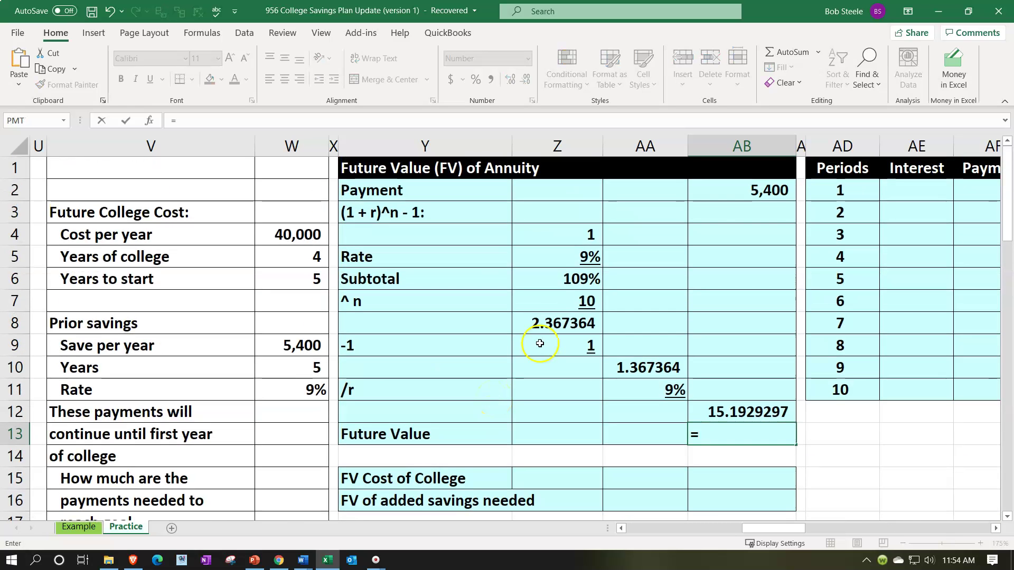
{"action": "left_click", "coordinate": [721, 197]}
{"action": "type", "text": "*"}
{"action": "key", "text": "Up"}
{"action": "key", "text": "Return"}
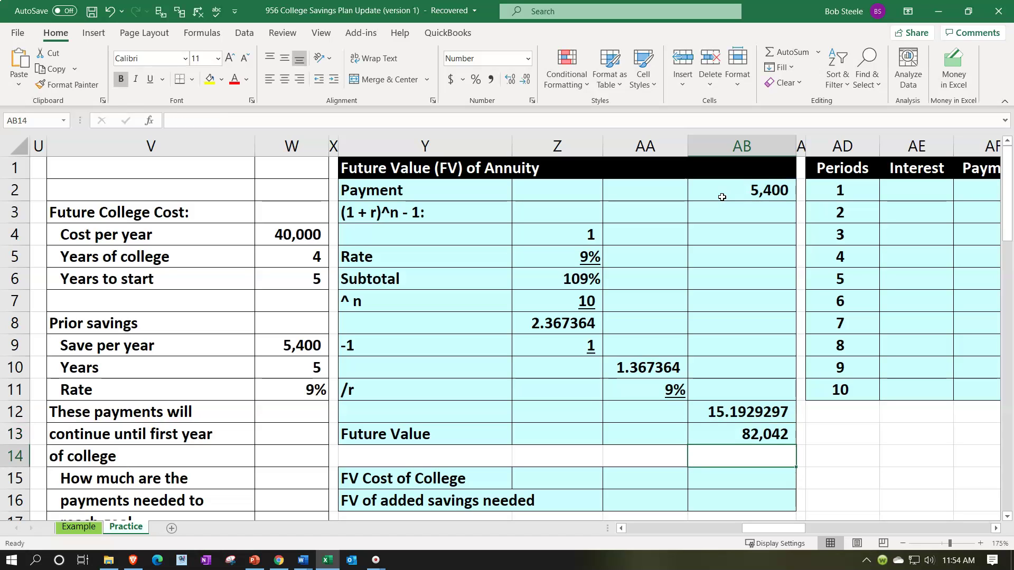
- Show the Future Value in AB13 with two decimal places and underline the annuity factor in AB12
{"action": "key", "text": "Up"}
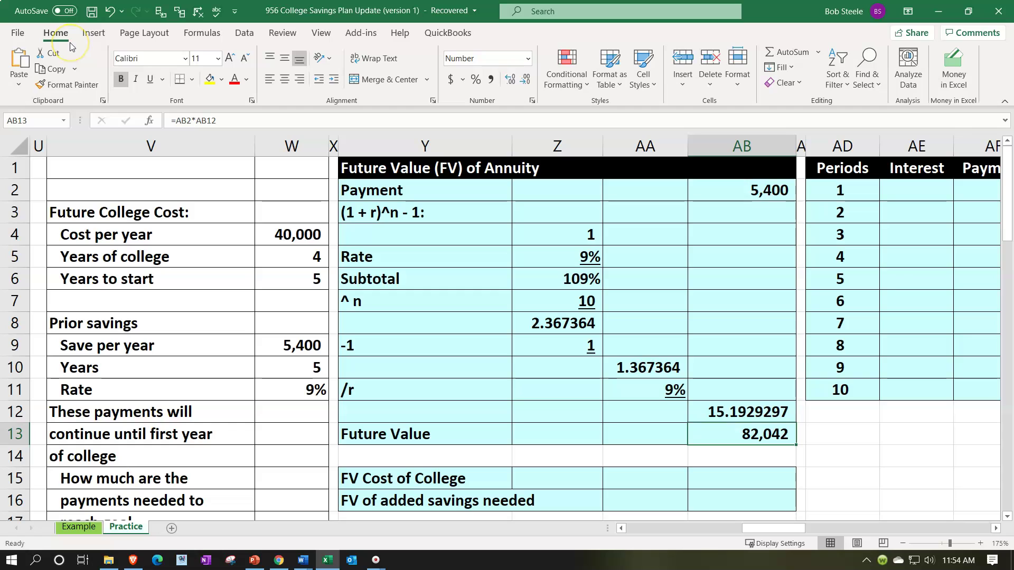
{"action": "left_click", "coordinate": [509, 80]}
{"action": "left_click", "coordinate": [509, 80]}
{"action": "left_click", "coordinate": [731, 411]}
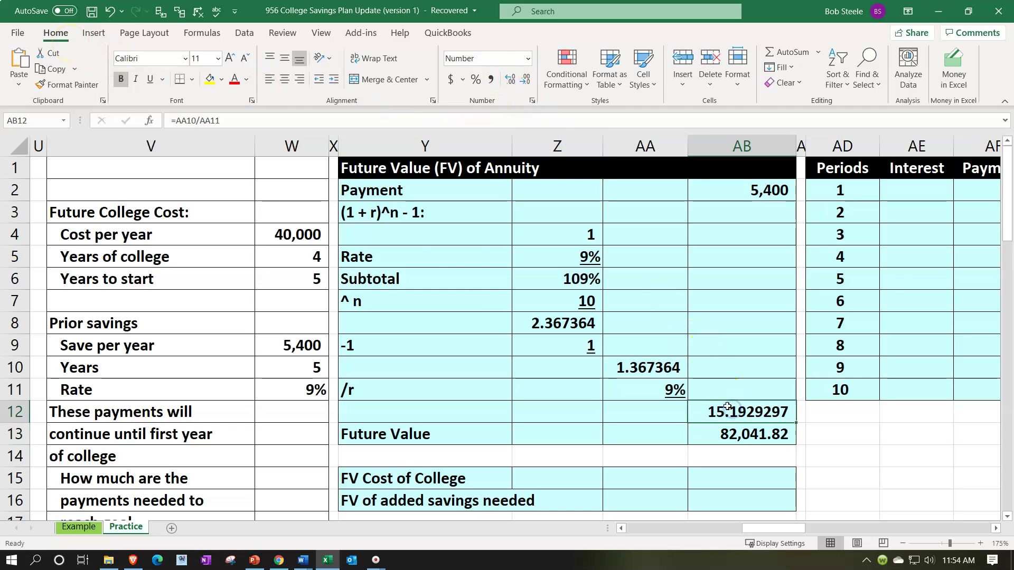
{"action": "left_click", "coordinate": [150, 80]}
- Link the FV Cost of College in AB15 to the Present Value Annuity result with =N2
{"action": "scroll", "coordinate": [528, 282], "scroll_direction": "down", "scroll_amount": 1}
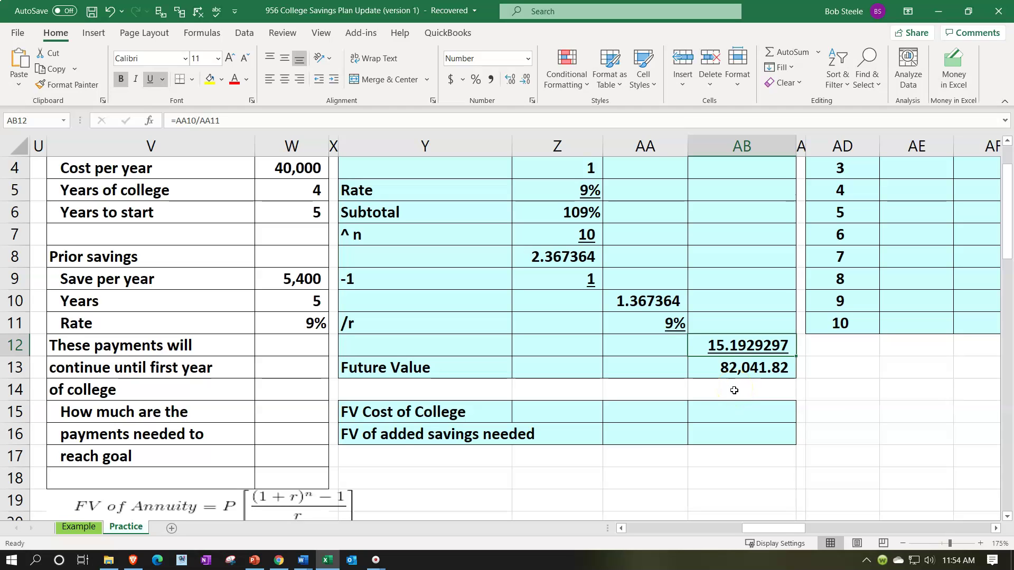
{"action": "left_click", "coordinate": [735, 413]}
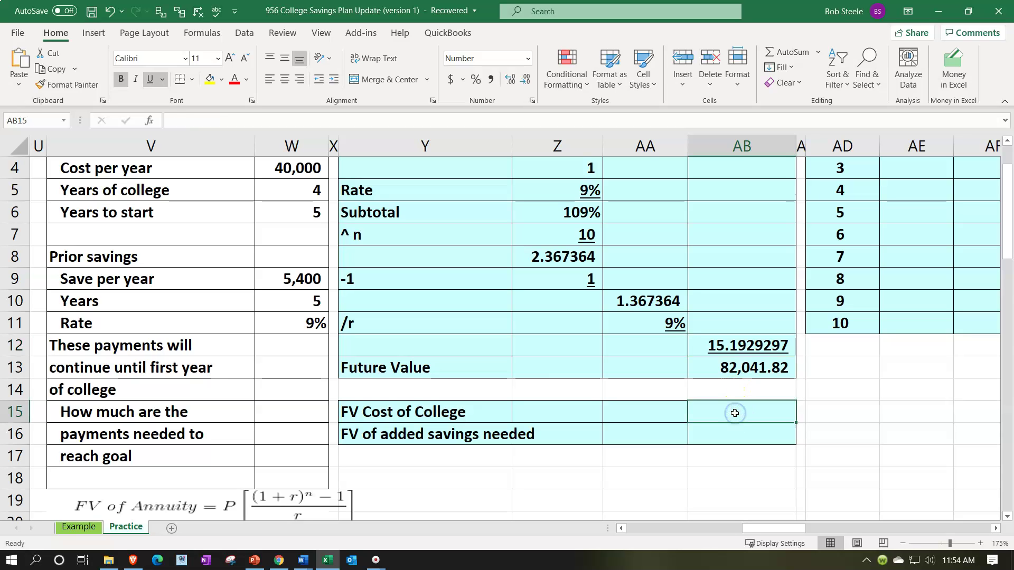
{"action": "type", "text": "="}
{"action": "key", "text": "Left"}
{"action": "key", "text": "Left"}
{"action": "key", "text": "Left"}
{"action": "key", "text": "Left"}
{"action": "key", "text": "Left"}
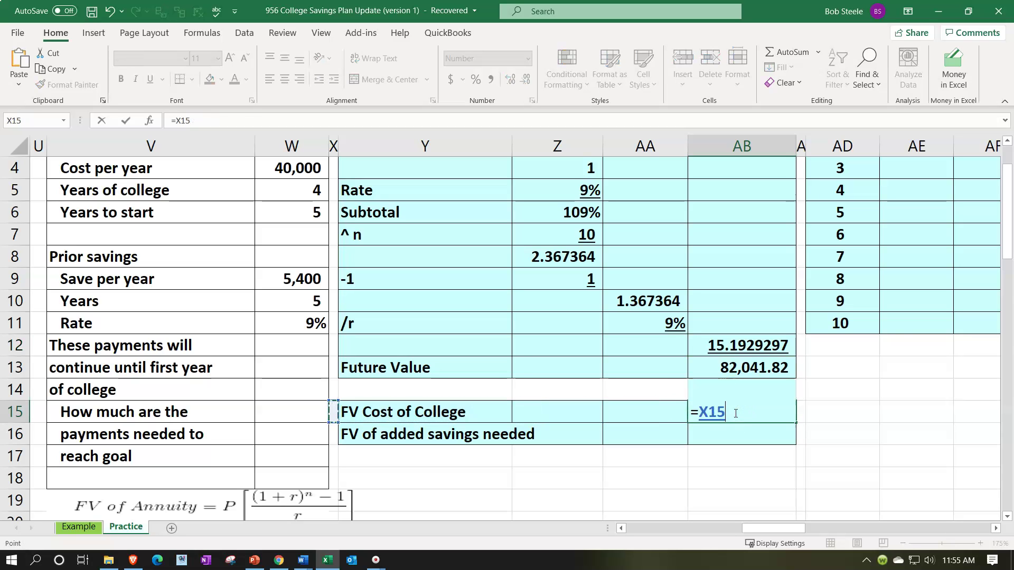
{"action": "key", "text": "Left"}
{"action": "key", "text": "Left"}
{"action": "key", "text": "Left"}
{"action": "key", "text": "Left"}
{"action": "key", "text": "Left"}
{"action": "key", "text": "Left"}
{"action": "key", "text": "Up"}
{"action": "key", "text": "Up"}
{"action": "key", "text": "Up"}
{"action": "key", "text": "Up"}
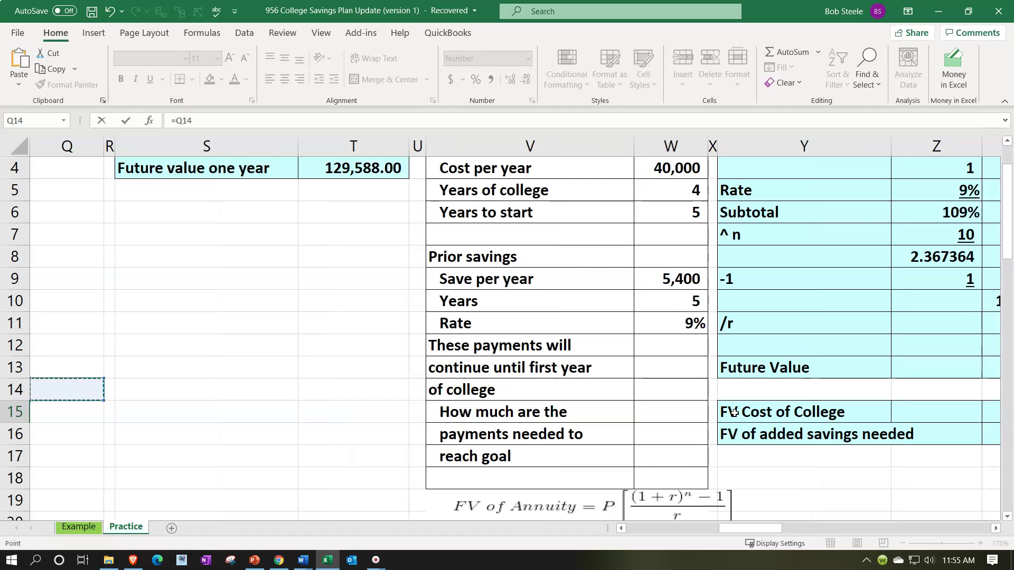
{"action": "key", "text": "Left"}
{"action": "key", "text": "Up"}
{"action": "key", "text": "Up"}
{"action": "key", "text": "Up"}
{"action": "key", "text": "Up"}
{"action": "key", "text": "Up"}
{"action": "key", "text": "Up"}
{"action": "key", "text": "Up"}
{"action": "key", "text": "Up"}
{"action": "key", "text": "Up"}
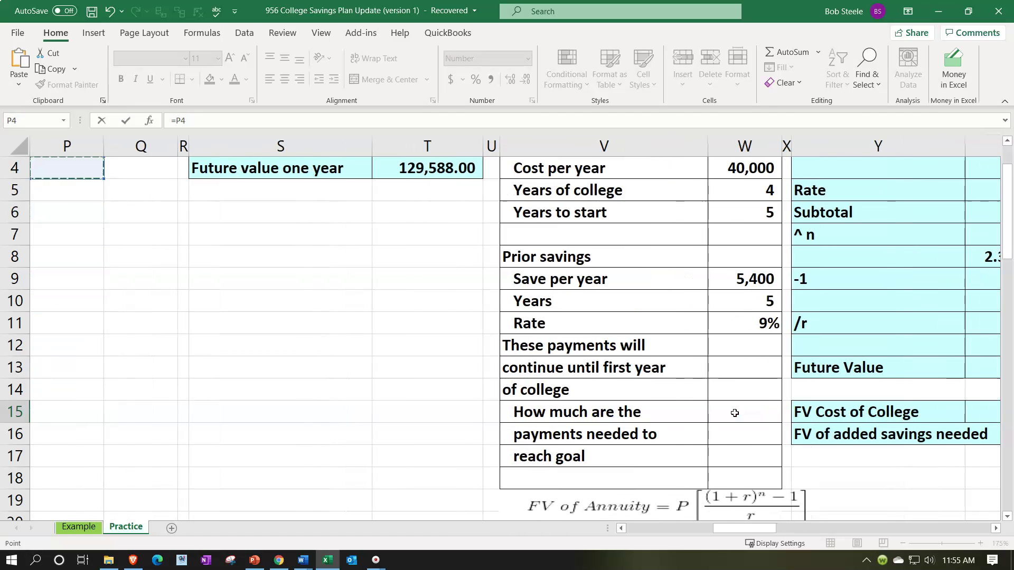
{"action": "key", "text": "Left"}
{"action": "key", "text": "Left"}
{"action": "key", "text": "Left"}
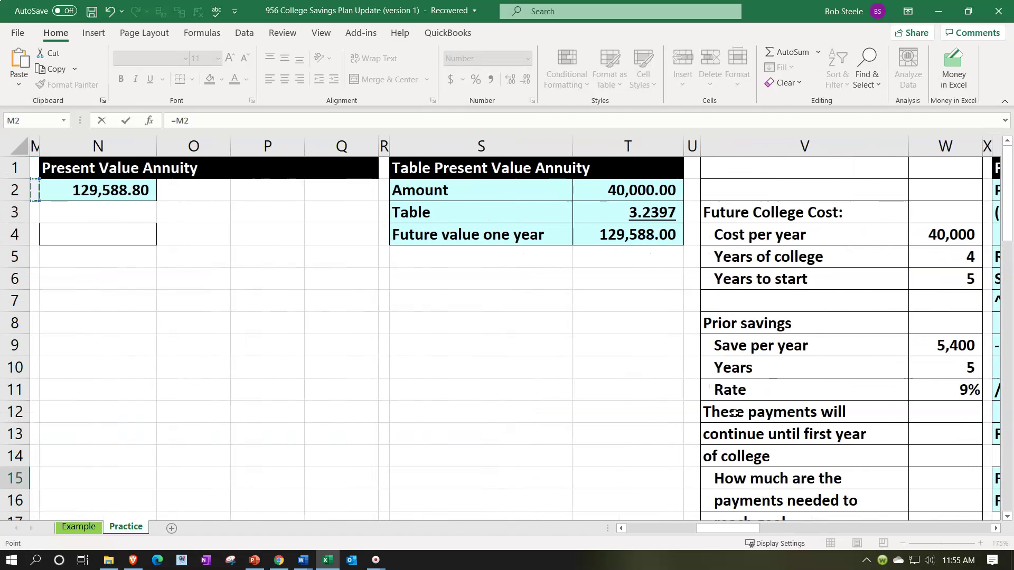
{"action": "key", "text": "Right"}
{"action": "key", "text": "Return"}
- Calculate the FV of added savings needed in AB16 as college cost minus the annuity's Future Value with =AB15-AB13
{"action": "key", "text": "Right"}
{"action": "key", "text": "Right"}
{"action": "key", "text": "Right"}
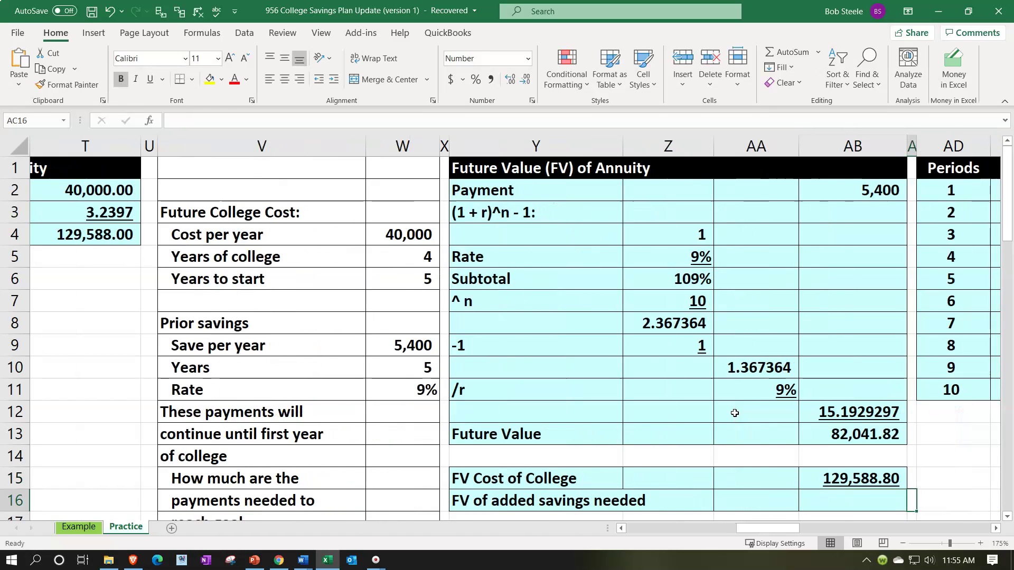
{"action": "scroll", "coordinate": [734, 413], "scroll_direction": "down", "scroll_amount": 1}
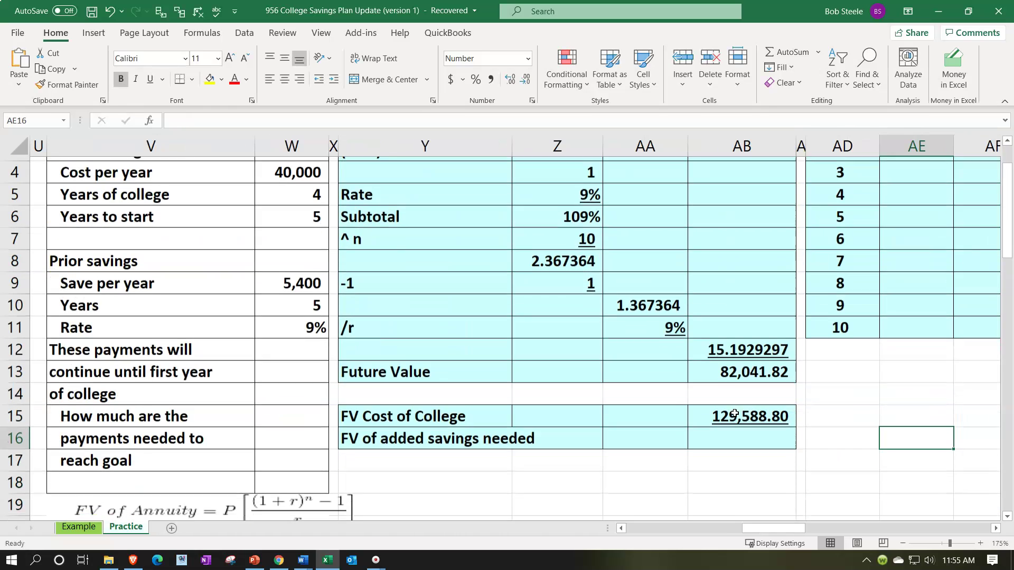
{"action": "left_click", "coordinate": [738, 432]}
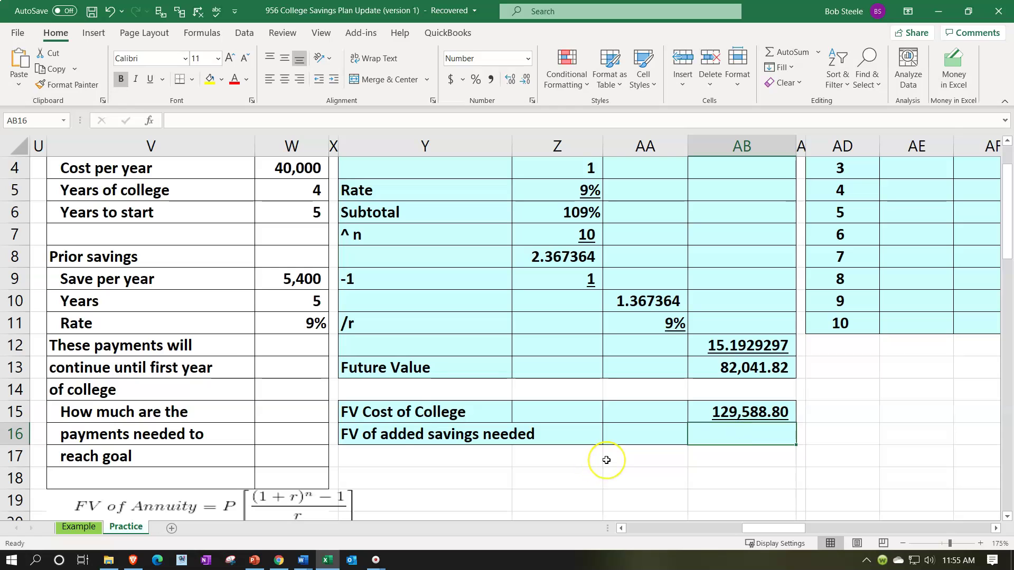
{"action": "type", "text": "="}
{"action": "key", "text": "Up"}
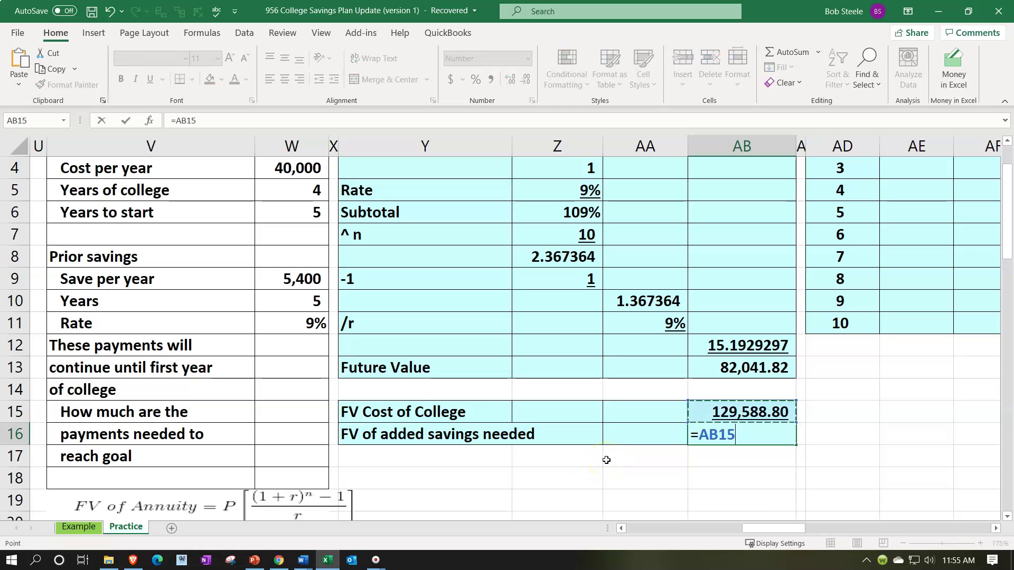
{"action": "type", "text": "-"}
{"action": "key", "text": "Up"}
{"action": "key", "text": "Up"}
{"action": "key", "text": "Up"}
{"action": "key", "text": "ctrl+Return"}
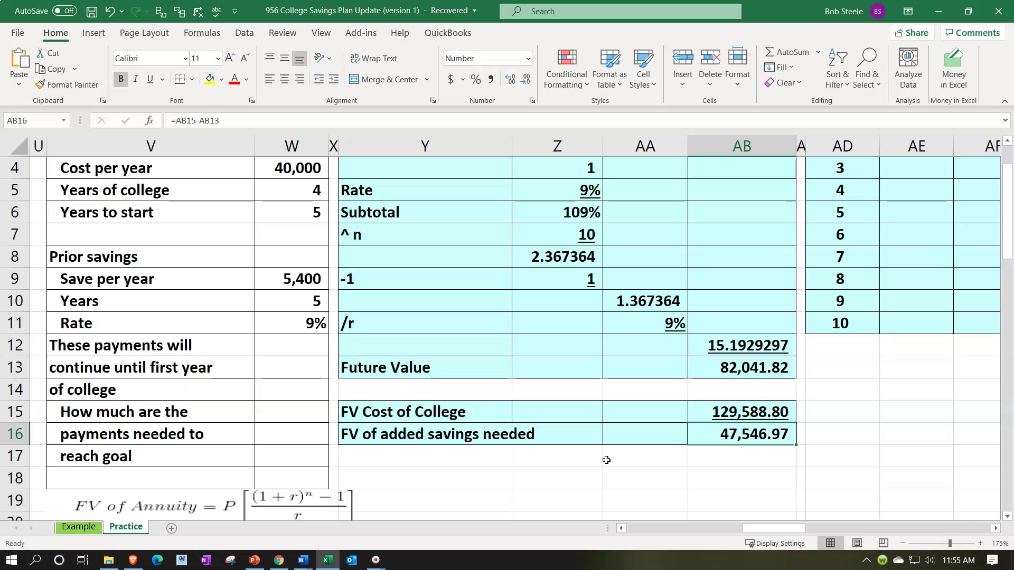
- Review the added savings calculation in AB16 together with the annuity inputs and the neighbouring periods table
{"action": "scroll", "coordinate": [606, 460], "scroll_direction": "up", "scroll_amount": 1}
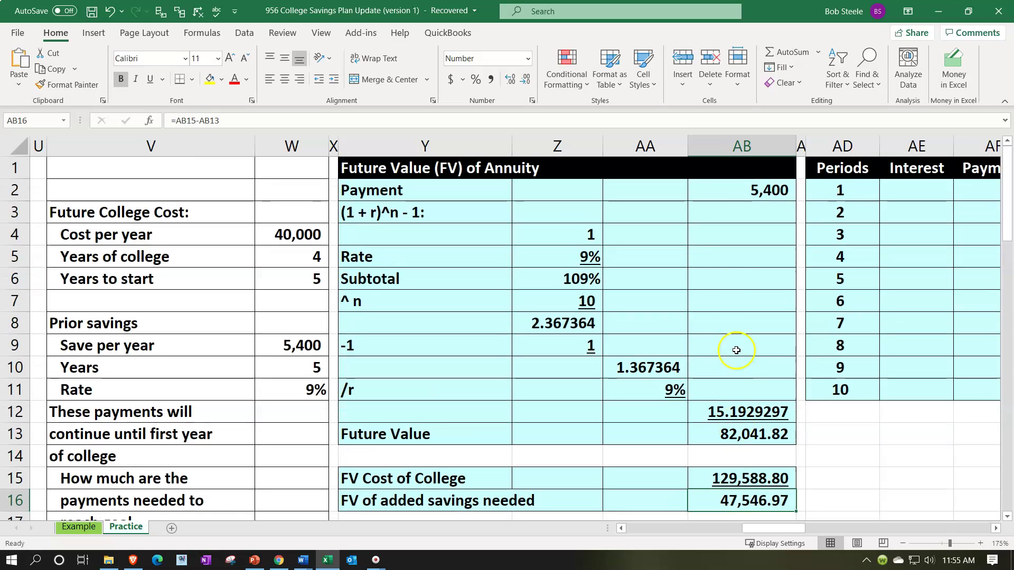
{"action": "left_click", "coordinate": [725, 257]}
{"action": "key", "text": "Right"}
{"action": "key", "text": "Right"}
{"action": "key", "text": "Right"}
{"action": "key", "text": "Right"}
{"action": "key", "text": "Right"}
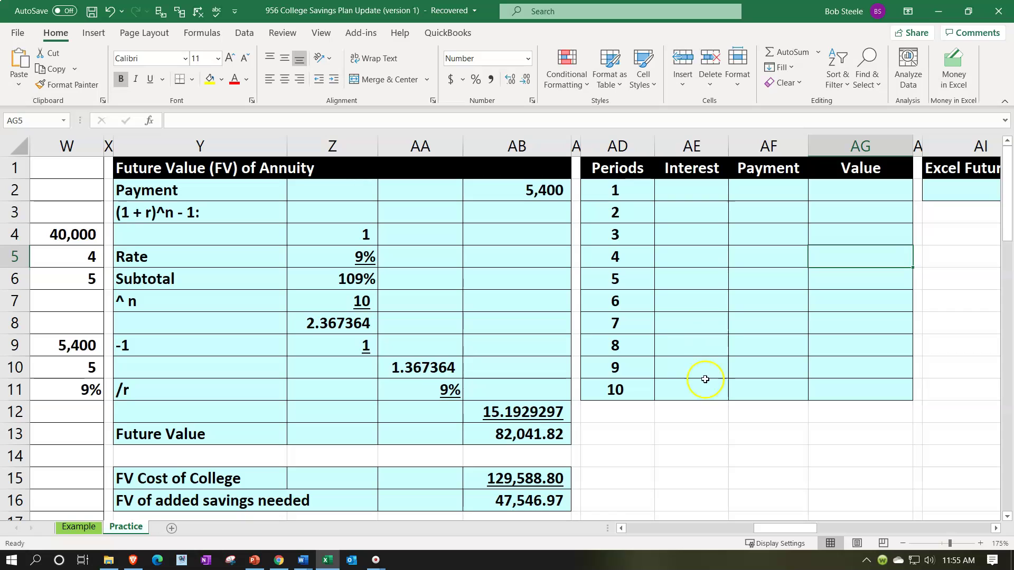
{"action": "left_click", "coordinate": [553, 503]}
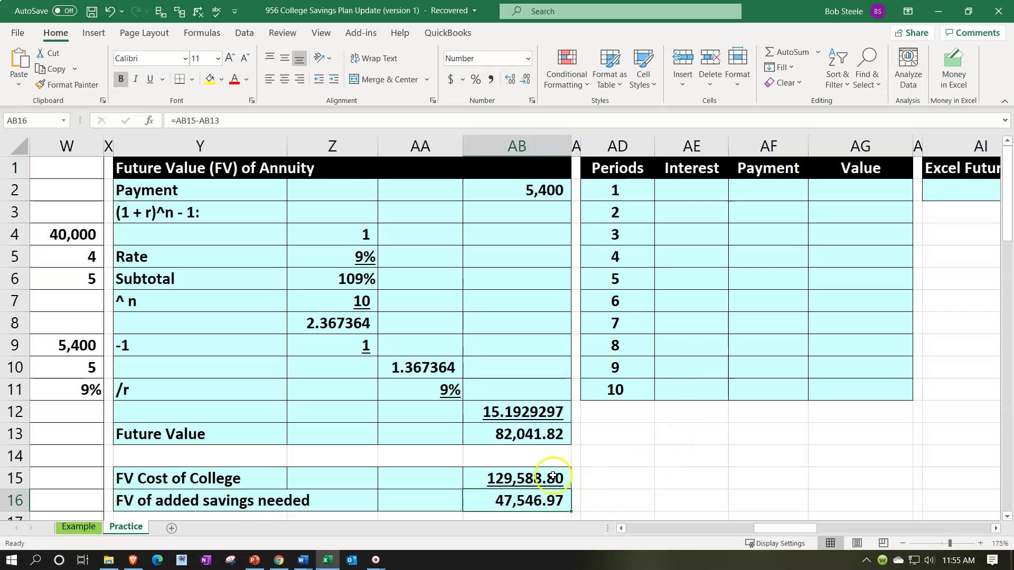
{"action": "scroll", "coordinate": [553, 477], "scroll_direction": "down", "scroll_amount": 1}
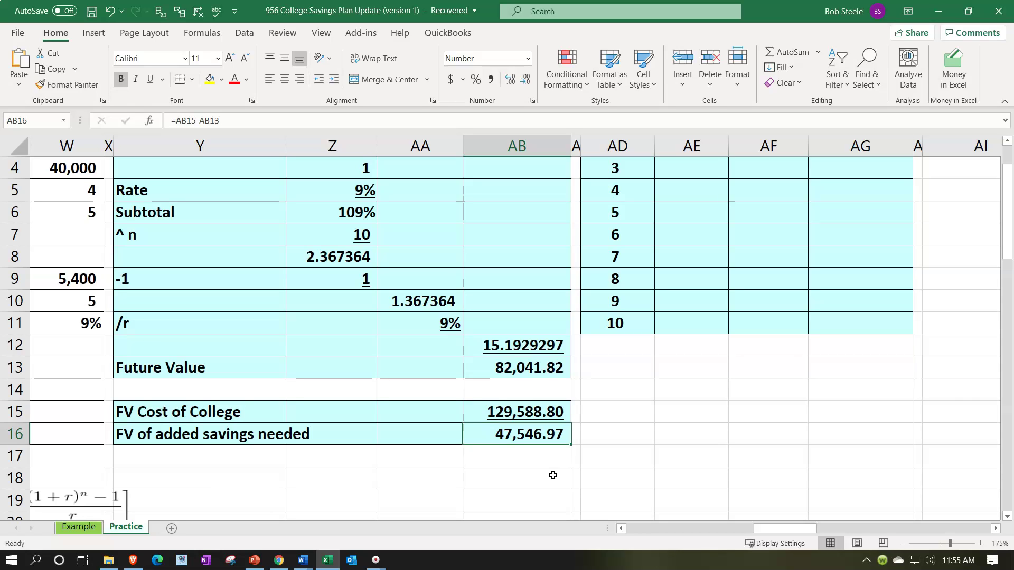
{"action": "scroll", "coordinate": [553, 476], "scroll_direction": "up", "scroll_amount": 1}
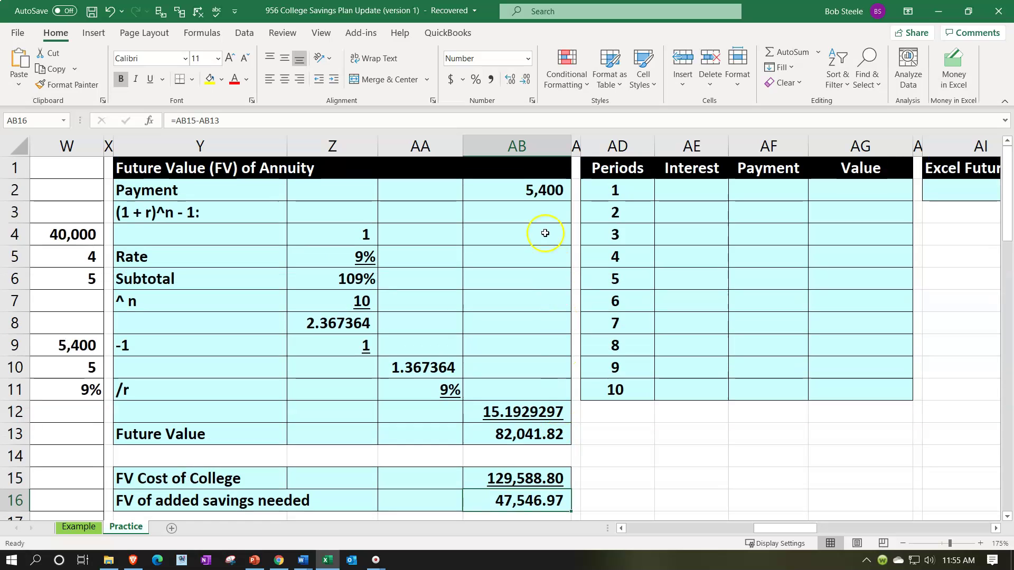
- Calculate the annuity's future value in AI2 with the FV function as -FV(Z5,AD11,AB2), using the rate, the periods and the payment
{"action": "left_click", "coordinate": [535, 203]}
{"action": "key", "text": "Right"}
{"action": "key", "text": "Right"}
{"action": "key", "text": "Right"}
{"action": "key", "text": "Right"}
{"action": "key", "text": "Right"}
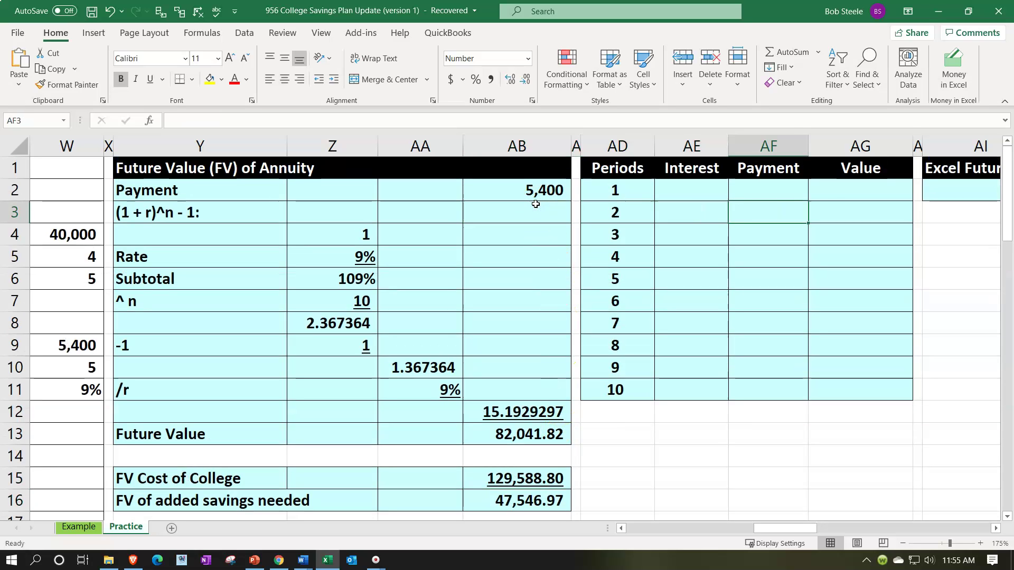
{"action": "key", "text": "Right"}
{"action": "key", "text": "Right"}
{"action": "key", "text": "Right"}
{"action": "key", "text": "Right"}
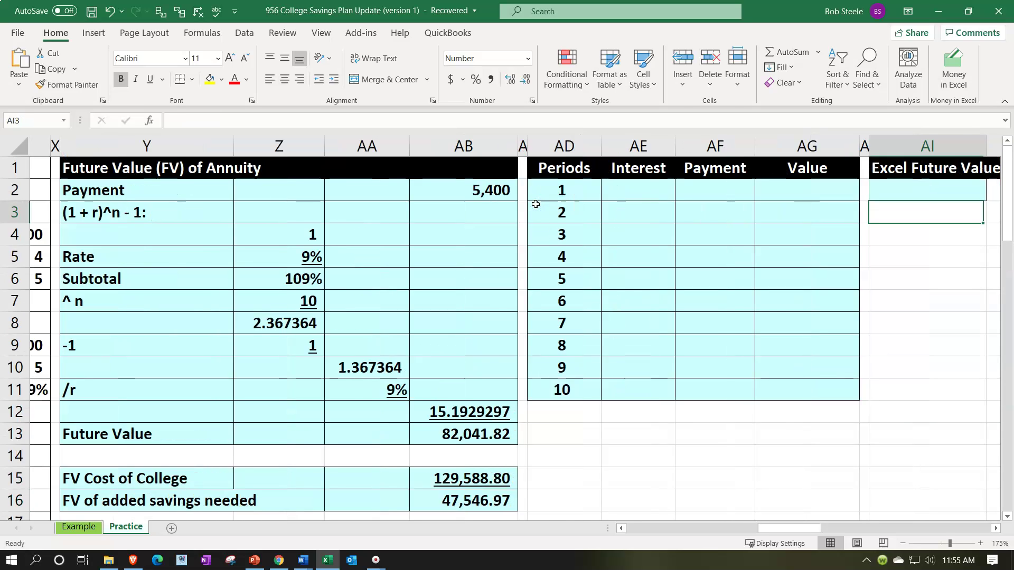
{"action": "key", "text": "Up"}
{"action": "key", "text": "Left"}
{"action": "key", "text": "Left"}
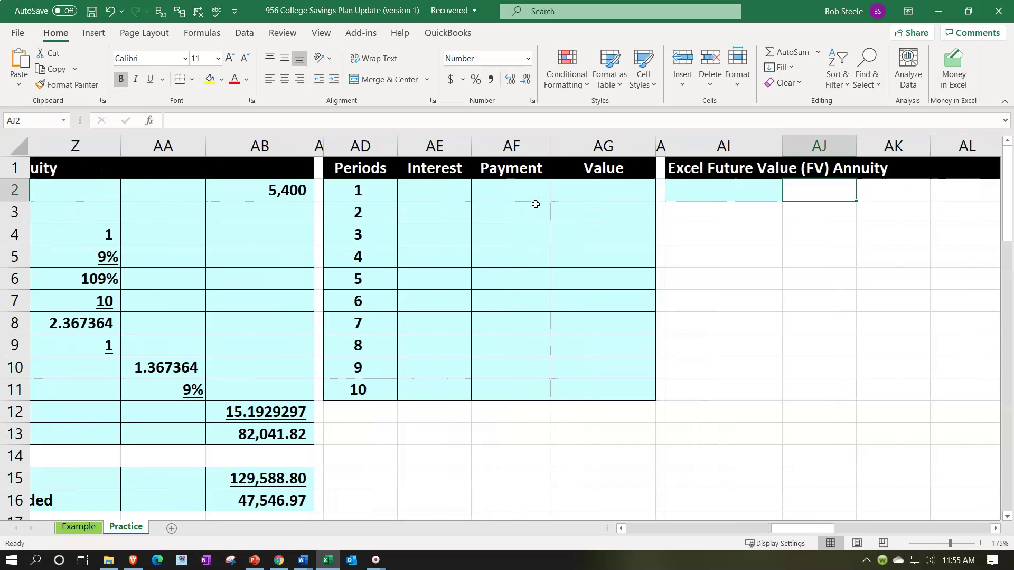
{"action": "type", "text": "-d"}
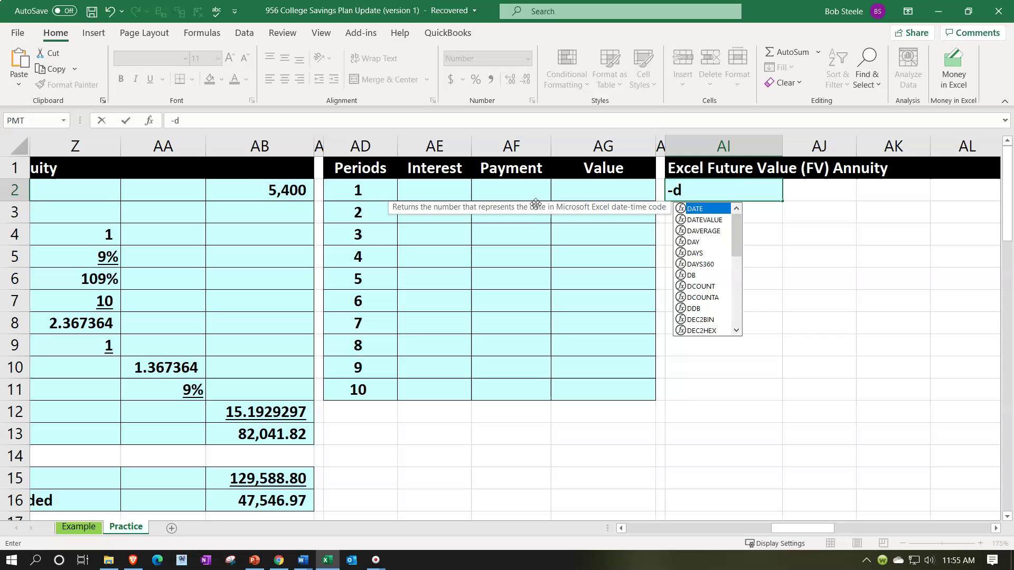
{"action": "key", "text": "BackSpace"}
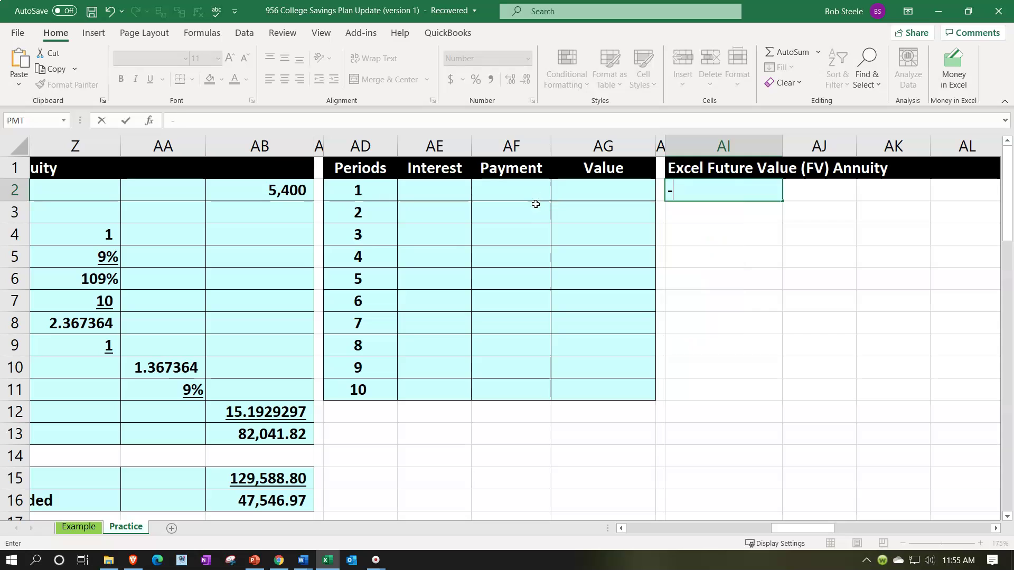
{"action": "type", "text": "fv"}
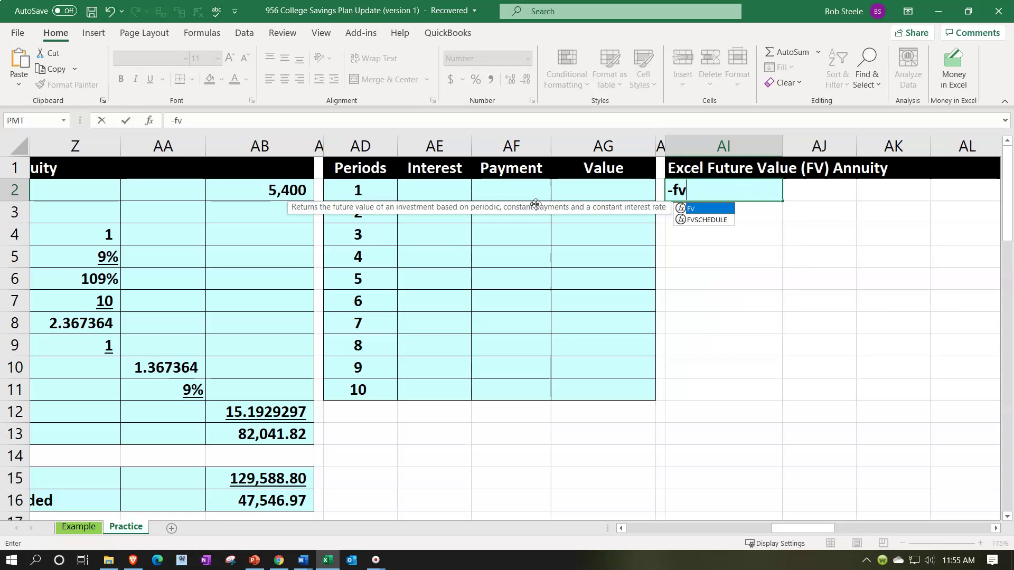
{"action": "type", "text": "("}
{"action": "key", "text": "Left"}
{"action": "key", "text": "Left"}
{"action": "key", "text": "Left"}
{"action": "key", "text": "Left"}
{"action": "key", "text": "Left"}
{"action": "key", "text": "Left"}
{"action": "key", "text": "Left"}
{"action": "key", "text": "Left"}
{"action": "key", "text": "Down"}
{"action": "key", "text": "Down"}
{"action": "key", "text": "Down"}
{"action": "key", "text": "Left"}
{"action": "type", "text": ","}
{"action": "key", "text": "Down"}
{"action": "key", "text": "Down"}
{"action": "key", "text": "Down"}
{"action": "key", "text": "Down"}
{"action": "key", "text": "Down"}
{"action": "key", "text": "Down"}
{"action": "key", "text": "Down"}
{"action": "key", "text": "Down"}
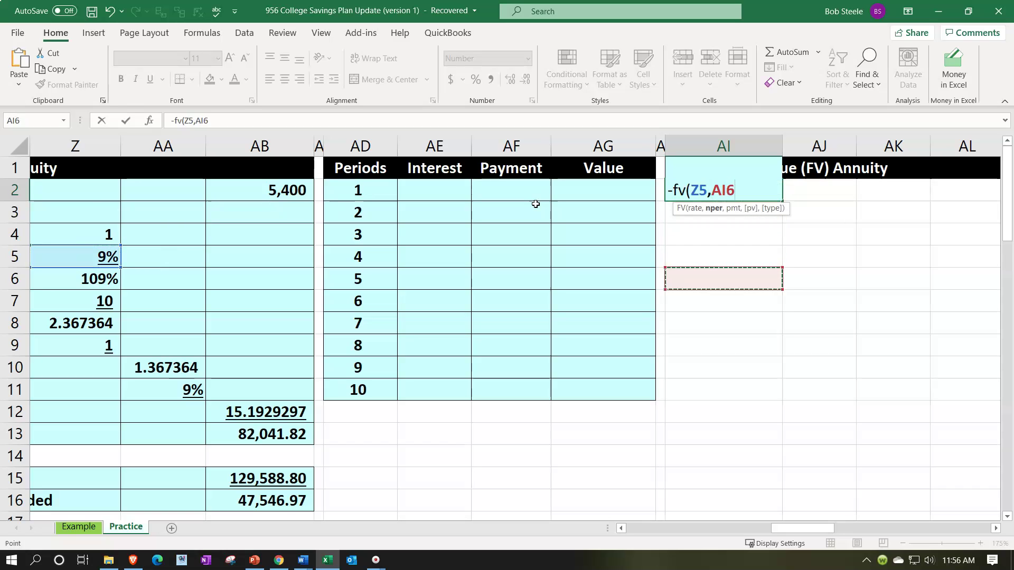
{"action": "key", "text": "Left"}
{"action": "key", "text": "Left"}
{"action": "key", "text": "Left"}
{"action": "key", "text": "Left"}
{"action": "key", "text": "Left"}
{"action": "key", "text": "Down"}
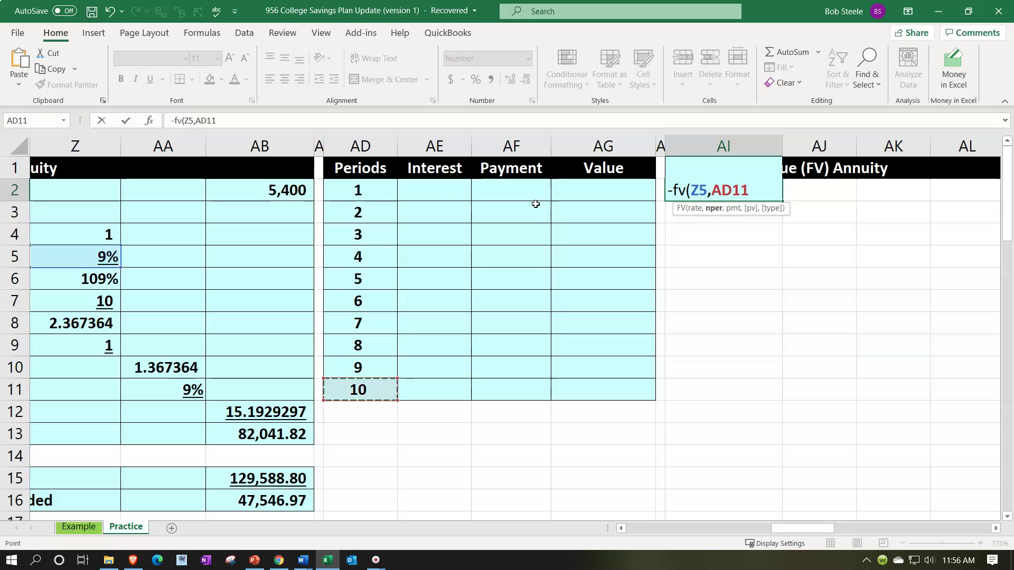
{"action": "type", "text": ","}
{"action": "key", "text": "Left"}
{"action": "key", "text": "Left"}
{"action": "key", "text": "Left"}
{"action": "key", "text": "Left"}
{"action": "key", "text": "Left"}
{"action": "key", "text": "Left"}
{"action": "key", "text": "Left"}
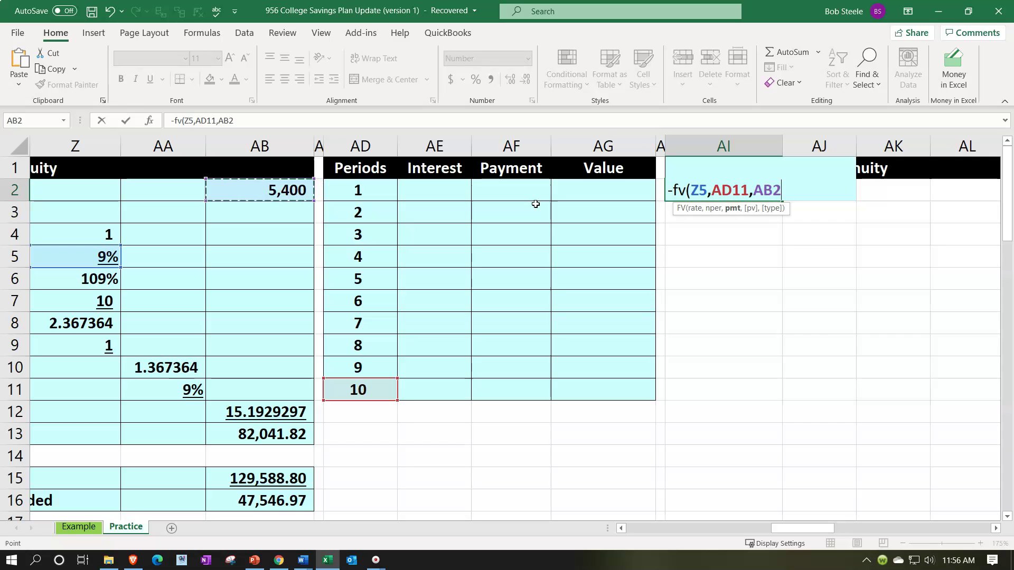
{"action": "key", "text": "Return"}
{"action": "key", "text": "Up"}
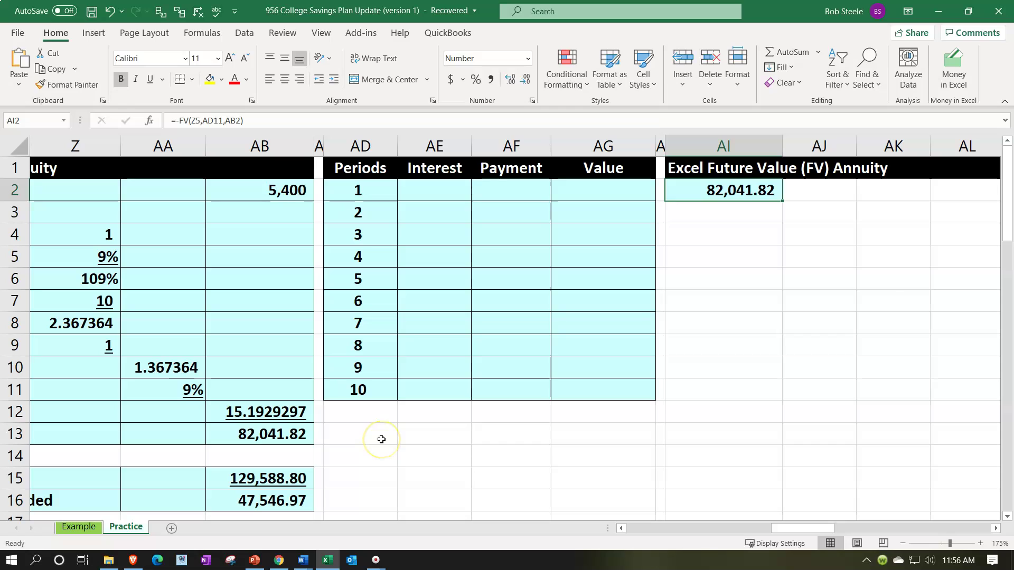
{"action": "left_click", "coordinate": [419, 192]}
{"action": "type", "text": "="}
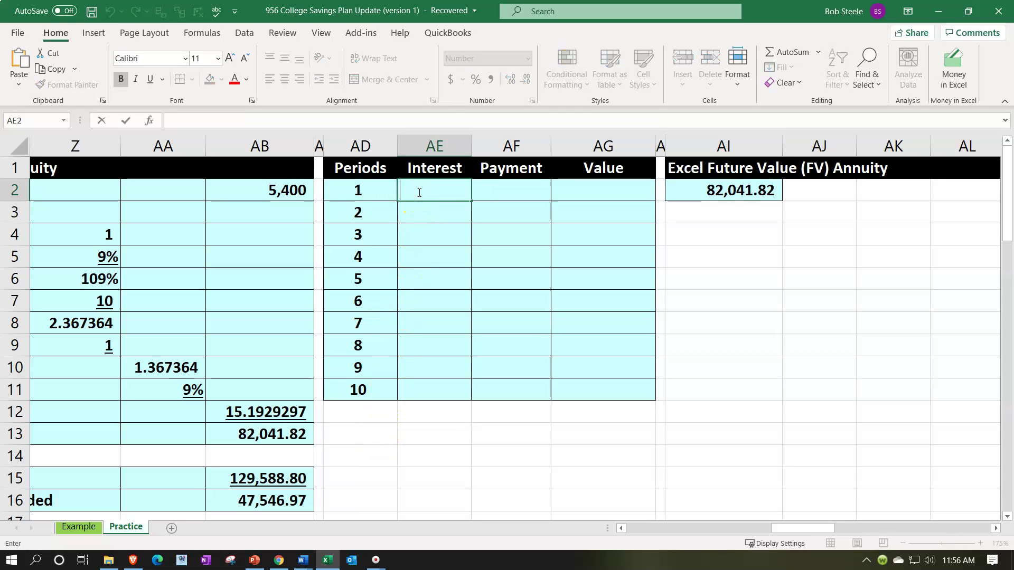
{"action": "key", "text": "Escape"}
- Link the period 1 Payment in AF2 to the annuity payment with =AB2
{"action": "key", "text": "Tab"}
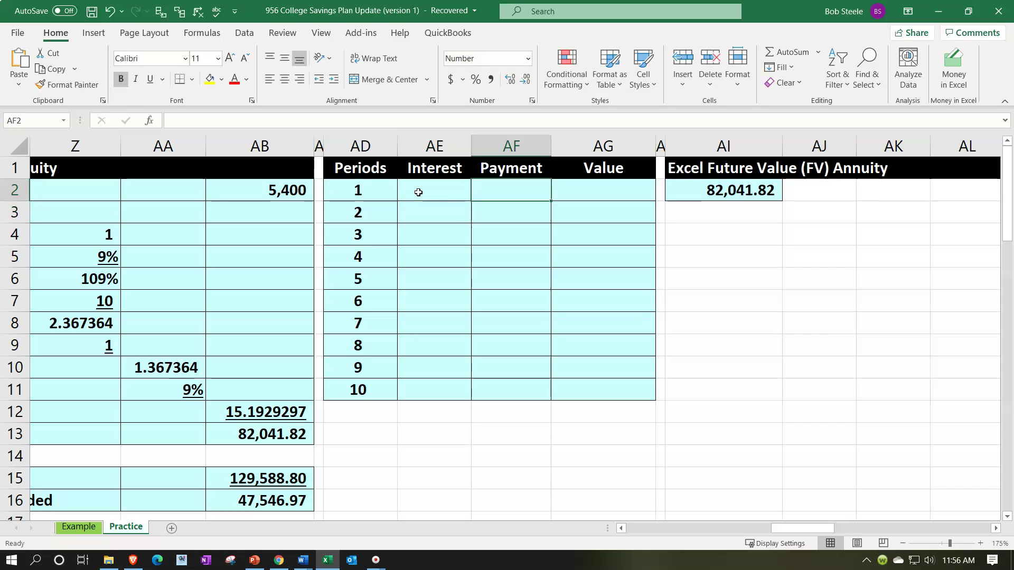
{"action": "type", "text": "="}
{"action": "key", "text": "Left"}
{"action": "key", "text": "Left"}
{"action": "key", "text": "Left"}
{"action": "key", "text": "Left"}
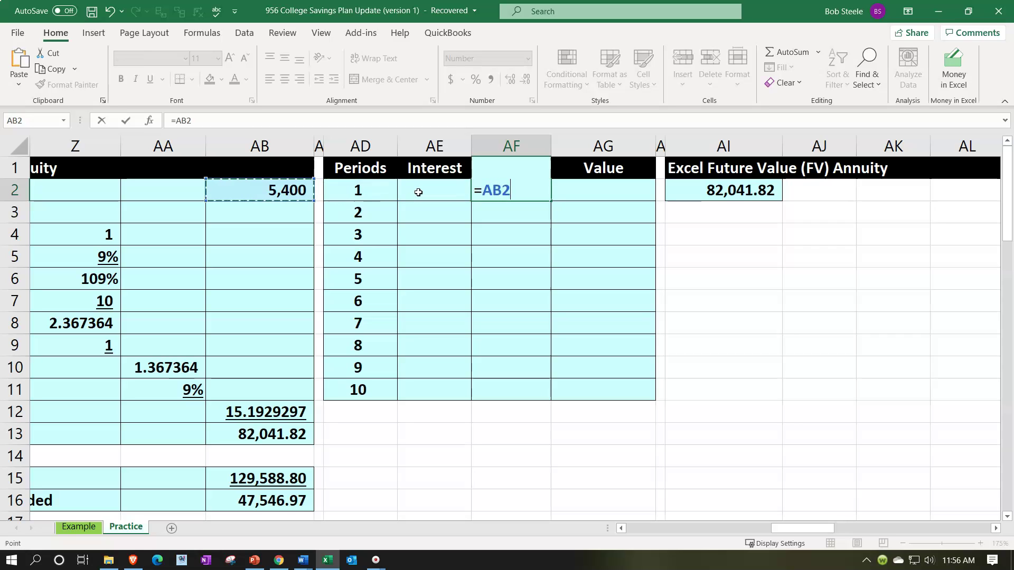
{"action": "key", "text": "Tab"}
- Begin a formula for the period 1 Value in AG2
{"action": "type", "text": "="}
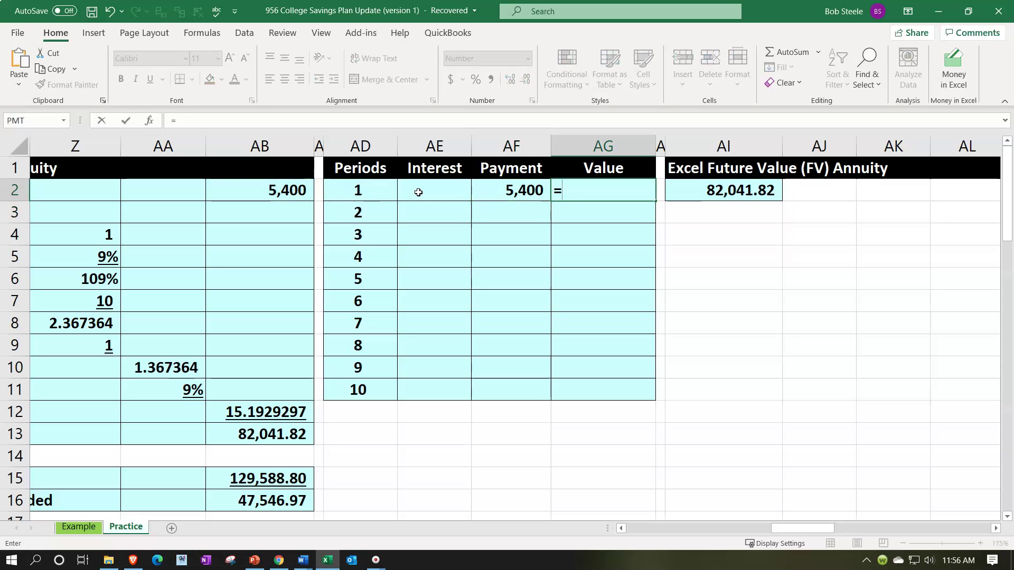
- Complete the period 1 Value formula in AG2 with a reference to the period 1 payment in AF2
{"action": "key", "text": "Left"}
{"action": "key", "text": "Left"}
{"action": "key", "text": "Left"}
{"action": "key", "text": "Left"}
{"action": "key", "text": "Left"}
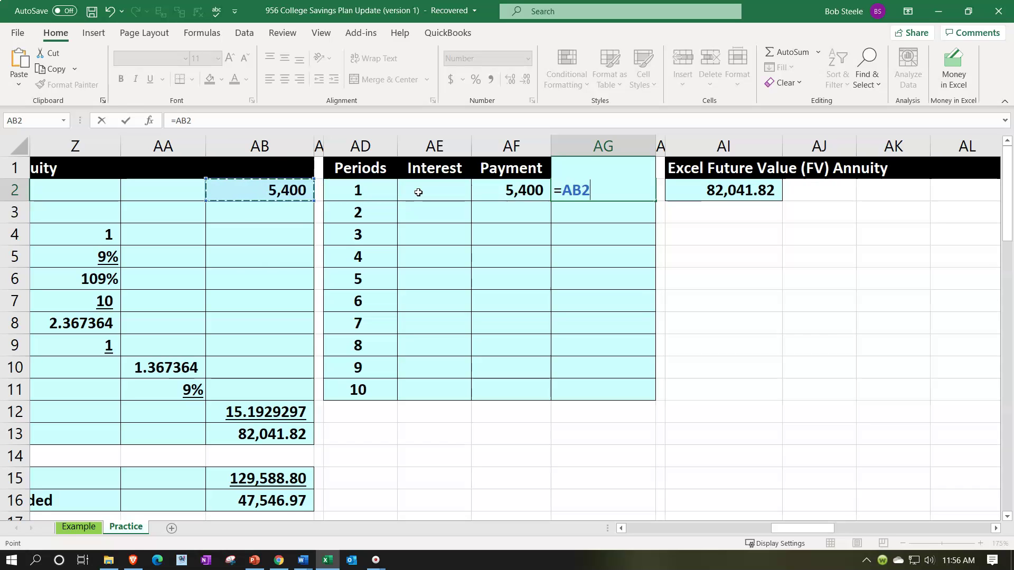
{"action": "key", "text": "Right"}
{"action": "key", "text": "Right"}
{"action": "key", "text": "Right"}
{"action": "key", "text": "Right"}
{"action": "key", "text": "Return"}
- Calculate the period 2 interest in AE3 as the period 1 value in AG2 multiplied by the 9% rate in Z5
{"action": "key", "text": "Left"}
{"action": "key", "text": "Left"}
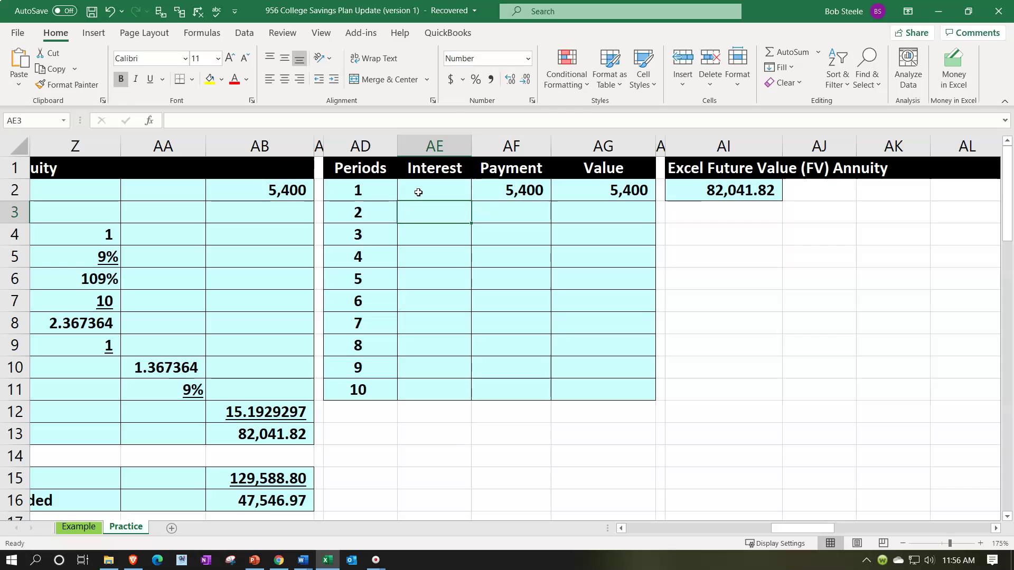
{"action": "type", "text": "="}
{"action": "key", "text": "Right"}
{"action": "key", "text": "Right"}
{"action": "key", "text": "Up"}
{"action": "type", "text": "*"}
{"action": "key", "text": "Down"}
{"action": "key", "text": "Left"}
{"action": "key", "text": "Left"}
{"action": "key", "text": "Left"}
{"action": "key", "text": "Left"}
{"action": "key", "text": "Left"}
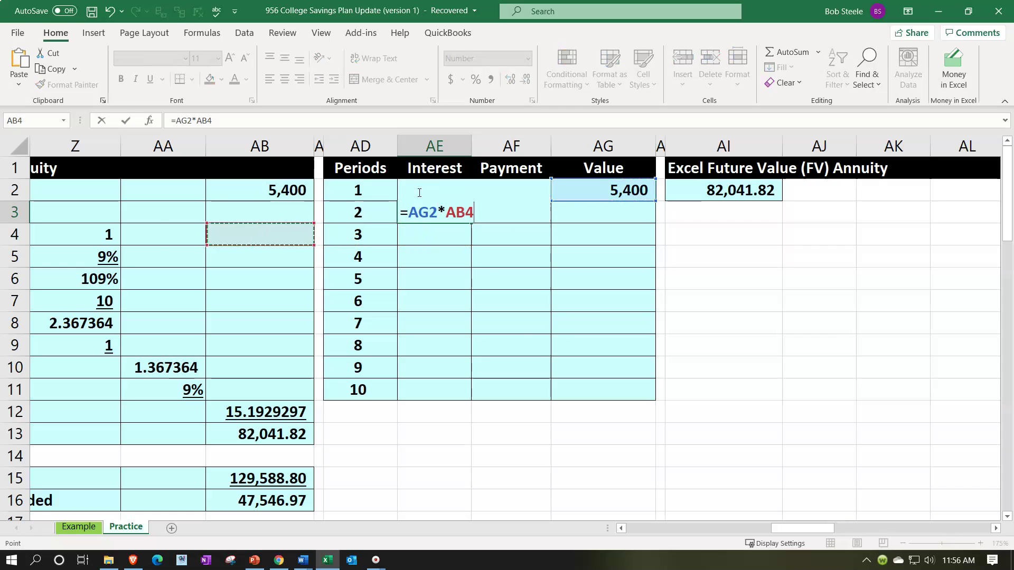
{"action": "key", "text": "Down"}
{"action": "key", "text": "Return"}
- Set the period 2 payment in AF3 equal to the period 1 payment with =AF2
{"action": "key", "text": "Right"}
{"action": "key", "text": "Up"}
{"action": "type", "text": "="}
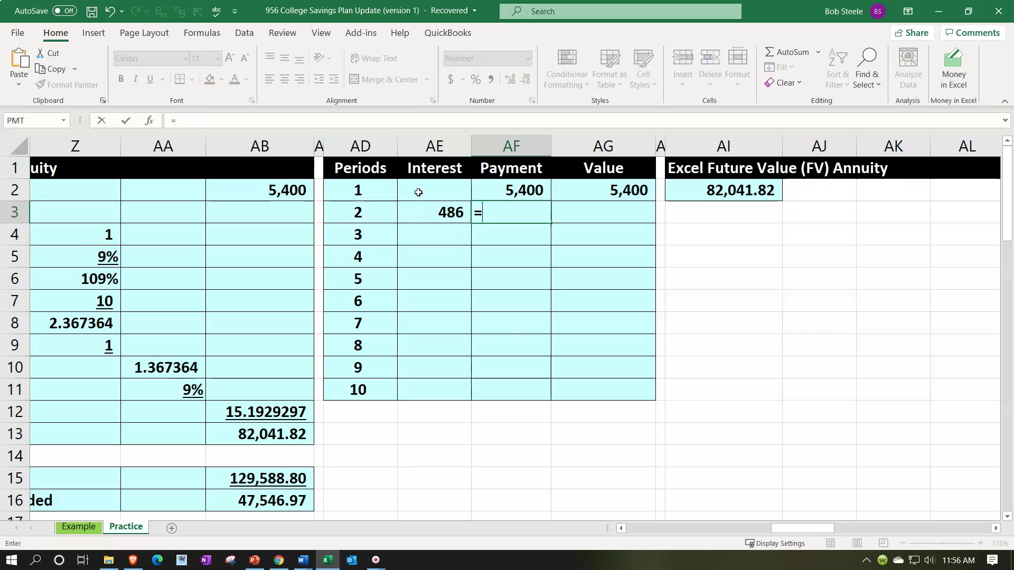
{"action": "key", "text": "Up"}
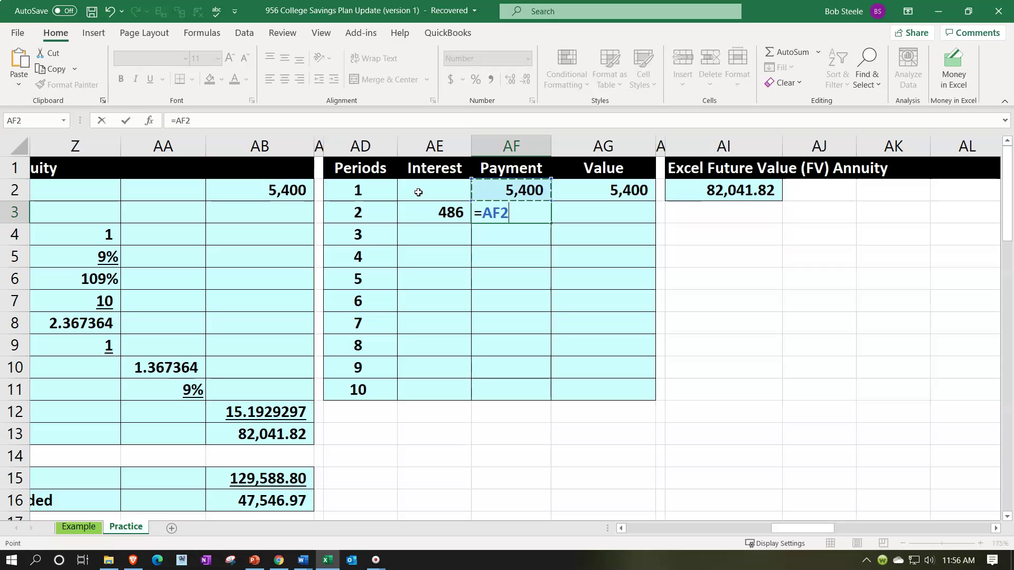
{"action": "key", "text": "Return"}
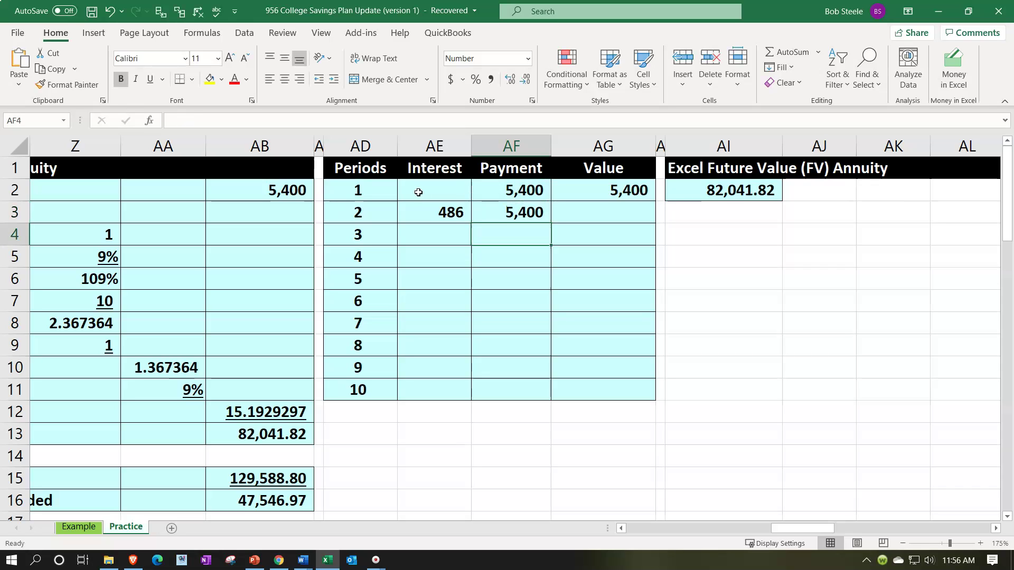
- Calculate the period 2 value in AG3 by adding its interest and payment to the prior value in AG2
{"action": "key", "text": "Right"}
{"action": "key", "text": "Up"}
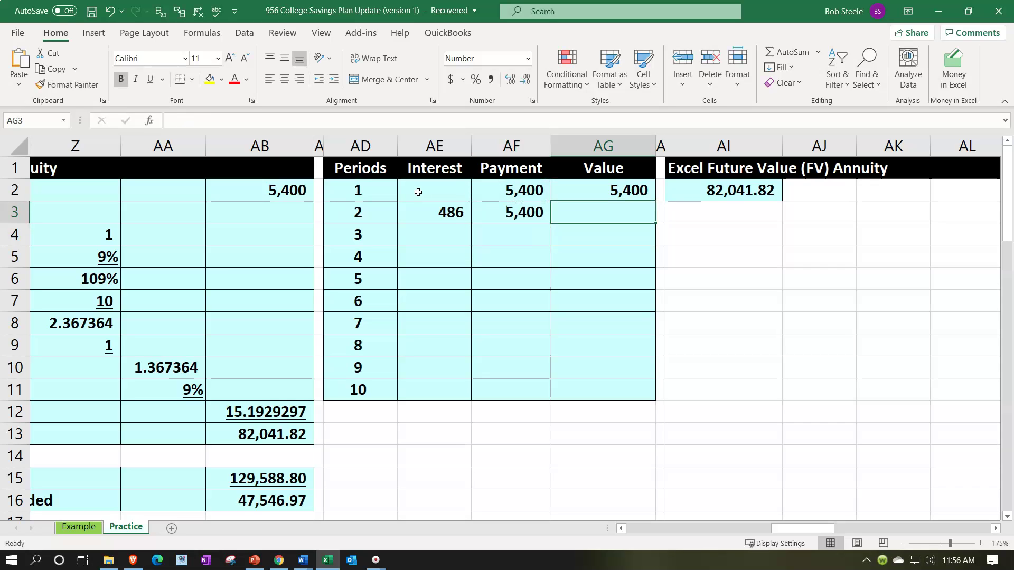
{"action": "type", "text": "="}
{"action": "key", "text": "Up"}
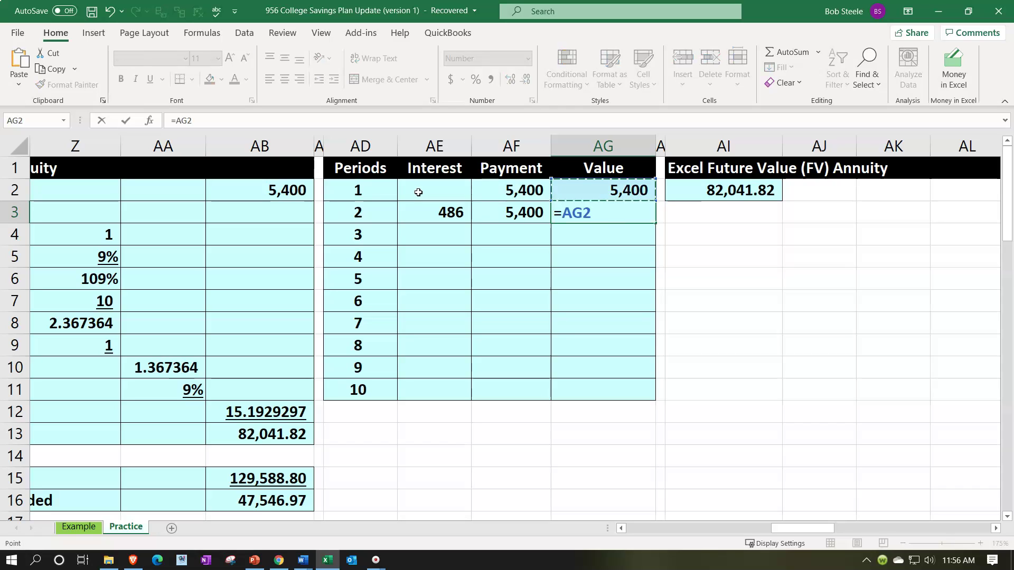
{"action": "type", "text": "+"}
{"action": "key", "text": "Left"}
{"action": "key", "text": "Left"}
{"action": "type", "text": "+"}
{"action": "key", "text": "Left"}
{"action": "key", "text": "Return"}
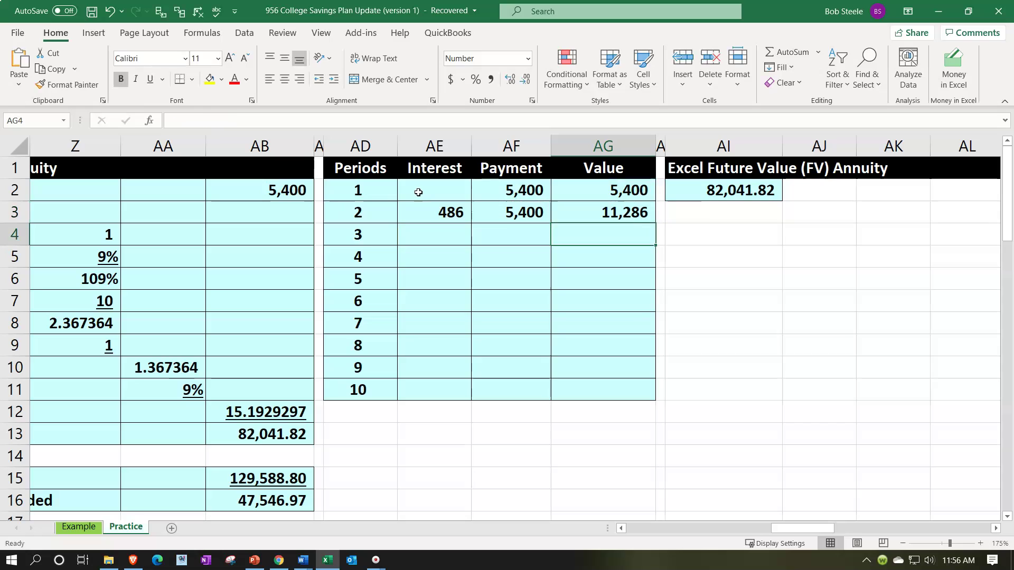
- Calculate the period 3 interest in AE4 with the formula =AG3*Z5
{"action": "key", "text": "Left"}
{"action": "key", "text": "Left"}
{"action": "type", "text": "="}
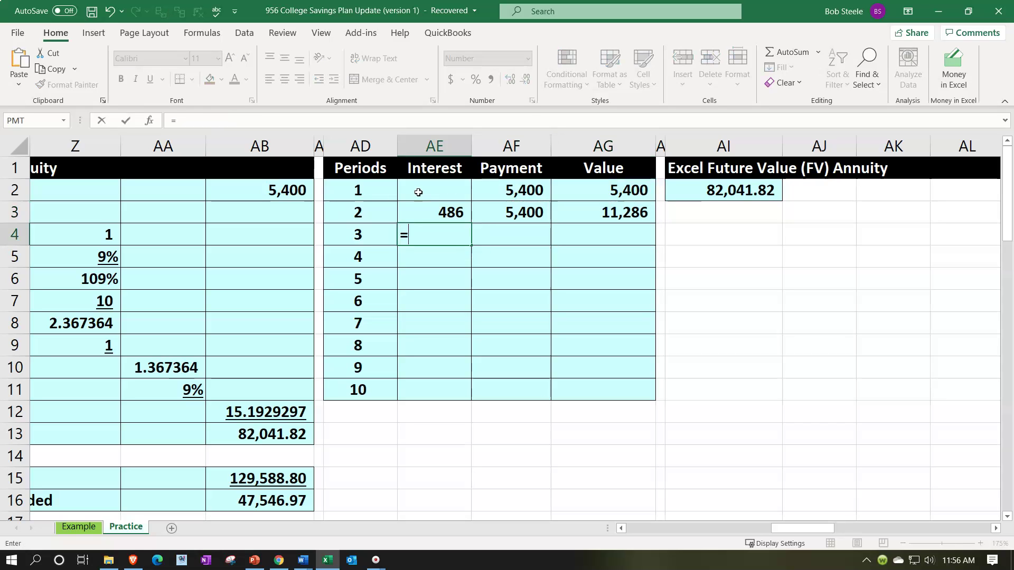
{"action": "key", "text": "Right"}
{"action": "key", "text": "Right"}
{"action": "key", "text": "Up"}
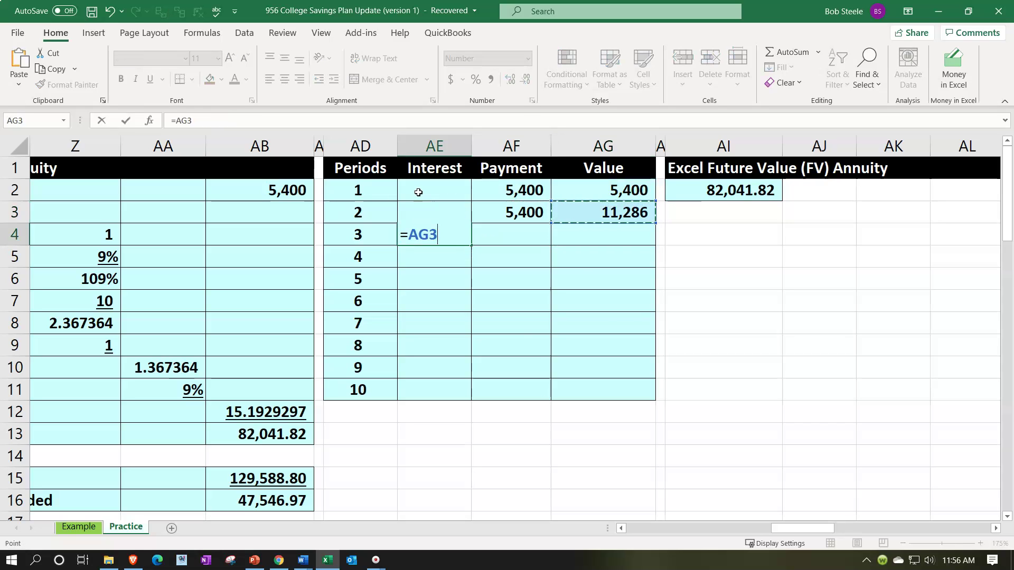
{"action": "type", "text": "*"}
{"action": "key", "text": "Left"}
{"action": "key", "text": "Left"}
{"action": "key", "text": "Left"}
{"action": "key", "text": "Left"}
{"action": "key", "text": "Left"}
{"action": "key", "text": "Left"}
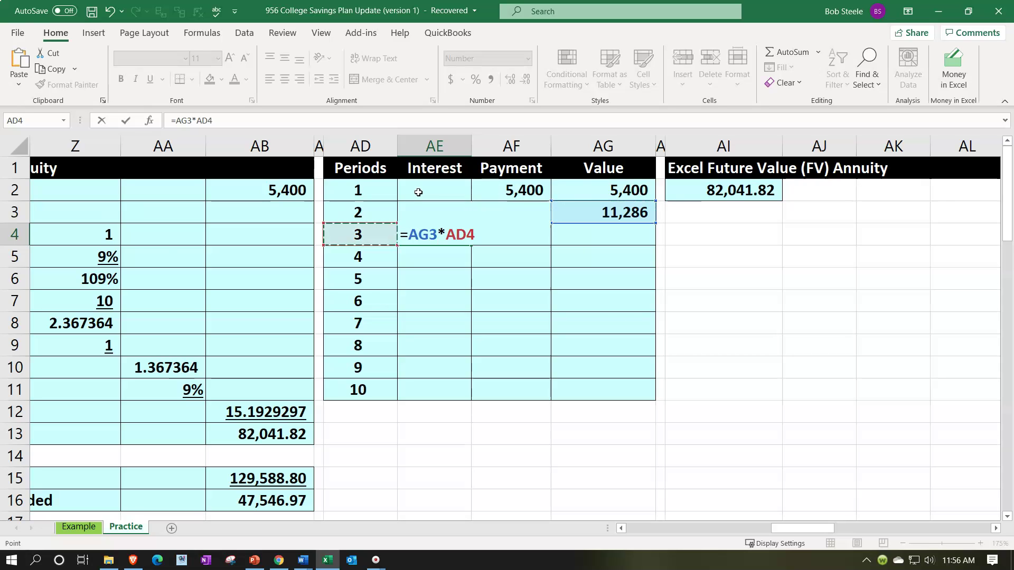
{"action": "key", "text": "Right"}
{"action": "key", "text": "Down"}
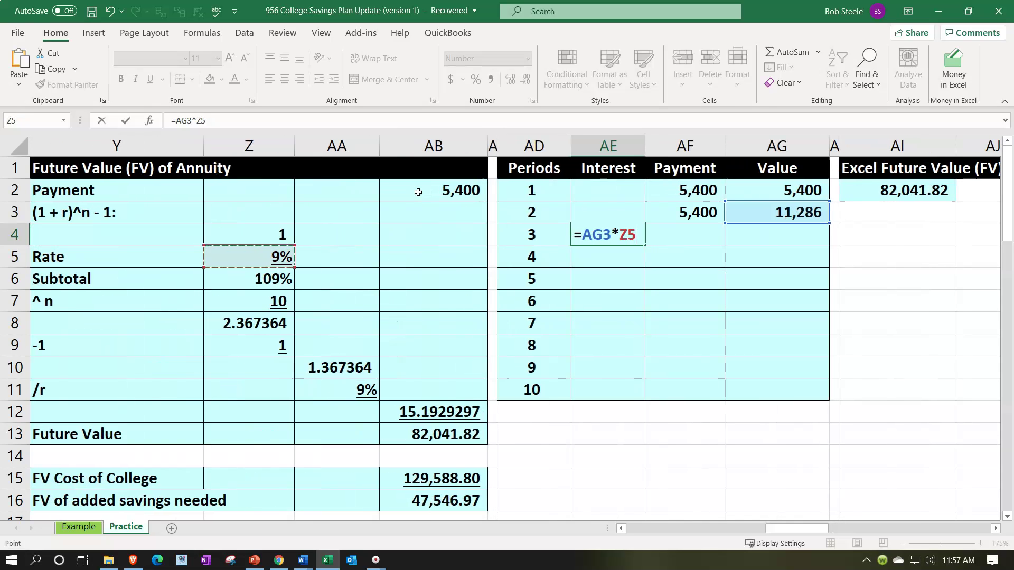
{"action": "key", "text": "Return"}
- Set the period 3 payment in AF4 equal to the period 2 payment in AF3
{"action": "key", "text": "Up"}
{"action": "key", "text": "Right"}
{"action": "type", "text": "="}
{"action": "key", "text": "Up"}
{"action": "key", "text": "Return"}
- Calculate the period 3 value in AG4 with the formula =AG3+AE4+AF4
{"action": "key", "text": "Up"}
{"action": "key", "text": "Right"}
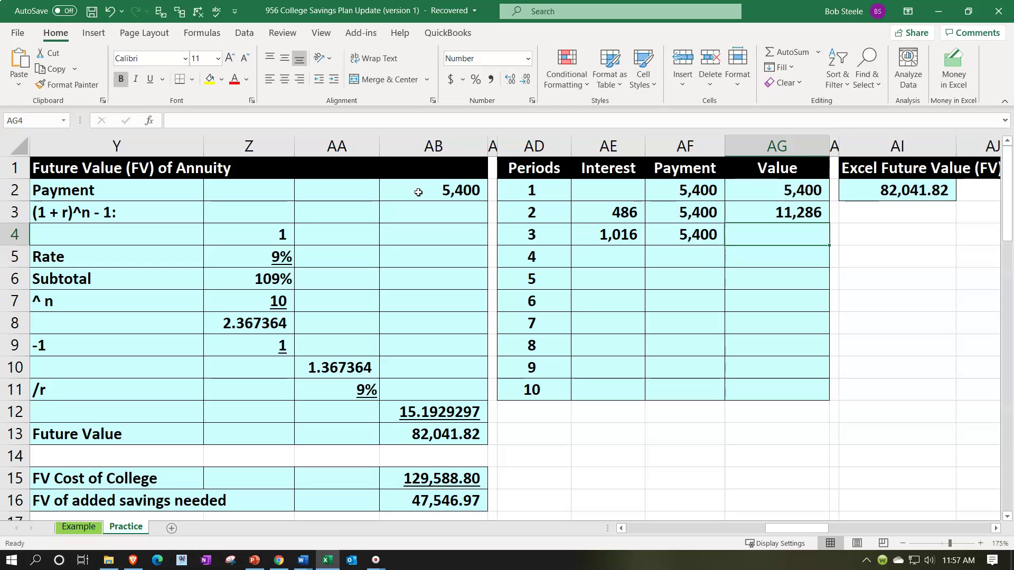
{"action": "type", "text": "="}
{"action": "key", "text": "Up"}
{"action": "type", "text": "+"}
{"action": "key", "text": "Left"}
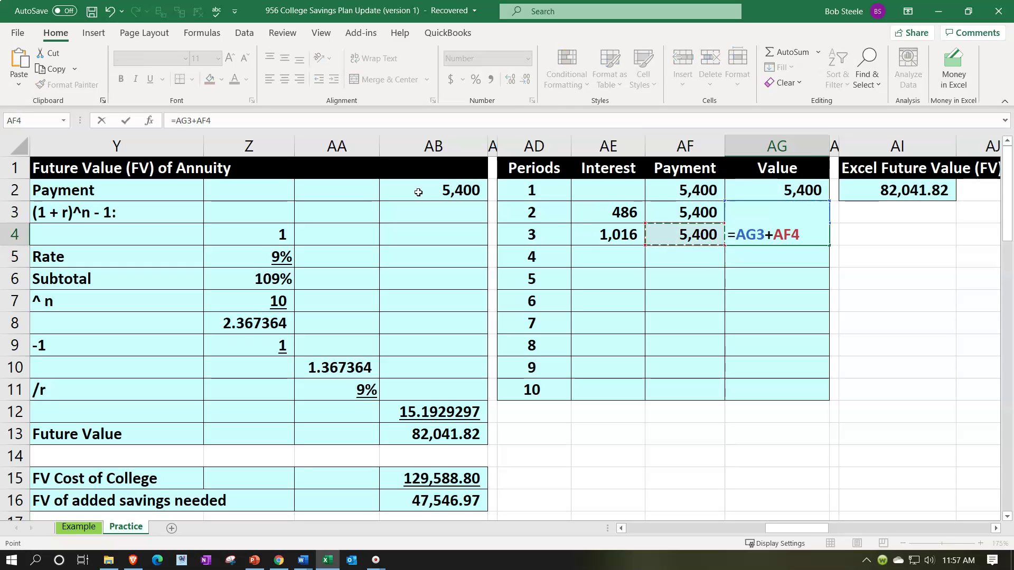
{"action": "key", "text": "Left"}
{"action": "type", "text": "+"}
{"action": "key", "text": "Left"}
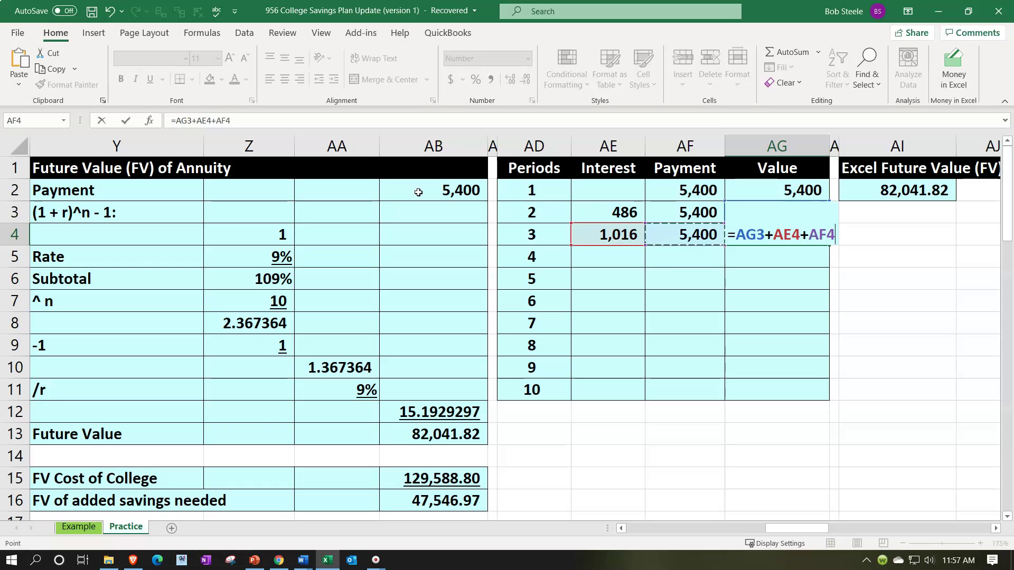
{"action": "key", "text": "Return"}
- Calculate the period 4 interest in AE5 with the formula =AG4*Z5
{"action": "key", "text": "Left"}
{"action": "key", "text": "Left"}
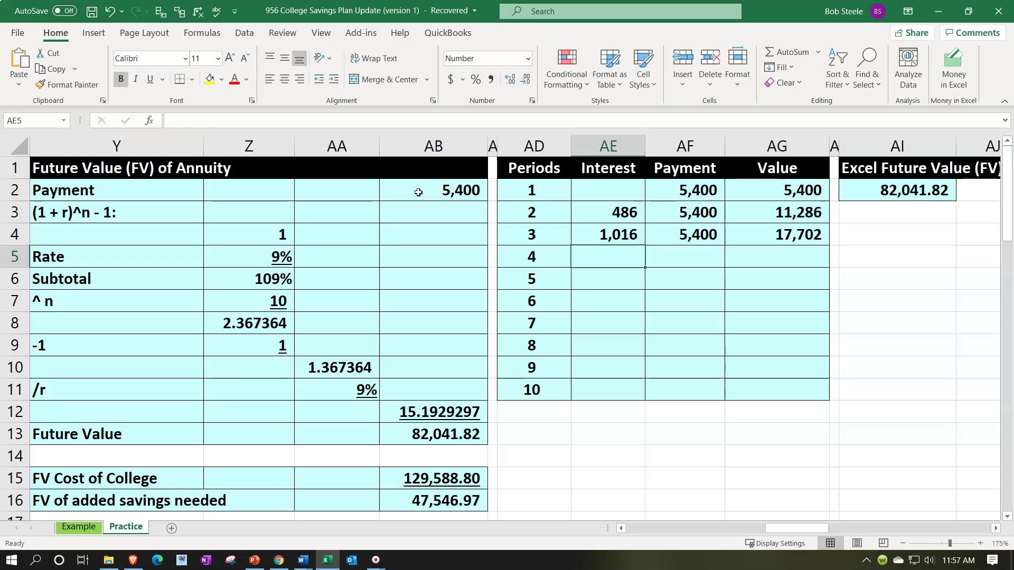
{"action": "type", "text": "="}
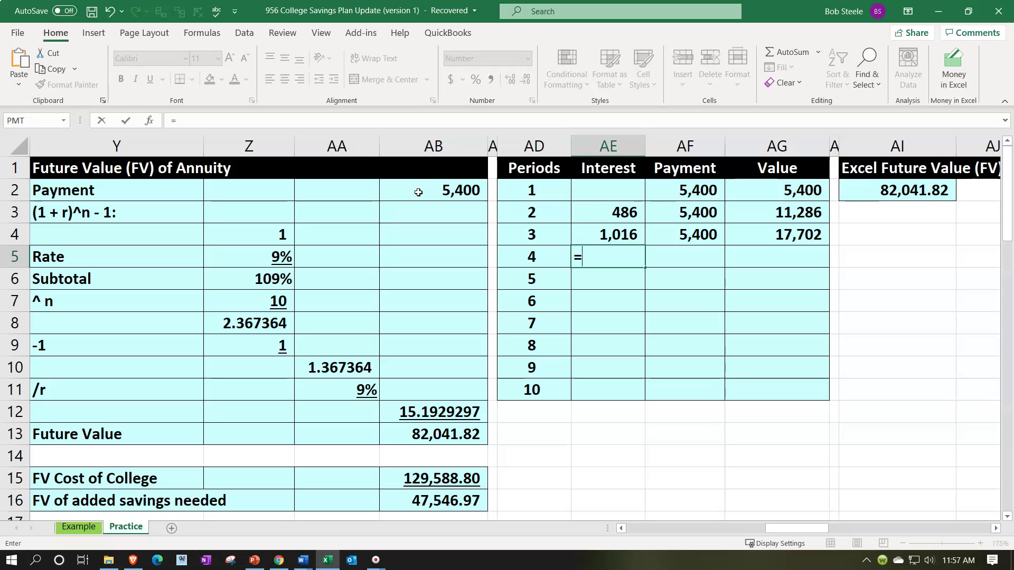
{"action": "key", "text": "Right"}
{"action": "key", "text": "Right"}
{"action": "key", "text": "Up"}
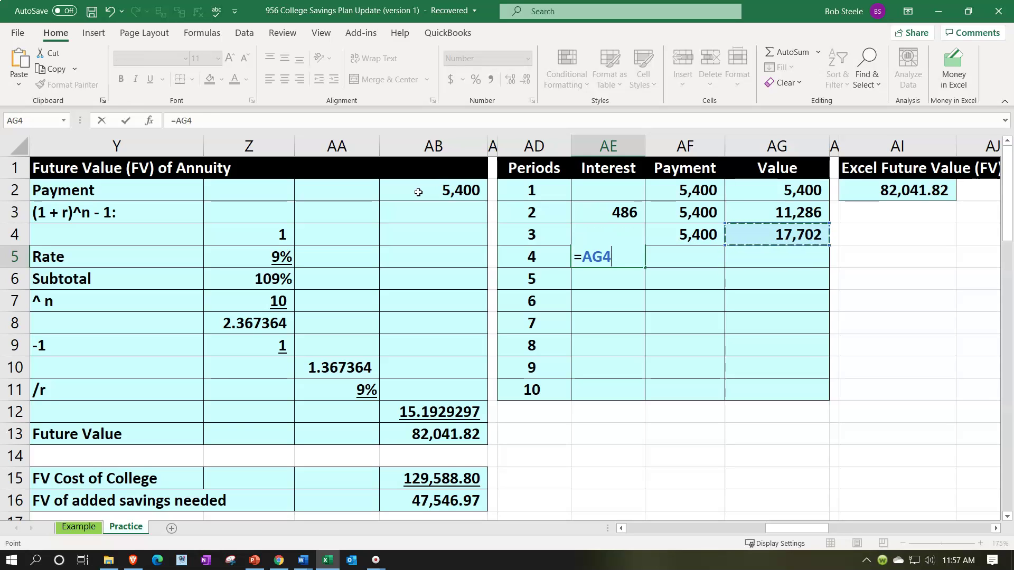
{"action": "type", "text": "*"}
{"action": "key", "text": "Left"}
{"action": "key", "text": "Left"}
{"action": "key", "text": "Left"}
{"action": "key", "text": "Left"}
{"action": "key", "text": "Left"}
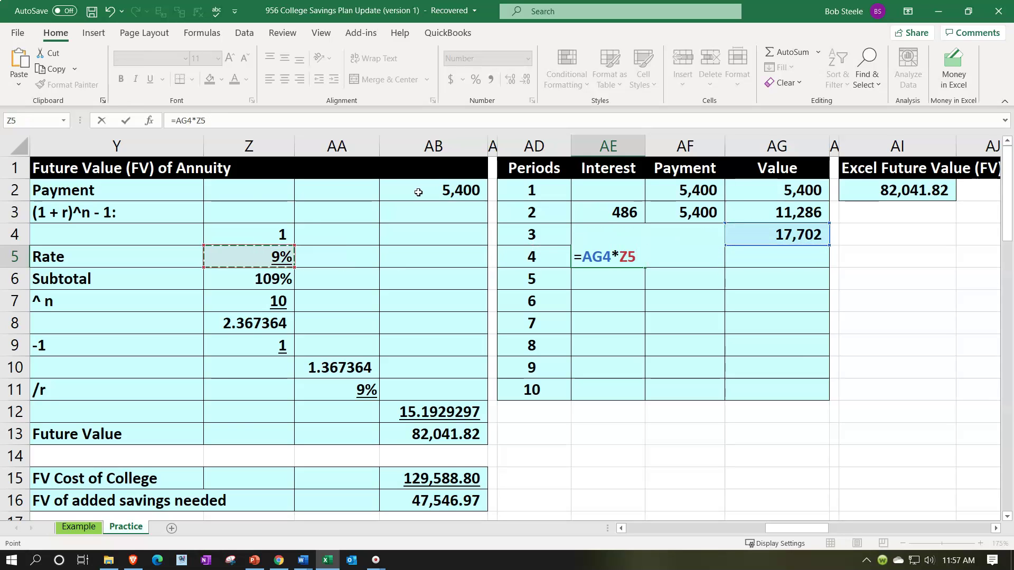
{"action": "key", "text": "Return"}
- Set the period 4 payment in AF5 equal to the period 3 payment with =AF4
{"action": "key", "text": "Right"}
{"action": "key", "text": "Up"}
{"action": "type", "text": "="}
{"action": "key", "text": "Up"}
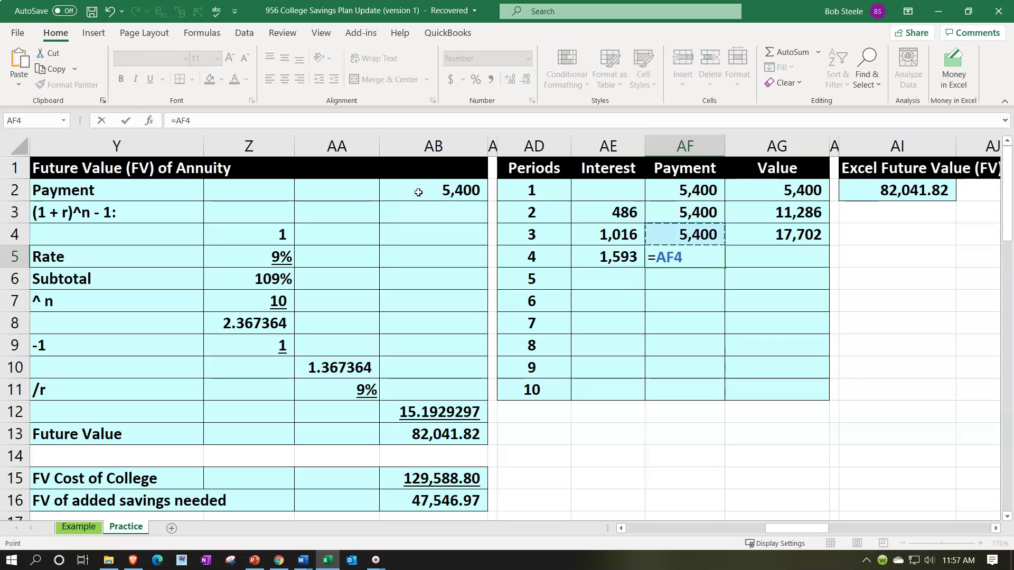
{"action": "key", "text": "Return"}
- Calculate the period 4 value in AG5 by adding its interest and payment to the prior value in AG4
{"action": "key", "text": "Right"}
{"action": "key", "text": "Up"}
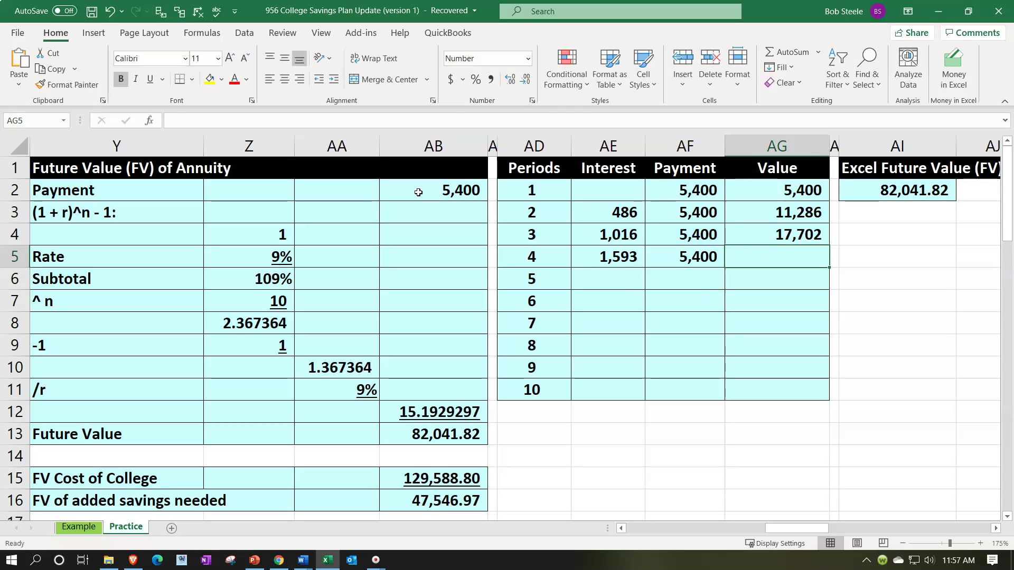
{"action": "type", "text": "="}
{"action": "key", "text": "Up"}
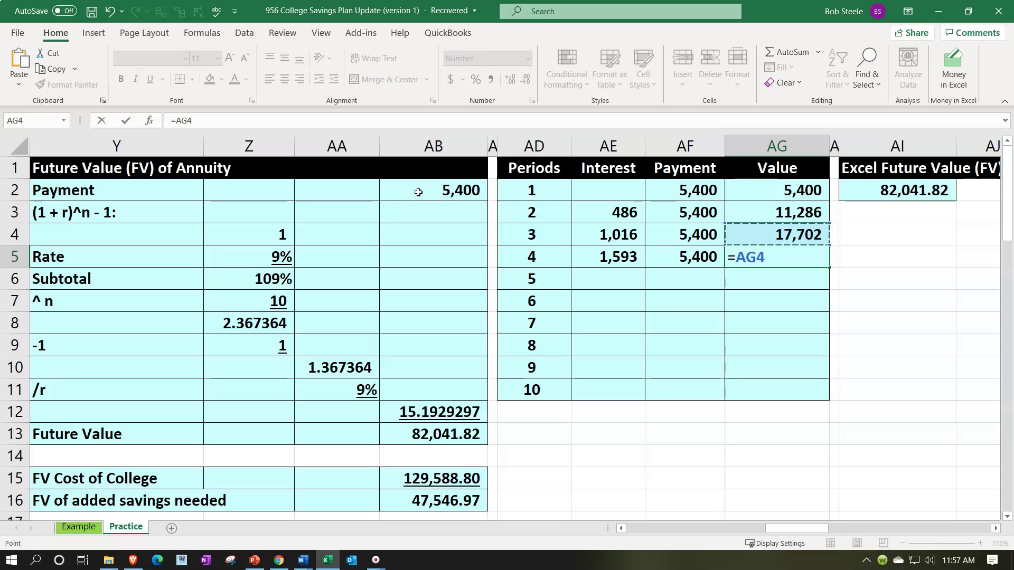
{"action": "type", "text": "+"}
{"action": "key", "text": "Left"}
{"action": "key", "text": "Left"}
{"action": "type", "text": "+"}
{"action": "key", "text": "Left"}
{"action": "key", "text": "Return"}
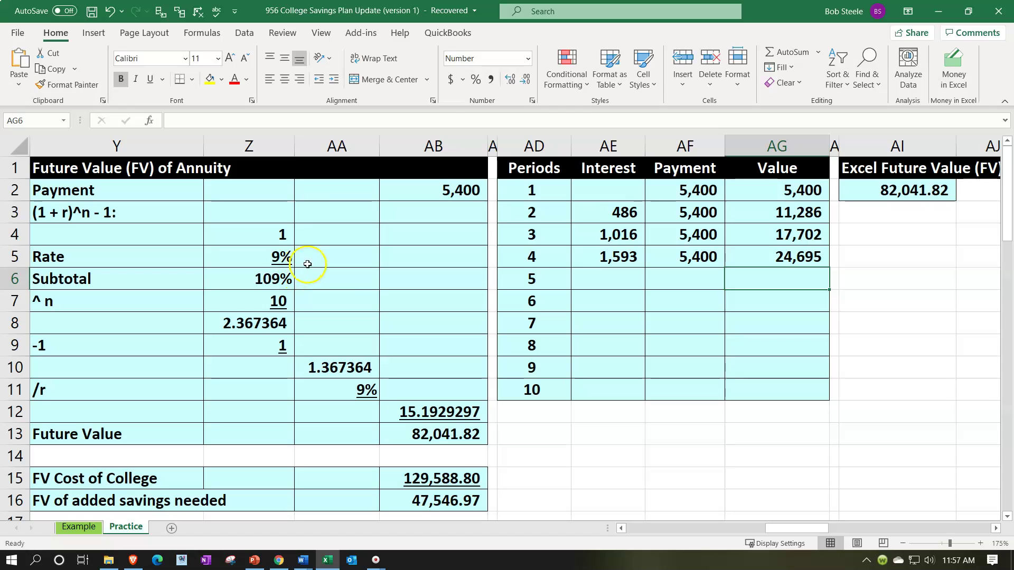
- Make the rate reference in the AE5 interest formula absolute so that it reads =AG4*$Z$5
{"action": "double_click", "coordinate": [627, 257]}
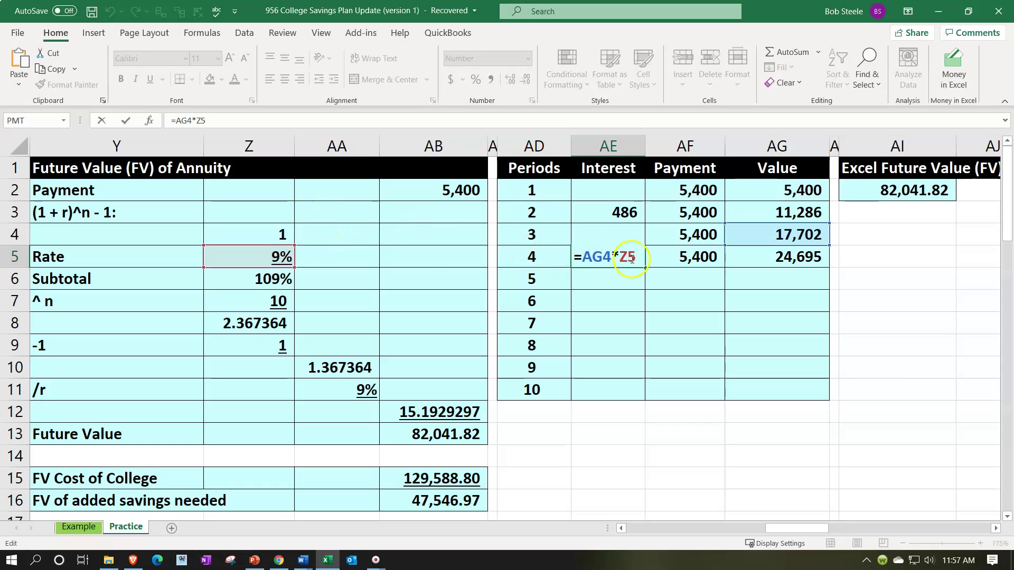
{"action": "key", "text": "F4"}
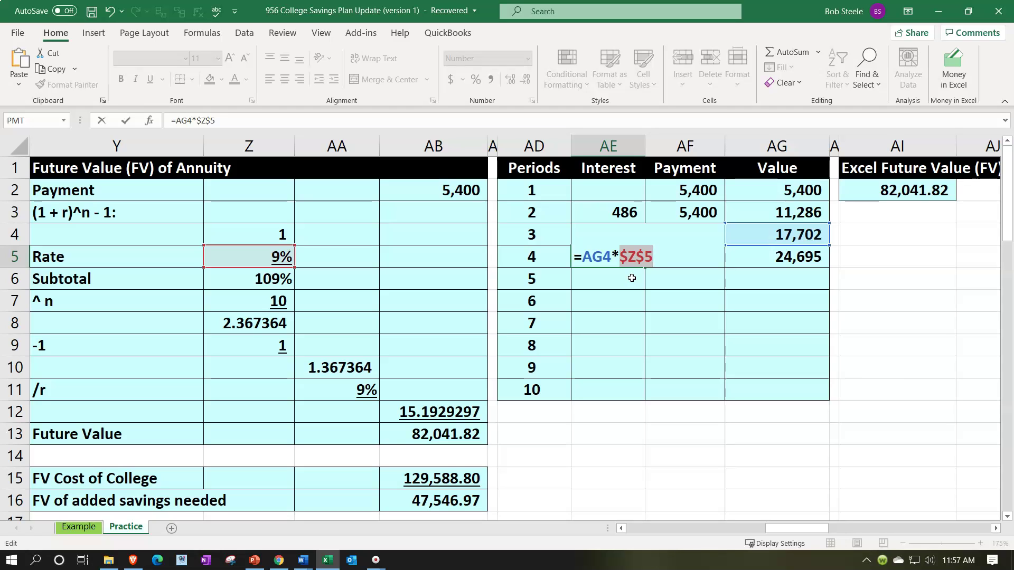
{"action": "key", "text": "Return"}
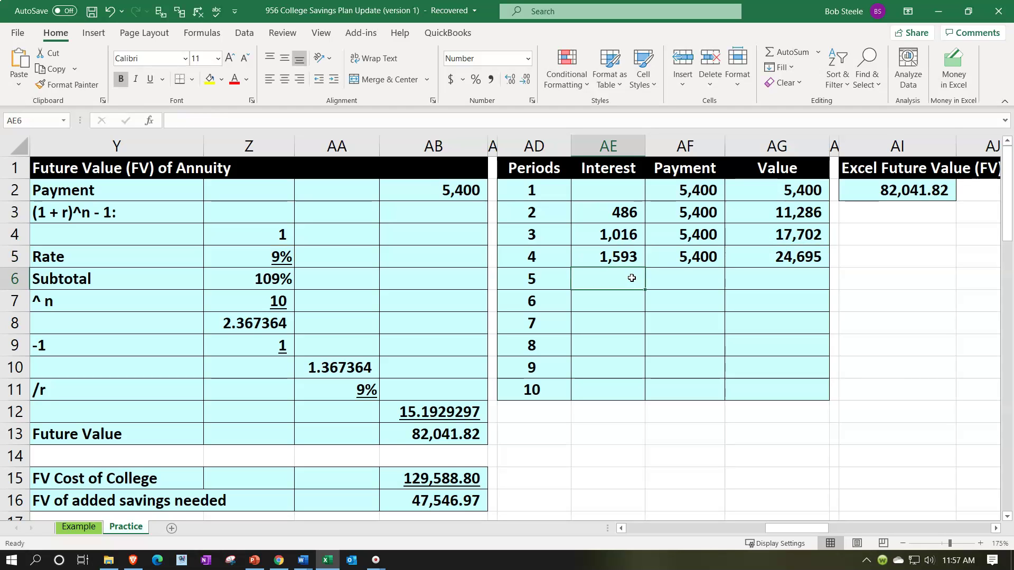
{"action": "double_click", "coordinate": [617, 256]}
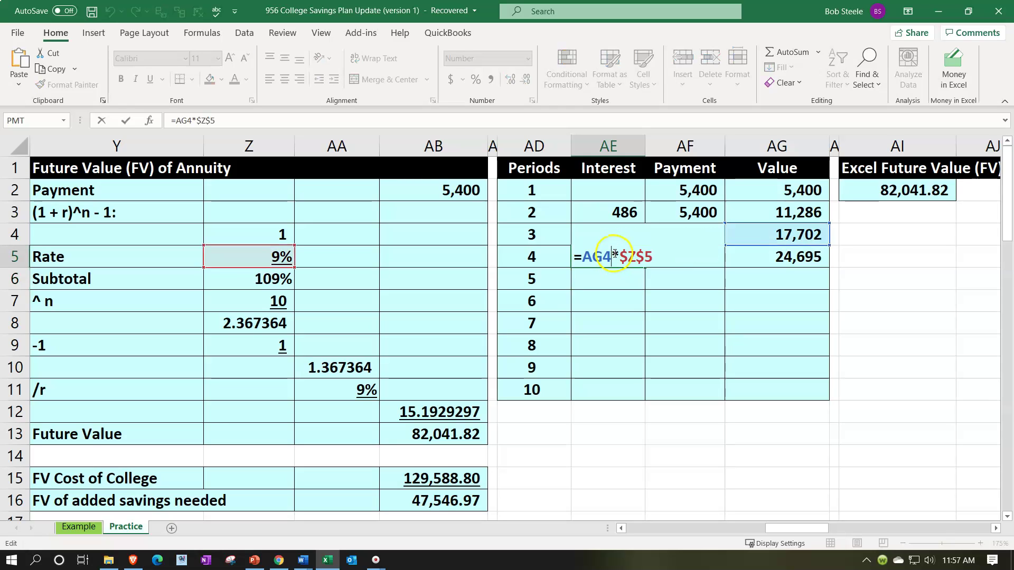
{"action": "key", "text": "Return"}
- Fill the period 4 interest, payment and value formulas in AE5:AG5 down through period 10 in row 11
{"action": "left_click_drag", "start_coordinate": [613, 256], "coordinate": [745, 255]}
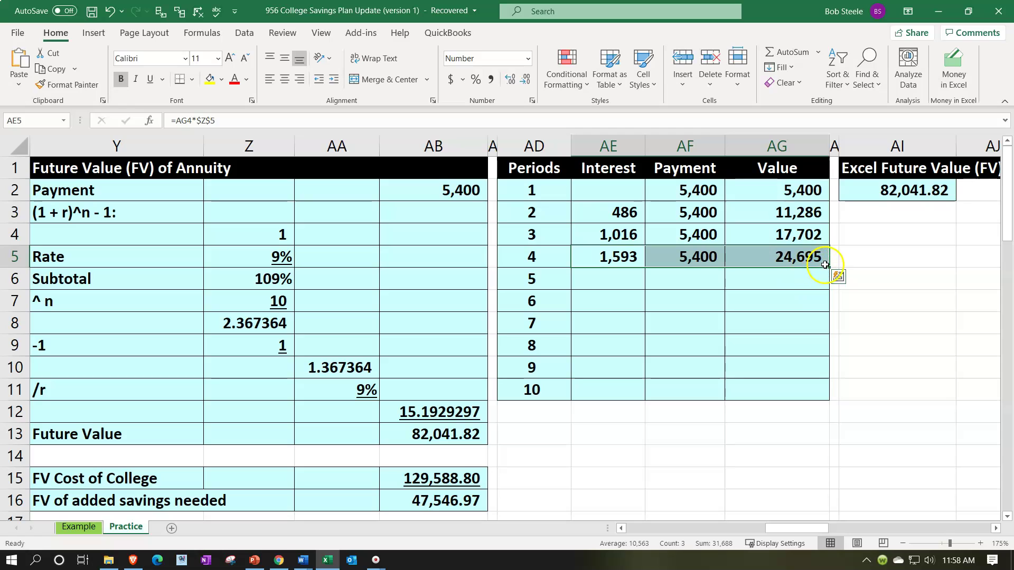
{"action": "left_click_drag", "start_coordinate": [828, 267], "coordinate": [824, 395]}
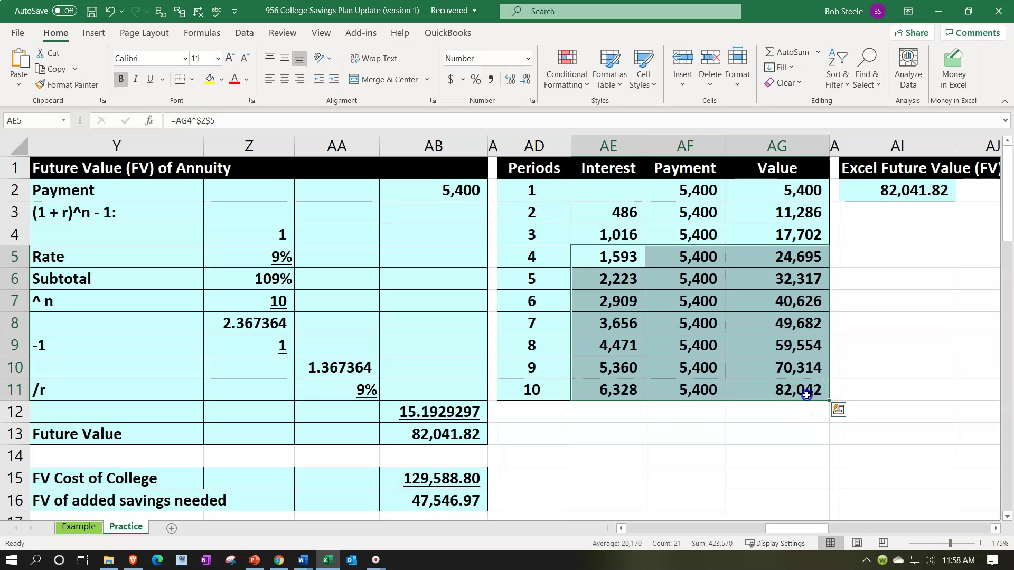
{"action": "left_click", "coordinate": [780, 437]}
- Link the Amount in AO2 of the annuity table calculation to the 5,400 of period 1 in the payment schedule
{"action": "left_click", "coordinate": [757, 246]}
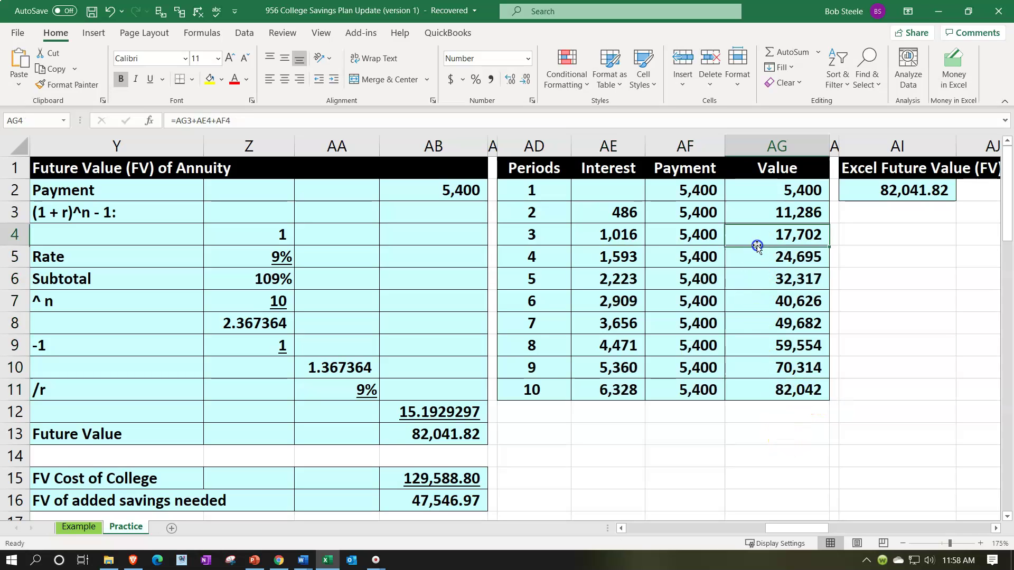
{"action": "key", "text": "Right"}
{"action": "key", "text": "Right"}
{"action": "key", "text": "Right"}
{"action": "key", "text": "Right"}
{"action": "key", "text": "Right"}
{"action": "key", "text": "Right"}
{"action": "key", "text": "Right"}
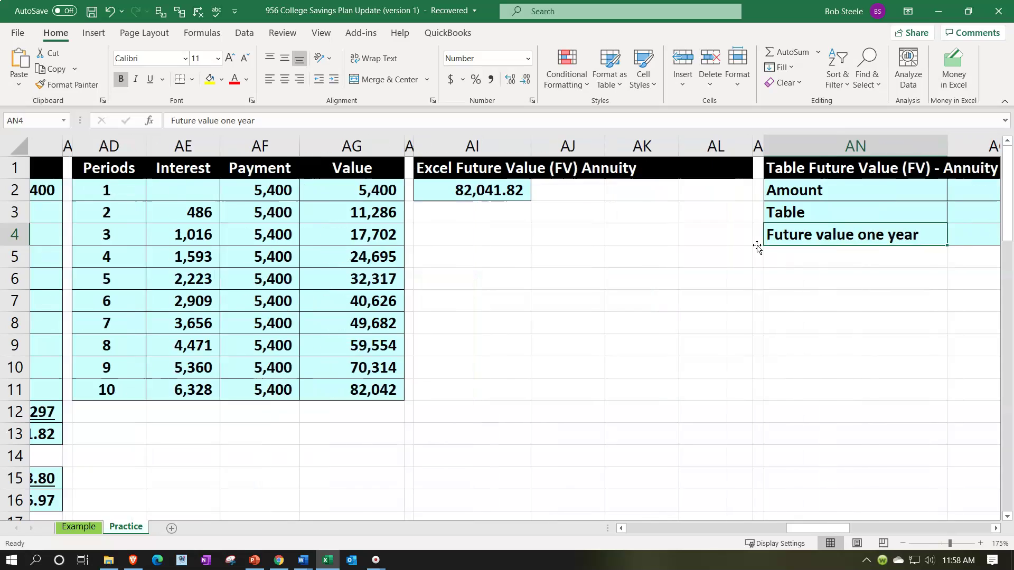
{"action": "key", "text": "Right"}
{"action": "key", "text": "Up"}
{"action": "key", "text": "Up"}
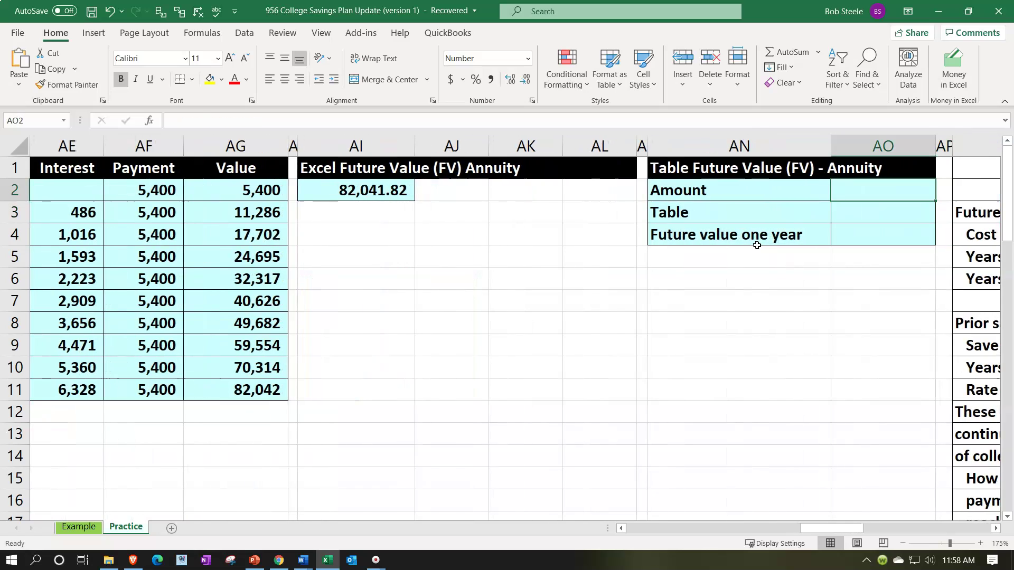
{"action": "type", "text": "="}
{"action": "key", "text": "Left"}
{"action": "key", "text": "Left"}
{"action": "key", "text": "Left"}
{"action": "key", "text": "Left"}
{"action": "key", "text": "Left"}
{"action": "key", "text": "Left"}
{"action": "key", "text": "Left"}
{"action": "key", "text": "Left"}
{"action": "key", "text": "Return"}
- Enter the Table A-2 annuity factor for 10 periods at 9%, 15.1930, as the Table value in AO3
{"action": "key", "text": "Left"}
{"action": "key", "text": "Left"}
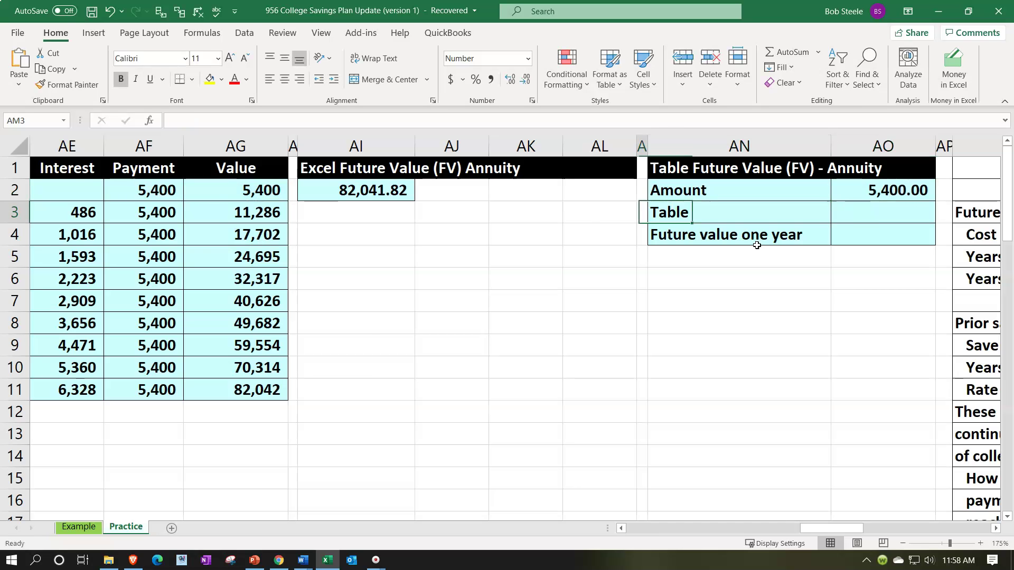
{"action": "key", "text": "Left"}
{"action": "key", "text": "Left"}
{"action": "key", "text": "Left"}
{"action": "key", "text": "Left"}
{"action": "key", "text": "Left"}
{"action": "key", "text": "Left"}
{"action": "key", "text": "Left"}
{"action": "key", "text": "Left"}
{"action": "key", "text": "Left"}
{"action": "key", "text": "Left"}
{"action": "key", "text": "Left"}
{"action": "key", "text": "Left"}
{"action": "key", "text": "Left"}
{"action": "key", "text": "Left"}
{"action": "key", "text": "Left"}
{"action": "key", "text": "Left"}
{"action": "key", "text": "Left"}
{"action": "key", "text": "Left"}
{"action": "key", "text": "Left"}
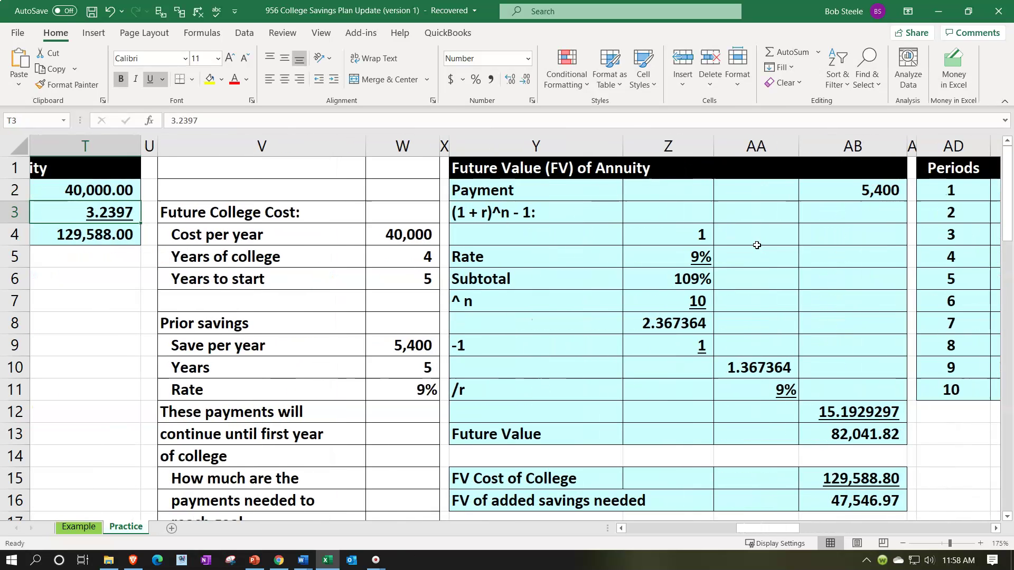
{"action": "scroll", "coordinate": [765, 267], "scroll_direction": "down", "scroll_amount": 2}
{"action": "scroll", "coordinate": [767, 268], "scroll_direction": "down", "scroll_amount": 1}
{"action": "scroll", "coordinate": [767, 268], "scroll_direction": "up", "scroll_amount": 3}
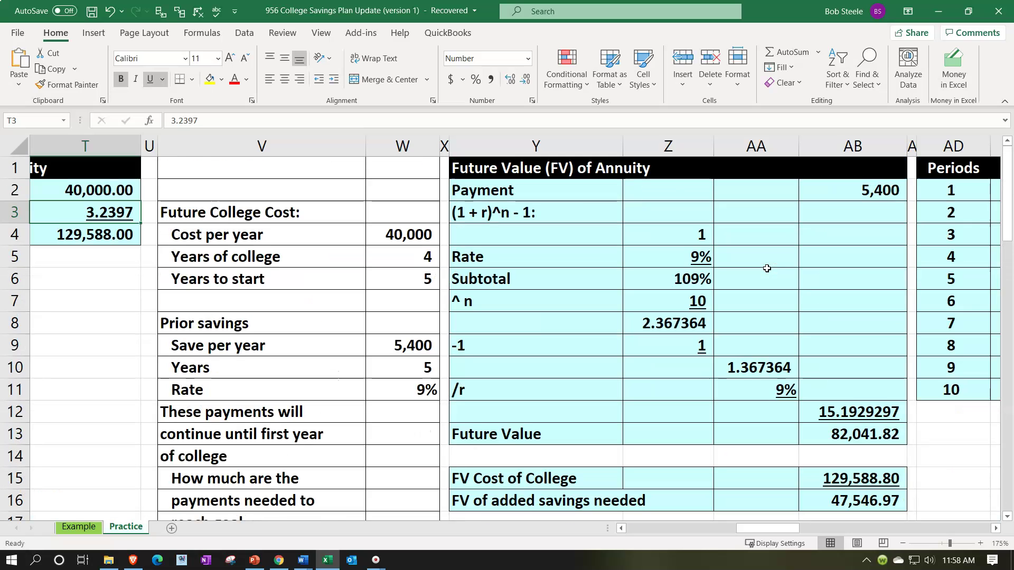
{"action": "scroll", "coordinate": [767, 268], "scroll_direction": "down", "scroll_amount": 2}
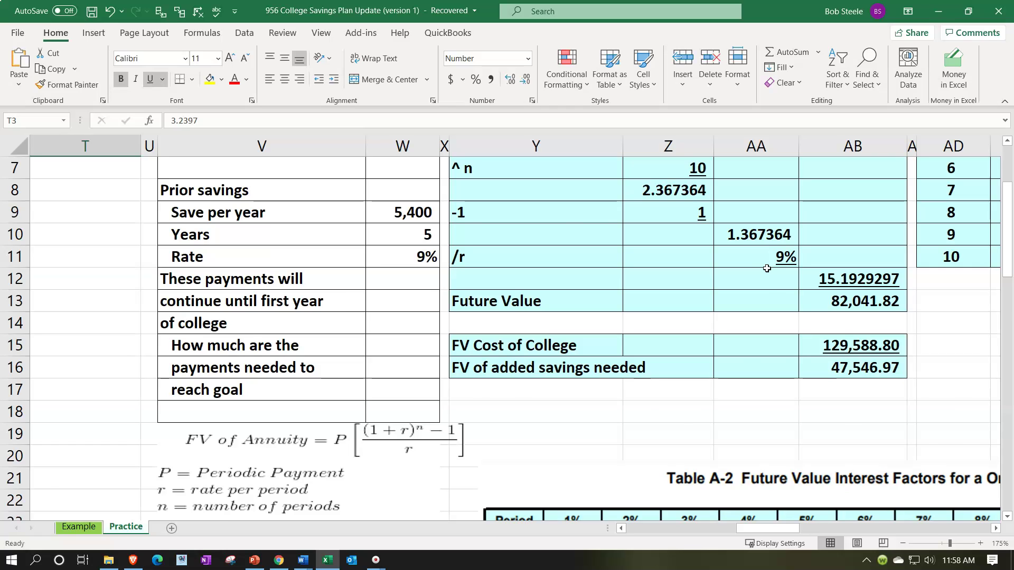
{"action": "scroll", "coordinate": [767, 269], "scroll_direction": "down", "scroll_amount": 2}
{"action": "left_click_drag", "start_coordinate": [787, 529], "coordinate": [811, 526]}
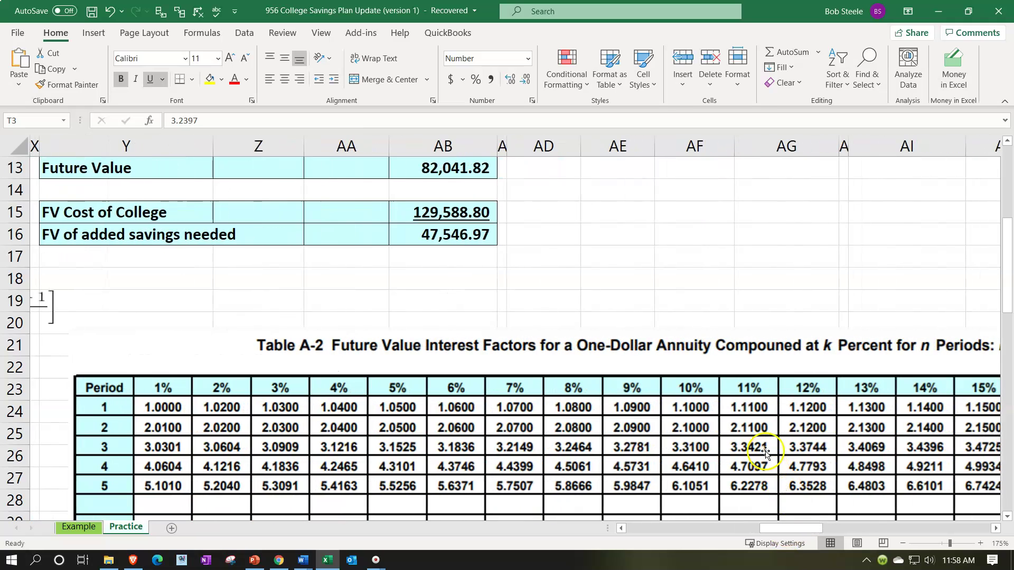
{"action": "scroll", "coordinate": [627, 425], "scroll_direction": "down", "scroll_amount": 1}
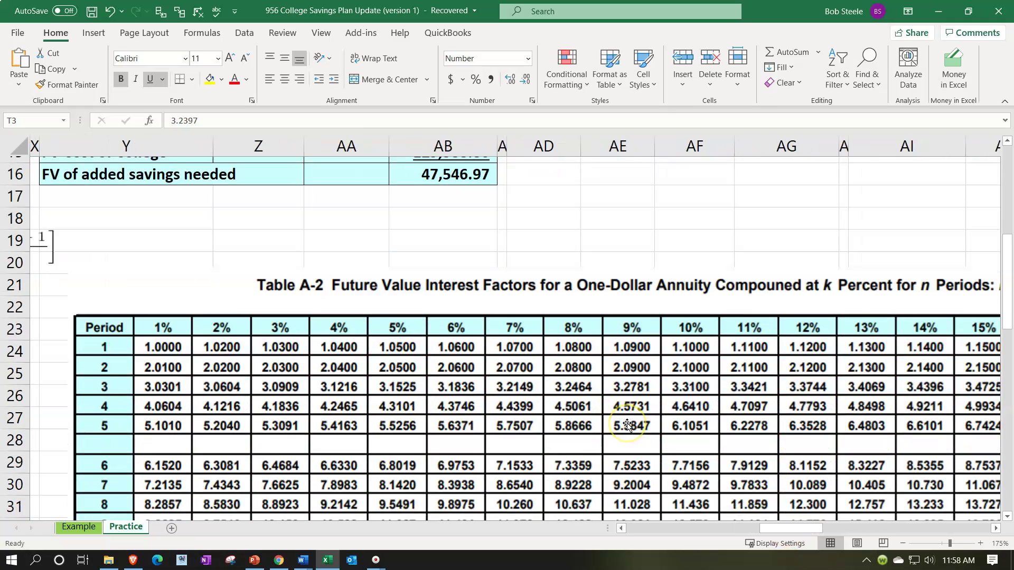
{"action": "scroll", "coordinate": [627, 425], "scroll_direction": "down", "scroll_amount": 2}
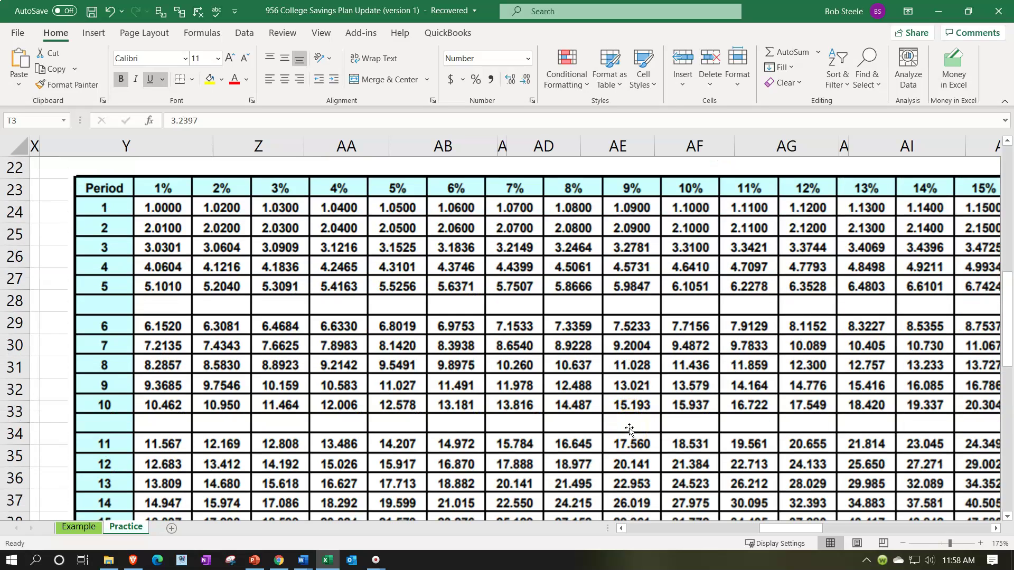
{"action": "scroll", "coordinate": [629, 430], "scroll_direction": "up", "scroll_amount": 7}
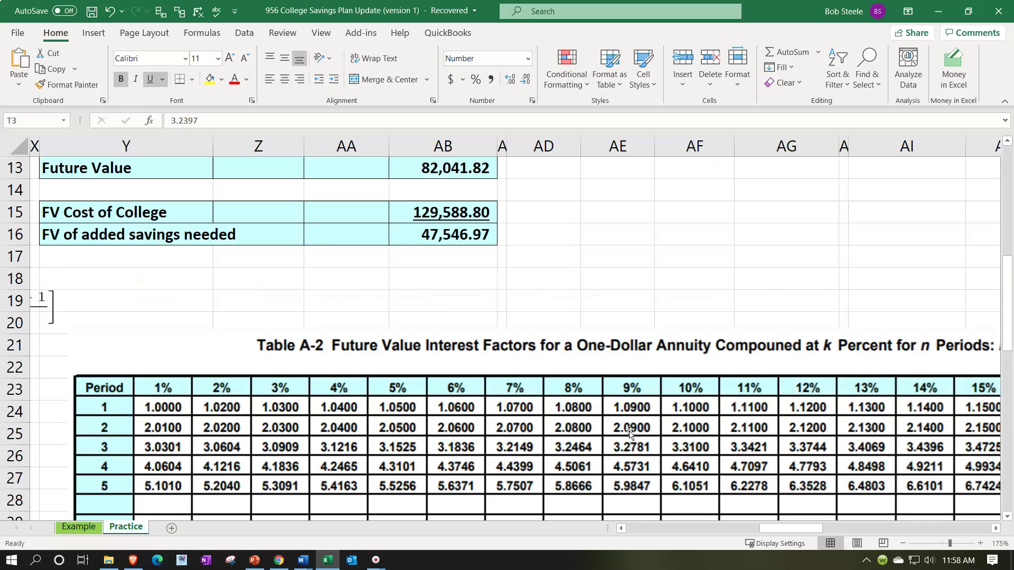
{"action": "left_click", "coordinate": [848, 255]}
{"action": "key", "text": "Right"}
{"action": "key", "text": "Right"}
{"action": "key", "text": "Right"}
{"action": "key", "text": "Right"}
{"action": "key", "text": "Right"}
{"action": "key", "text": "Right"}
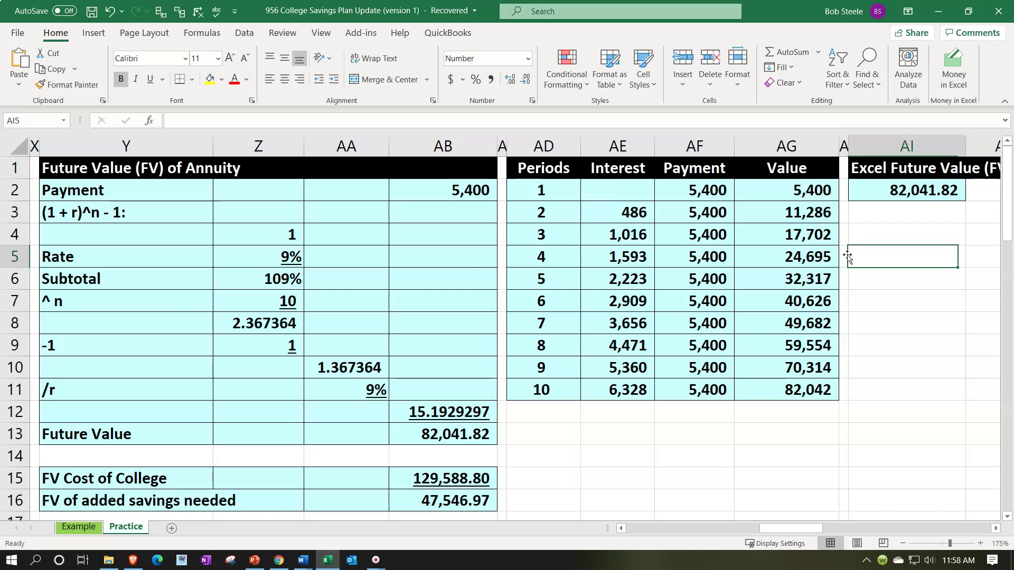
{"action": "key", "text": "Right"}
{"action": "key", "text": "Up"}
{"action": "key", "text": "Up"}
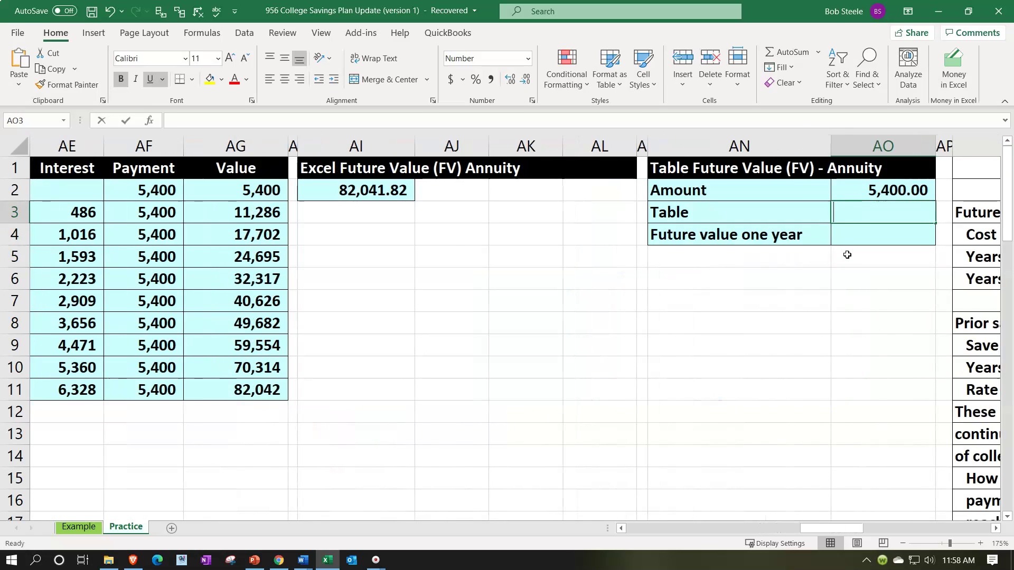
{"action": "type", "text": "15.1930"}
{"action": "key", "text": "Return"}
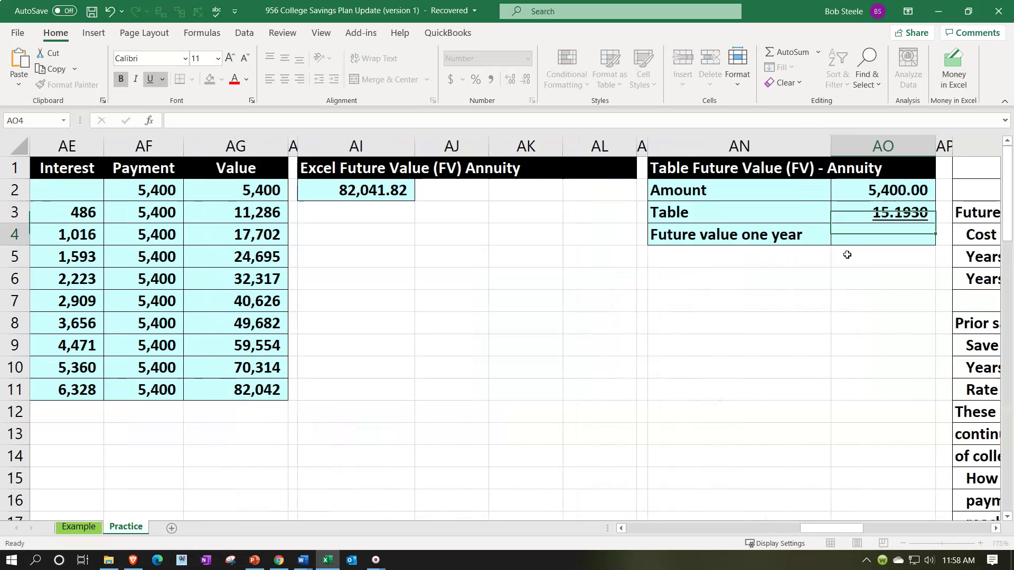
- Calculate the future value in AO4 as =AO2*AO3 and compare it with the FV function result in AI2
{"action": "type", "text": "="}
{"action": "key", "text": "Up"}
{"action": "key", "text": "Up"}
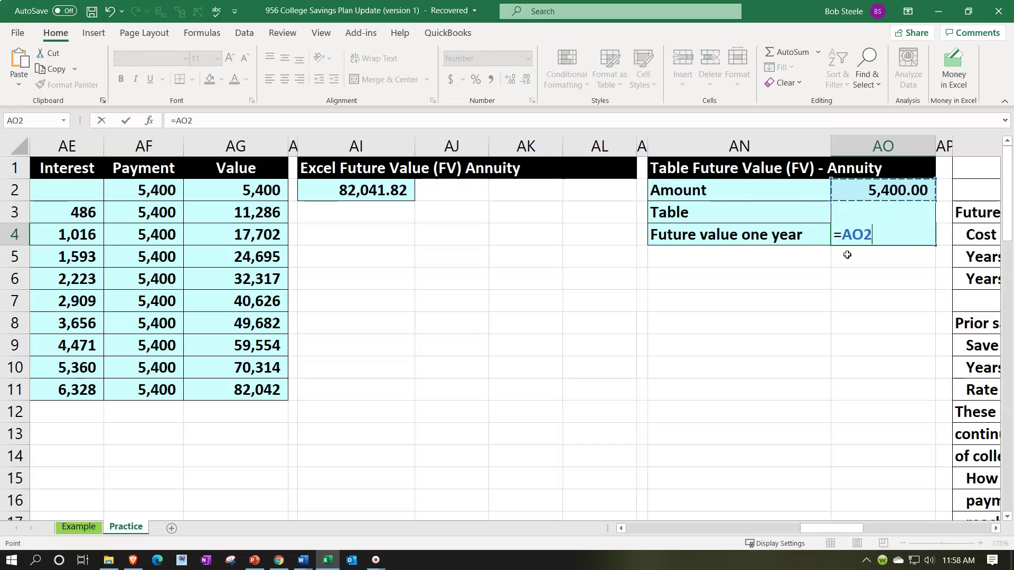
{"action": "type", "text": "*"}
{"action": "key", "text": "Up"}
{"action": "key", "text": "Return"}
{"action": "key", "text": "Up"}
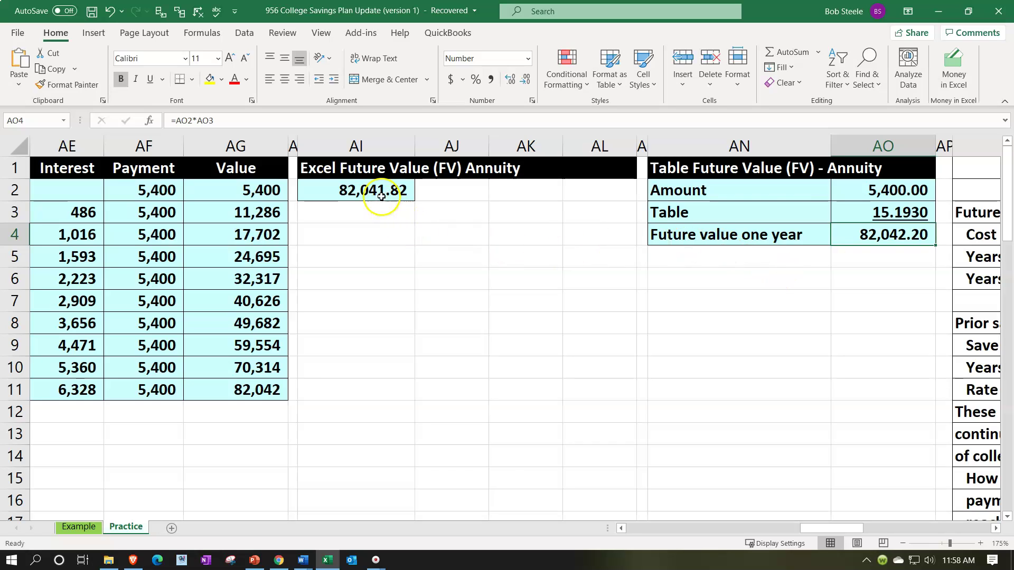
{"action": "left_click", "coordinate": [383, 191]}
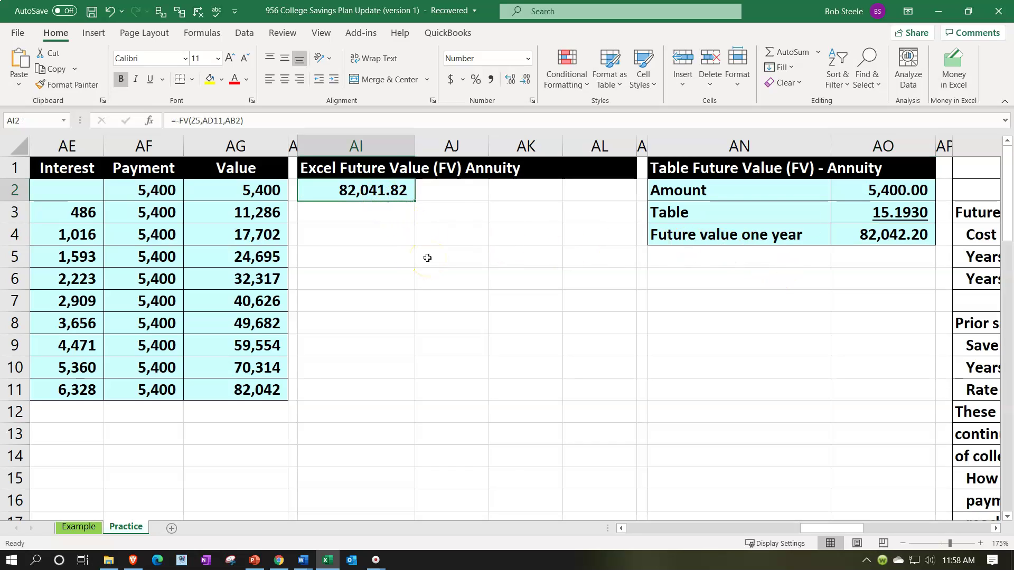
- Link the FV of added savings needed in AW15 to the same item of the prior annuity calculation in AB16
{"action": "key", "text": "Right"}
{"action": "key", "text": "Right"}
{"action": "key", "text": "Right"}
{"action": "key", "text": "Right"}
{"action": "key", "text": "Right"}
{"action": "key", "text": "Right"}
{"action": "key", "text": "Down"}
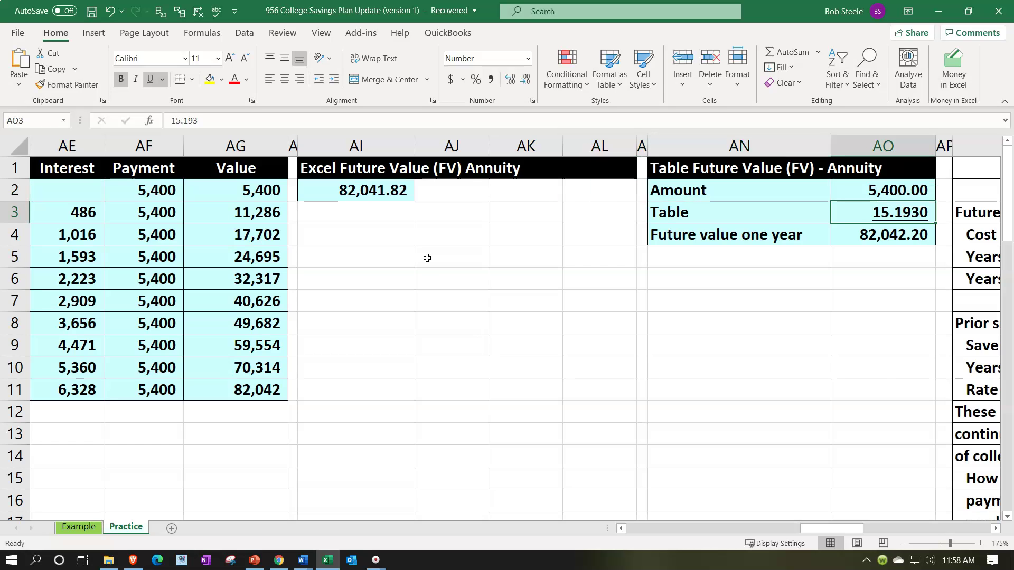
{"action": "key", "text": "Right"}
{"action": "key", "text": "Right"}
{"action": "key", "text": "Right"}
{"action": "key", "text": "Right"}
{"action": "key", "text": "Right"}
{"action": "key", "text": "Right"}
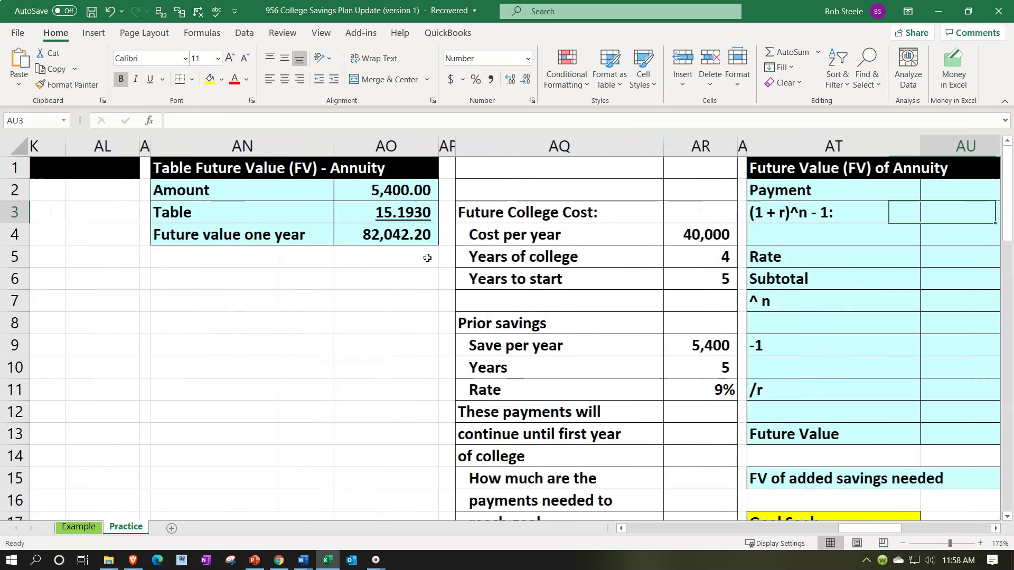
{"action": "key", "text": "Right"}
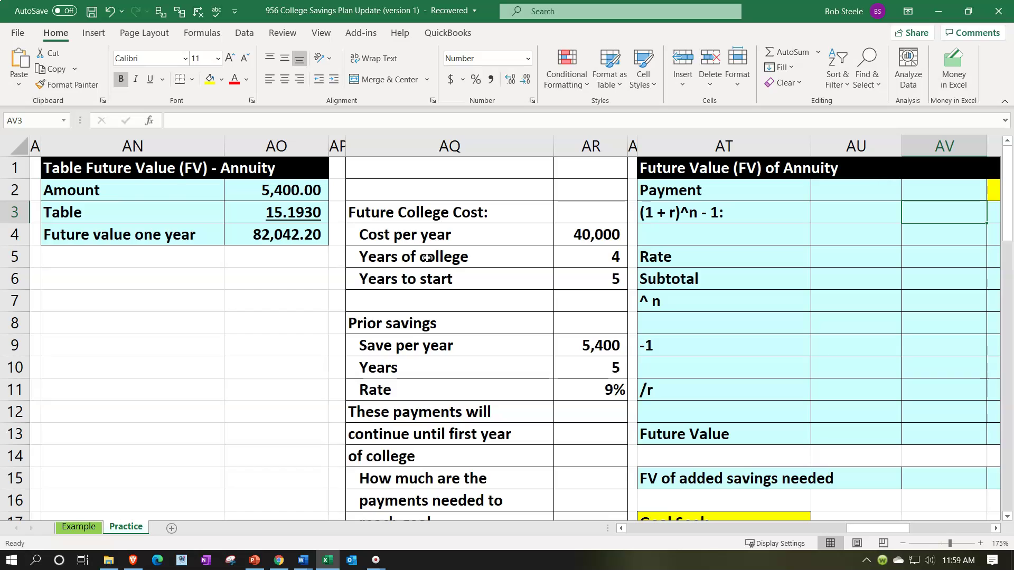
{"action": "key", "text": "Right"}
{"action": "key", "text": "Right"}
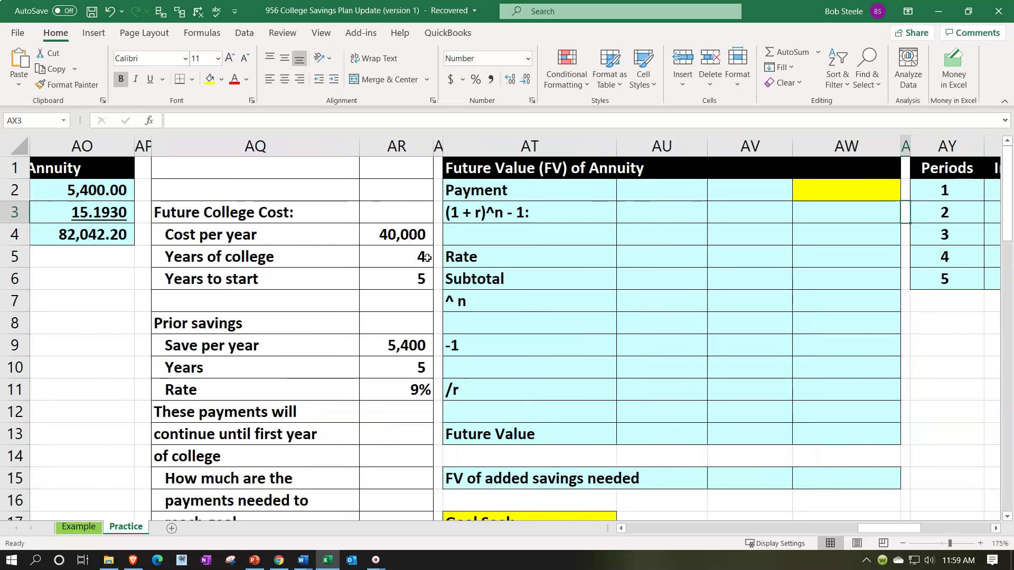
{"action": "scroll", "coordinate": [534, 431], "scroll_direction": "down", "scroll_amount": 1}
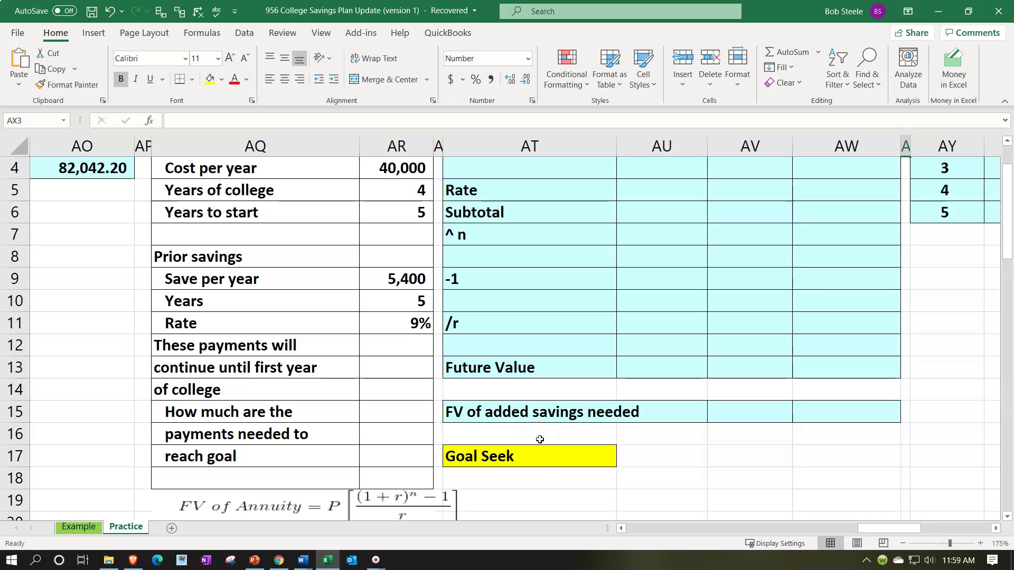
{"action": "left_click", "coordinate": [823, 411]}
{"action": "type", "text": "="}
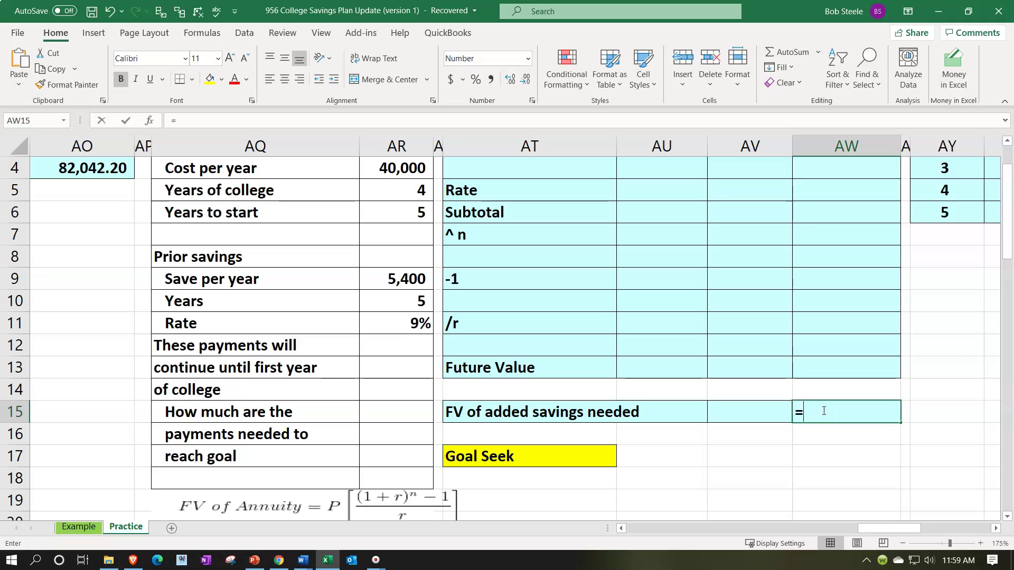
{"action": "key", "text": "Left"}
{"action": "key", "text": "Left"}
{"action": "key", "text": "Left"}
{"action": "key", "text": "Left"}
{"action": "key", "text": "Left"}
{"action": "key", "text": "Left"}
{"action": "key", "text": "Left"}
{"action": "key", "text": "Left"}
{"action": "key", "text": "Left"}
{"action": "key", "text": "Left"}
{"action": "key", "text": "Left"}
{"action": "key", "text": "Left"}
{"action": "key", "text": "Left"}
{"action": "key", "text": "Left"}
{"action": "key", "text": "Left"}
{"action": "key", "text": "Left"}
{"action": "key", "text": "Left"}
{"action": "key", "text": "Left"}
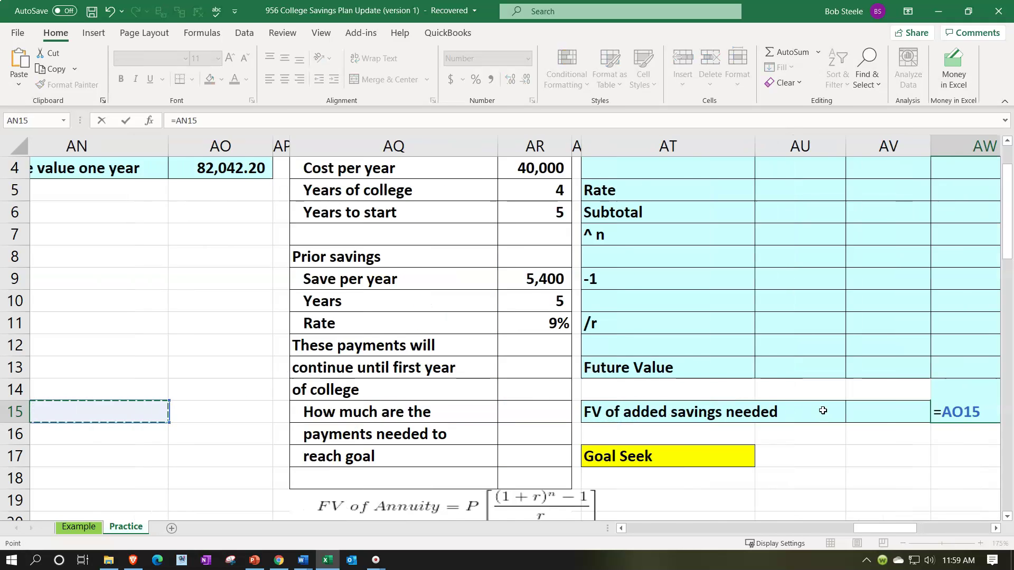
{"action": "key", "text": "Left"}
{"action": "key", "text": "Left"}
{"action": "key", "text": "Left"}
{"action": "key", "text": "Left"}
{"action": "key", "text": "Left"}
{"action": "key", "text": "Left"}
{"action": "key", "text": "Left"}
{"action": "key", "text": "Left"}
{"action": "key", "text": "Left"}
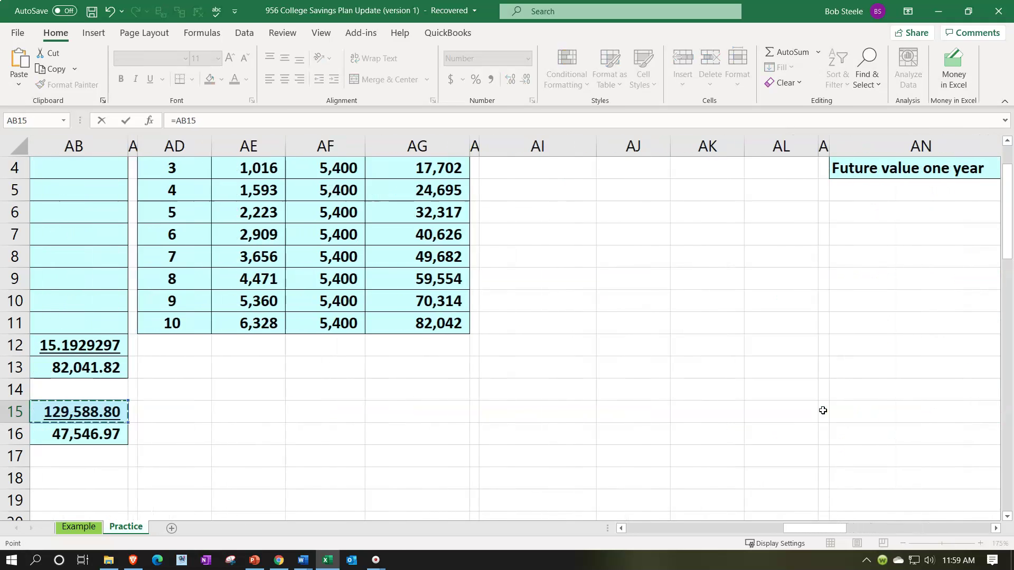
{"action": "key", "text": "Right"}
{"action": "key", "text": "Right"}
{"action": "key", "text": "Right"}
{"action": "key", "text": "Right"}
{"action": "key", "text": "Right"}
{"action": "key", "text": "Right"}
{"action": "key", "text": "Right"}
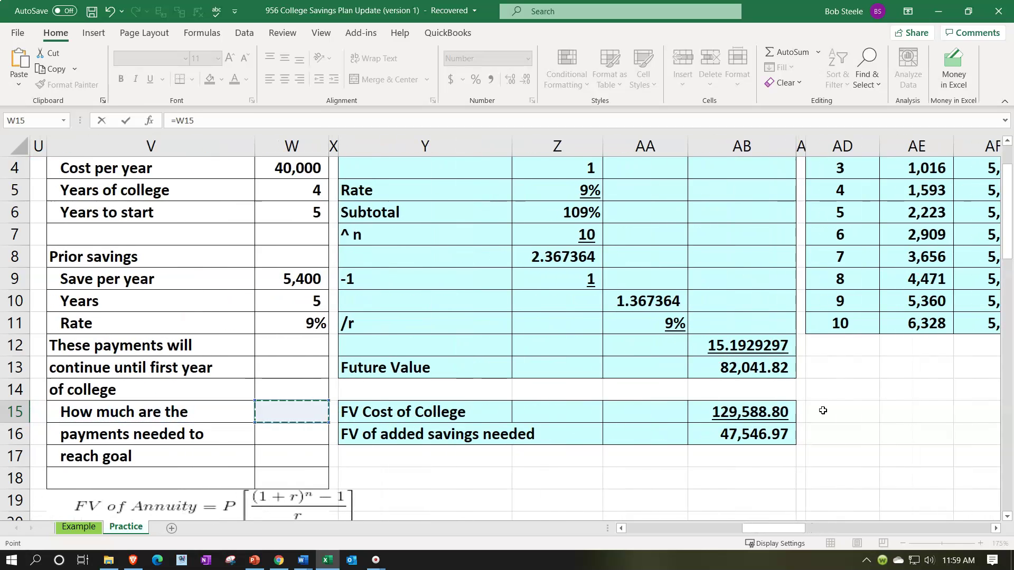
{"action": "key", "text": "Down"}
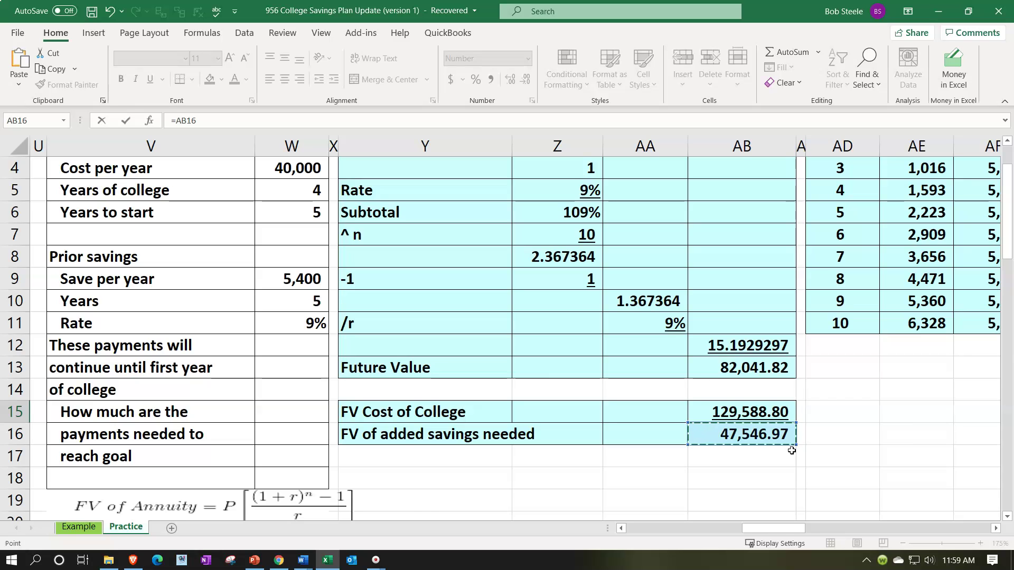
{"action": "key", "text": "Return"}
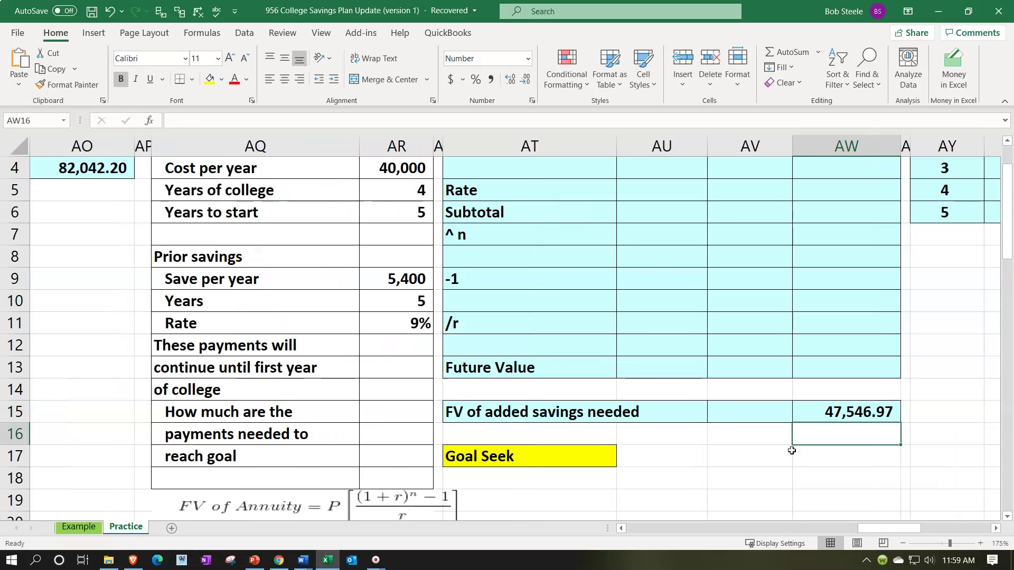
- Examine the blank layouts for the added savings payment: annuity formula, five-period schedule, Excel FV with Goal Seek, and table calculation
{"action": "key", "text": "Right"}
{"action": "key", "text": "Right"}
{"action": "key", "text": "Right"}
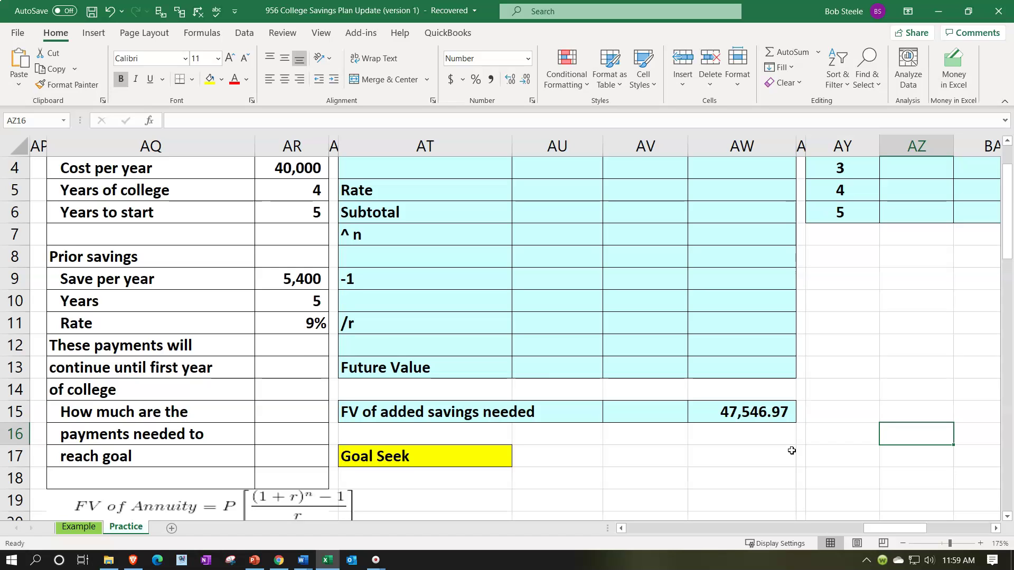
{"action": "left_click", "coordinate": [782, 413]}
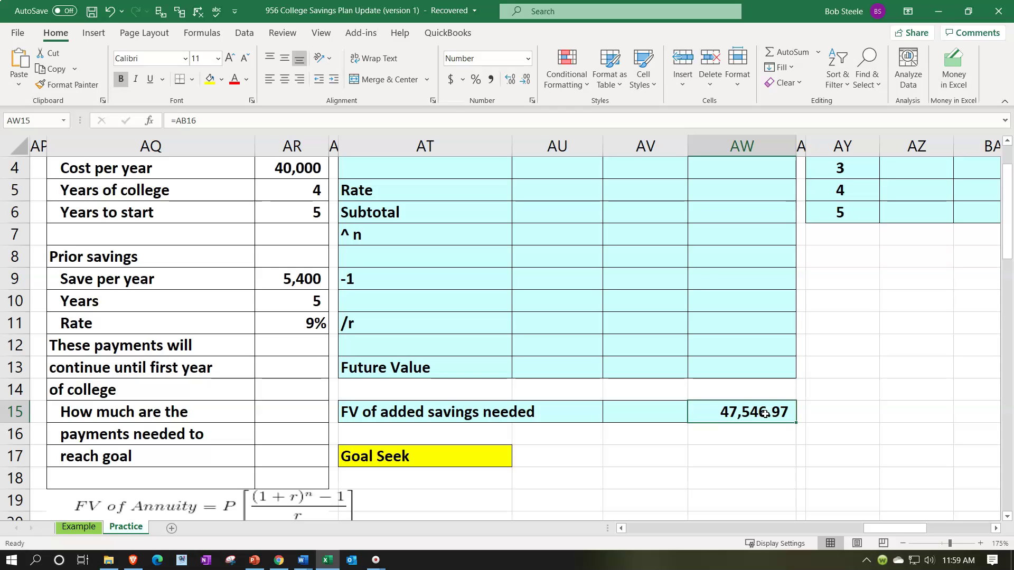
{"action": "scroll", "coordinate": [765, 413], "scroll_direction": "up", "scroll_amount": 1}
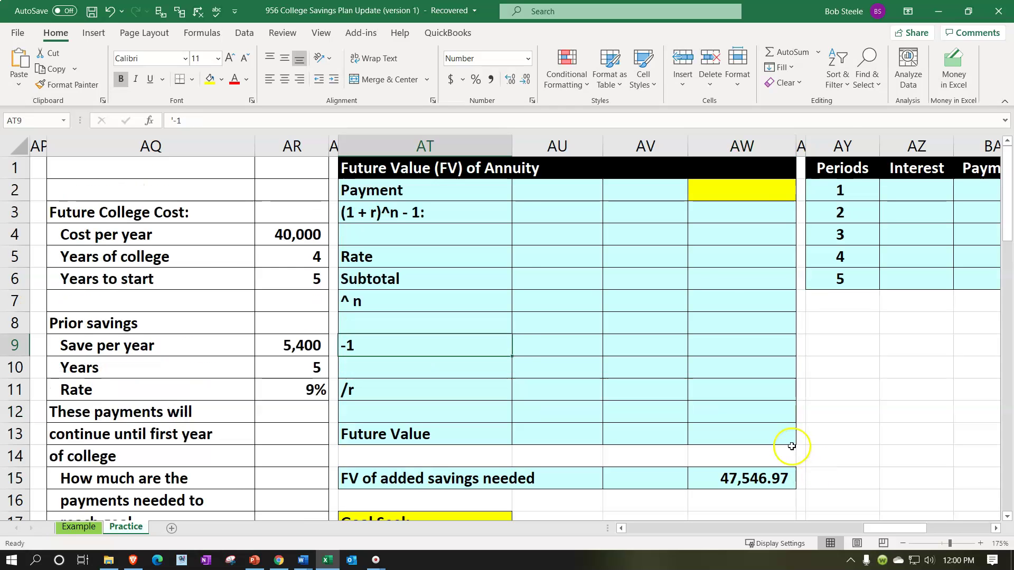
{"action": "left_click", "coordinate": [623, 354]}
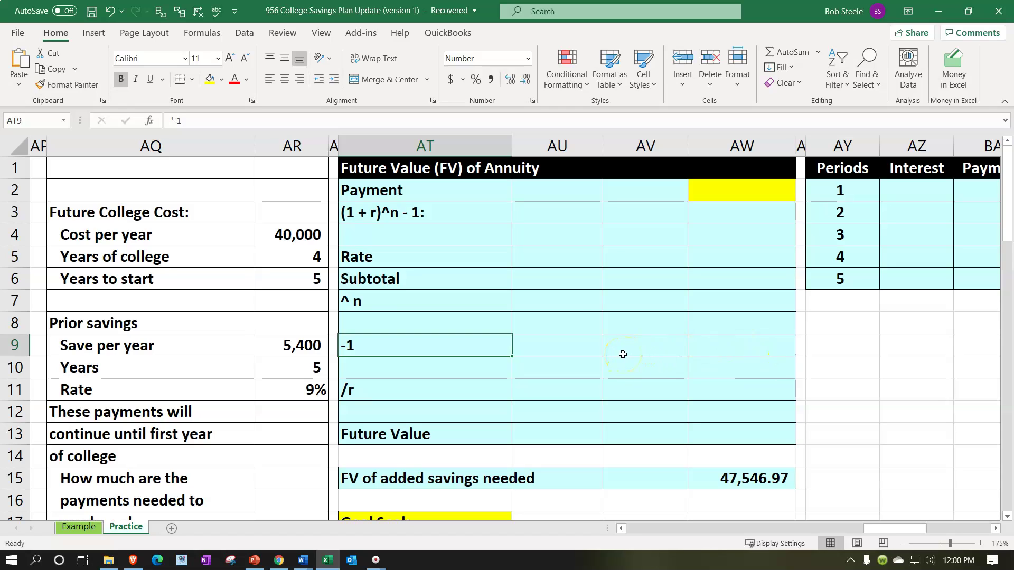
{"action": "left_click", "coordinate": [564, 277]}
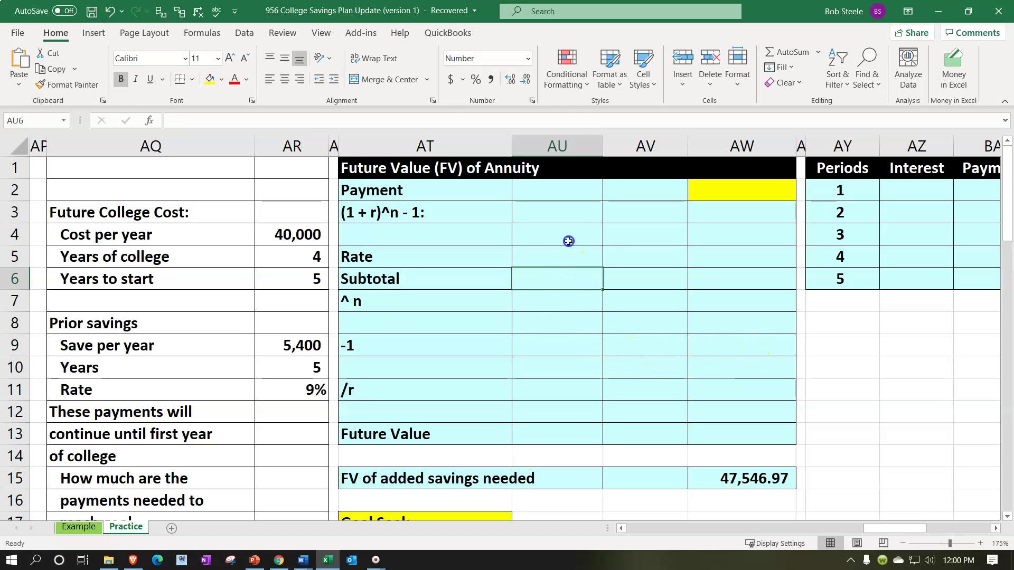
{"action": "left_click", "coordinate": [568, 241]}
{"action": "key", "text": "Right"}
{"action": "key", "text": "Right"}
{"action": "key", "text": "Right"}
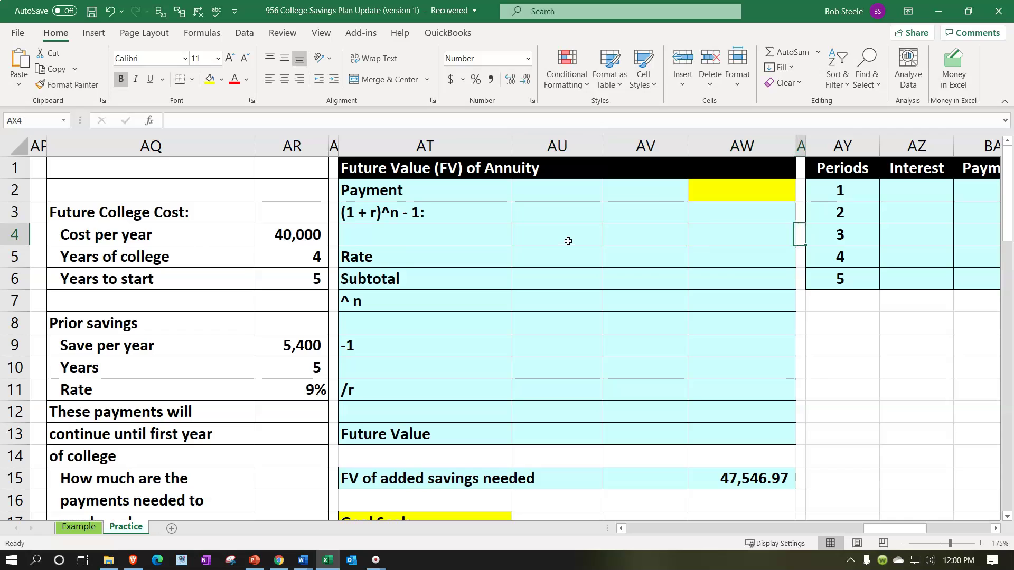
{"action": "key", "text": "Right"}
{"action": "key", "text": "Right"}
{"action": "key", "text": "Right"}
{"action": "key", "text": "Right"}
{"action": "key", "text": "Right"}
{"action": "key", "text": "Right"}
{"action": "key", "text": "Right"}
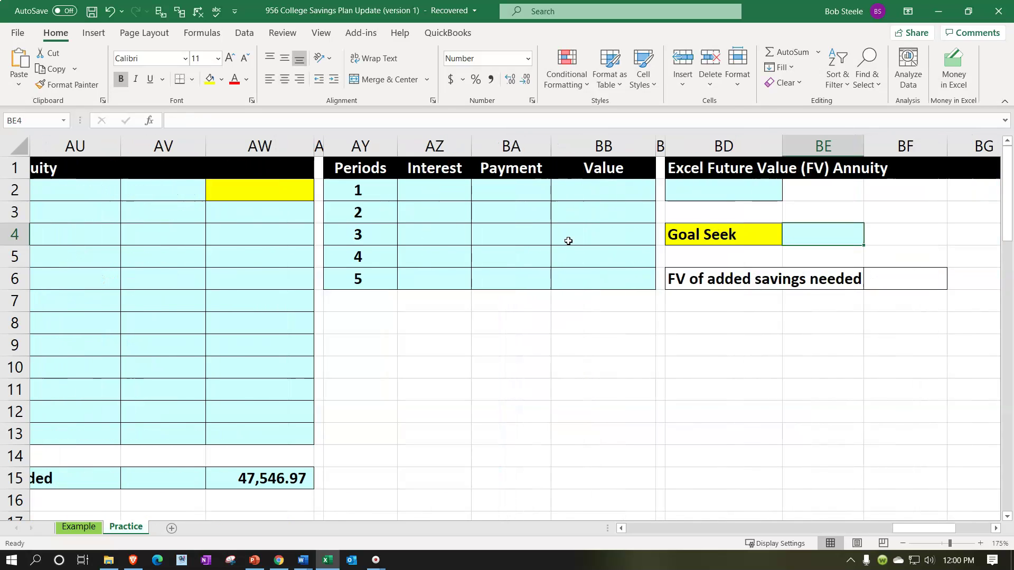
{"action": "key", "text": "Right"}
{"action": "key", "text": "Right"}
{"action": "key", "text": "Right"}
{"action": "key", "text": "Right"}
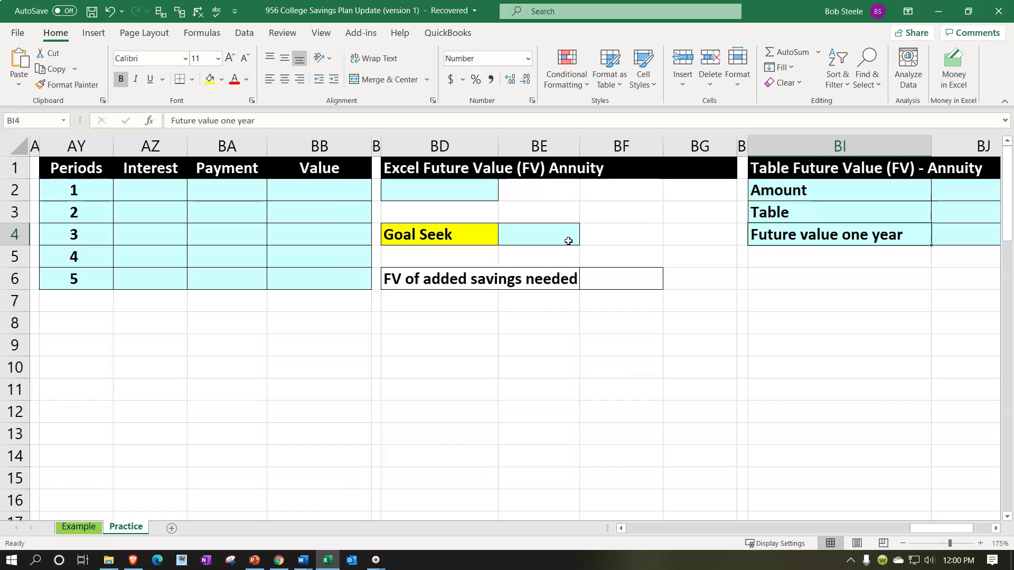
- Examine the FV of Annuity formula alongside the FV of added savings needed and the Goal Seek label
{"action": "left_click", "coordinate": [384, 302]}
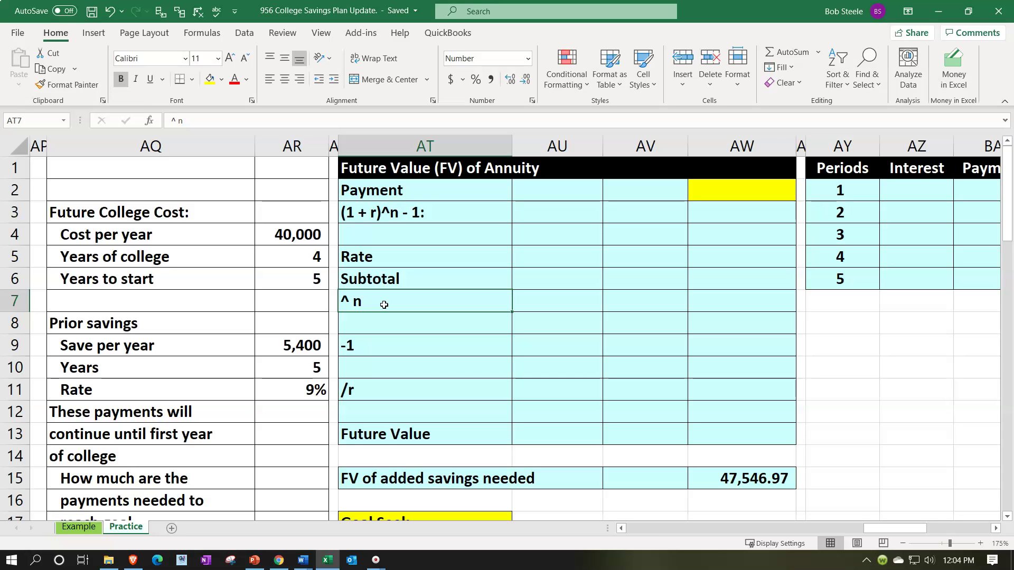
{"action": "scroll", "coordinate": [384, 305], "scroll_direction": "down", "scroll_amount": 3}
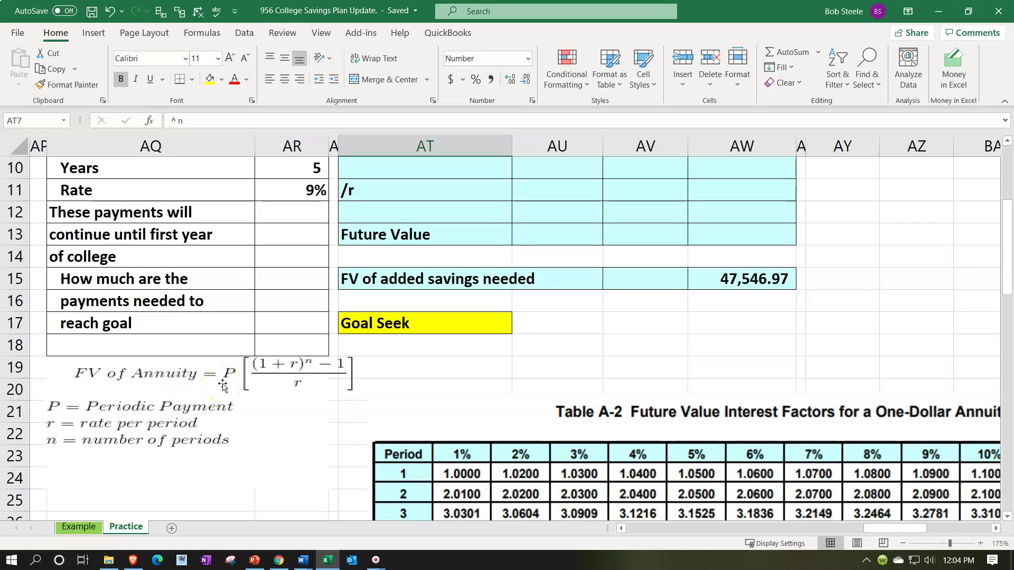
{"action": "left_click", "coordinate": [729, 280]}
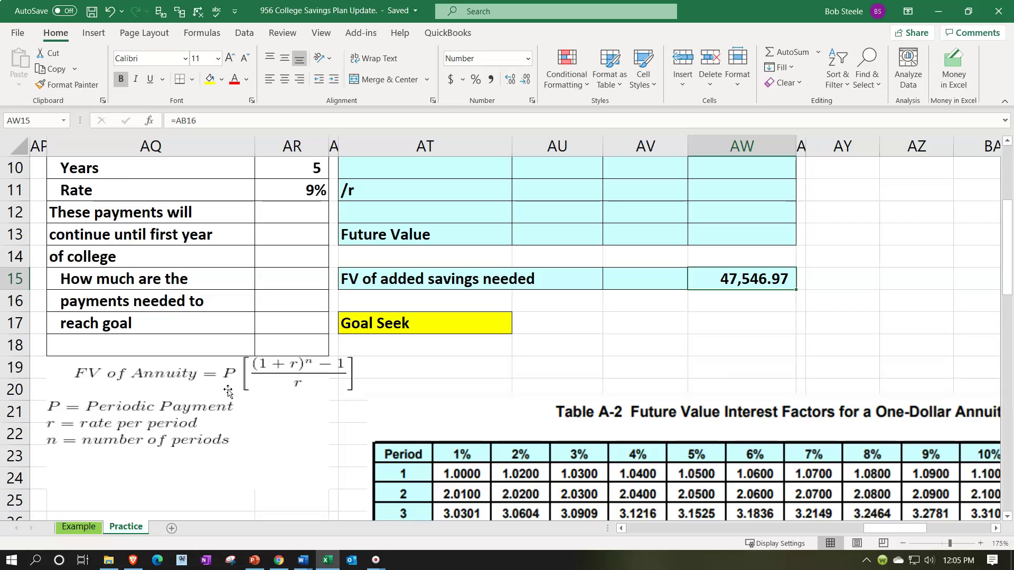
{"action": "left_click", "coordinate": [233, 355]}
{"action": "left_click", "coordinate": [373, 328]}
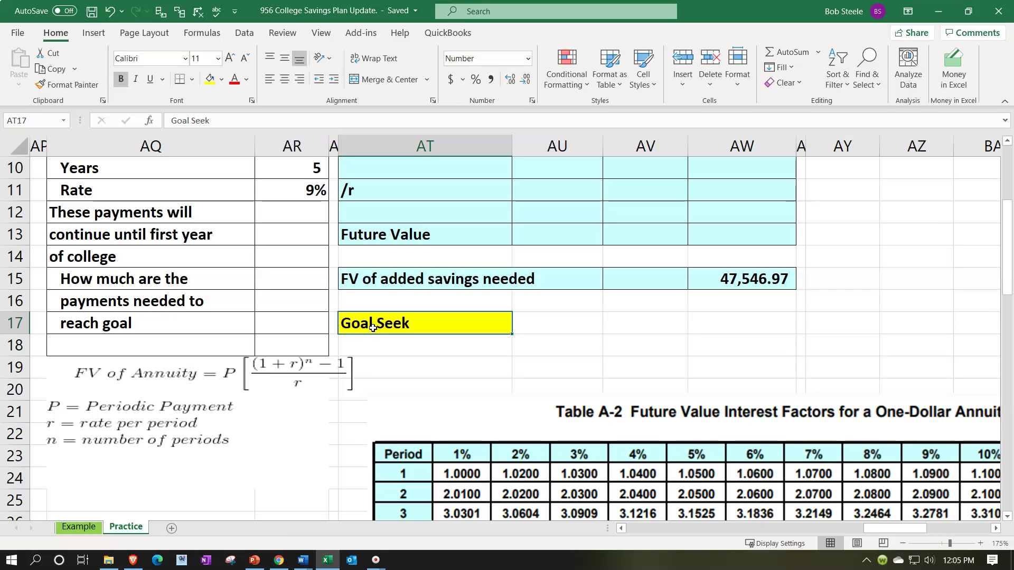
{"action": "left_click", "coordinate": [245, 396]}
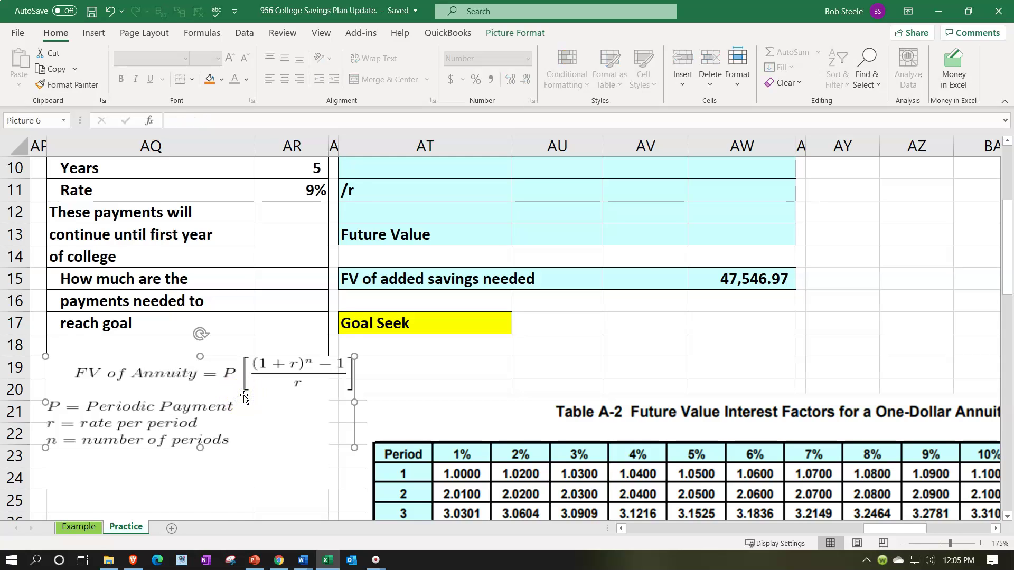
{"action": "scroll", "coordinate": [244, 396], "scroll_direction": "up", "scroll_amount": 3}
- Enter a placeholder Payment of 1000 in the yellow cell AW2 of the annuity calculation
{"action": "left_click", "coordinate": [671, 204]}
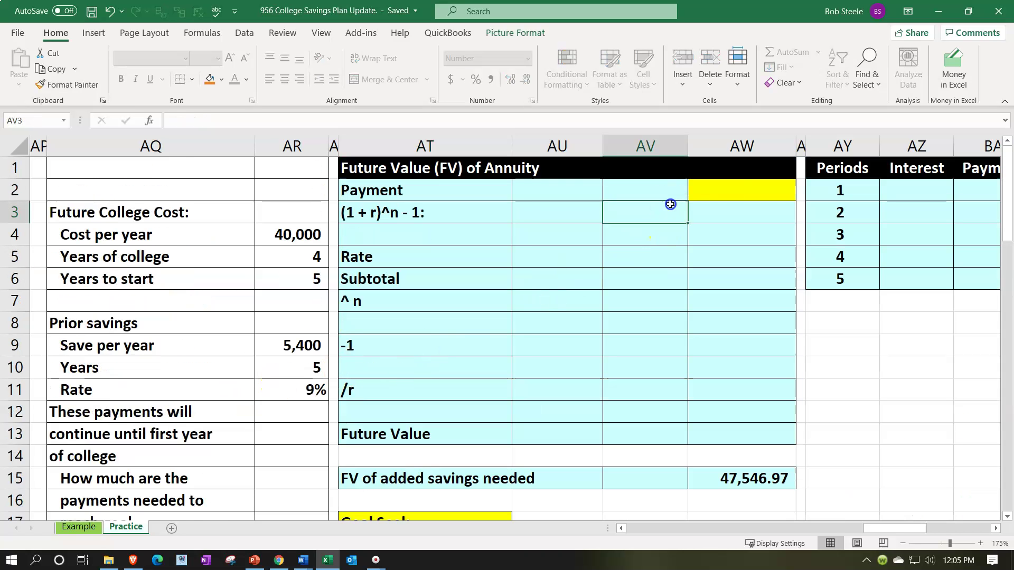
{"action": "left_click", "coordinate": [743, 193]}
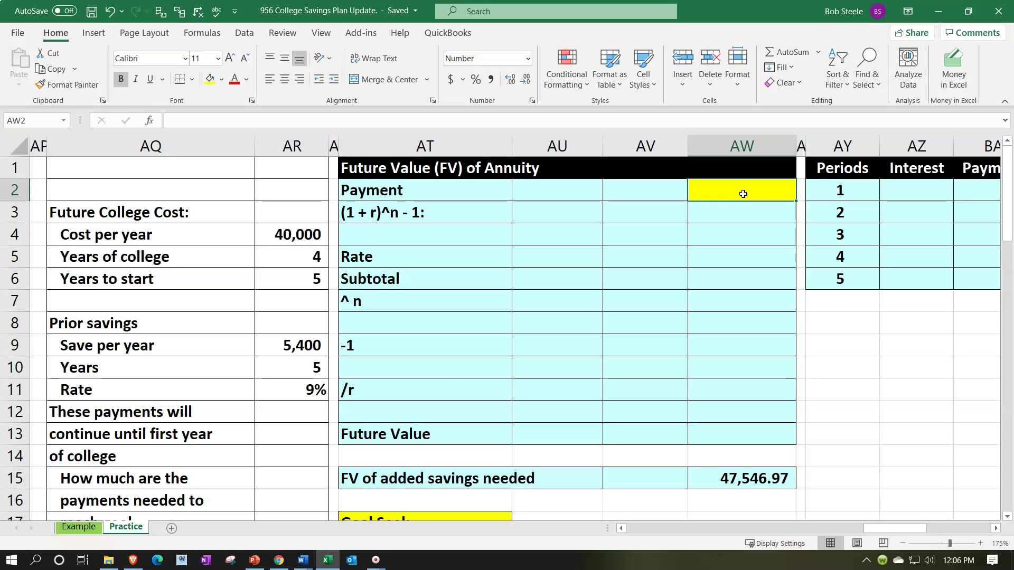
{"action": "type", "text": "1000"}
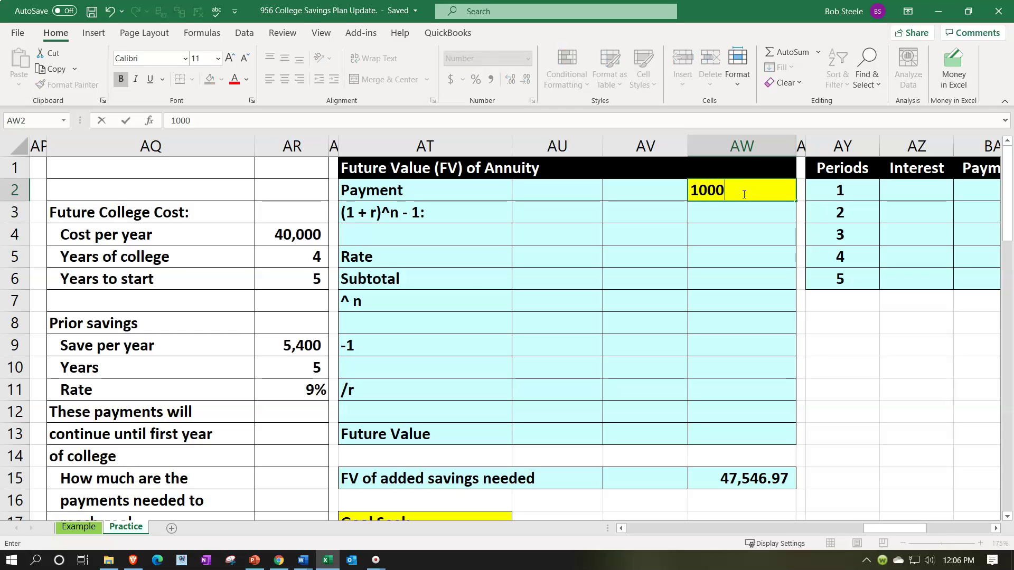
{"action": "key", "text": "Return"}
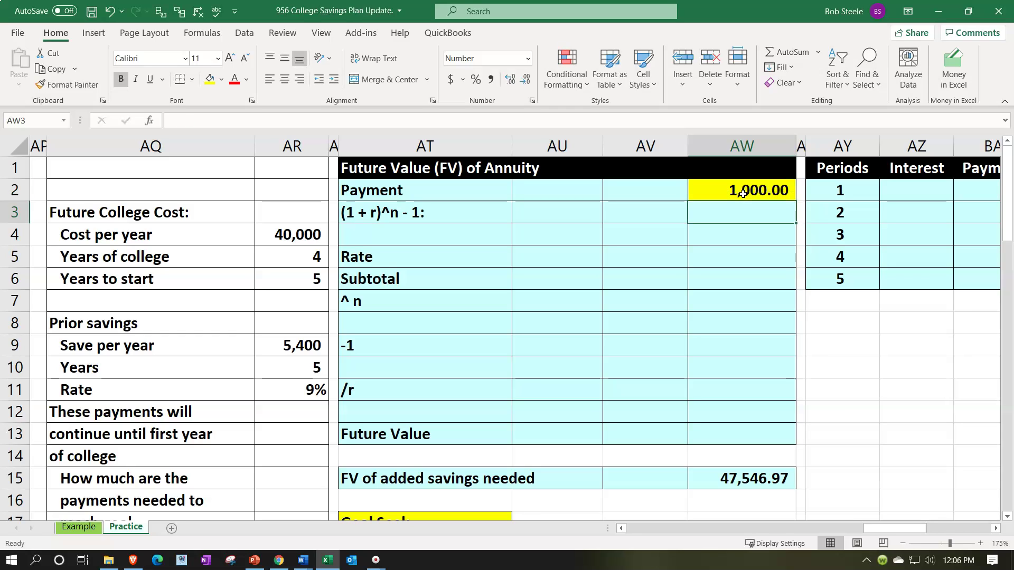
- Enter 1 in AU4 as the first term of the (1 + r)^n - 1 calculation
{"action": "key", "text": "Left"}
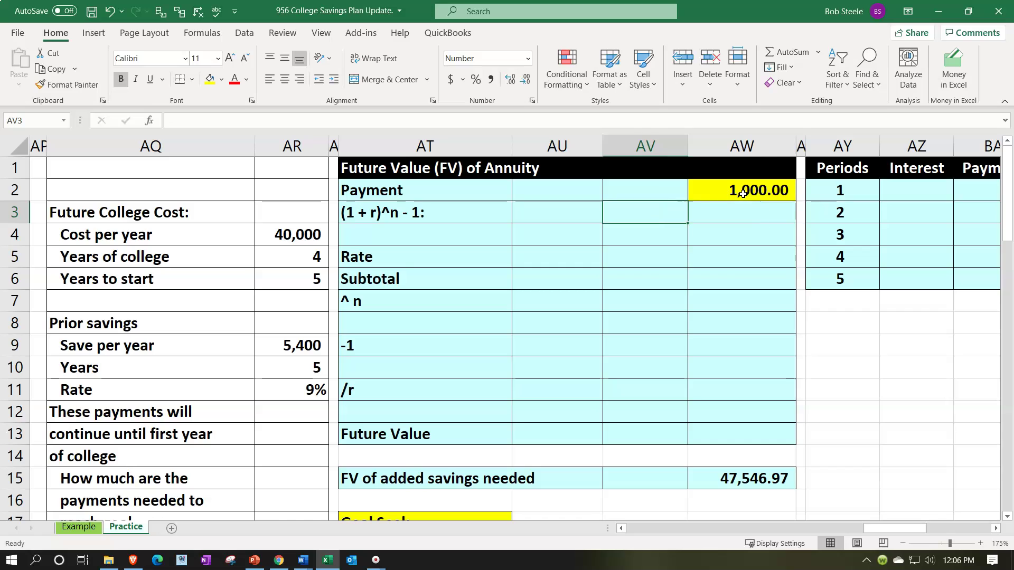
{"action": "scroll", "coordinate": [668, 234], "scroll_direction": "down", "scroll_amount": 2}
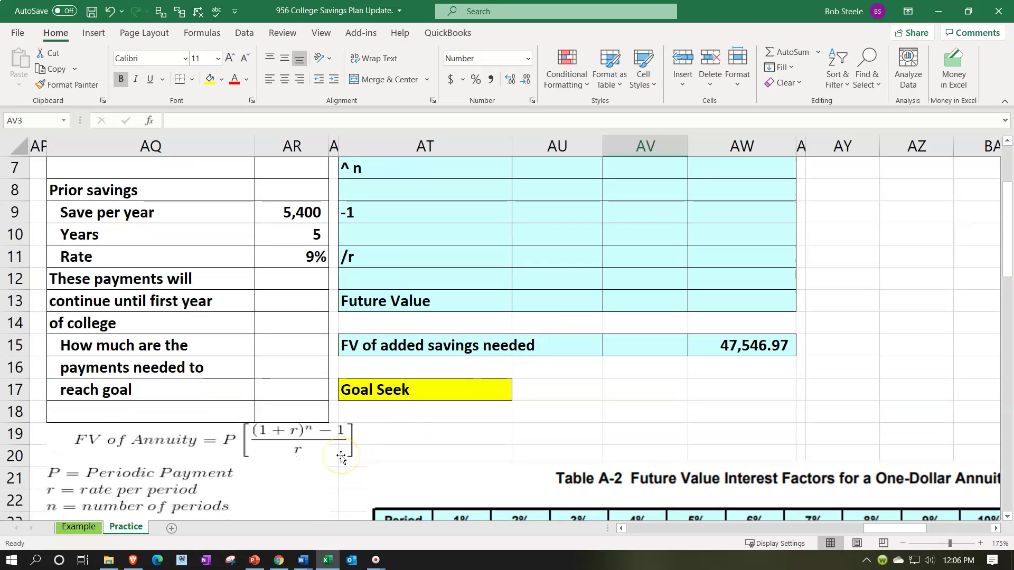
{"action": "scroll", "coordinate": [369, 422], "scroll_direction": "up", "scroll_amount": 2}
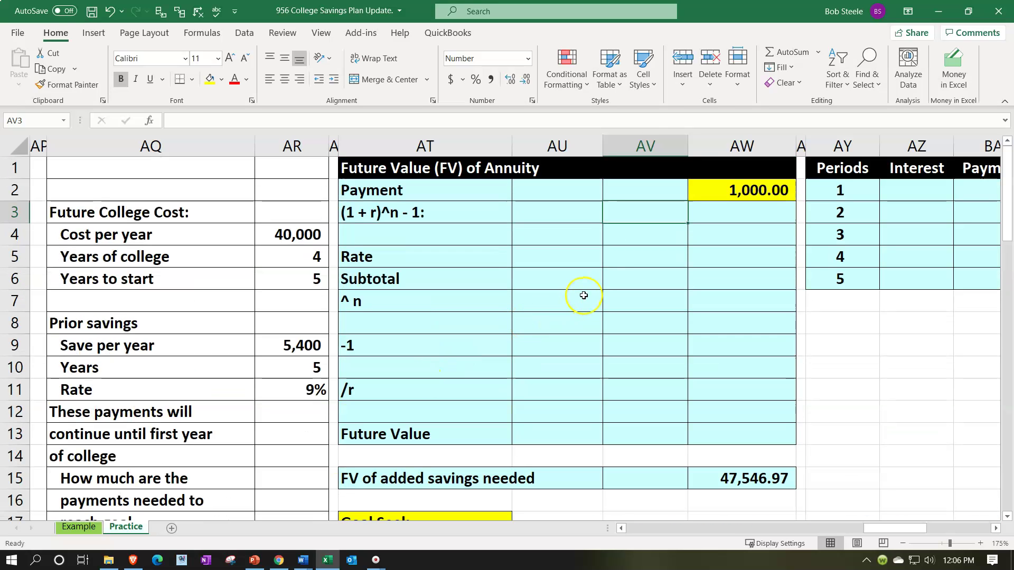
{"action": "key", "text": "Down"}
{"action": "key", "text": "Left"}
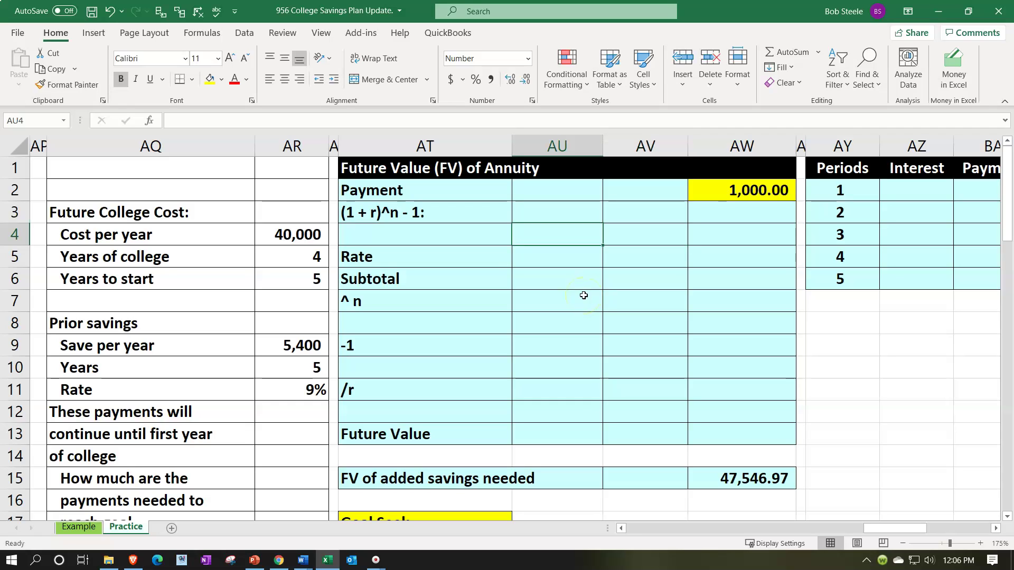
{"action": "type", "text": "1"}
{"action": "key", "text": "Return"}
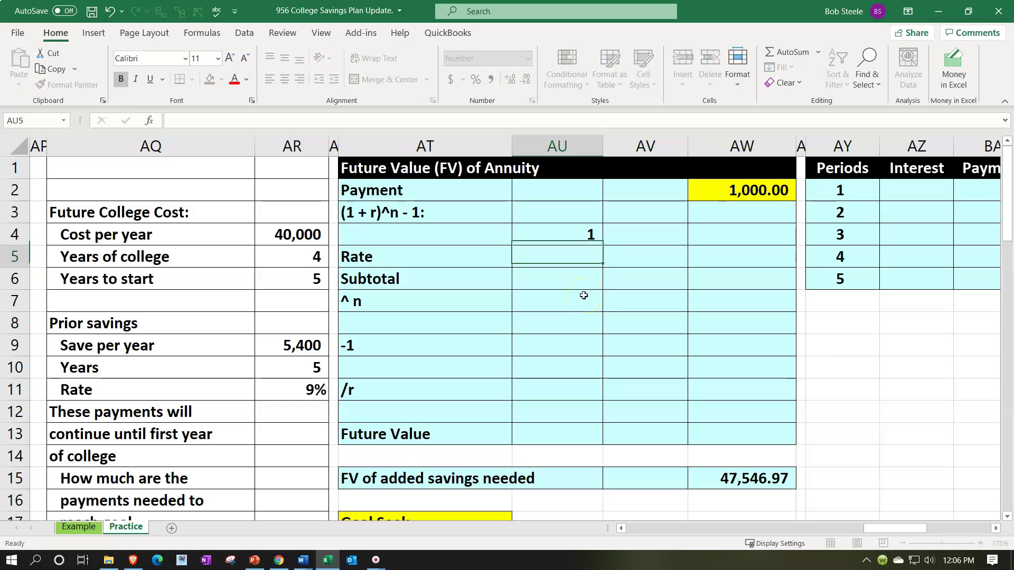
- Link the Rate in AU5 to the prior savings rate in AR11
{"action": "type", "text": "="}
{"action": "key", "text": "Left"}
{"action": "key", "text": "Left"}
{"action": "key", "text": "Left"}
{"action": "key", "text": "Down"}
{"action": "key", "text": "Down"}
{"action": "key", "text": "Down"}
{"action": "key", "text": "Down"}
{"action": "key", "text": "Down"}
{"action": "key", "text": "Down"}
{"action": "key", "text": "ctrl+Return"}
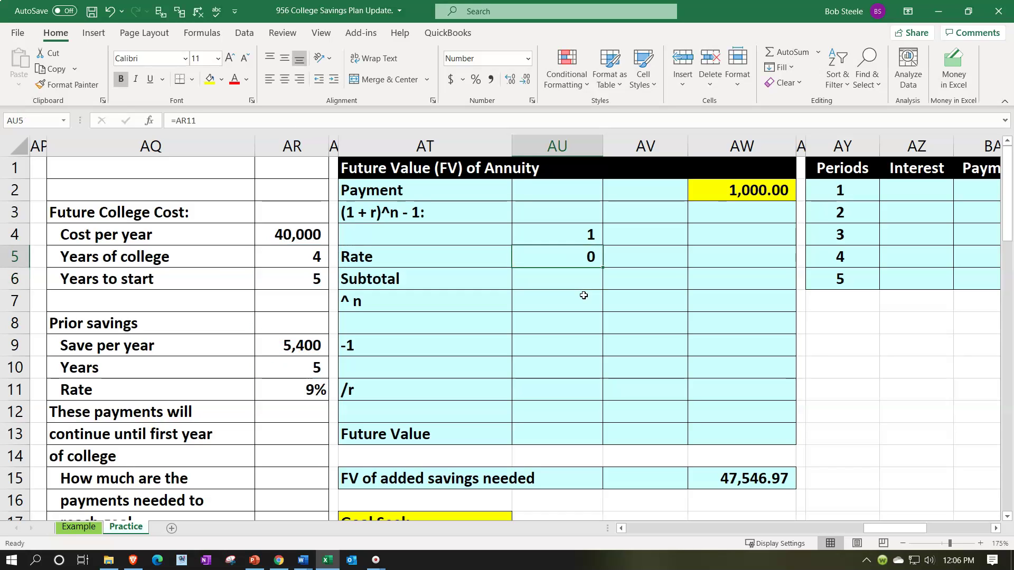
- Format the Rate in AU5 as a percentage and underline it
{"action": "left_click", "coordinate": [477, 80]}
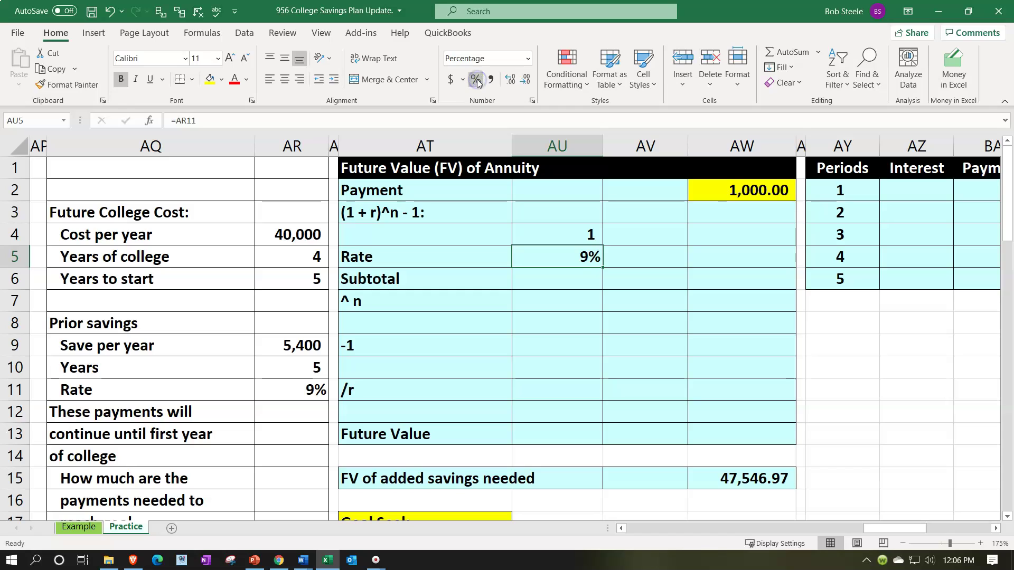
{"action": "left_click", "coordinate": [151, 80]}
{"action": "key", "text": "Return"}
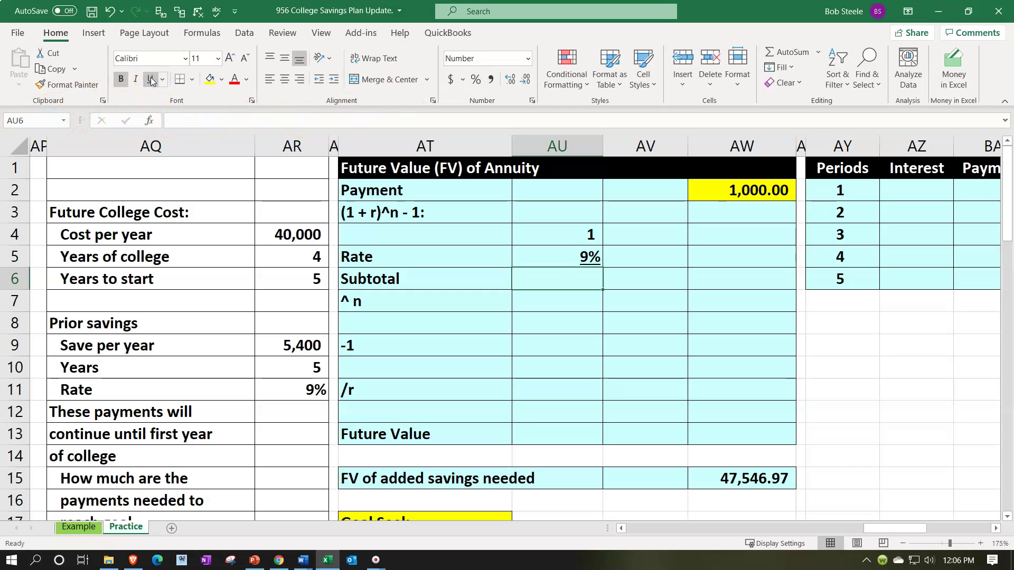
- Calculate the Subtotal in AU6 as =SUM(AU4:AU5) and format it as a percentage
{"action": "type", "text": "=sum("}
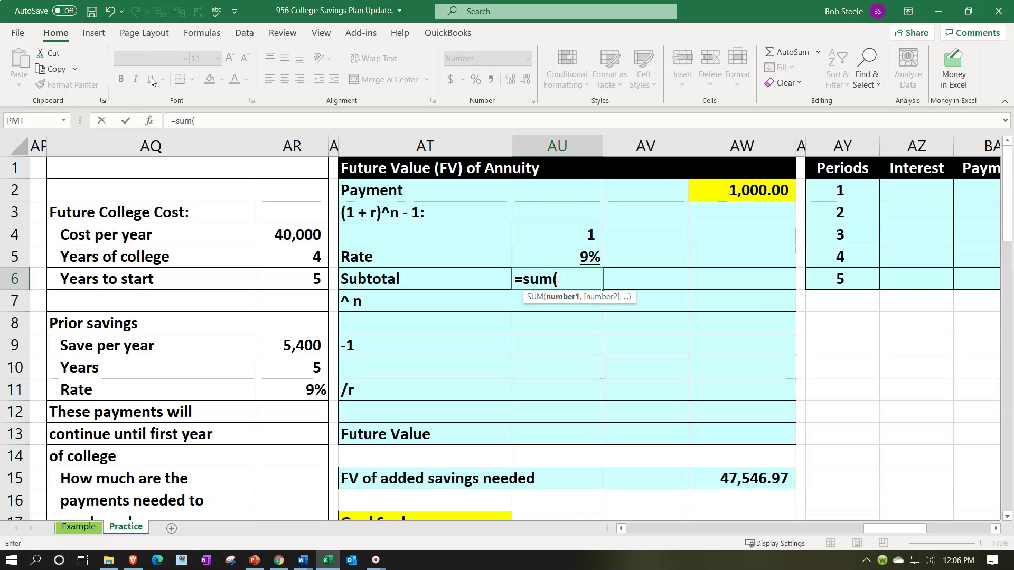
{"action": "key", "text": "Up"}
{"action": "key", "text": "shift+Up"}
{"action": "key", "text": "Return"}
{"action": "key", "text": "Up"}
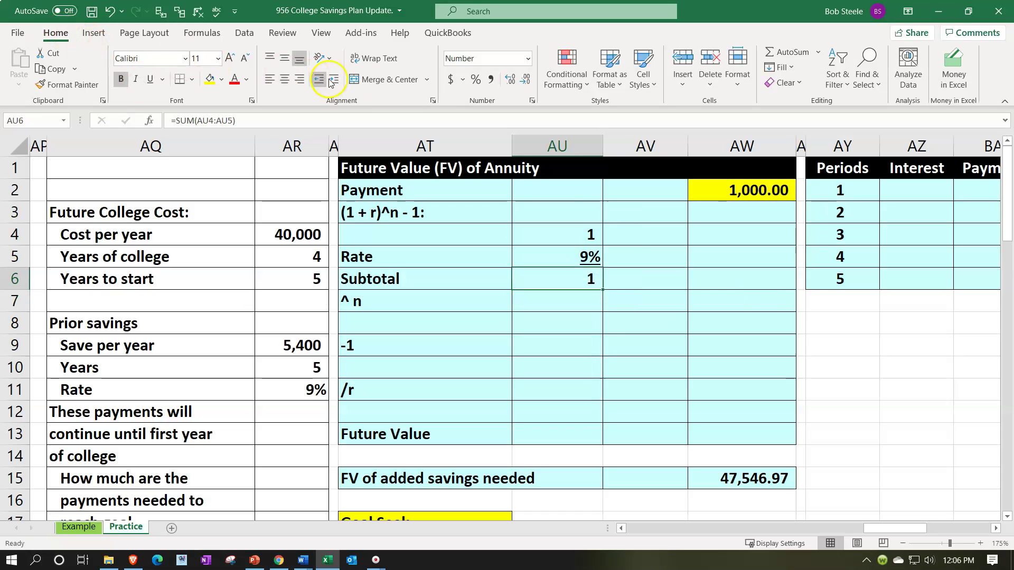
{"action": "left_click", "coordinate": [477, 82]}
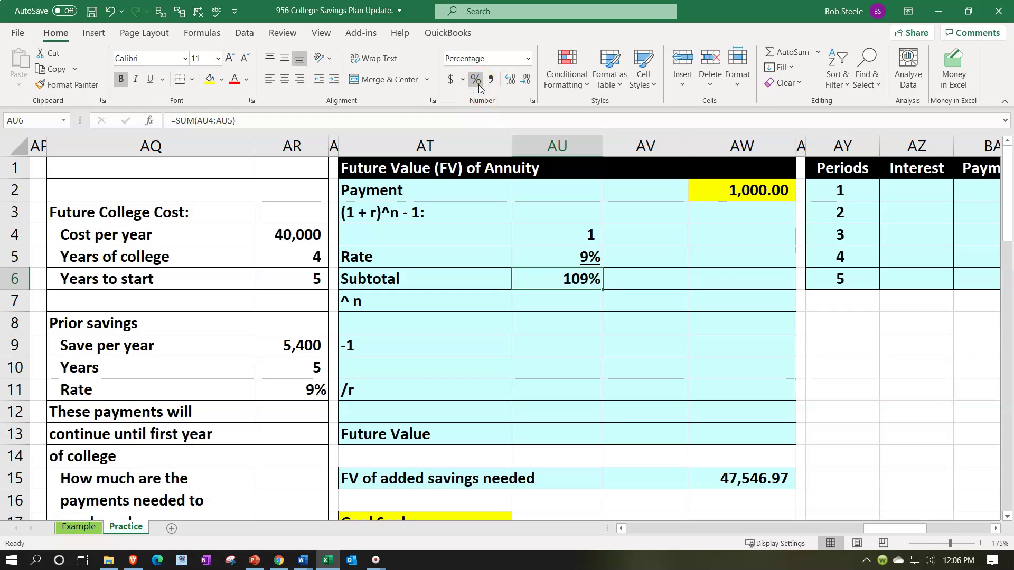
- Link the ^ n exponent in AU7 to Years to start in AR6 and underline it
{"action": "key", "text": "Down"}
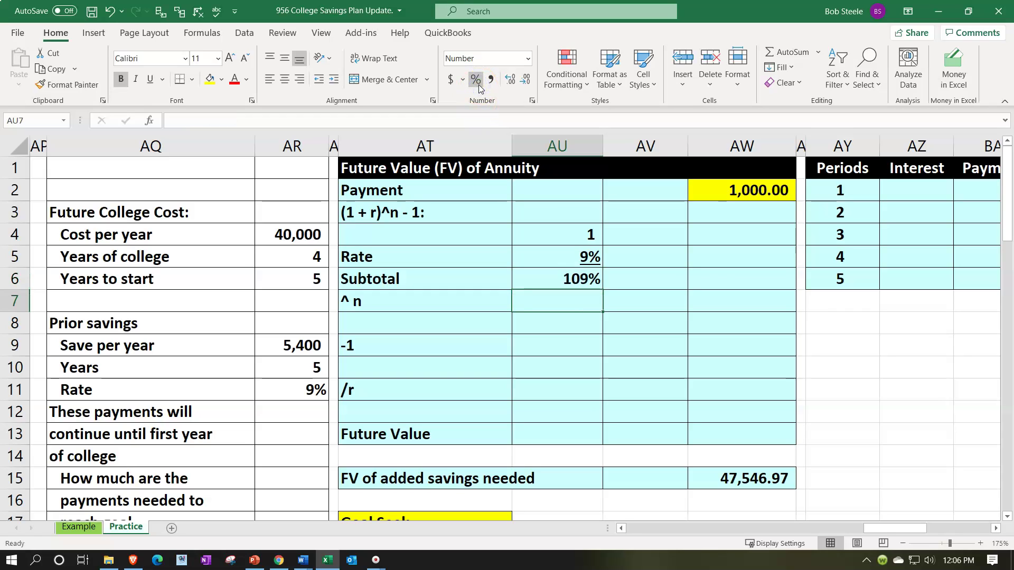
{"action": "type", "text": "="}
{"action": "key", "text": "Left"}
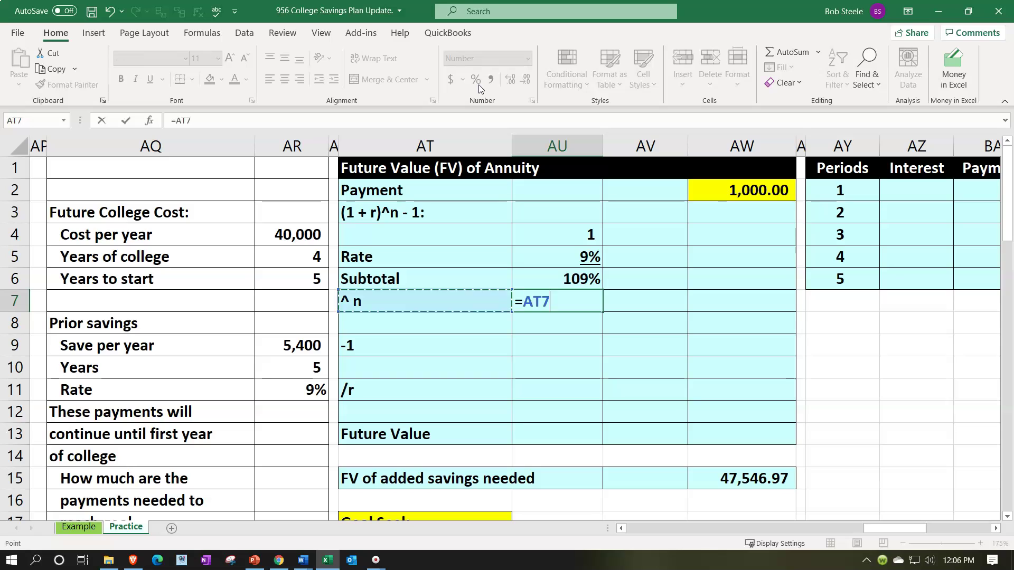
{"action": "key", "text": "Left"}
{"action": "key", "text": "Left"}
{"action": "key", "text": "Up"}
{"action": "key", "text": "Return"}
{"action": "key", "text": "Up"}
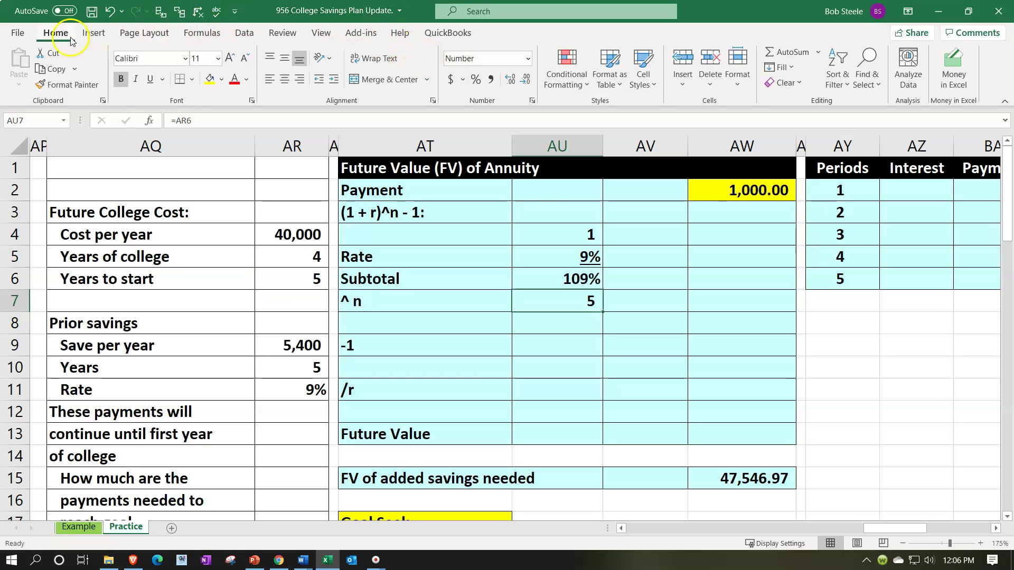
{"action": "left_click", "coordinate": [149, 82]}
{"action": "key", "text": "Down"}
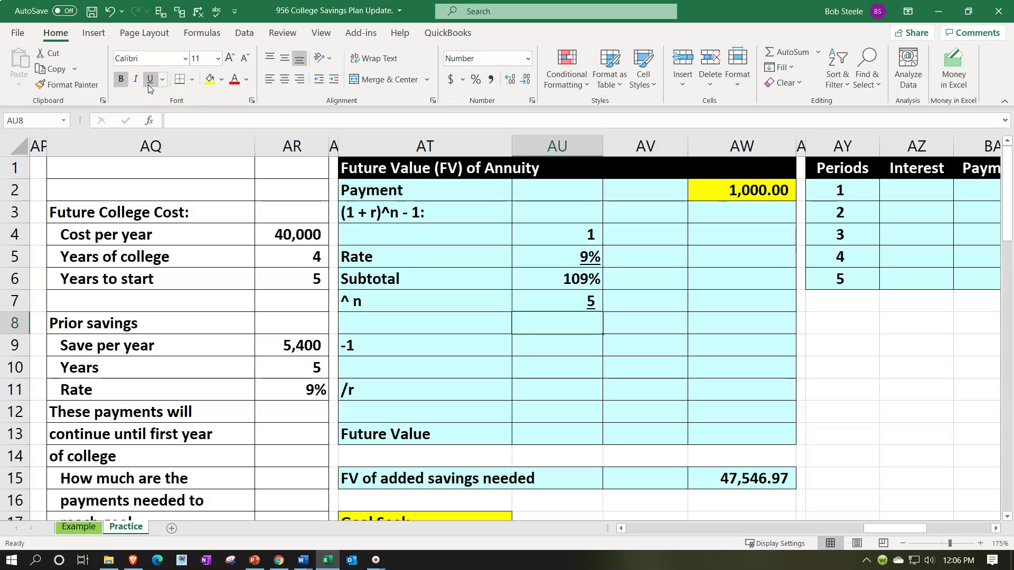
- Raise the subtotal to the number of periods in AU8 with =AU6^AU7
{"action": "type", "text": "="}
{"action": "key", "text": "Up"}
{"action": "key", "text": "Up"}
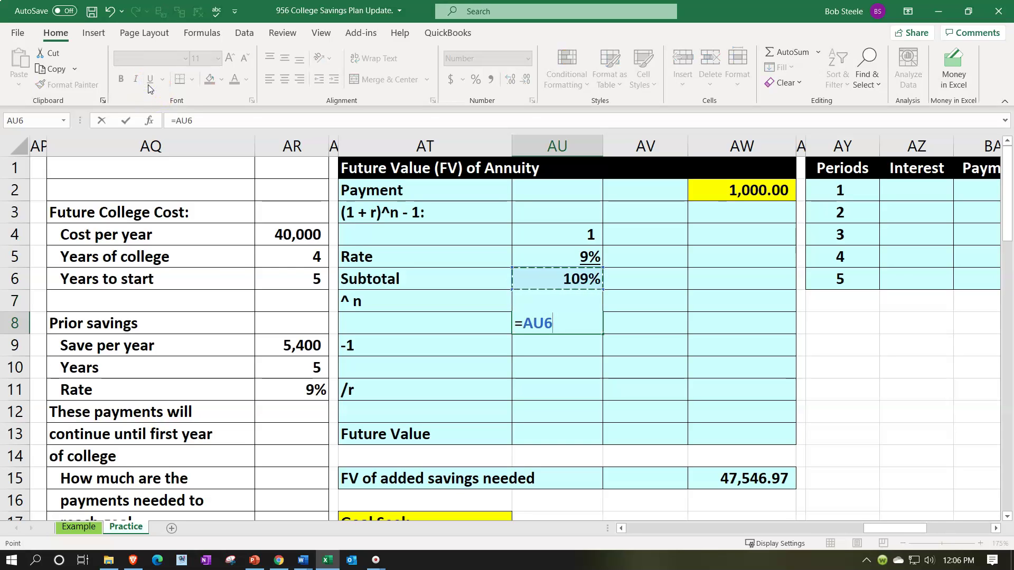
{"action": "type", "text": "^"}
{"action": "key", "text": "Up"}
{"action": "key", "text": "ctrl+Return"}
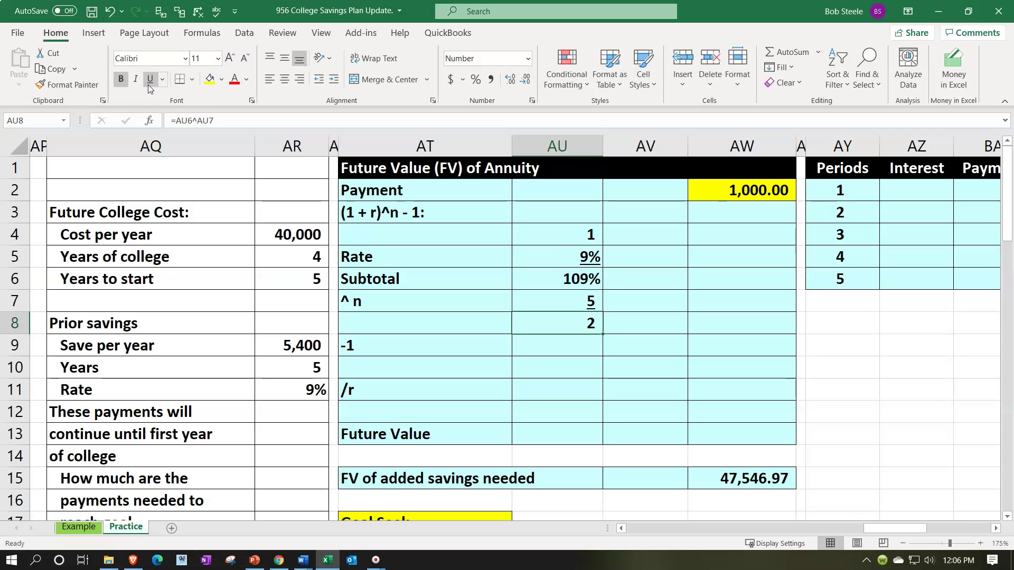
- Increase the decimals shown in AU8 to seven places
{"action": "left_click", "coordinate": [509, 77]}
{"action": "left_click", "coordinate": [509, 77]}
{"action": "left_click", "coordinate": [509, 78]}
{"action": "left_click", "coordinate": [509, 78]}
{"action": "left_click", "coordinate": [508, 77]}
{"action": "left_click", "coordinate": [509, 77]}
{"action": "left_click", "coordinate": [509, 78]}
- Enter 1 in AU9 for the -1 row and underline it
{"action": "left_click", "coordinate": [554, 349]}
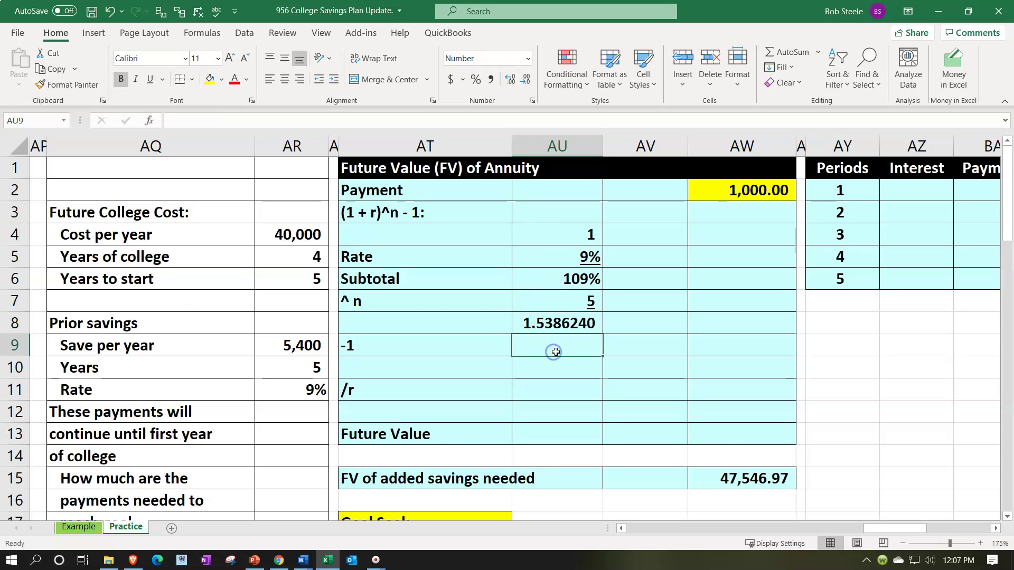
{"action": "scroll", "coordinate": [556, 352], "scroll_direction": "down", "scroll_amount": 1}
{"action": "scroll", "coordinate": [555, 352], "scroll_direction": "down", "scroll_amount": 2}
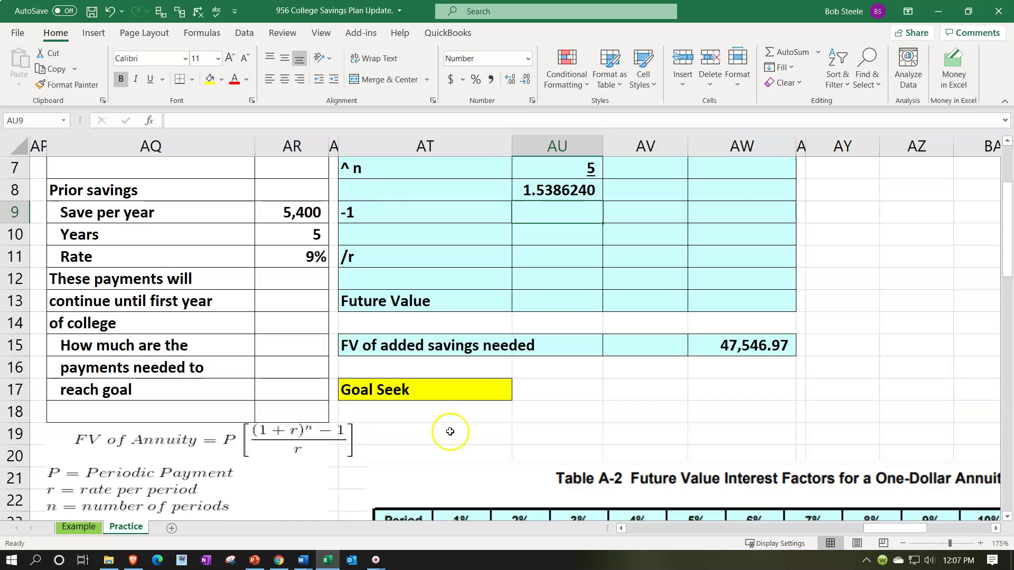
{"action": "scroll", "coordinate": [452, 426], "scroll_direction": "up", "scroll_amount": 2}
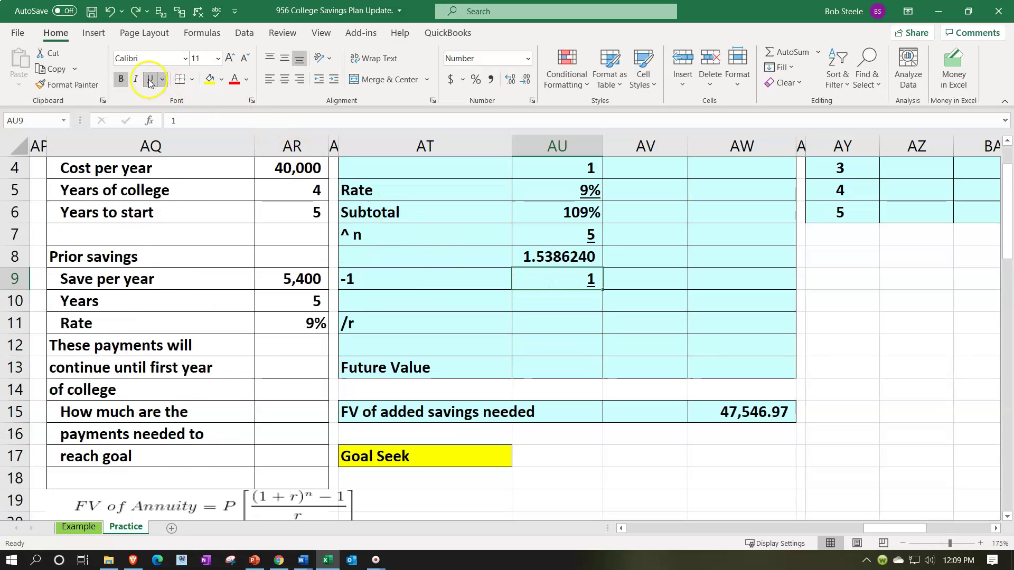
- Calculate the numerator of the annuity formula in AV10 as =AU8-AU9
{"action": "left_click", "coordinate": [660, 303]}
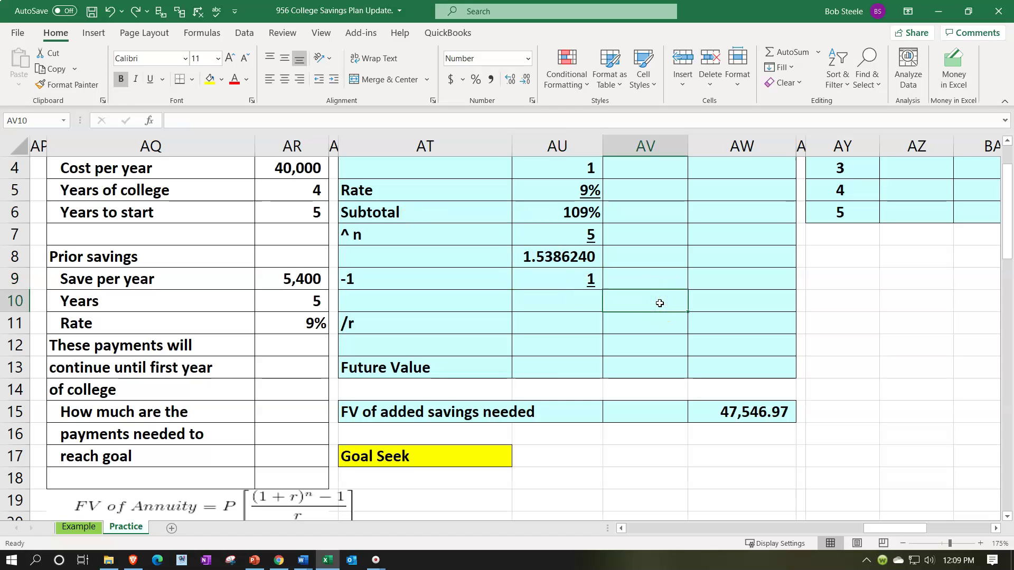
{"action": "type", "text": "="}
{"action": "key", "text": "Left"}
{"action": "key", "text": "Up"}
{"action": "key", "text": "Up"}
{"action": "type", "text": "-"}
{"action": "key", "text": "Left"}
{"action": "key", "text": "Up"}
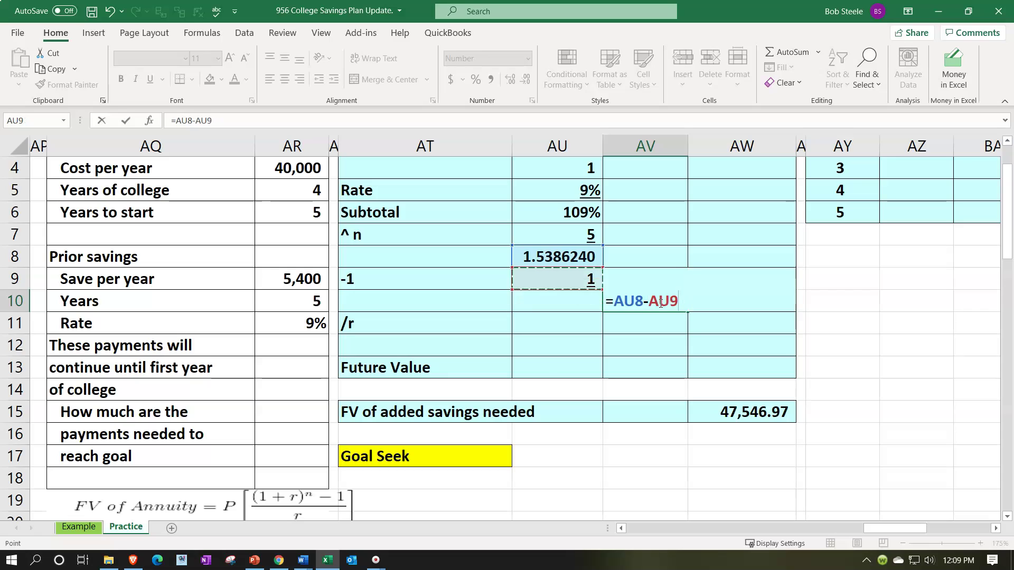
{"action": "key", "text": "Return"}
- Increase the decimals shown in AV10 to six places
{"action": "left_click", "coordinate": [660, 303]}
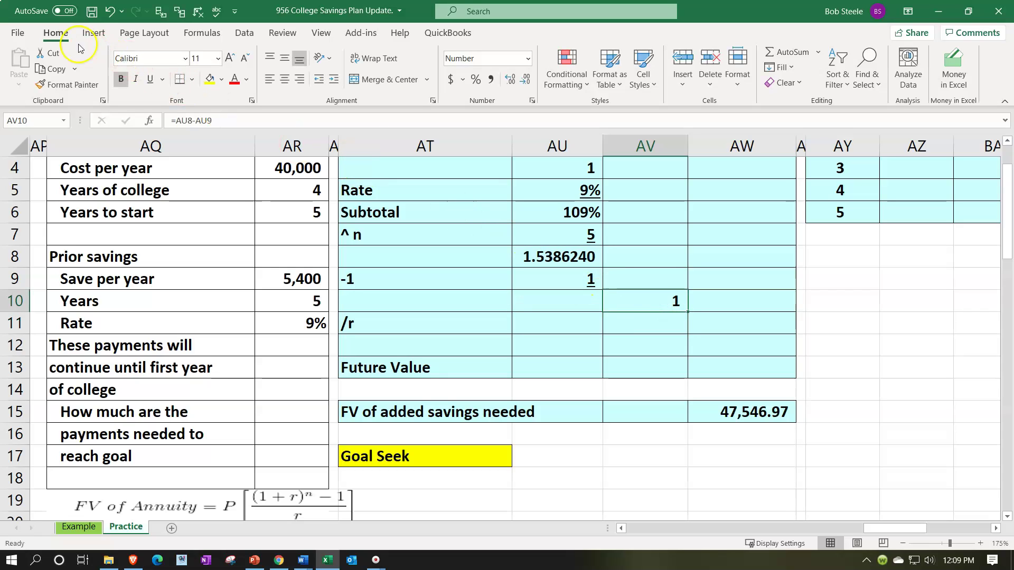
{"action": "left_click", "coordinate": [510, 81]}
{"action": "left_click", "coordinate": [512, 82]}
{"action": "left_click", "coordinate": [511, 83]}
{"action": "left_click", "coordinate": [512, 83]}
{"action": "left_click", "coordinate": [512, 82]}
{"action": "left_click", "coordinate": [512, 82]}
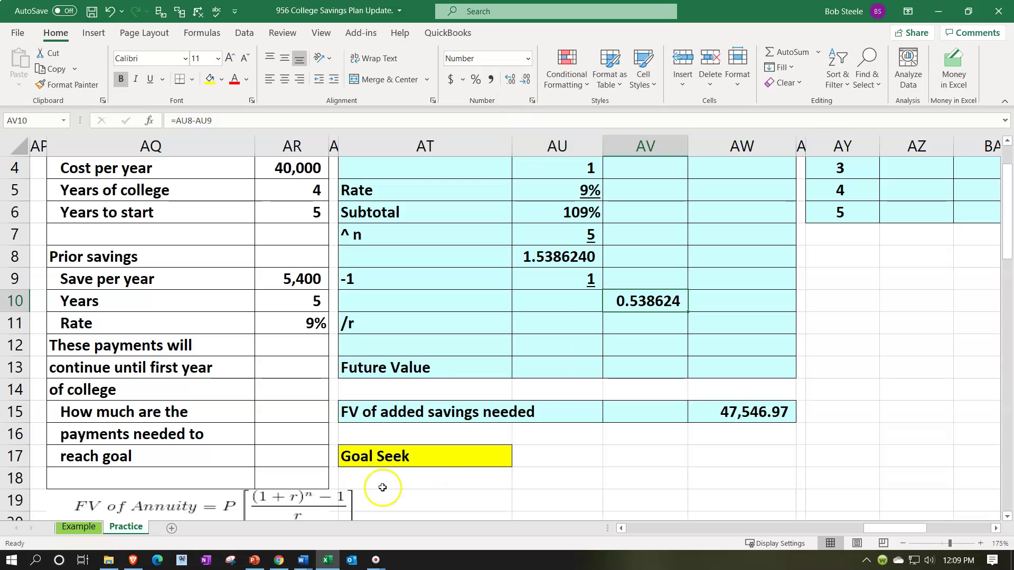
- Link the /r value in AV11 to the prior savings rate with =AR11
{"action": "scroll", "coordinate": [369, 443], "scroll_direction": "up", "scroll_amount": 1}
{"action": "scroll", "coordinate": [369, 443], "scroll_direction": "down", "scroll_amount": 2}
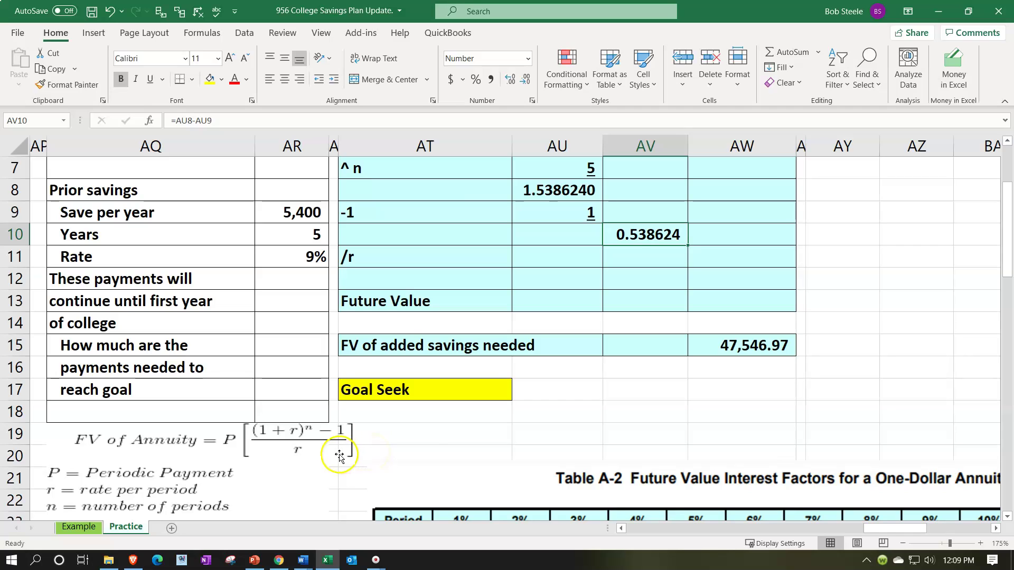
{"action": "left_click", "coordinate": [628, 260]}
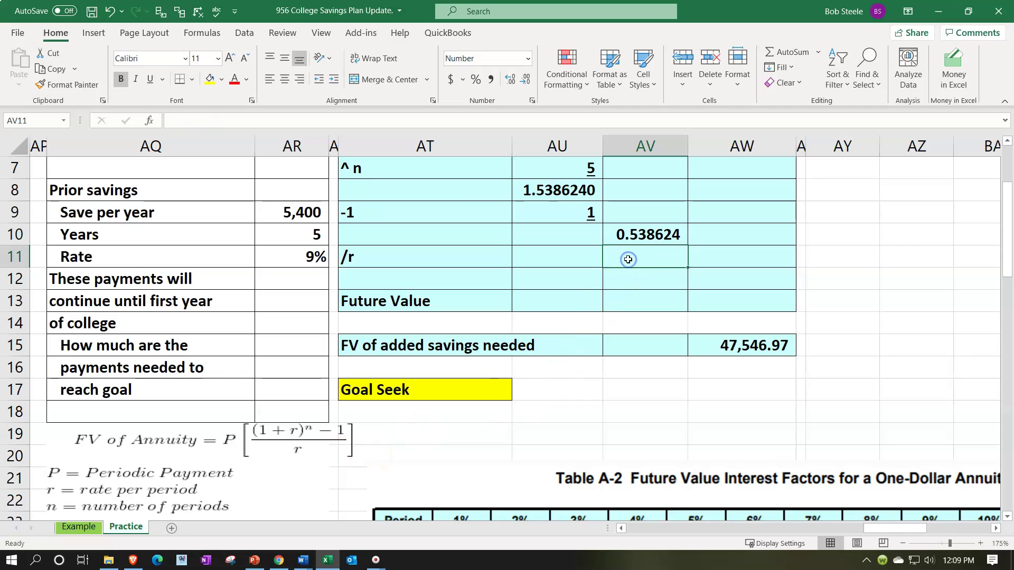
{"action": "type", "text": "="}
{"action": "key", "text": "Left"}
{"action": "key", "text": "Left"}
{"action": "key", "text": "Left"}
{"action": "key", "text": "Left"}
{"action": "key", "text": "Return"}
- Format the rate in AV11 as a percentage and underline it
{"action": "left_click", "coordinate": [628, 260]}
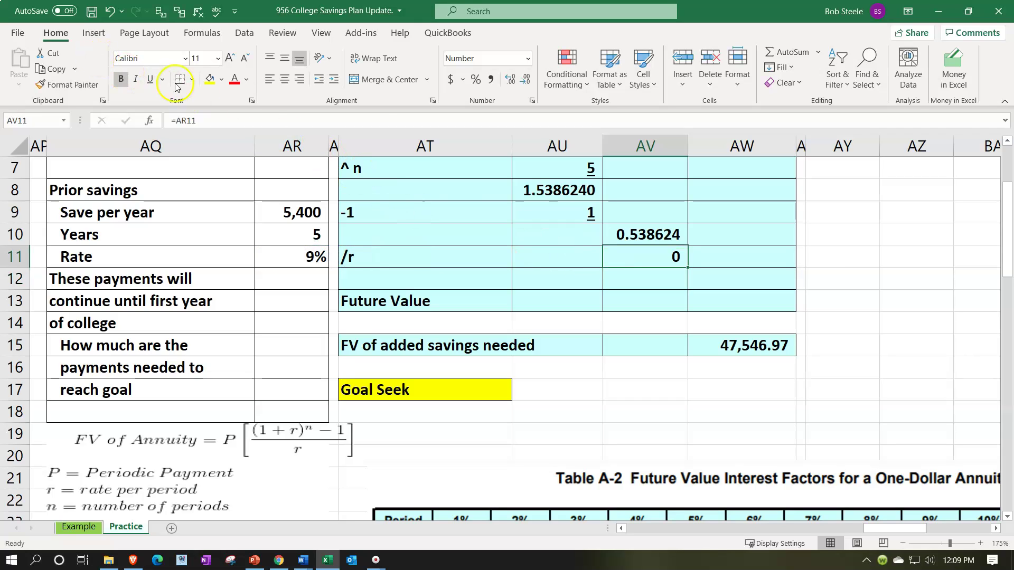
{"action": "left_click", "coordinate": [477, 80]}
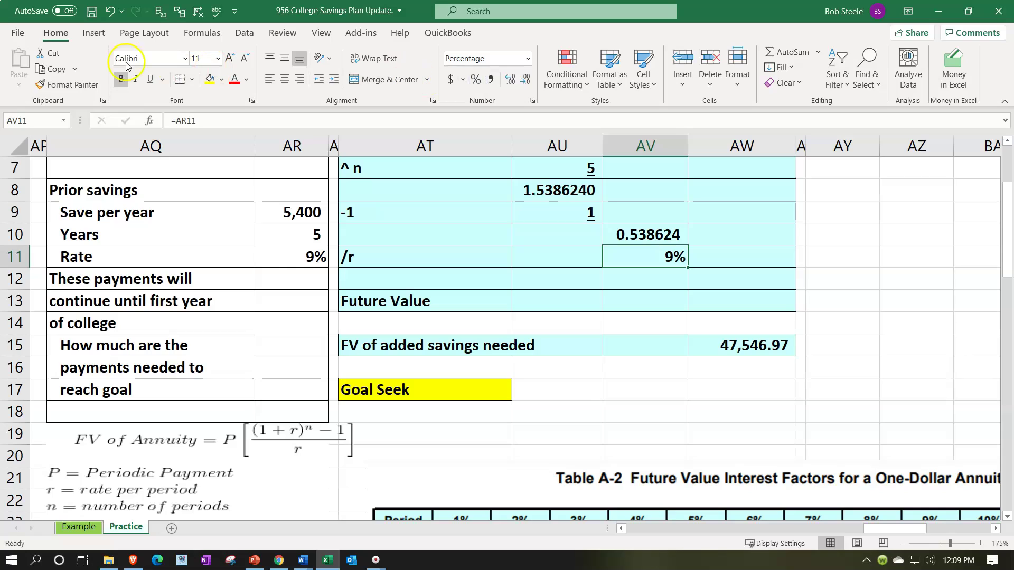
{"action": "left_click", "coordinate": [151, 79]}
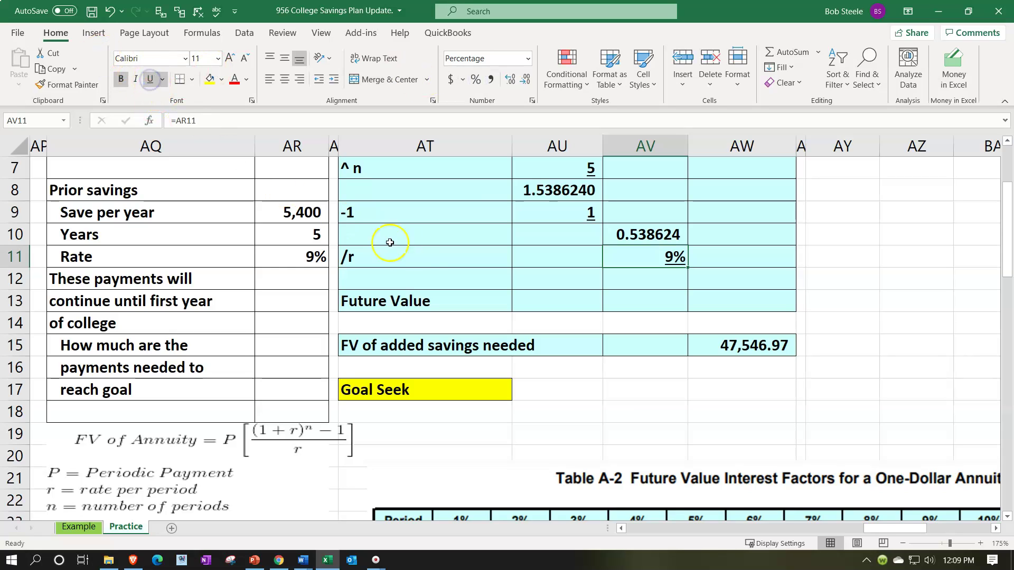
- Divide the numerator by the rate in AW12 with =AV10/AV11
{"action": "key", "text": "Return"}
{"action": "key", "text": "Right"}
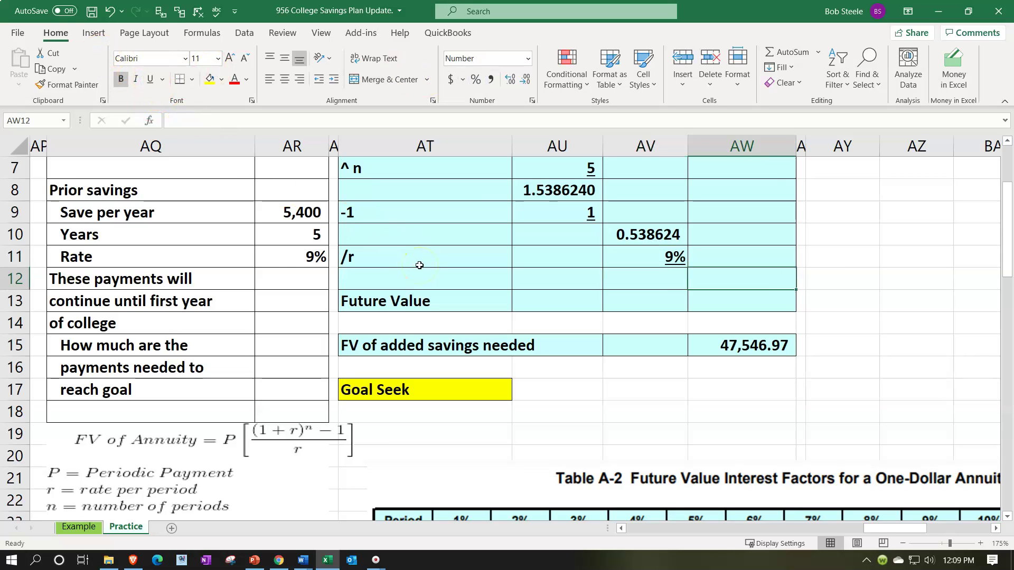
{"action": "type", "text": "="}
{"action": "key", "text": "Left"}
{"action": "key", "text": "Up"}
{"action": "key", "text": "Up"}
{"action": "type", "text": "/"}
{"action": "key", "text": "Left"}
{"action": "key", "text": "Up"}
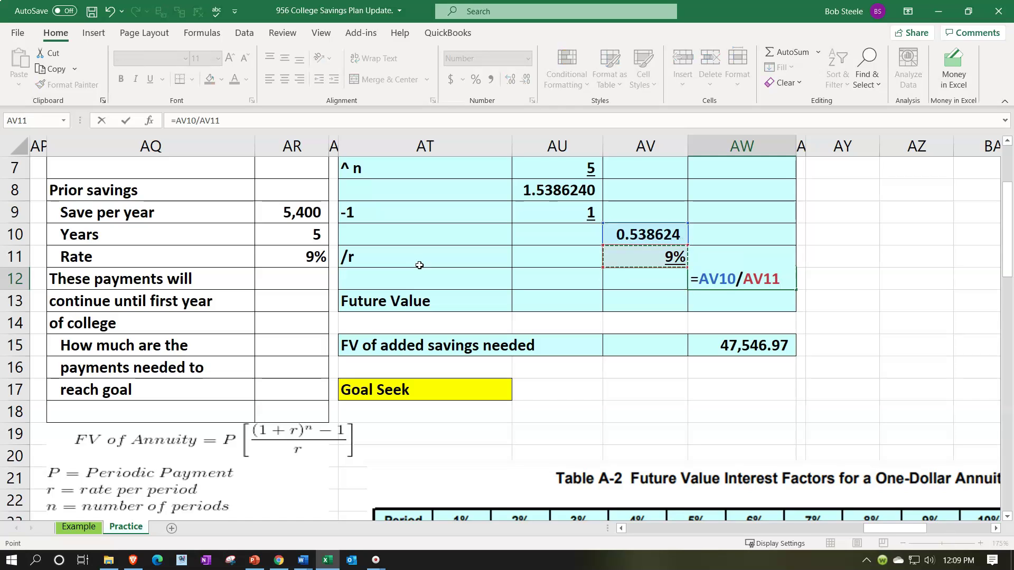
{"action": "key", "text": "Return"}
- Increase the decimals shown in AW12 to eight places and underline the value
{"action": "key", "text": "Up"}
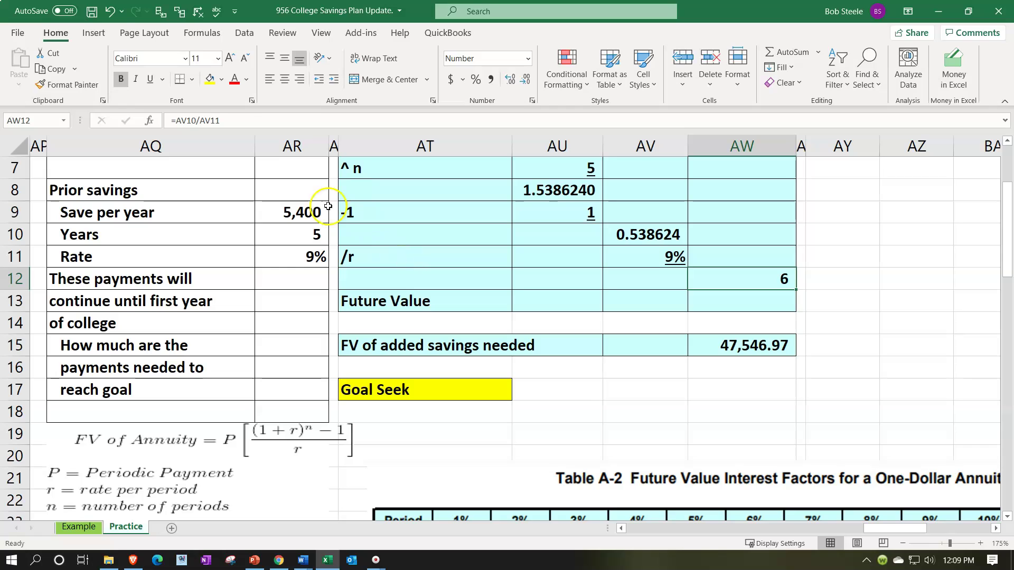
{"action": "left_click", "coordinate": [507, 82]}
{"action": "left_click", "coordinate": [507, 82]}
{"action": "left_click", "coordinate": [507, 81]}
{"action": "left_click", "coordinate": [507, 82]}
{"action": "left_click", "coordinate": [507, 82]}
{"action": "left_click", "coordinate": [507, 82]}
{"action": "left_click", "coordinate": [507, 82]}
{"action": "left_click", "coordinate": [507, 82]}
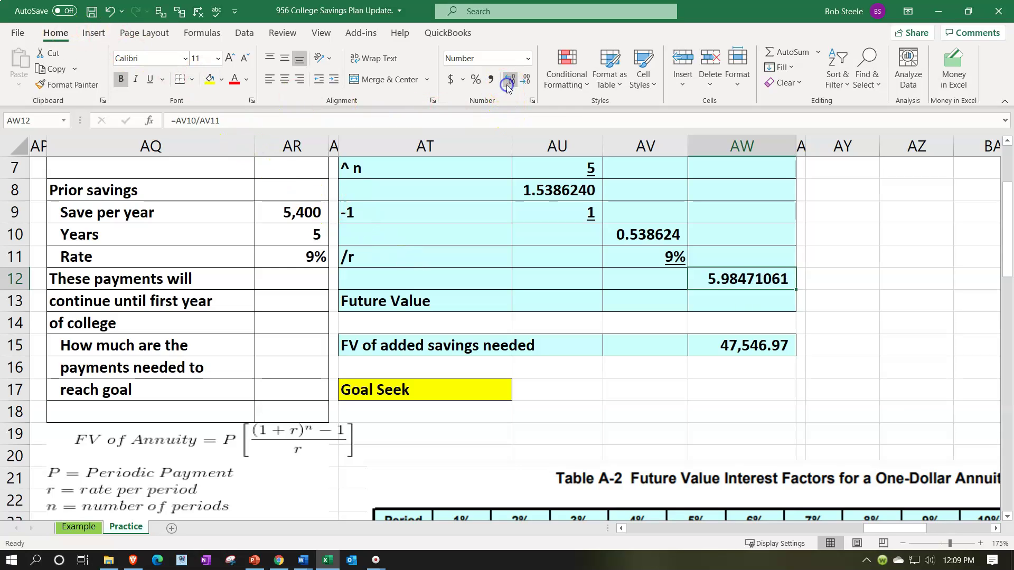
{"action": "left_click", "coordinate": [150, 83]}
- Calculate the Future Value in AW13 as the payment times the annuity factor, =AW2*AW12
{"action": "scroll", "coordinate": [255, 226], "scroll_direction": "up", "scroll_amount": 1}
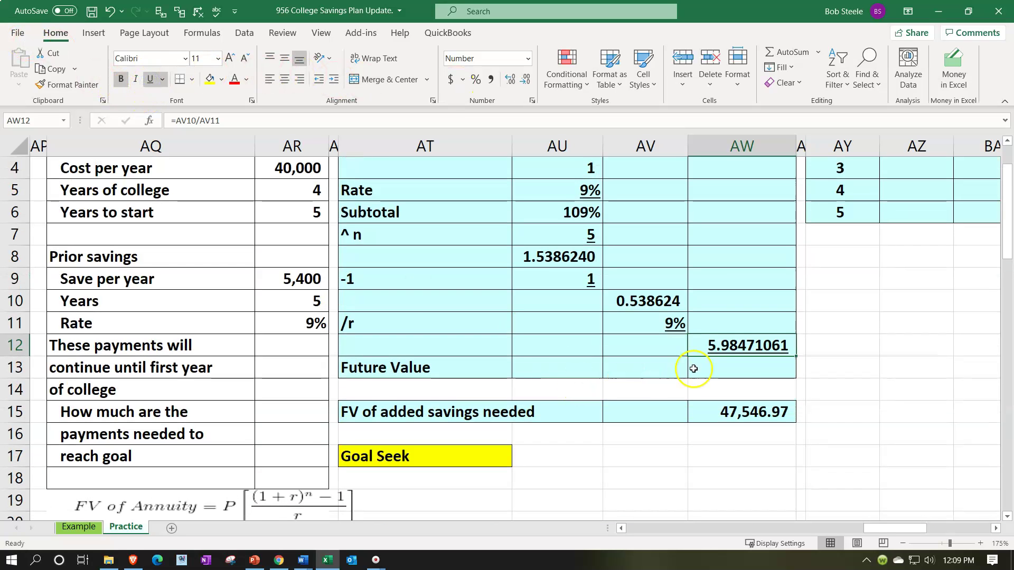
{"action": "left_click", "coordinate": [694, 369]}
{"action": "type", "text": "="}
{"action": "scroll", "coordinate": [707, 303], "scroll_direction": "up", "scroll_amount": 1}
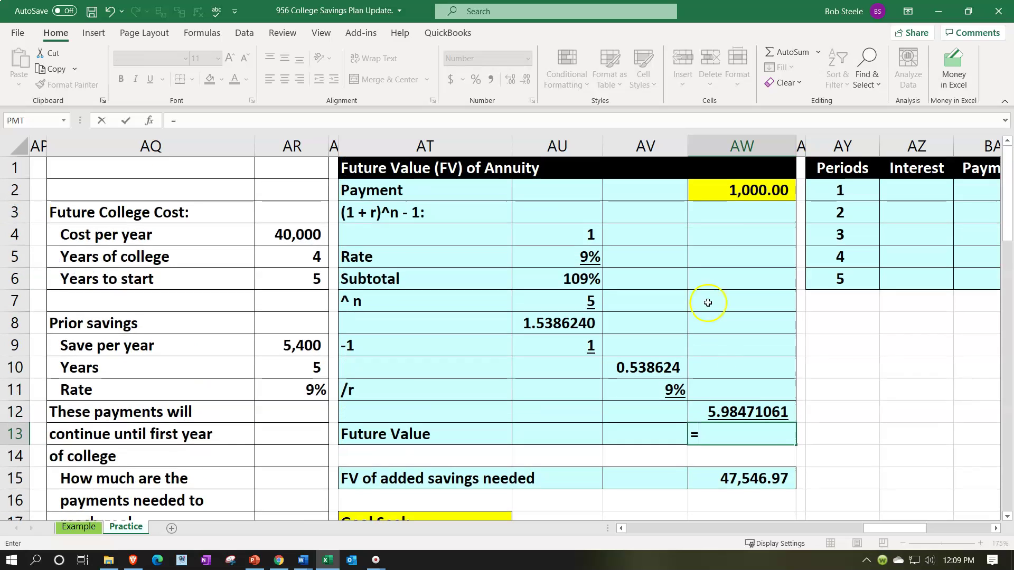
{"action": "left_click", "coordinate": [734, 191]}
{"action": "type", "text": "*"}
{"action": "left_click", "coordinate": [745, 411]}
{"action": "key", "text": "Return"}
- Increase the decimals shown in the Future Value cell AW13 to two places
{"action": "left_click", "coordinate": [752, 434]}
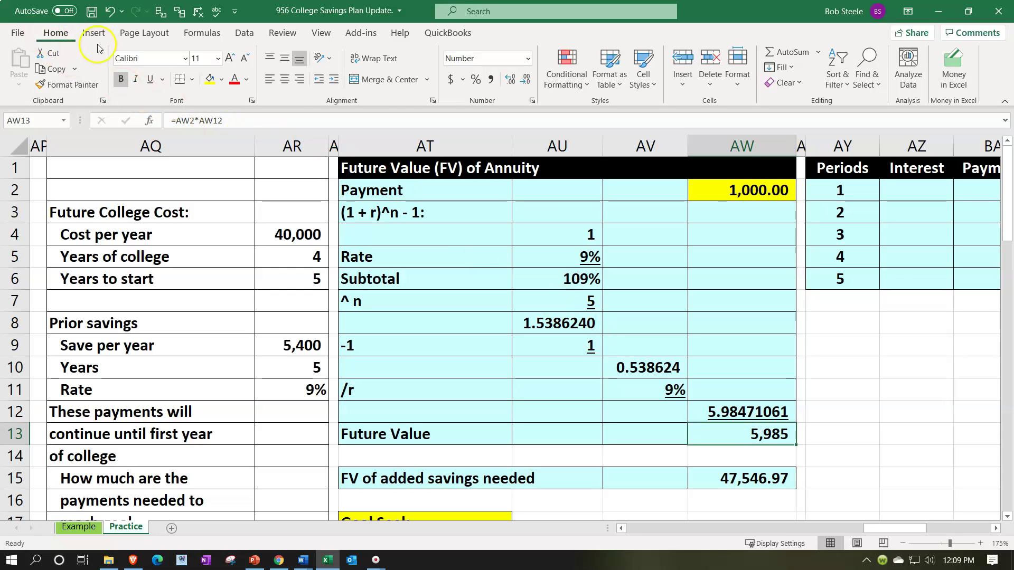
{"action": "left_click", "coordinate": [510, 80]}
{"action": "left_click", "coordinate": [511, 81]}
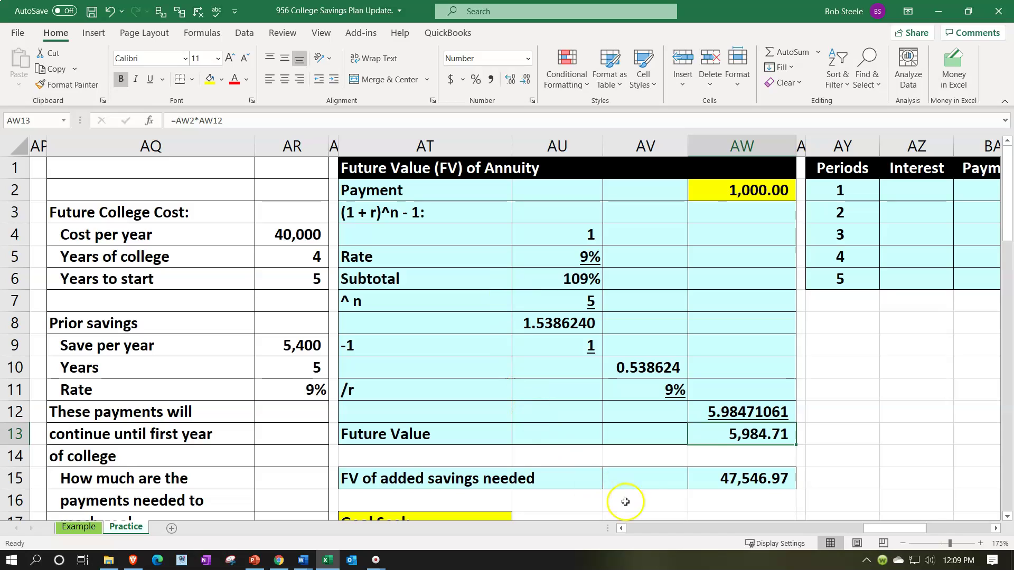
{"action": "left_click", "coordinate": [740, 478]}
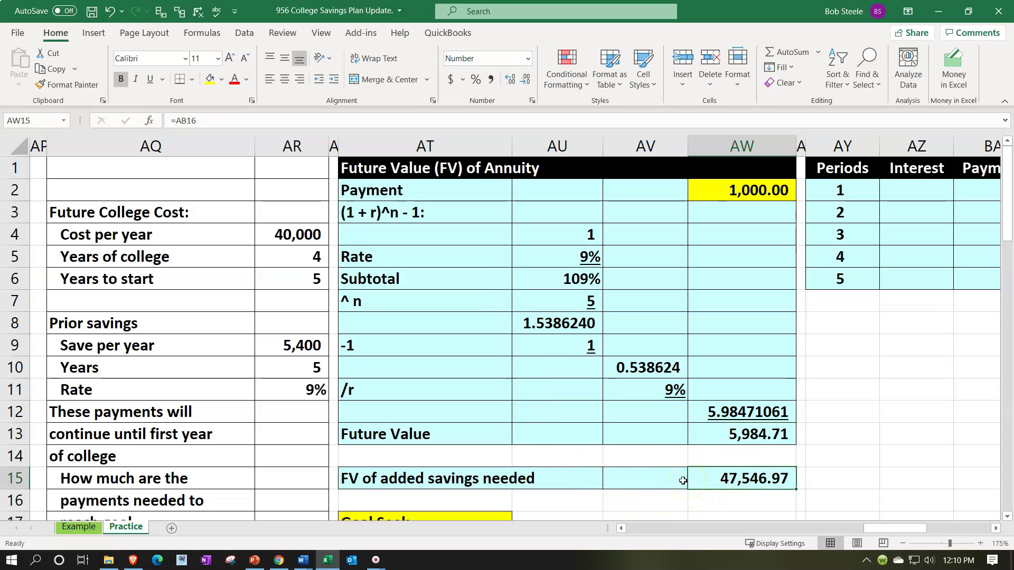
{"action": "left_click", "coordinate": [634, 458]}
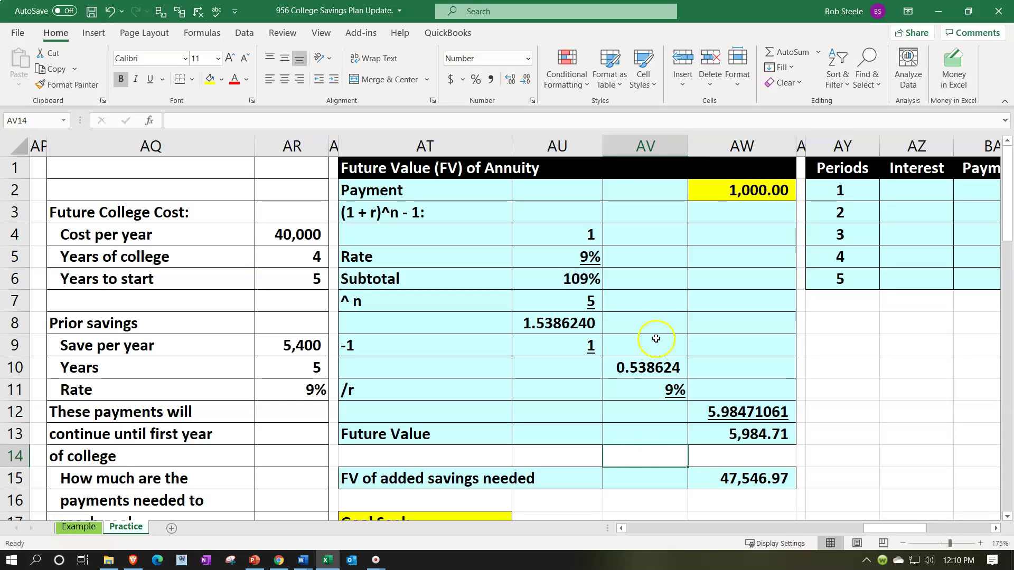
{"action": "left_click", "coordinate": [713, 187]}
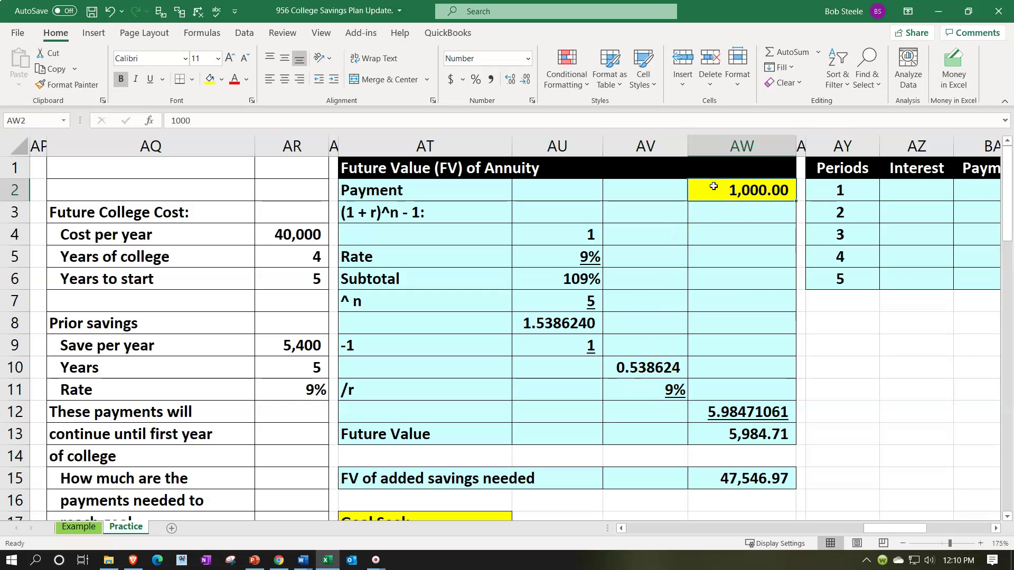
{"action": "left_click", "coordinate": [730, 430]}
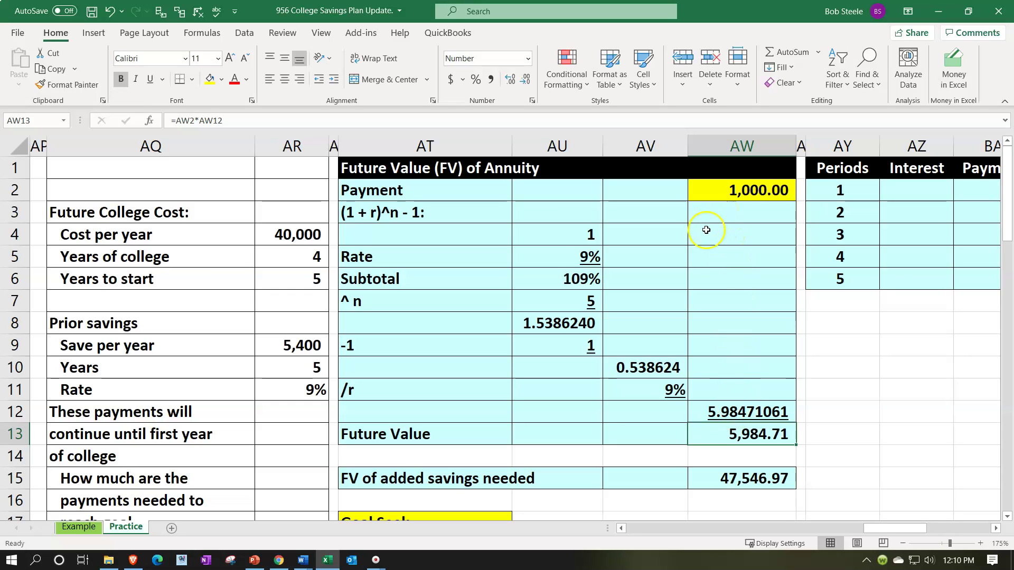
{"action": "left_click", "coordinate": [701, 193]}
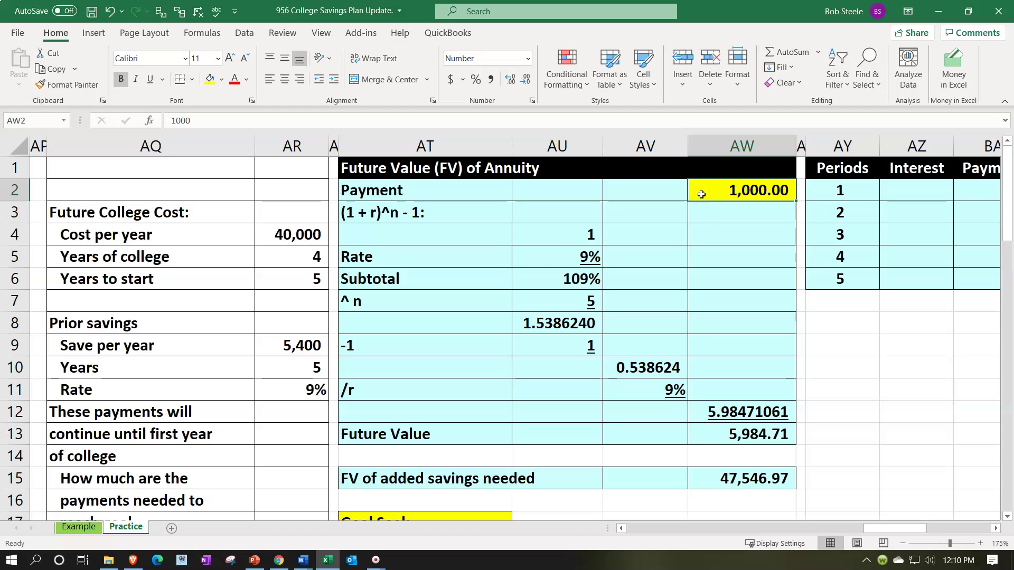
{"action": "left_click", "coordinate": [658, 461]}
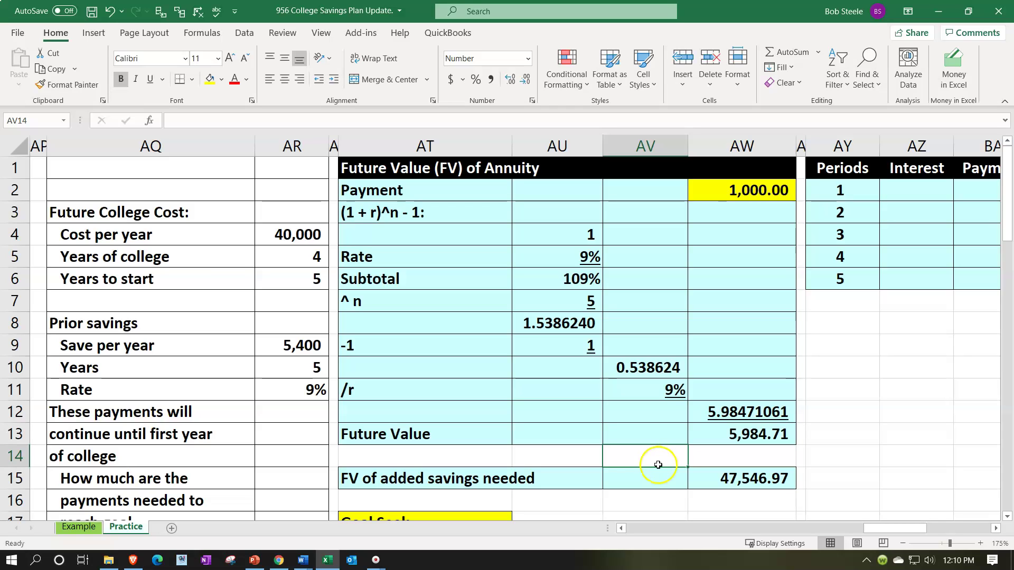
- Run Goal Seek to set the Future Value in AW13 to 47546.97 by changing the payment in AW2, and keep the solution
{"action": "left_click", "coordinate": [244, 32]}
{"action": "left_click", "coordinate": [727, 79]}
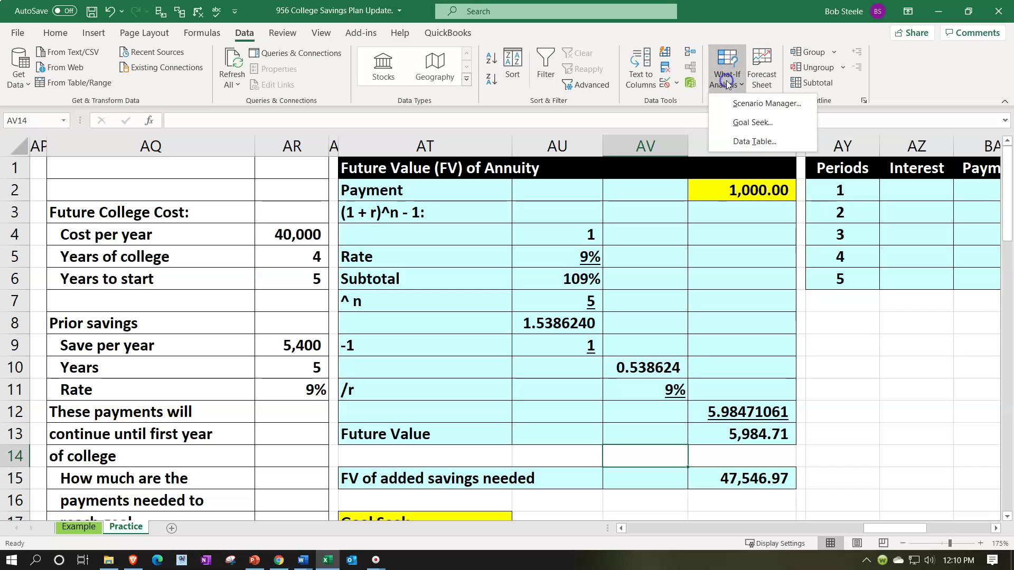
{"action": "left_click", "coordinate": [733, 123]}
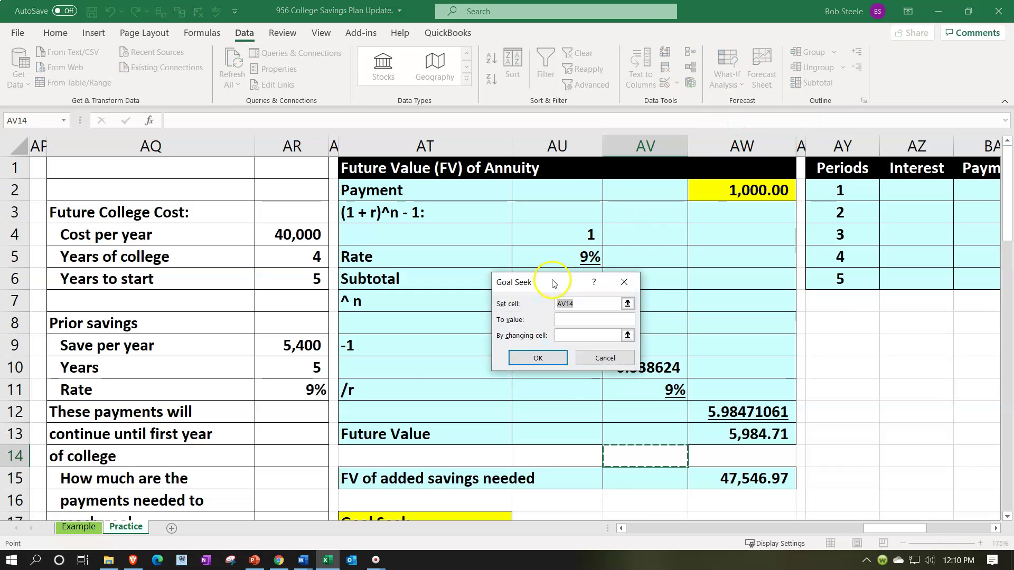
{"action": "left_click_drag", "start_coordinate": [549, 283], "coordinate": [400, 293]}
{"action": "left_click", "coordinate": [752, 440]}
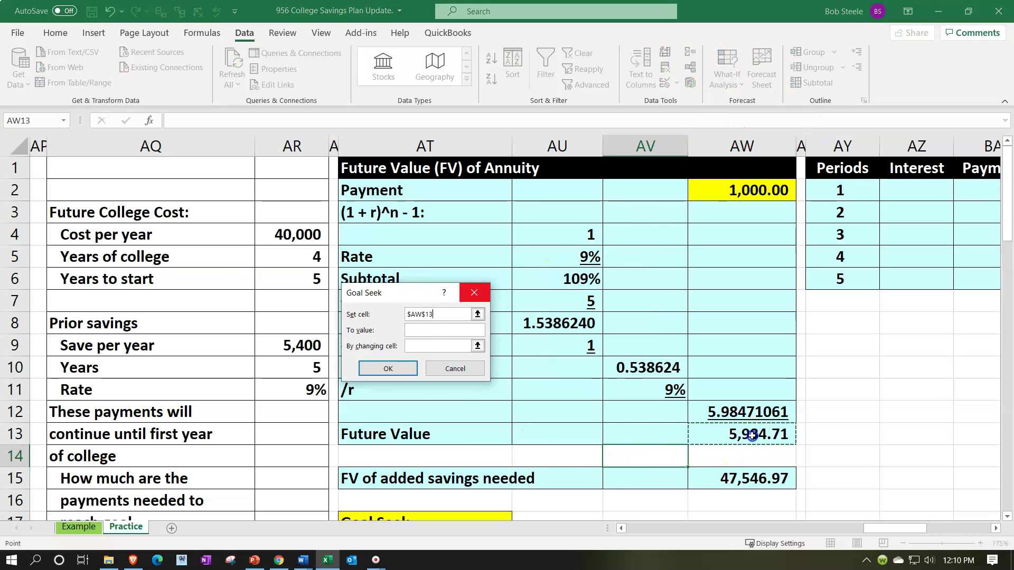
{"action": "left_click", "coordinate": [428, 329]}
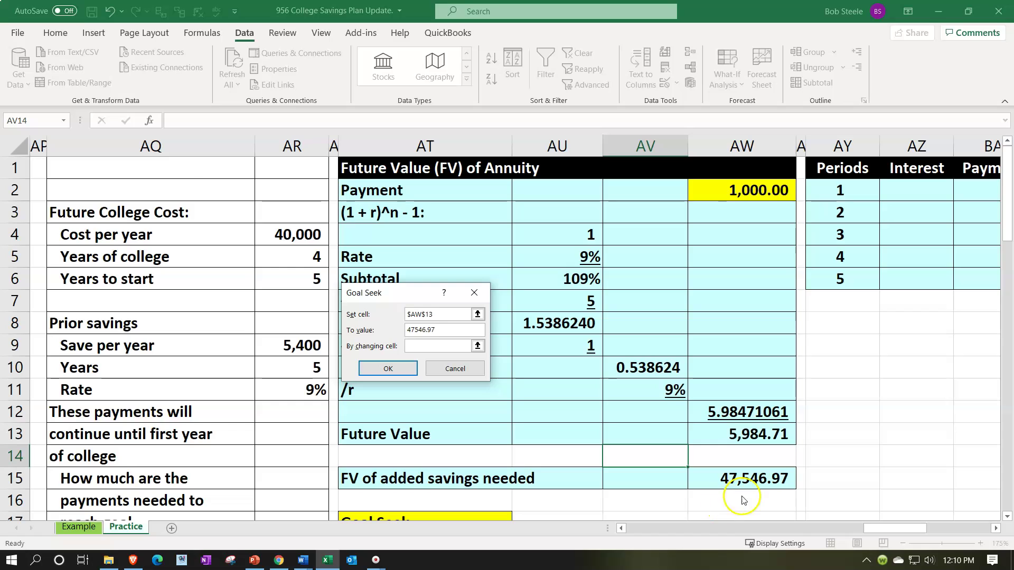
{"action": "left_click", "coordinate": [433, 347]}
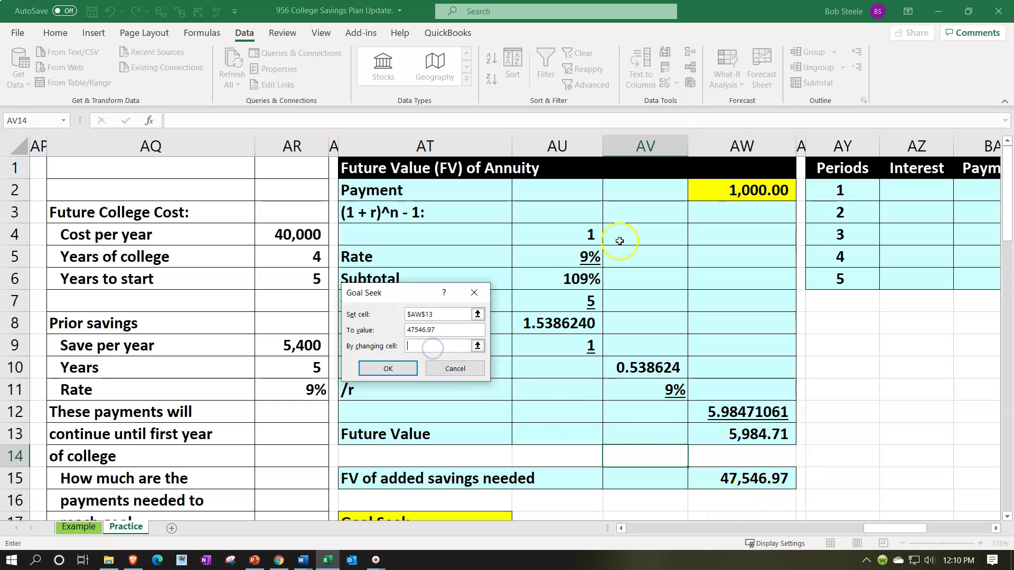
{"action": "left_click", "coordinate": [747, 190]}
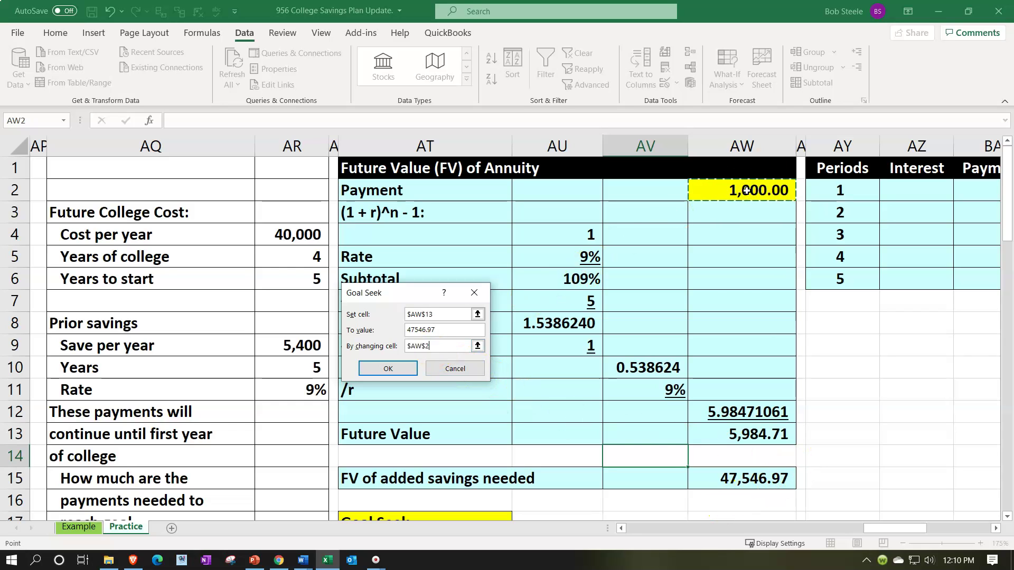
{"action": "left_click", "coordinate": [391, 368]}
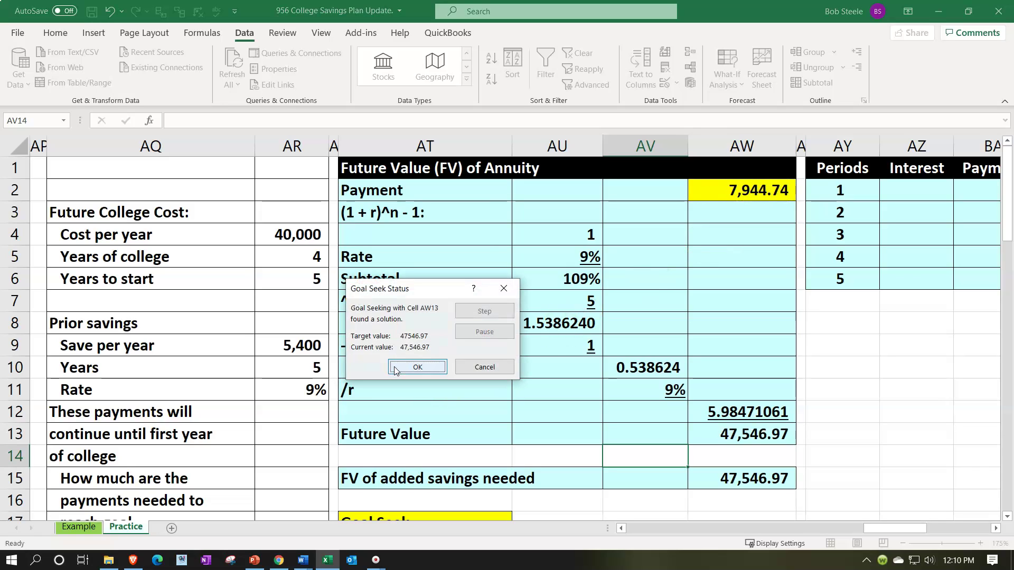
{"action": "left_click", "coordinate": [417, 367]}
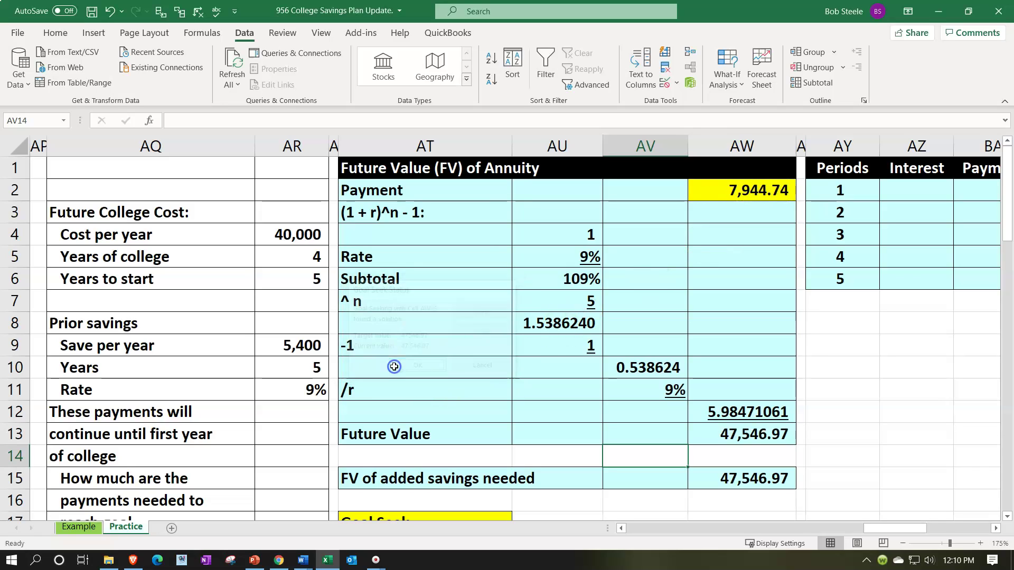
{"action": "left_click", "coordinate": [697, 194]}
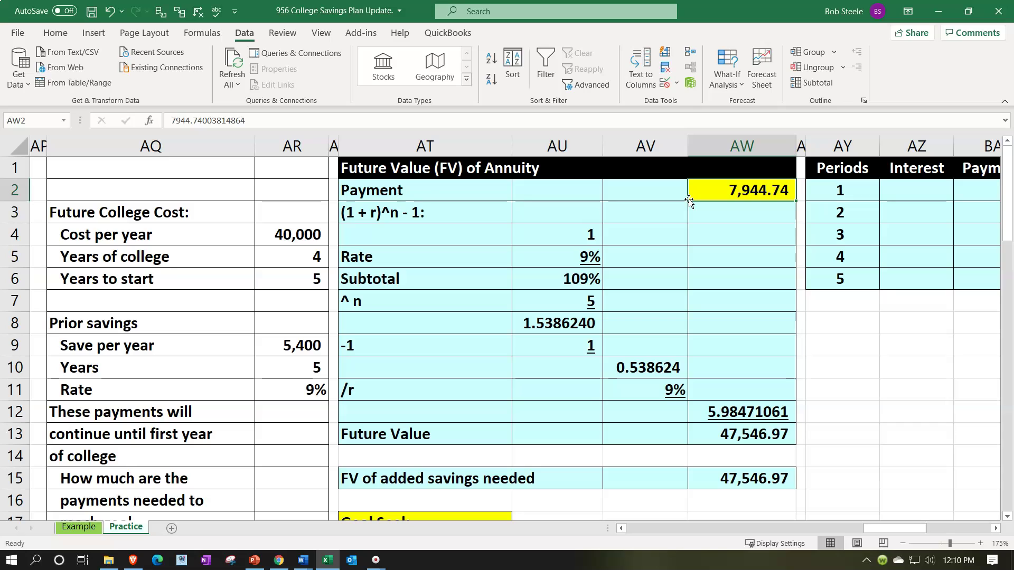
- Enter 1000 as the trial payment in BE4, beside the Goal Seek label of the Excel Future Value (FV) Annuity section
{"action": "left_click", "coordinate": [689, 234]}
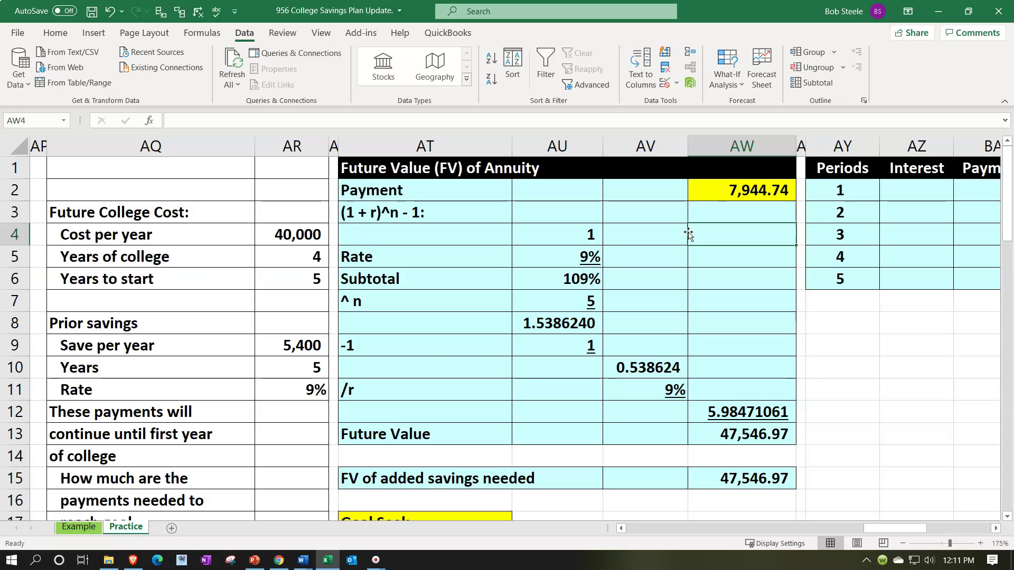
{"action": "key", "text": "Right"}
{"action": "key", "text": "Right"}
{"action": "key", "text": "Right"}
{"action": "key", "text": "Right"}
{"action": "key", "text": "Right"}
{"action": "key", "text": "Right"}
{"action": "key", "text": "Right"}
{"action": "key", "text": "Right"}
{"action": "key", "text": "Right"}
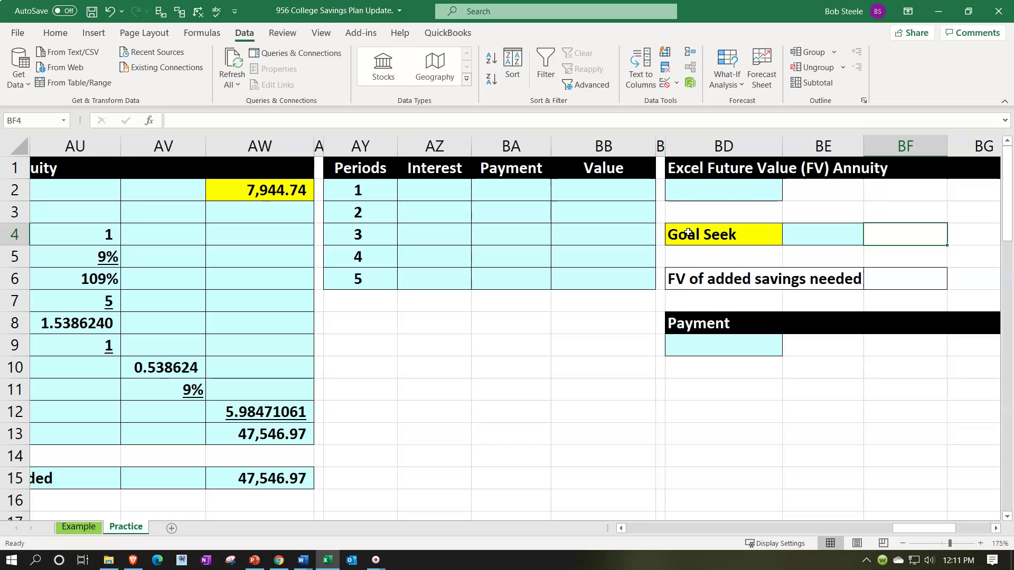
{"action": "left_click", "coordinate": [726, 180]}
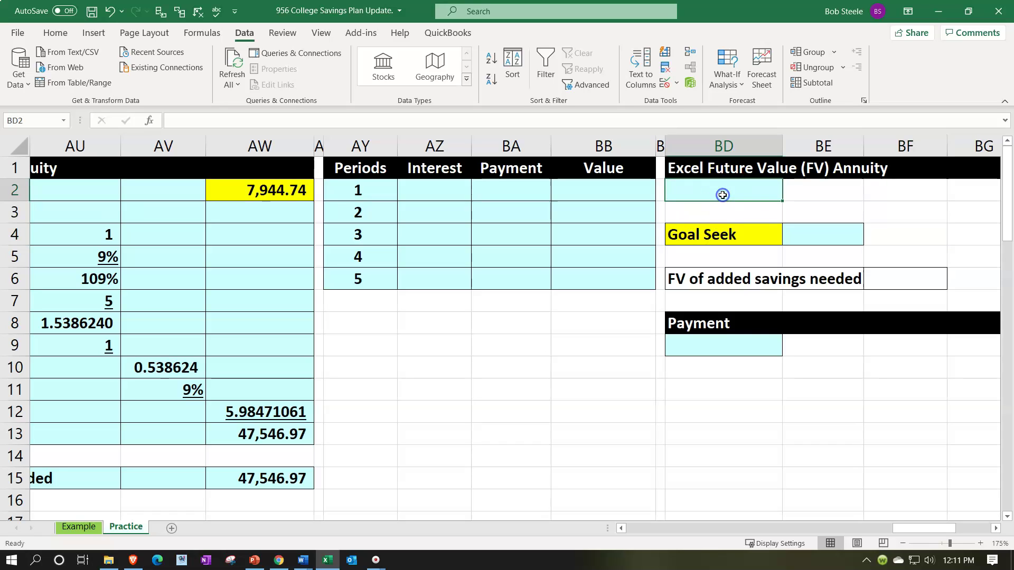
{"action": "left_click", "coordinate": [742, 337]}
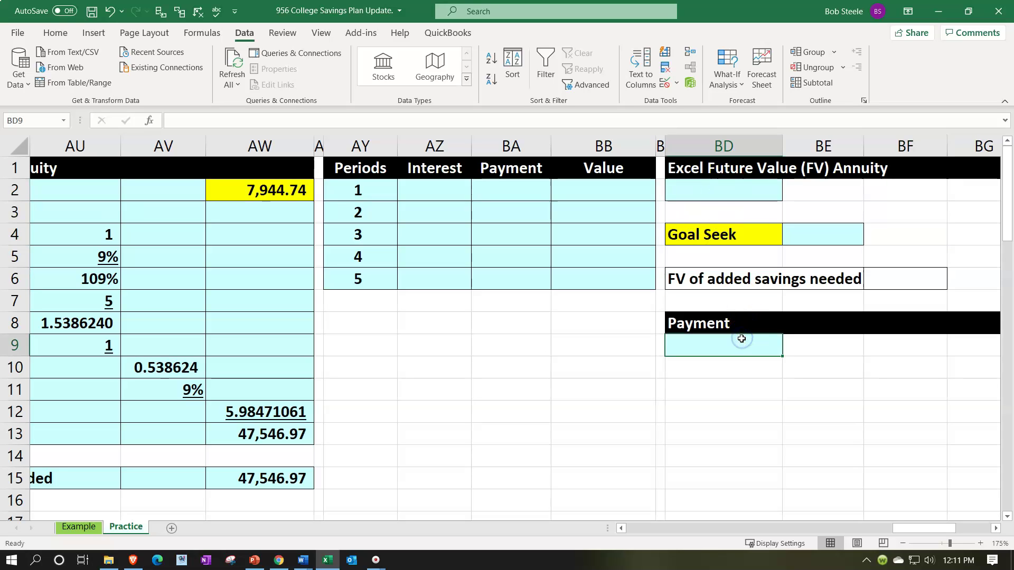
{"action": "left_click", "coordinate": [714, 190]}
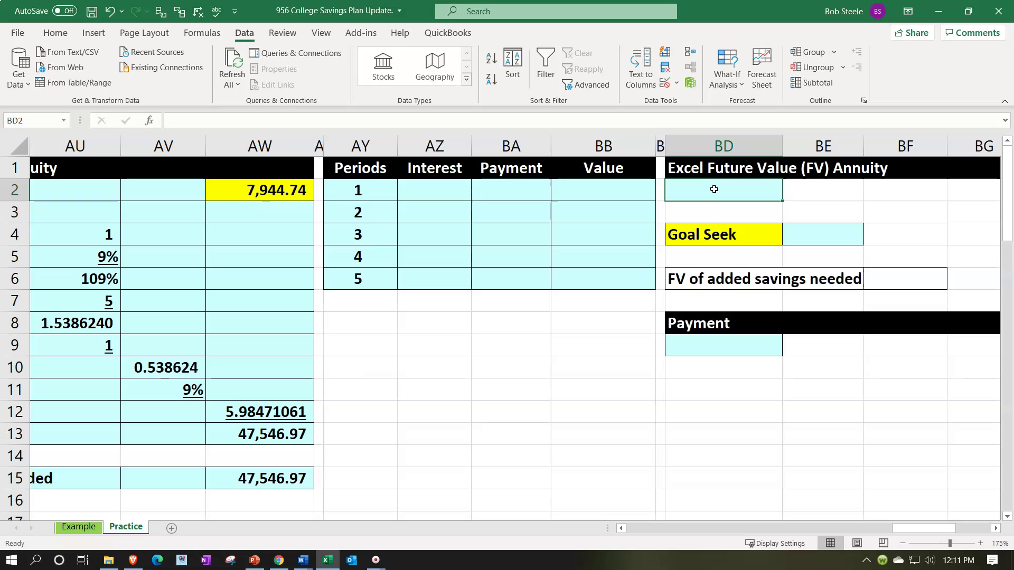
{"action": "key", "text": "Down"}
{"action": "key", "text": "Down"}
{"action": "key", "text": "Right"}
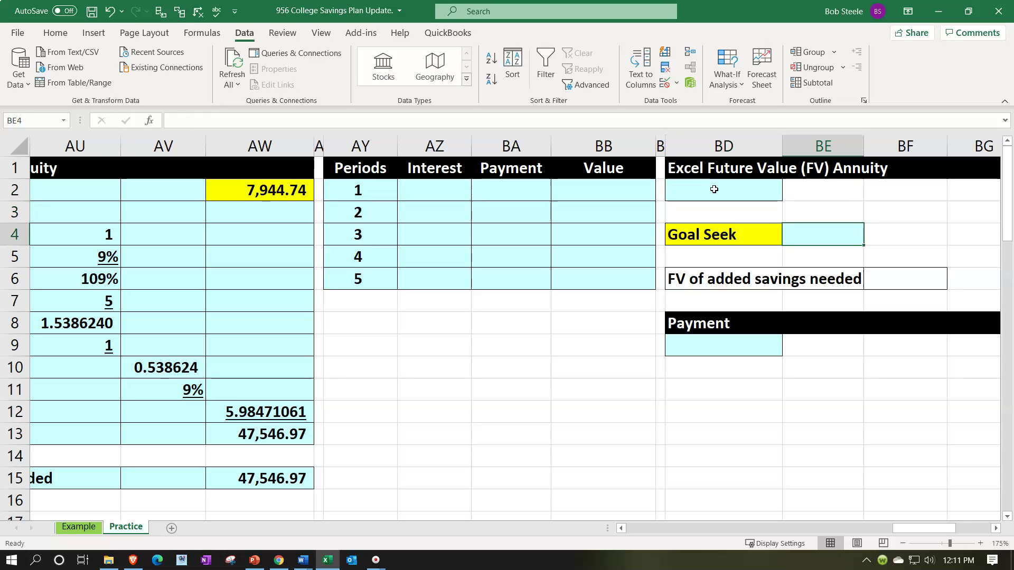
{"action": "type", "text": "1000"}
{"action": "key", "text": "Return"}
{"action": "key", "text": "Up"}
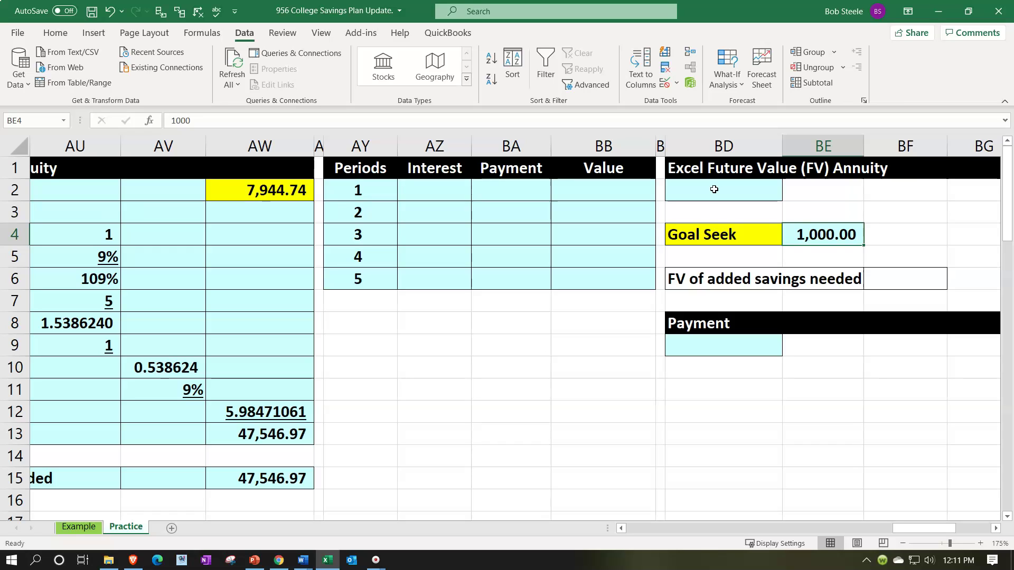
- Calculate the annuity's future value in BD2 as a negative FV of rate AU5, periods AY6 and payment BE4, =-FV(AU5,AY6,BE4)
{"action": "key", "text": "Left"}
{"action": "key", "text": "Up"}
{"action": "key", "text": "Up"}
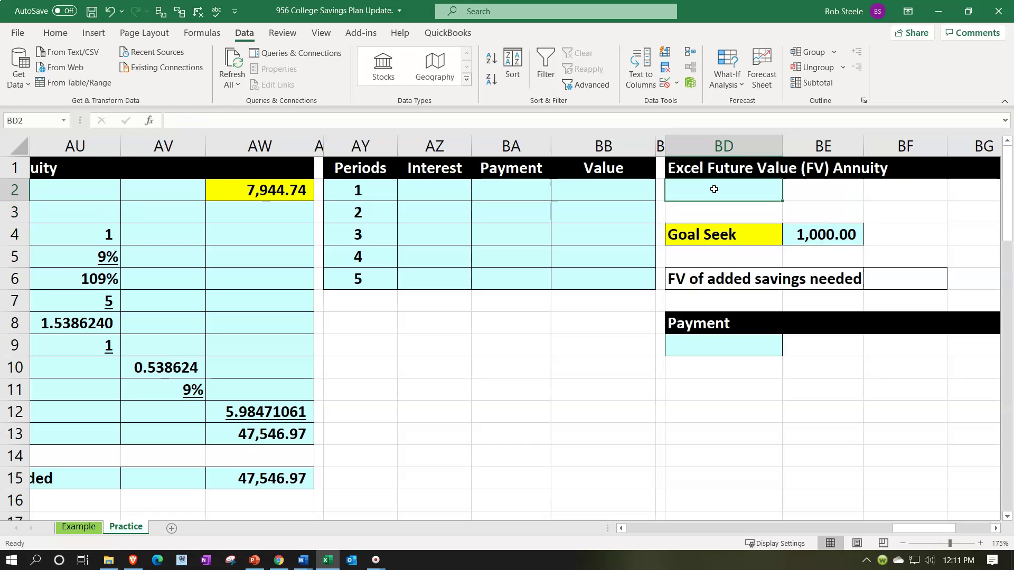
{"action": "type", "text": "-fv"}
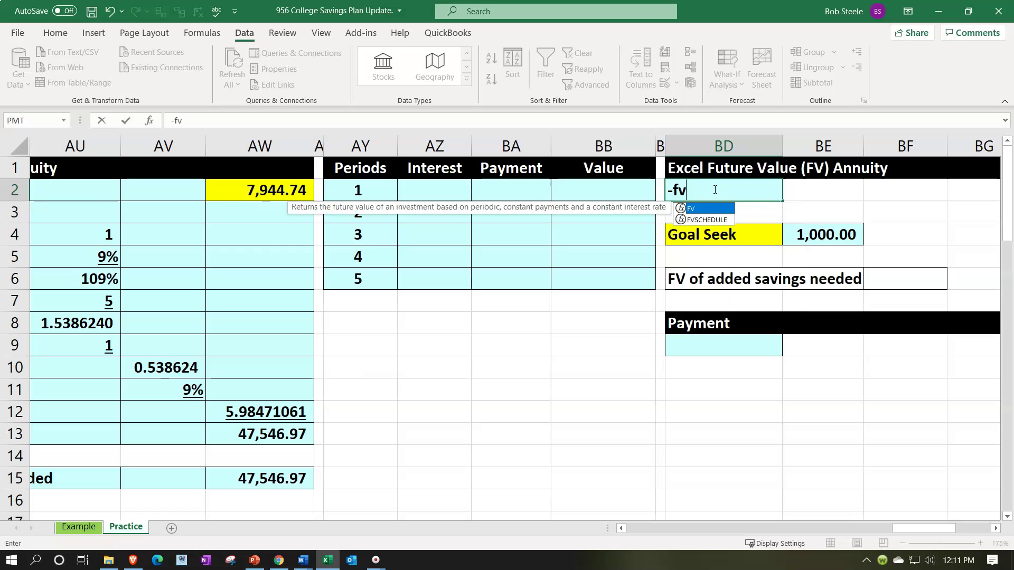
{"action": "type", "text": "("}
{"action": "key", "text": "Down"}
{"action": "key", "text": "Down"}
{"action": "key", "text": "Down"}
{"action": "key", "text": "Left"}
{"action": "key", "text": "Left"}
{"action": "key", "text": "Left"}
{"action": "key", "text": "Left"}
{"action": "key", "text": "Left"}
{"action": "key", "text": "Left"}
{"action": "key", "text": "Left"}
{"action": "key", "text": "Left"}
{"action": "key", "text": "Left"}
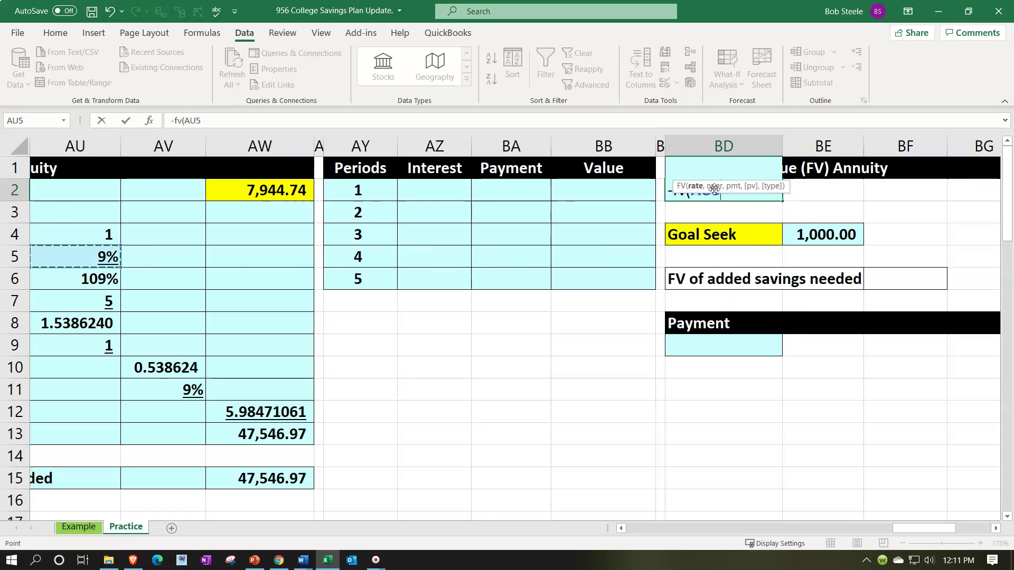
{"action": "type", "text": ","}
{"action": "key", "text": "Down"}
{"action": "key", "text": "Down"}
{"action": "key", "text": "Left"}
{"action": "key", "text": "Left"}
{"action": "key", "text": "Left"}
{"action": "key", "text": "Left"}
{"action": "key", "text": "Left"}
{"action": "key", "text": "Down"}
{"action": "key", "text": "Down"}
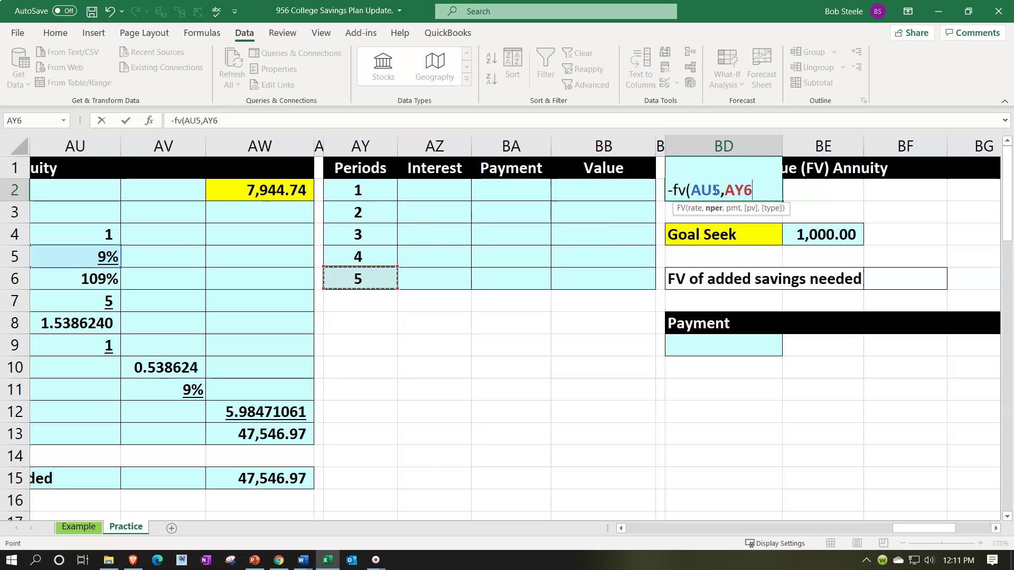
{"action": "type", "text": ","}
{"action": "key", "text": "Right"}
{"action": "key", "text": "Down"}
{"action": "key", "text": "Down"}
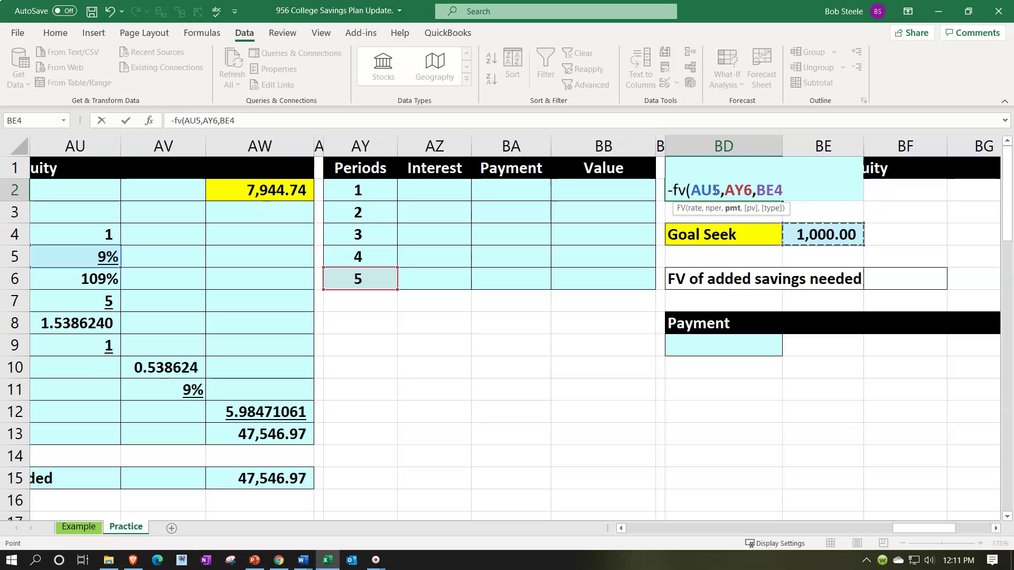
{"action": "key", "text": "Return"}
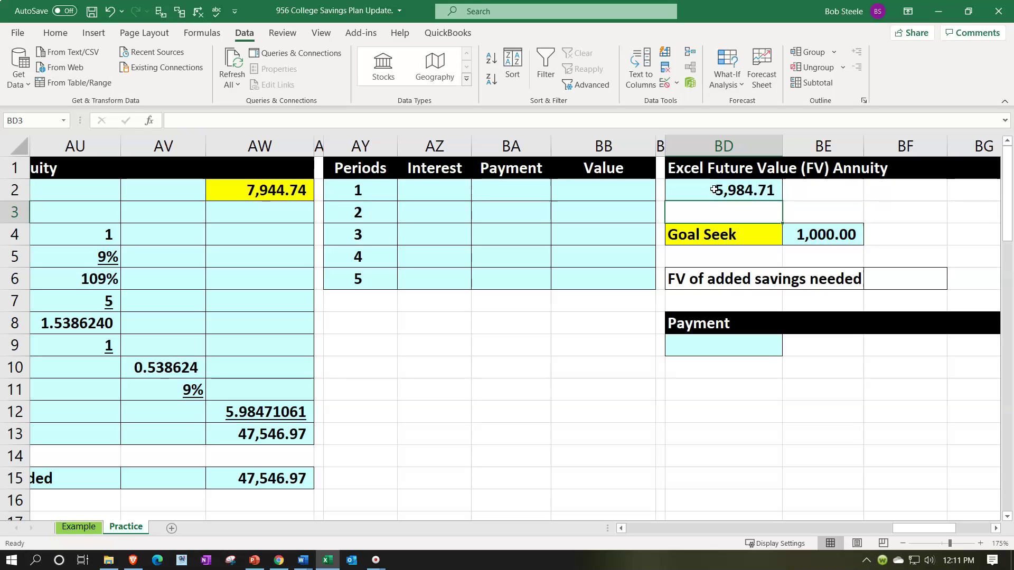
- Compare the future value in BD2 with the added savings needed in AW15 and the trial payment in BE4
{"action": "left_click", "coordinate": [714, 190]}
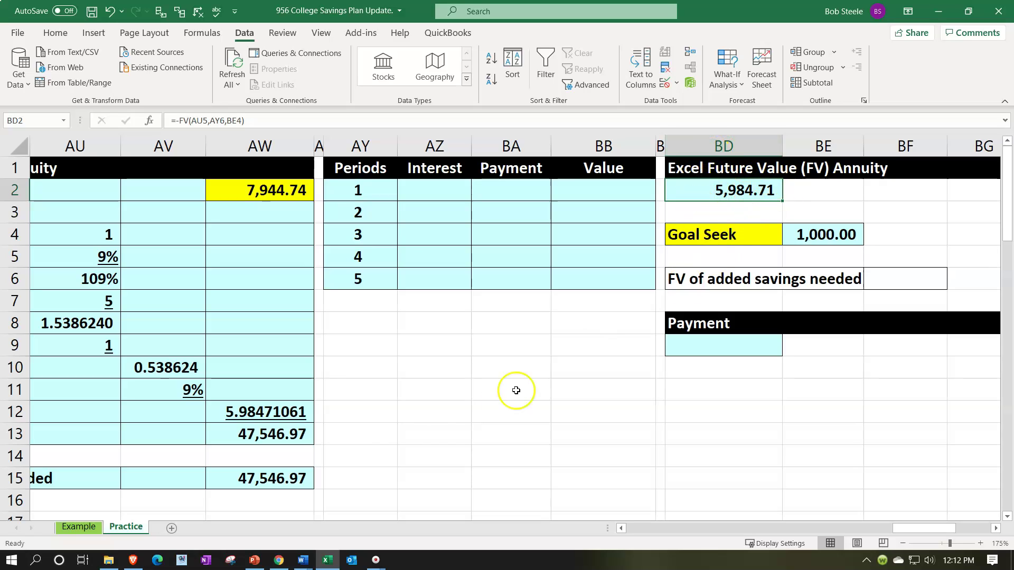
{"action": "left_click", "coordinate": [302, 480]}
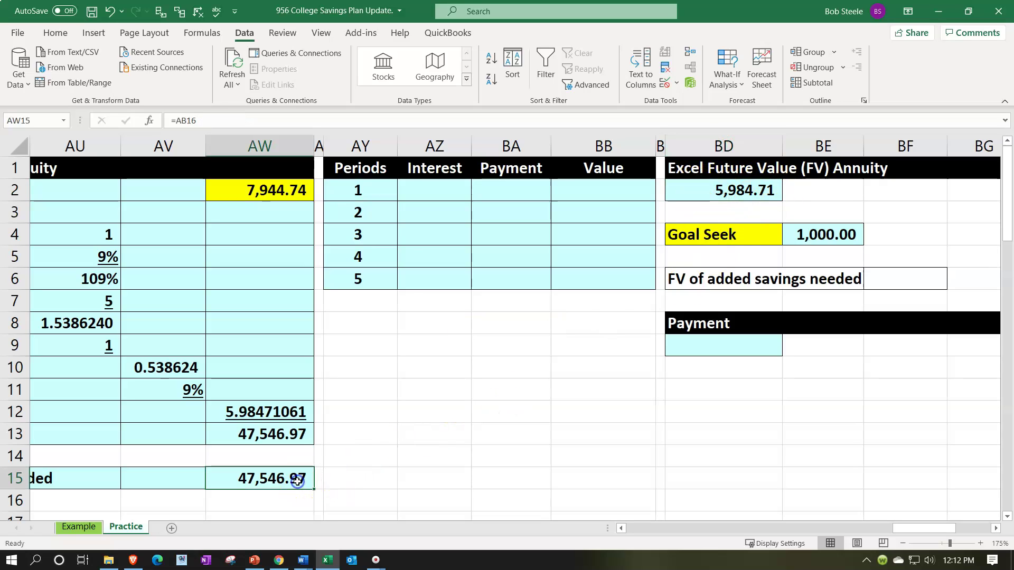
{"action": "left_click", "coordinate": [712, 191]}
{"action": "left_click", "coordinate": [290, 478]}
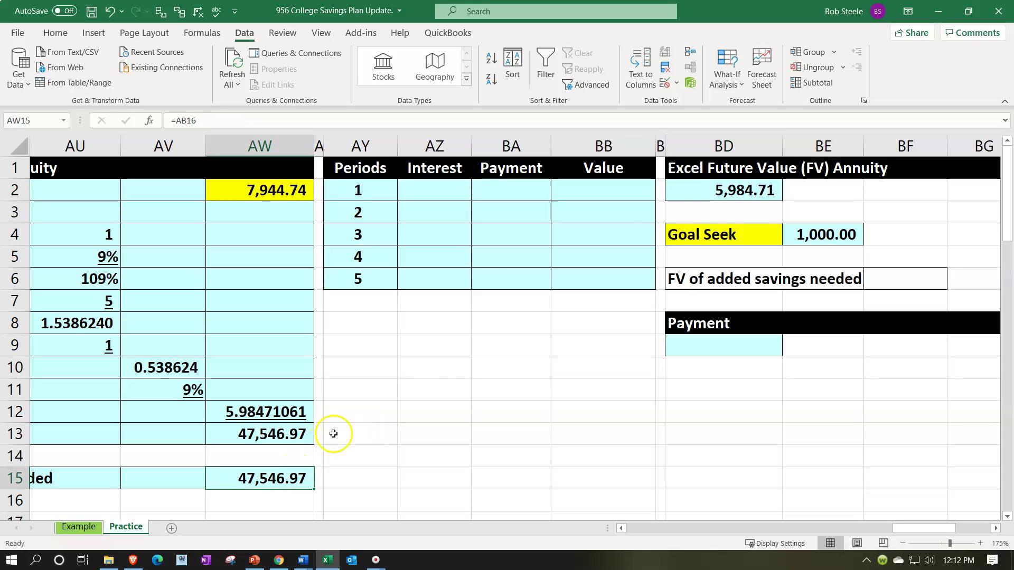
{"action": "left_click", "coordinate": [686, 196]}
{"action": "left_click", "coordinate": [261, 477]}
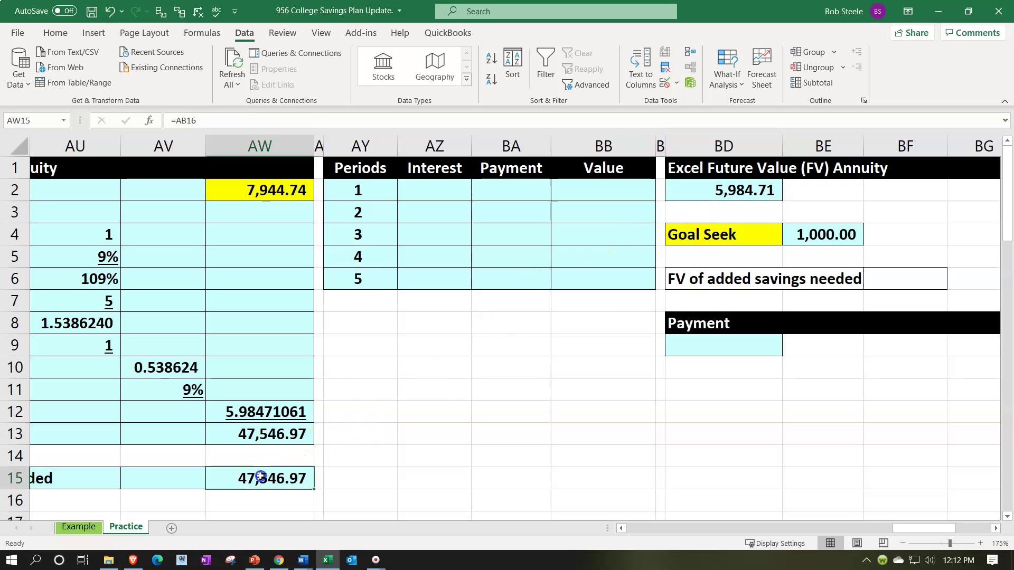
{"action": "left_click", "coordinate": [794, 235]}
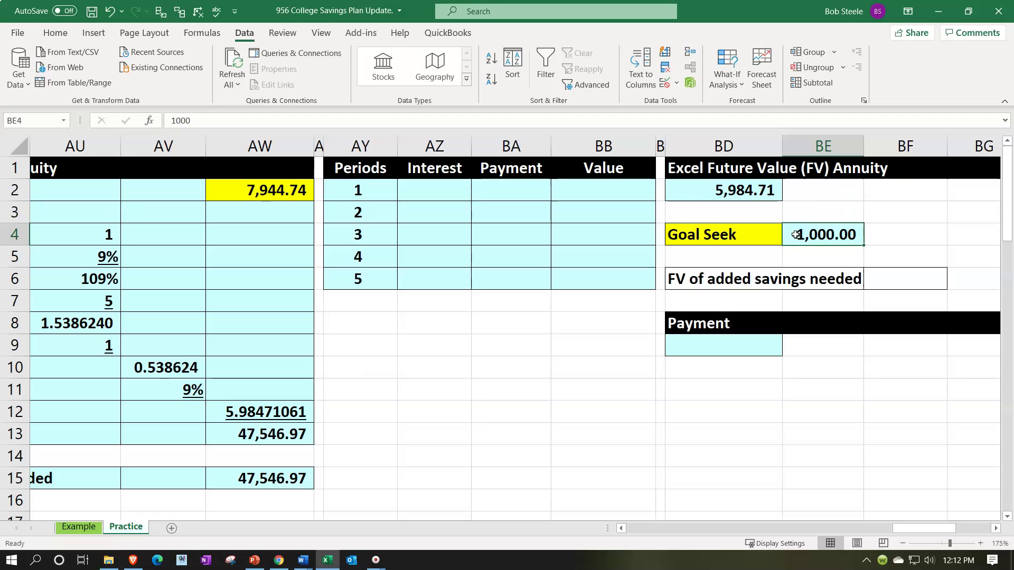
{"action": "left_click", "coordinate": [705, 196]}
{"action": "left_click", "coordinate": [282, 474]}
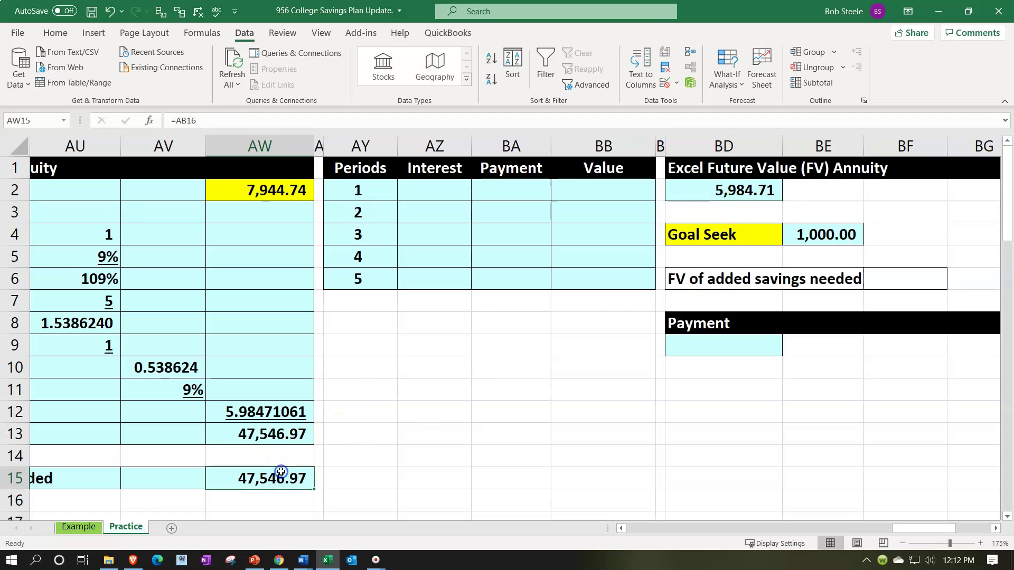
{"action": "left_click", "coordinate": [784, 235]}
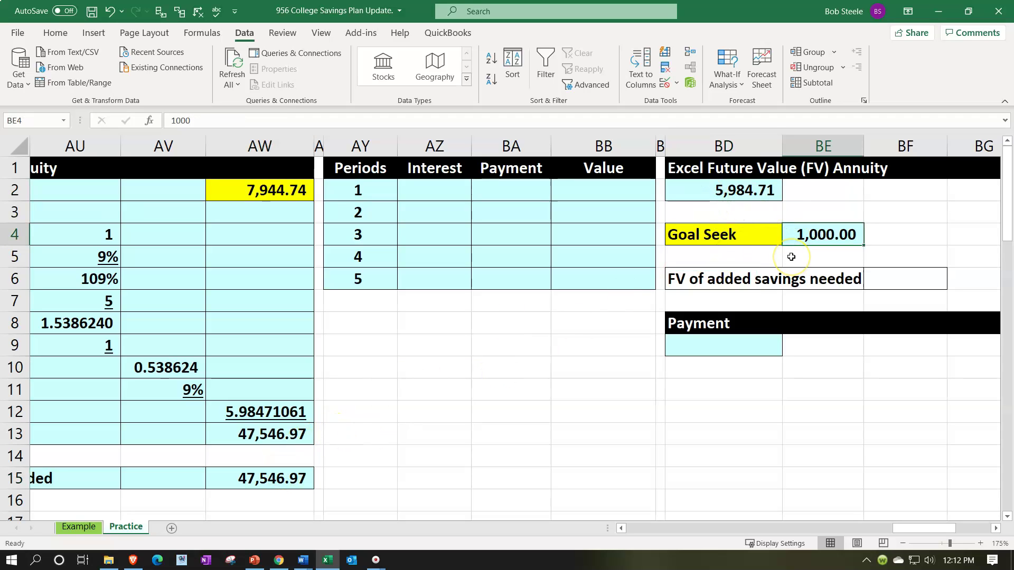
{"action": "left_click", "coordinate": [627, 254]}
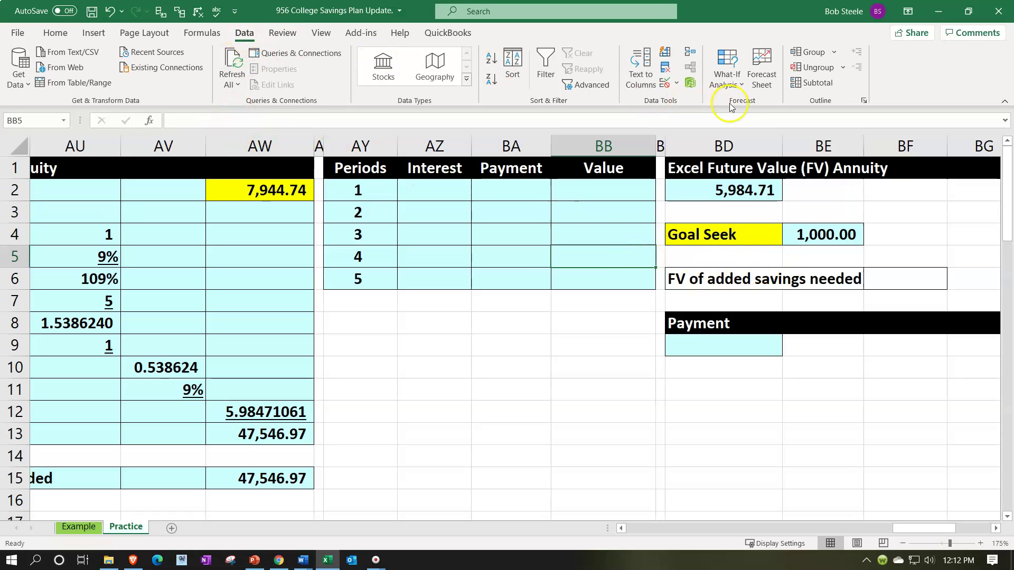
- Run Goal Seek to set the future value in BD2 to 47546.97 by changing the payment in BE4, and keep the solution
{"action": "left_click", "coordinate": [727, 77]}
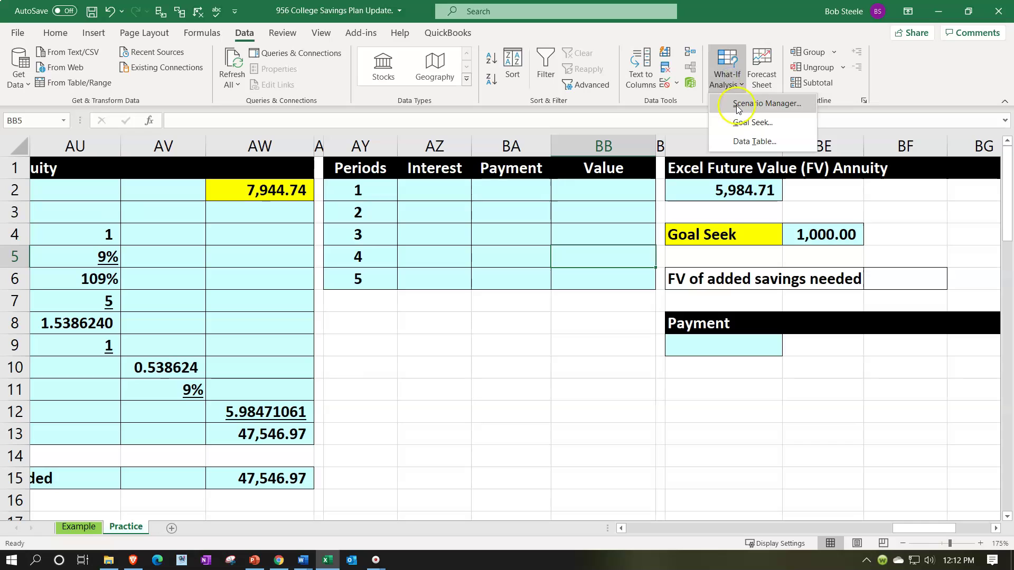
{"action": "left_click", "coordinate": [743, 123]}
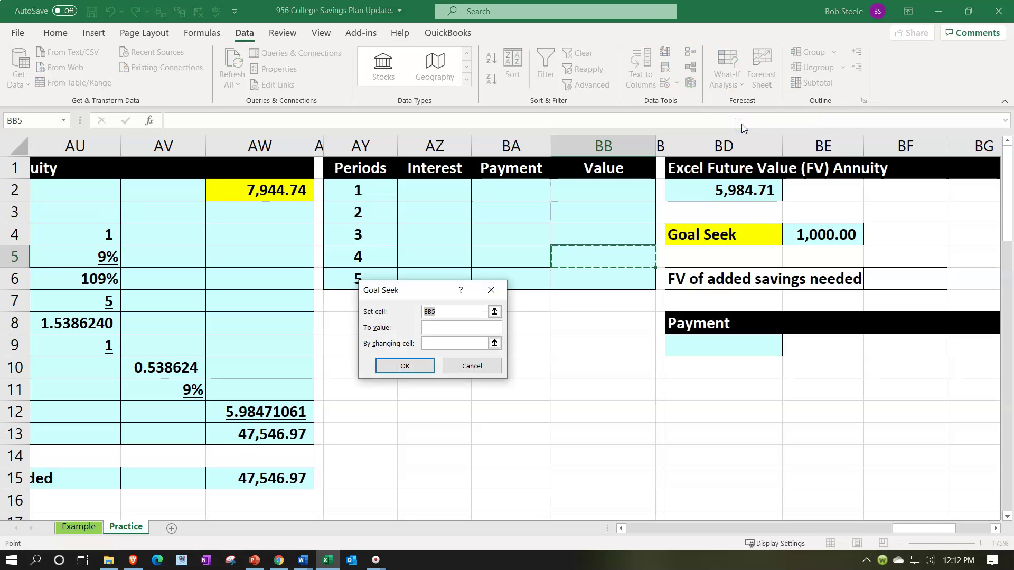
{"action": "left_click", "coordinate": [452, 310]}
{"action": "left_click_drag", "start_coordinate": [453, 290], "coordinate": [525, 201]}
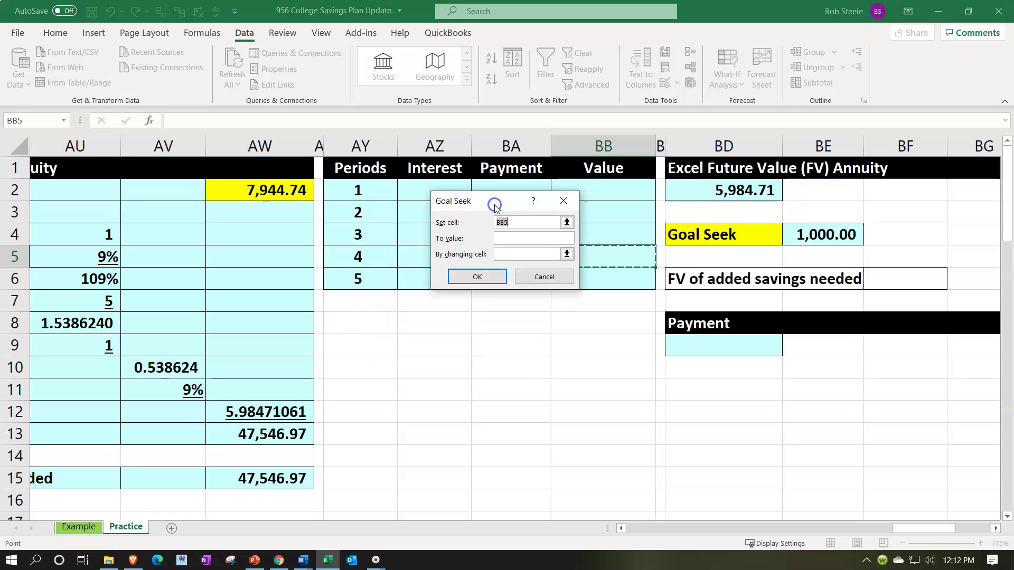
{"action": "left_click", "coordinate": [731, 185]}
{"action": "left_click", "coordinate": [535, 237]}
{"action": "left_click", "coordinate": [302, 480]}
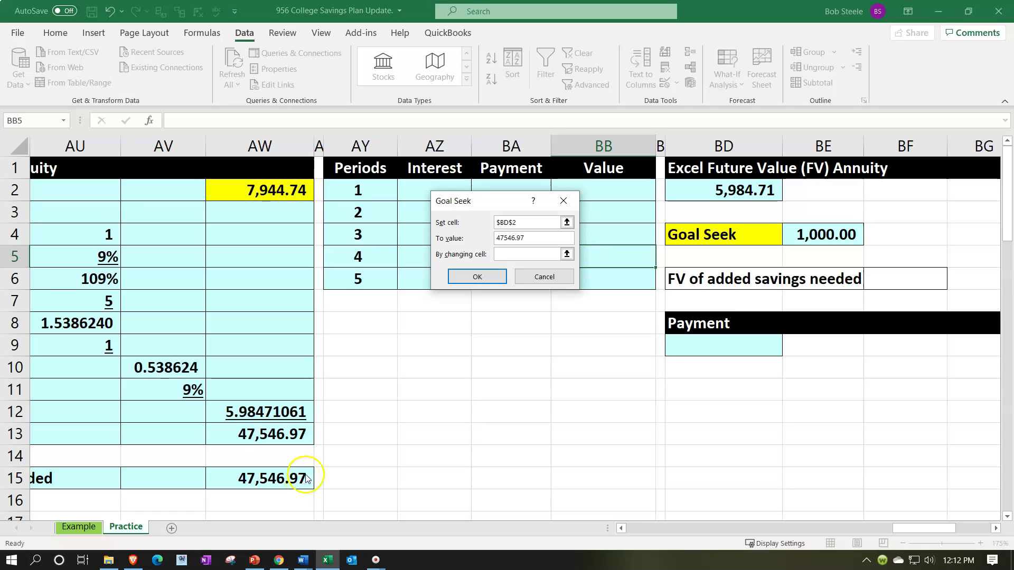
{"action": "left_click", "coordinate": [541, 256]}
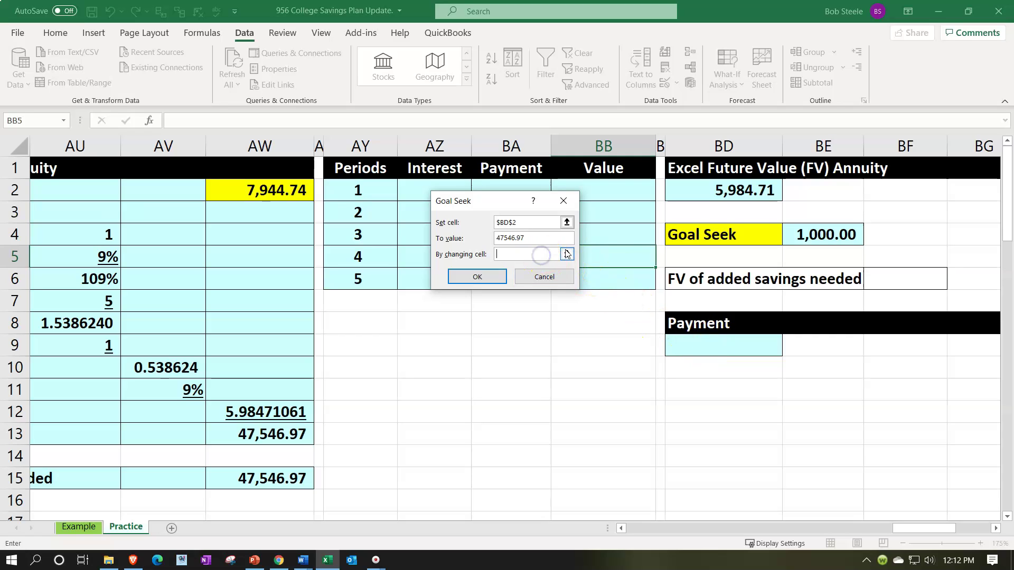
{"action": "left_click", "coordinate": [817, 227]}
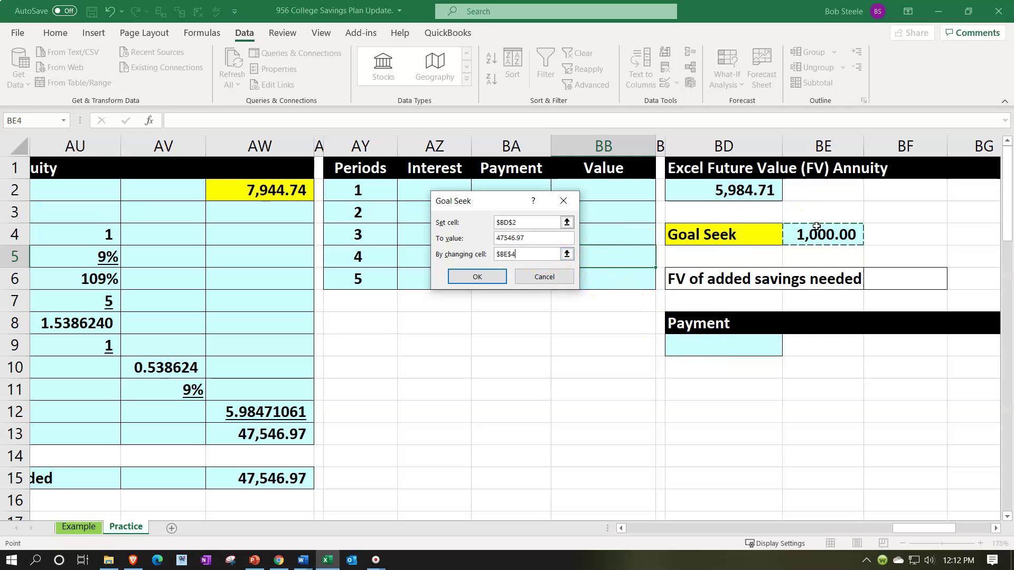
{"action": "left_click", "coordinate": [486, 277]}
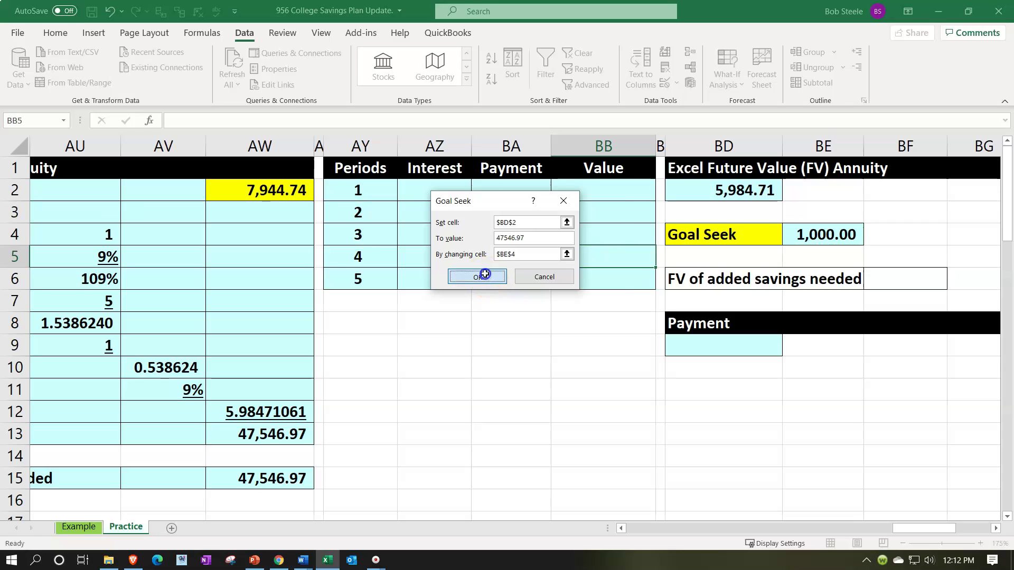
{"action": "left_click", "coordinate": [516, 276]}
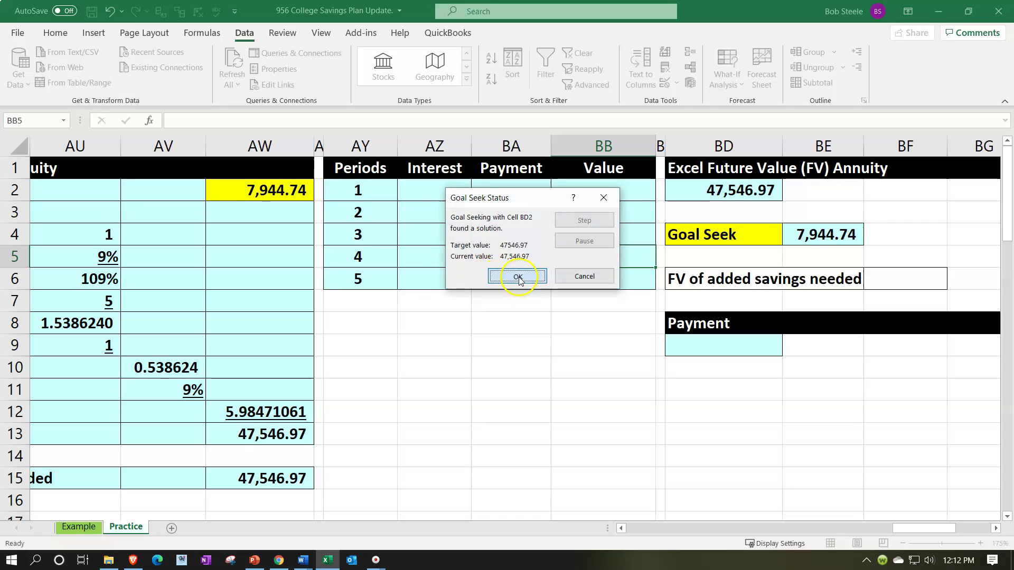
- Review the solved payment in BE4 and the arguments of the FV formula in BD2
{"action": "left_click", "coordinate": [732, 194]}
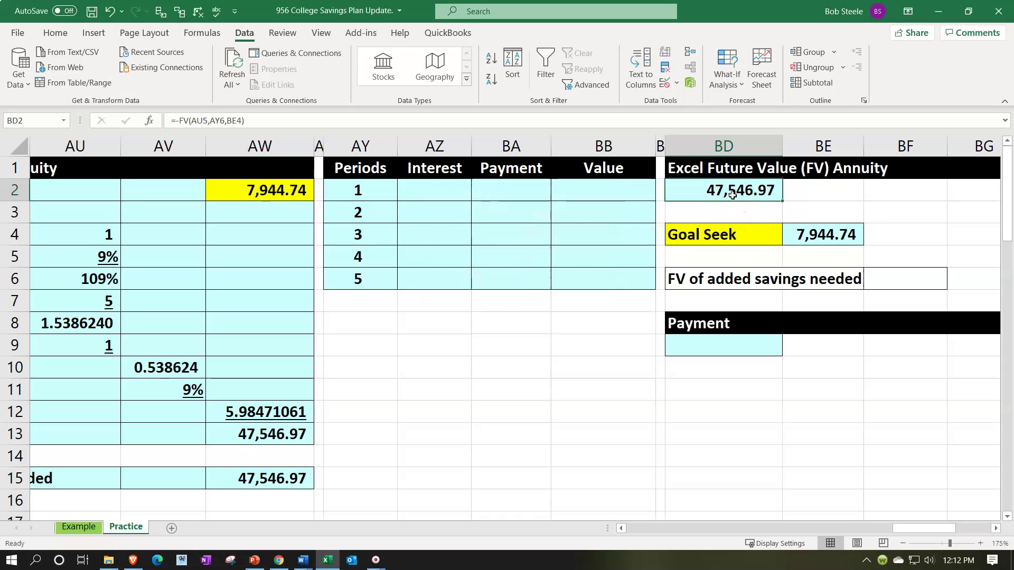
{"action": "key", "text": "Down"}
{"action": "key", "text": "Down"}
{"action": "key", "text": "Right"}
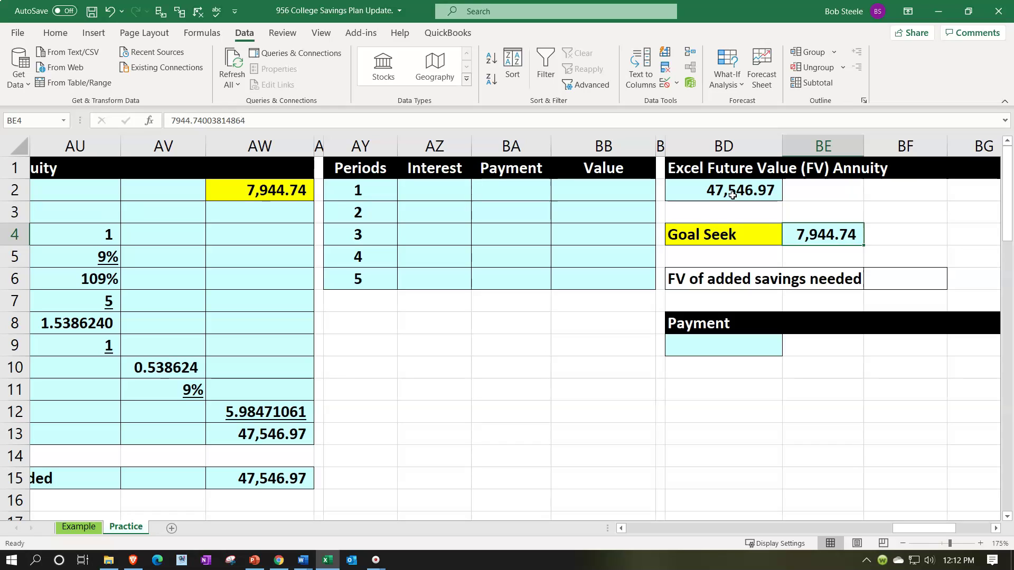
{"action": "double_click", "coordinate": [732, 196]}
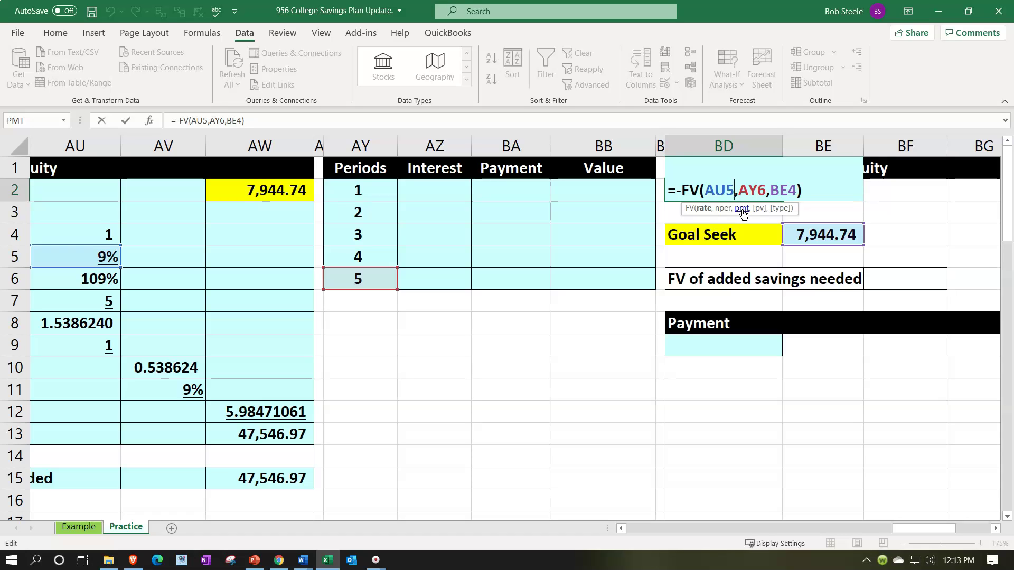
{"action": "key", "text": "Return"}
- Calculate the payment in BD9 as a negative PMT of rate AU5, periods AY6 and present value AW15, =-PMT(AU5,AY6,AW15)
{"action": "key", "text": "Down"}
{"action": "key", "text": "Down"}
{"action": "key", "text": "Down"}
{"action": "key", "text": "Down"}
{"action": "key", "text": "Down"}
{"action": "key", "text": "Down"}
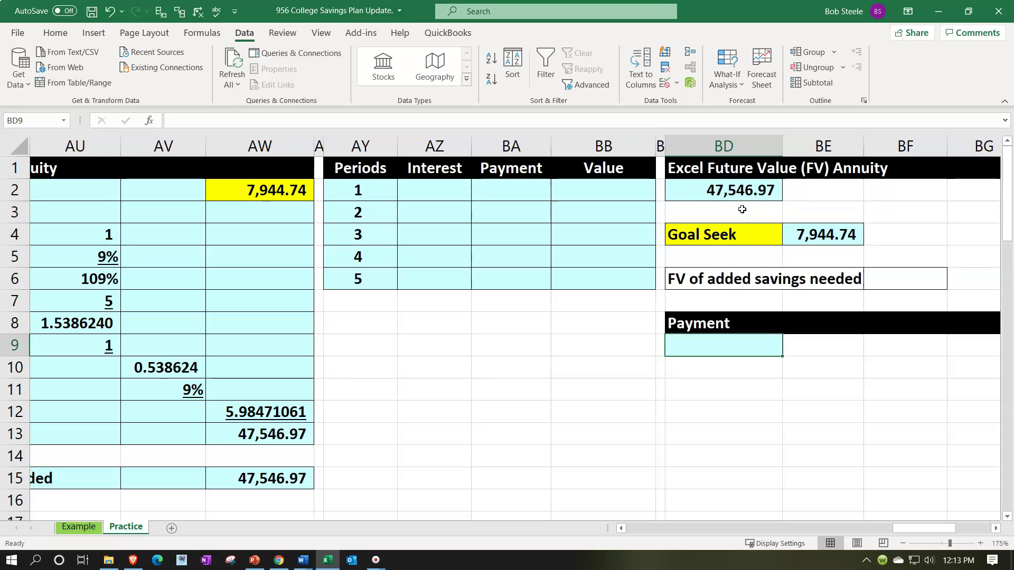
{"action": "type", "text": "-p"}
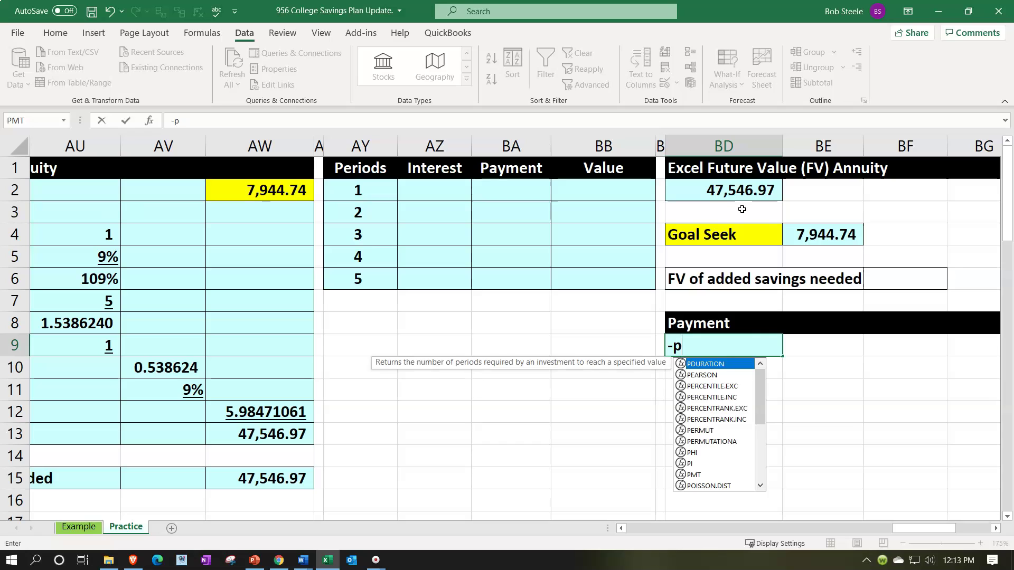
{"action": "type", "text": "mt"}
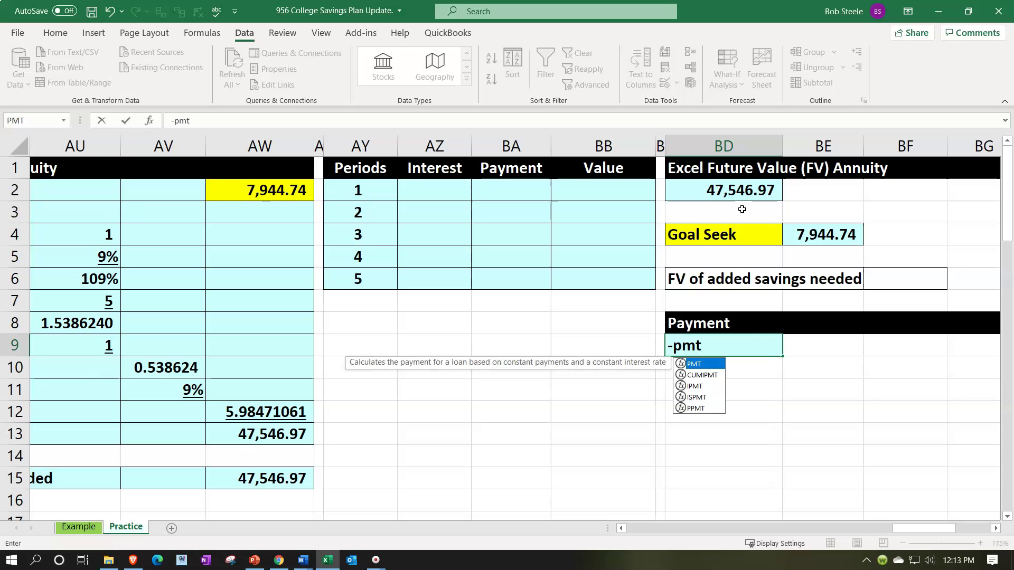
{"action": "type", "text": "("}
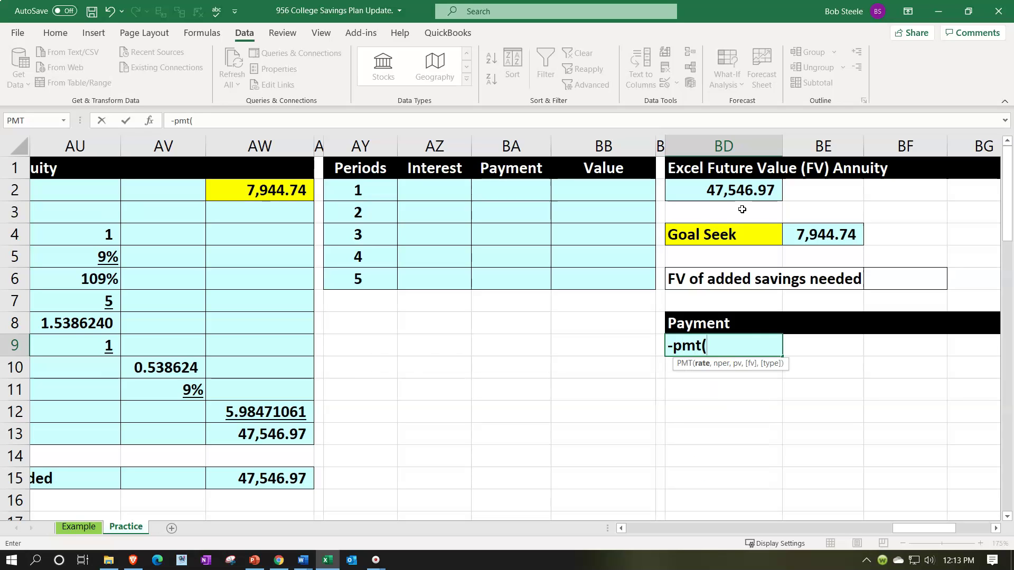
{"action": "key", "text": "Left"}
{"action": "key", "text": "Left"}
{"action": "key", "text": "Left"}
{"action": "key", "text": "Left"}
{"action": "key", "text": "Left"}
{"action": "key", "text": "Left"}
{"action": "key", "text": "Left"}
{"action": "key", "text": "Left"}
{"action": "key", "text": "Left"}
{"action": "key", "text": "Up"}
{"action": "key", "text": "Up"}
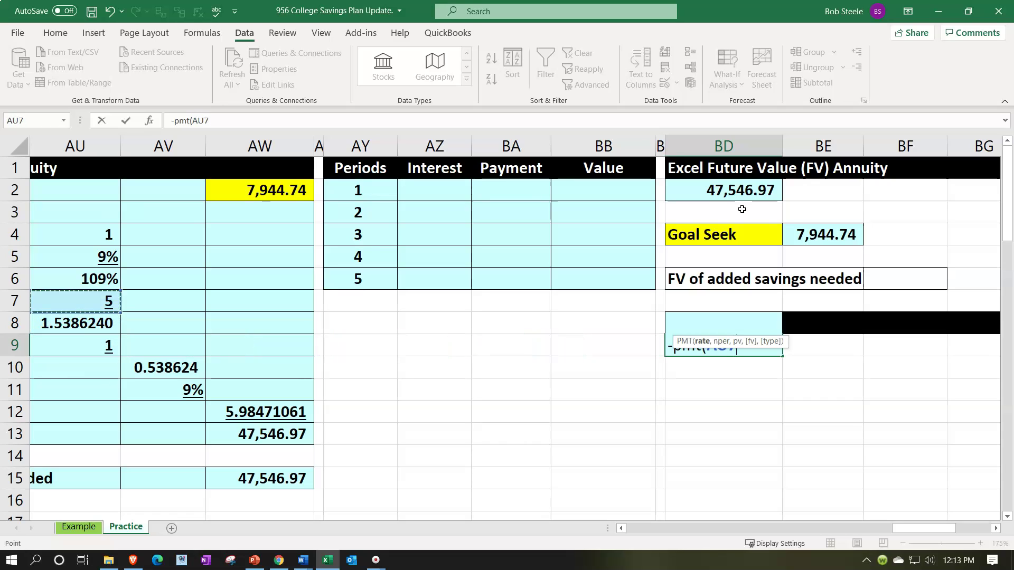
{"action": "key", "text": "Up"}
{"action": "key", "text": "Up"}
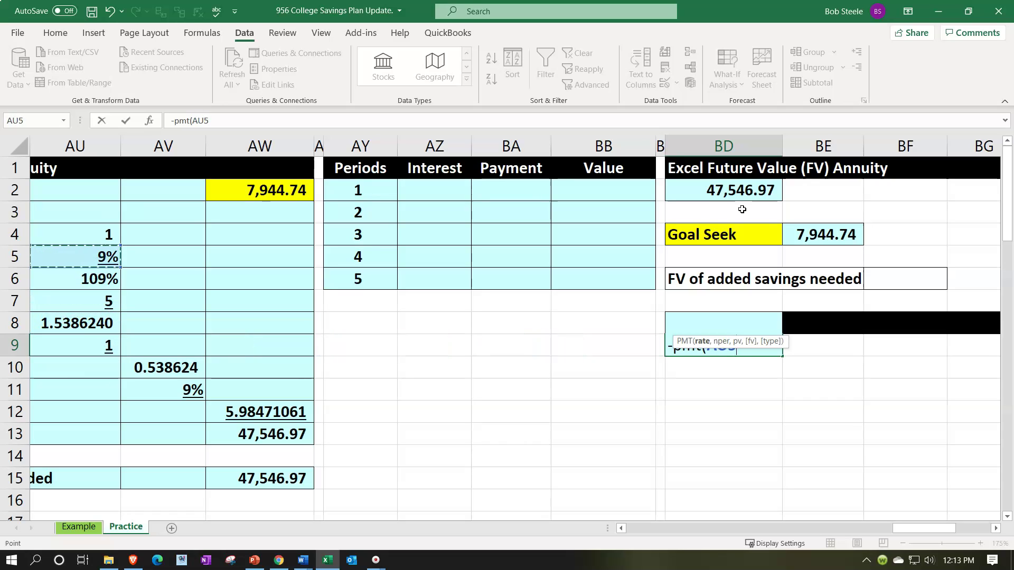
{"action": "type", "text": ","}
{"action": "key", "text": "Left"}
{"action": "key", "text": "Left"}
{"action": "key", "text": "Left"}
{"action": "key", "text": "Left"}
{"action": "key", "text": "Left"}
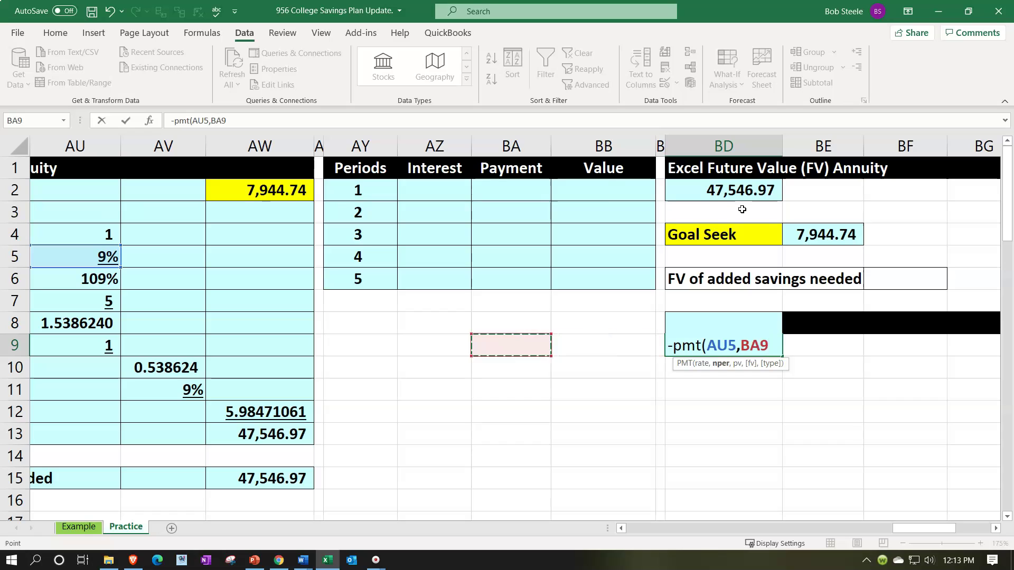
{"action": "key", "text": "Up"}
{"action": "key", "text": "Up"}
{"action": "key", "text": "Up"}
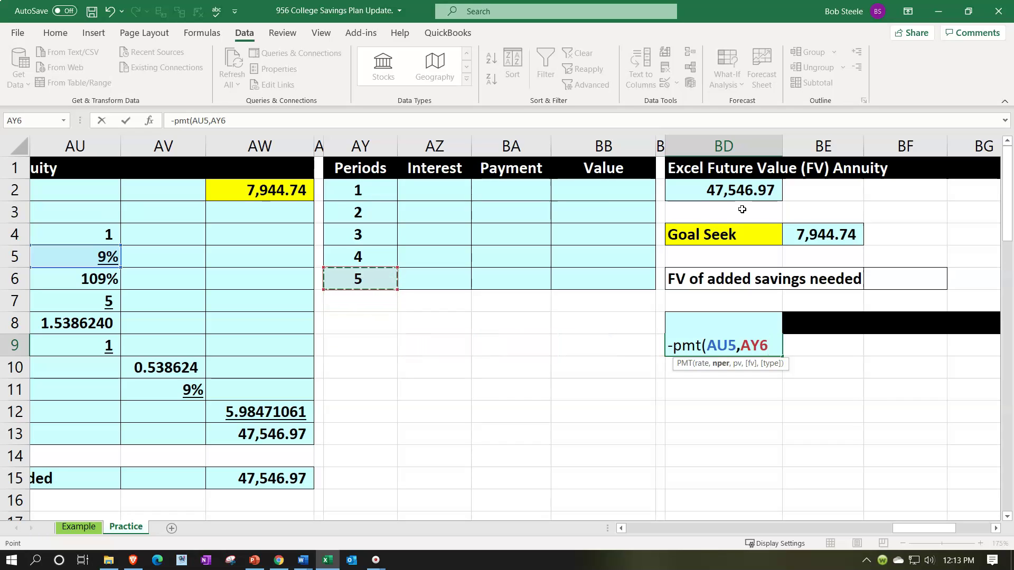
{"action": "type", "text": ","}
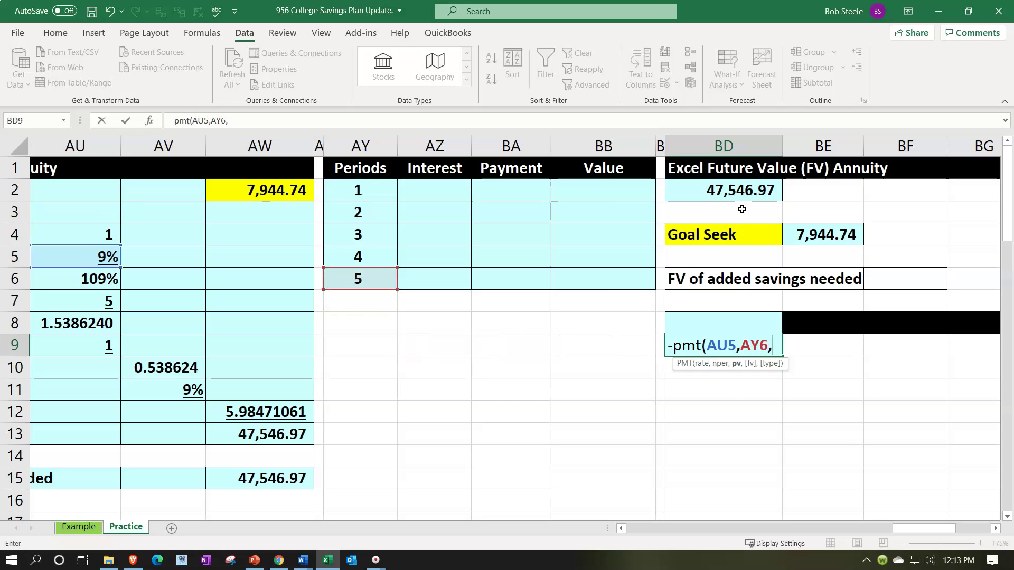
{"action": "key", "text": "Up"}
{"action": "key", "text": "Left"}
{"action": "key", "text": "Left"}
{"action": "key", "text": "Left"}
{"action": "key", "text": "Left"}
{"action": "key", "text": "Left"}
{"action": "key", "text": "Down"}
{"action": "key", "text": "Down"}
{"action": "key", "text": "Down"}
{"action": "key", "text": "Down"}
{"action": "key", "text": "Down"}
{"action": "key", "text": "Down"}
{"action": "key", "text": "Down"}
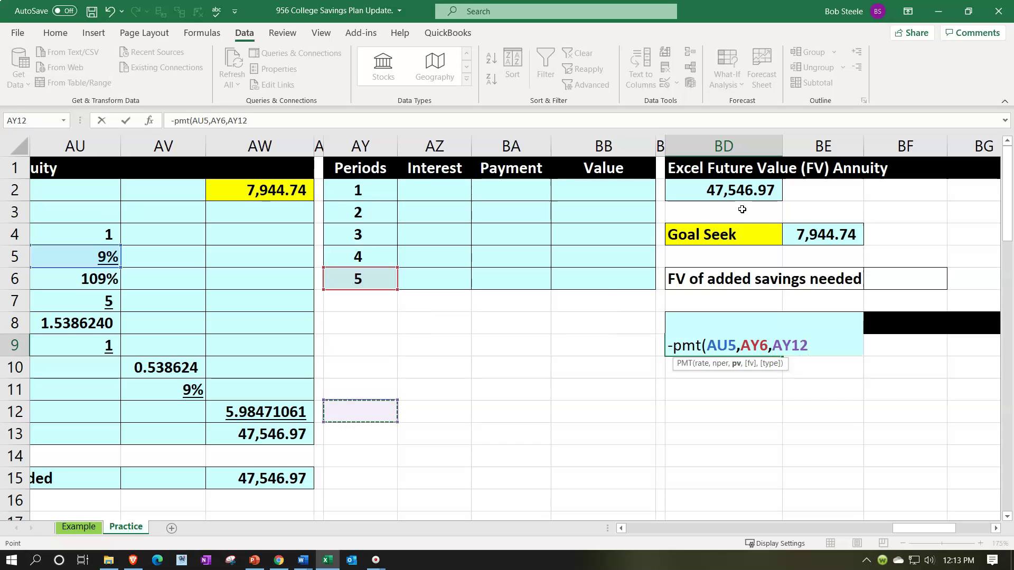
{"action": "key", "text": "Left"}
{"action": "key", "text": "Left"}
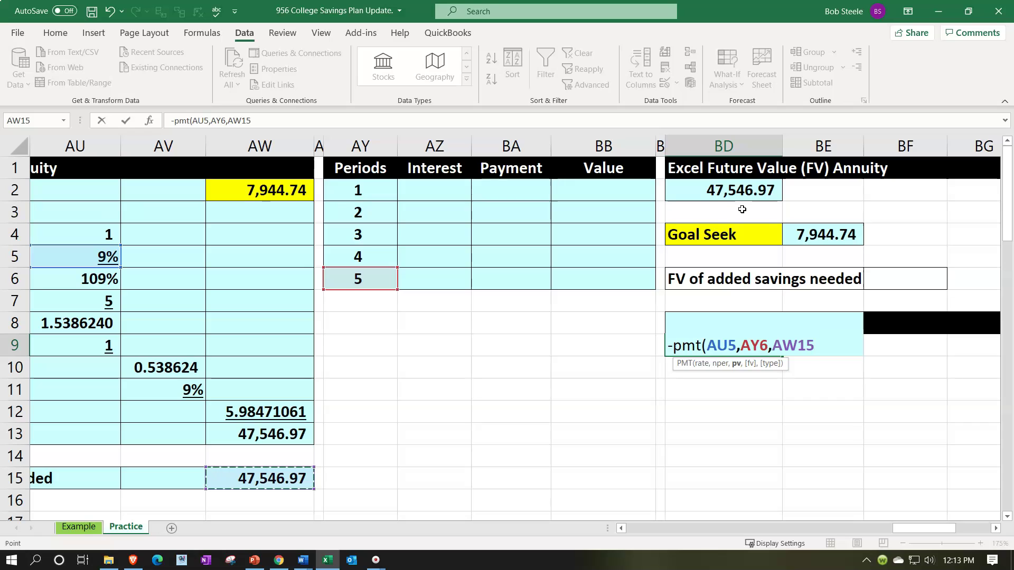
{"action": "key", "text": "Return"}
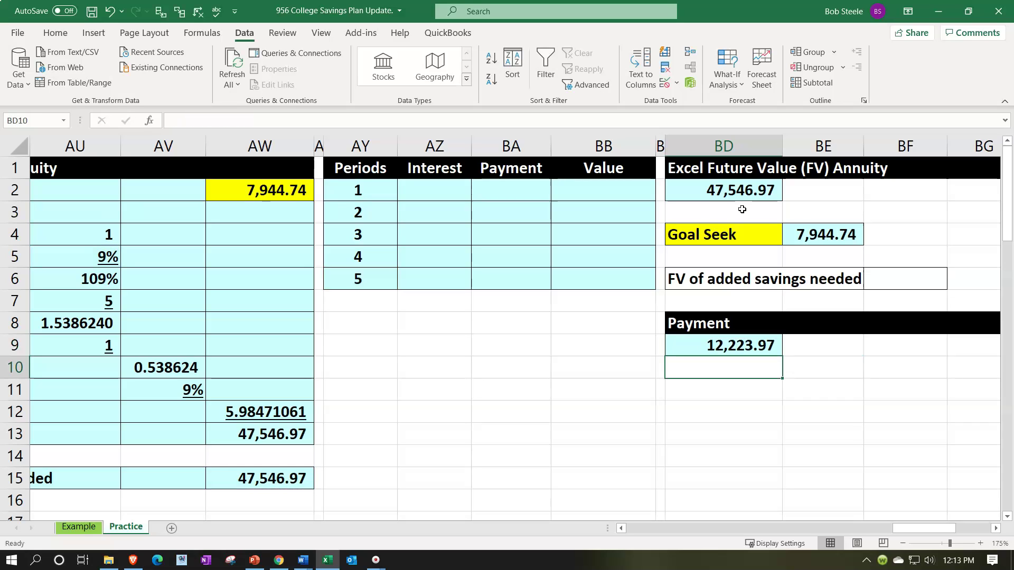
- Correct the PMT formula in BD9 to skip the present value and use AW15 as future value, =-PMT(AU5,AY6,,AW15)
{"action": "key", "text": "Up"}
{"action": "left_click", "coordinate": [742, 344]}
{"action": "double_click", "coordinate": [743, 344]}
{"action": "left_click", "coordinate": [806, 343]}
{"action": "key", "text": "Right"}
{"action": "key", "text": "Right"}
{"action": "key", "text": "Right"}
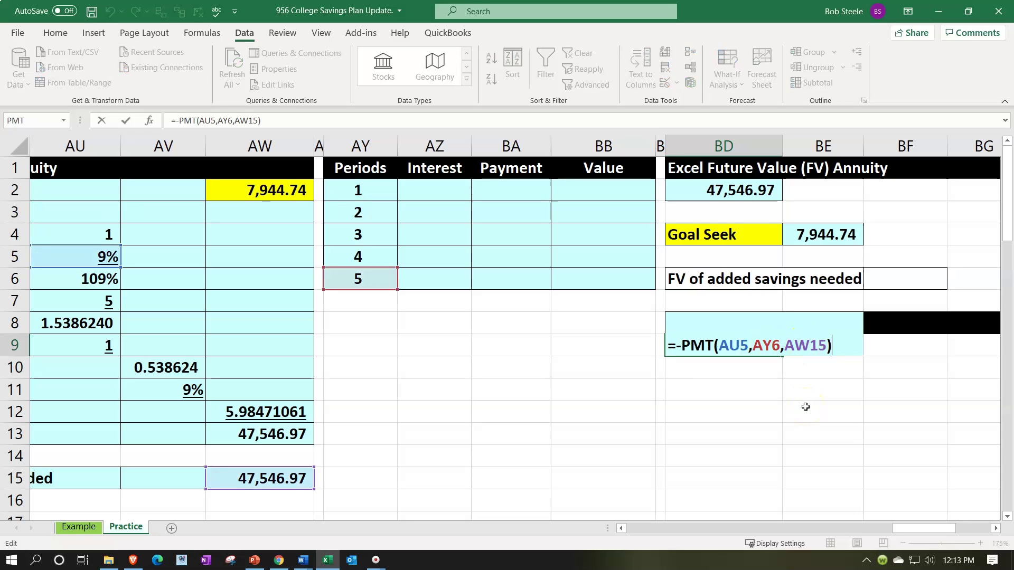
{"action": "key", "text": "BackSpace"}
{"action": "key", "text": "BackSpace"}
{"action": "key", "text": "BackSpace"}
{"action": "key", "text": "BackSpace"}
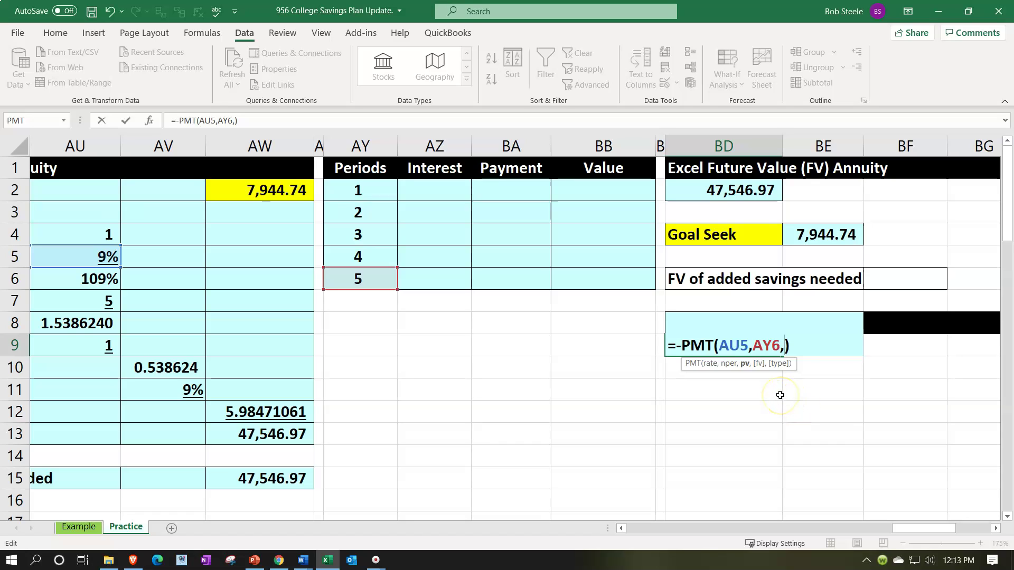
{"action": "type", "text": ","}
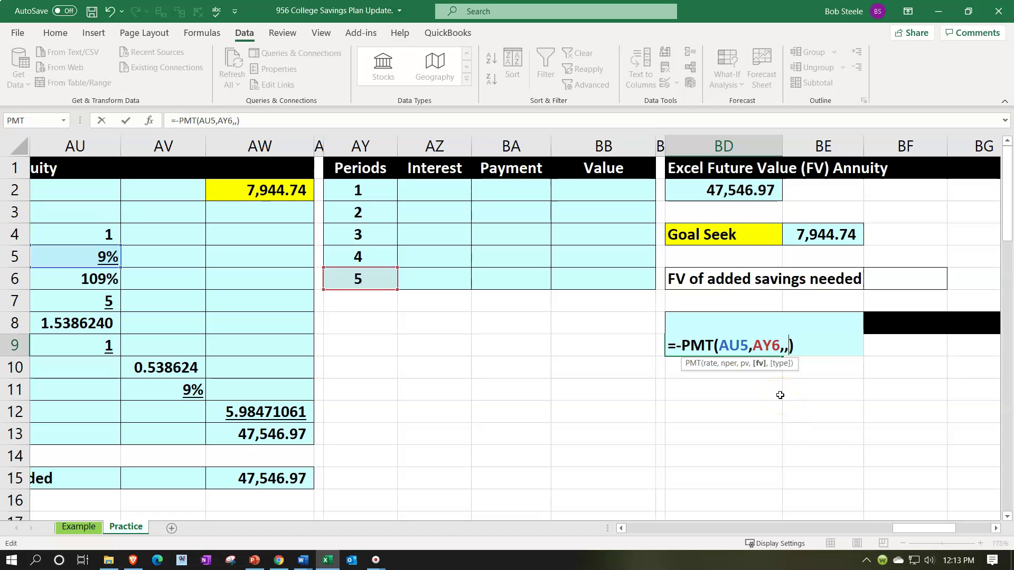
{"action": "left_click", "coordinate": [293, 483]}
{"action": "left_click", "coordinate": [730, 344]}
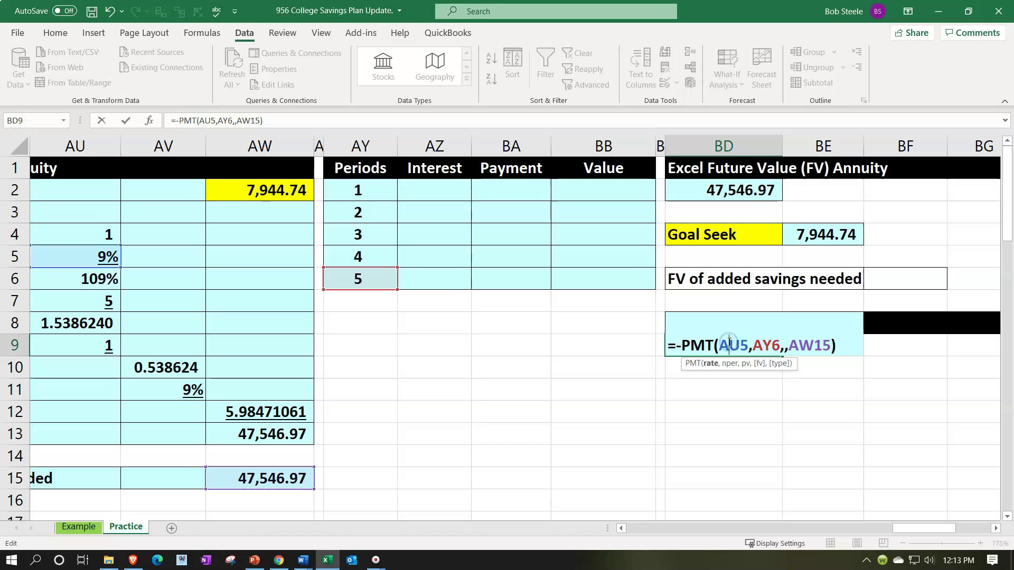
{"action": "left_click", "coordinate": [763, 344]}
{"action": "left_click", "coordinate": [783, 346]}
{"action": "key", "text": "Escape"}
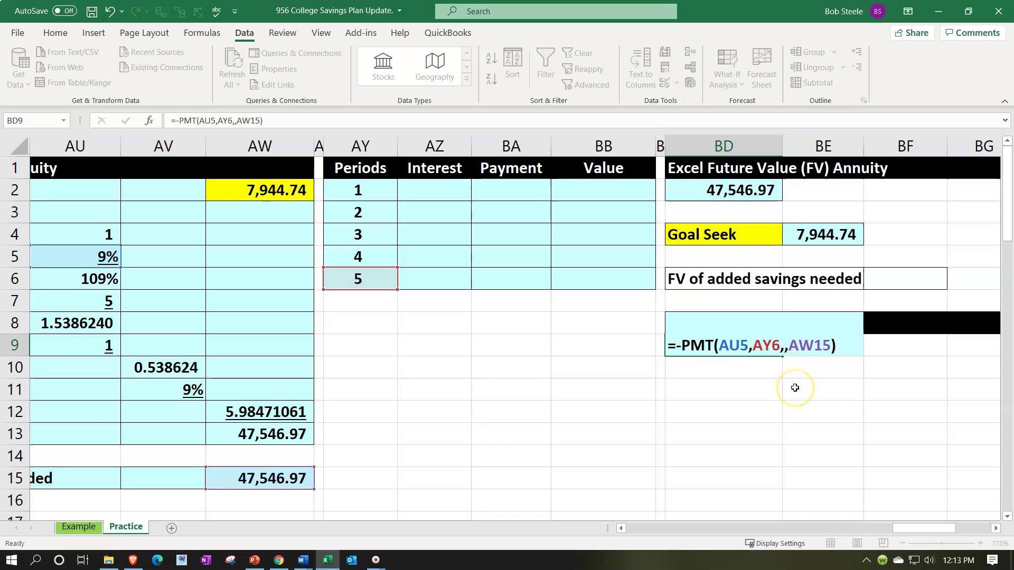
{"action": "key", "text": "Return"}
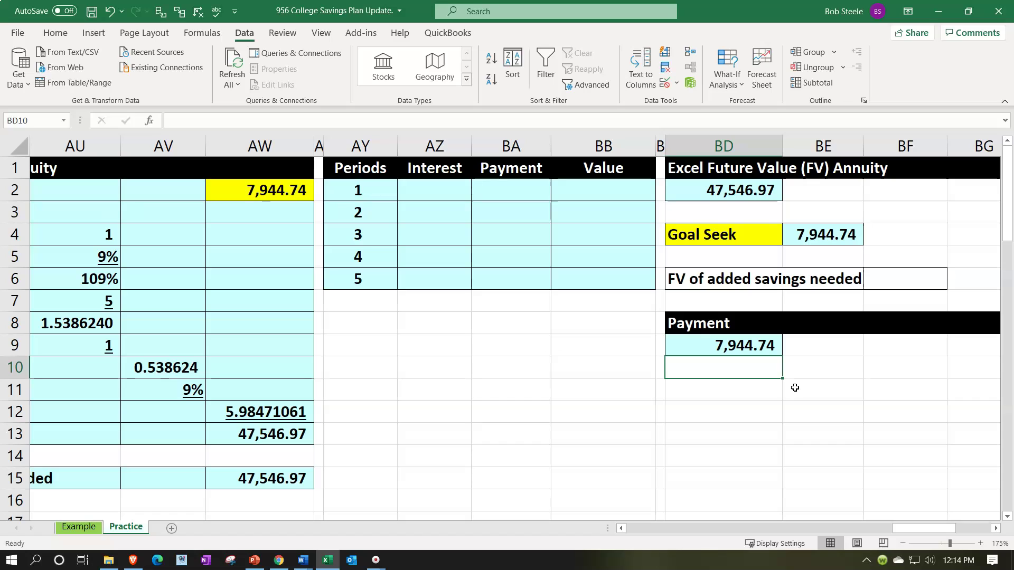
- Link the period 1 payment in BA2 of the periods table to the annuity payment in AW2
{"action": "left_click", "coordinate": [744, 347]}
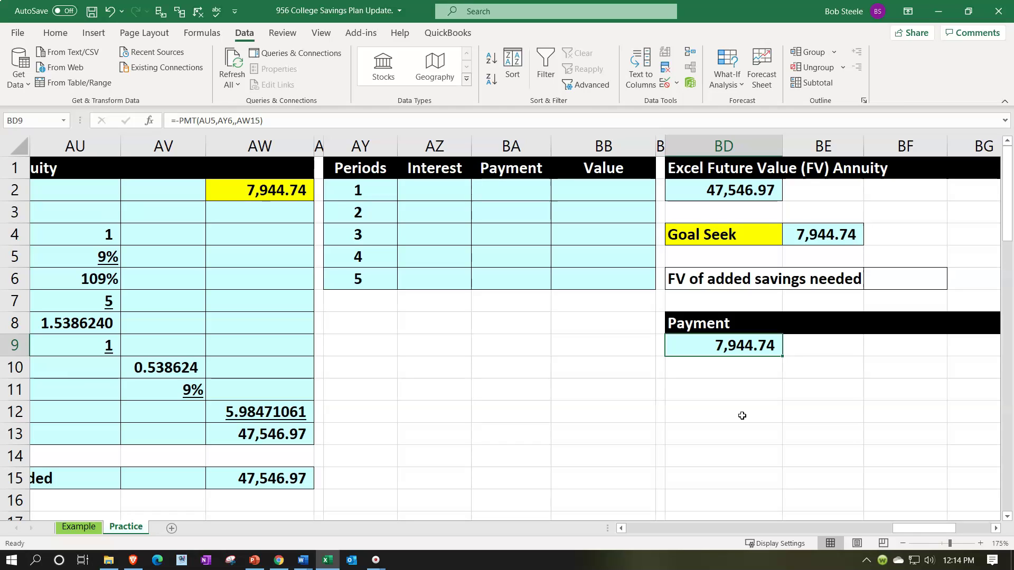
{"action": "key", "text": "Left"}
{"action": "key", "text": "Left"}
{"action": "key", "text": "Left"}
{"action": "key", "text": "Up"}
{"action": "key", "text": "Up"}
{"action": "key", "text": "Up"}
{"action": "key", "text": "Up"}
{"action": "key", "text": "Up"}
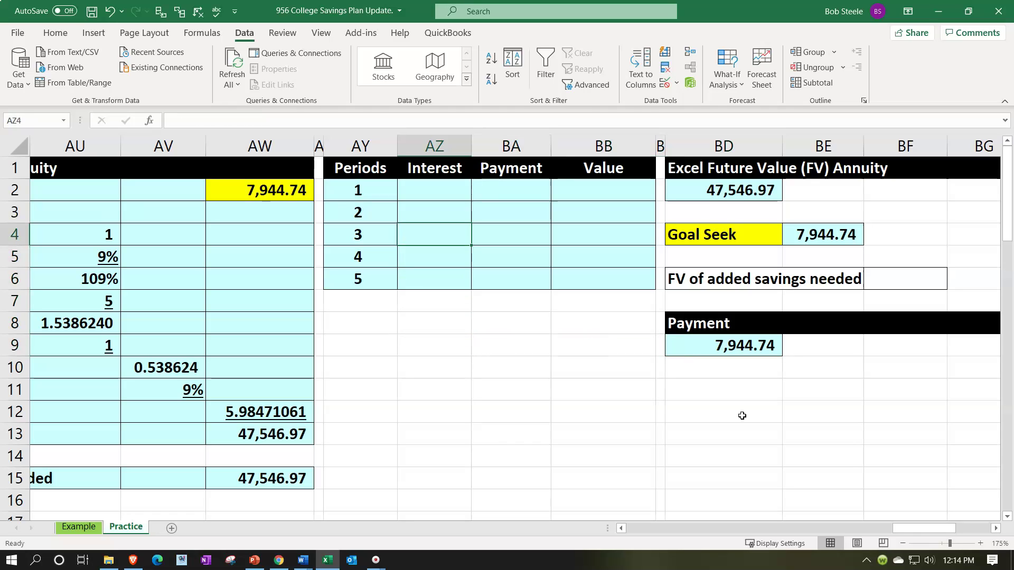
{"action": "key", "text": "Up"}
{"action": "key", "text": "Up"}
{"action": "key", "text": "Right"}
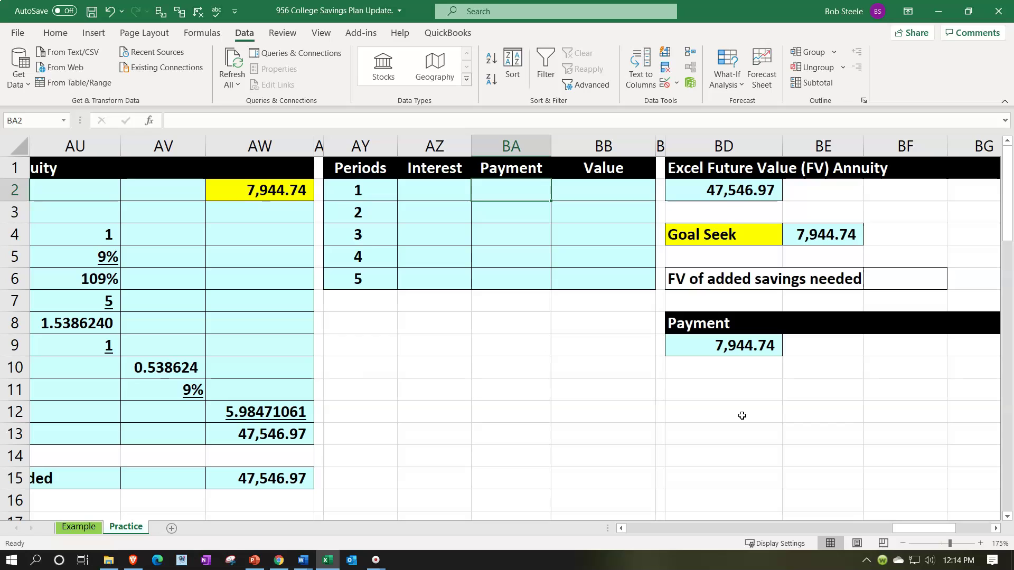
{"action": "type", "text": "="}
{"action": "key", "text": "Left"}
{"action": "key", "text": "Left"}
{"action": "key", "text": "Left"}
{"action": "key", "text": "Left"}
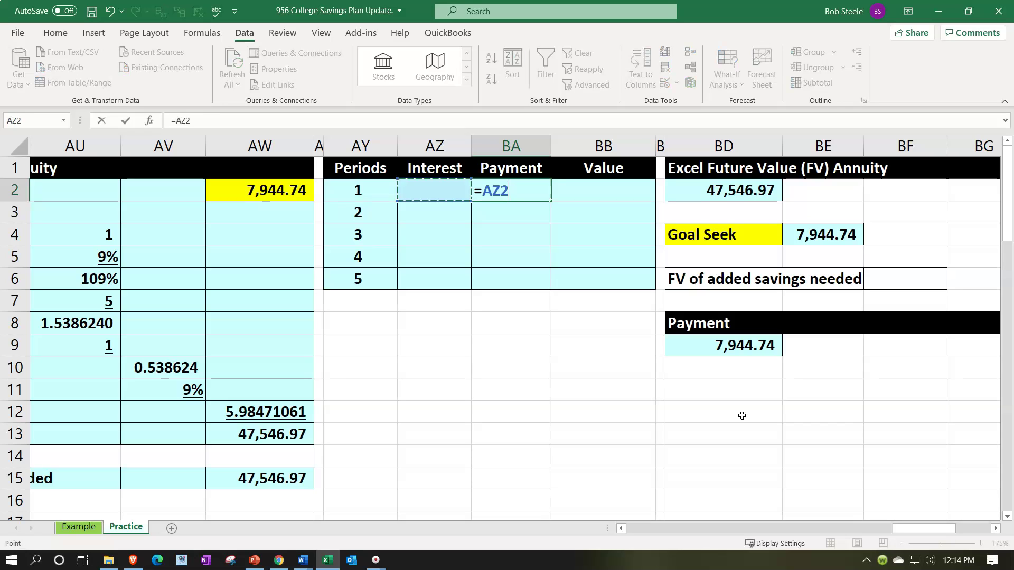
{"action": "key", "text": "Return"}
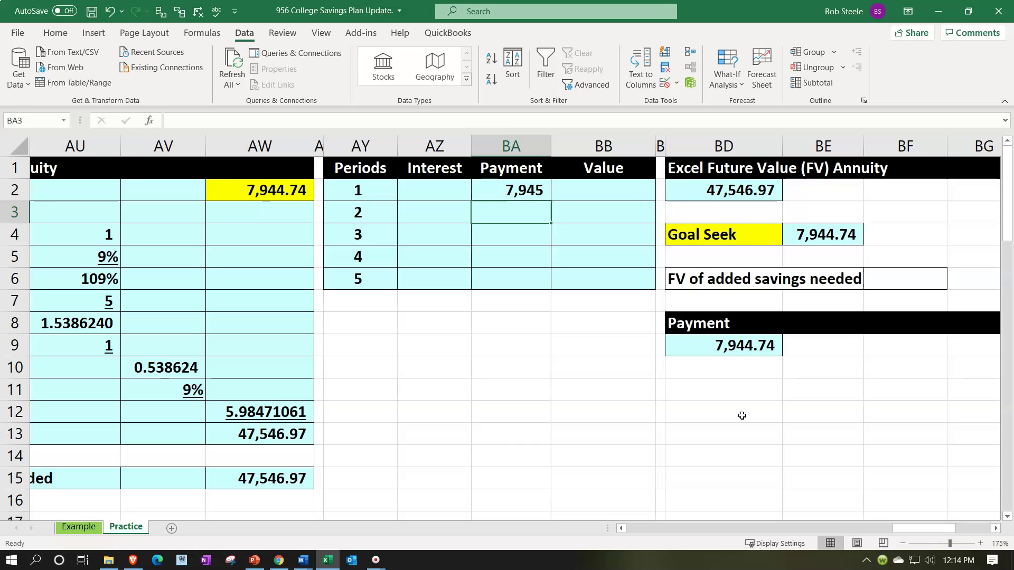
- Set the period 1 value in BB2 equal to the payment in BA2
{"action": "key", "text": "Right"}
{"action": "key", "text": "Up"}
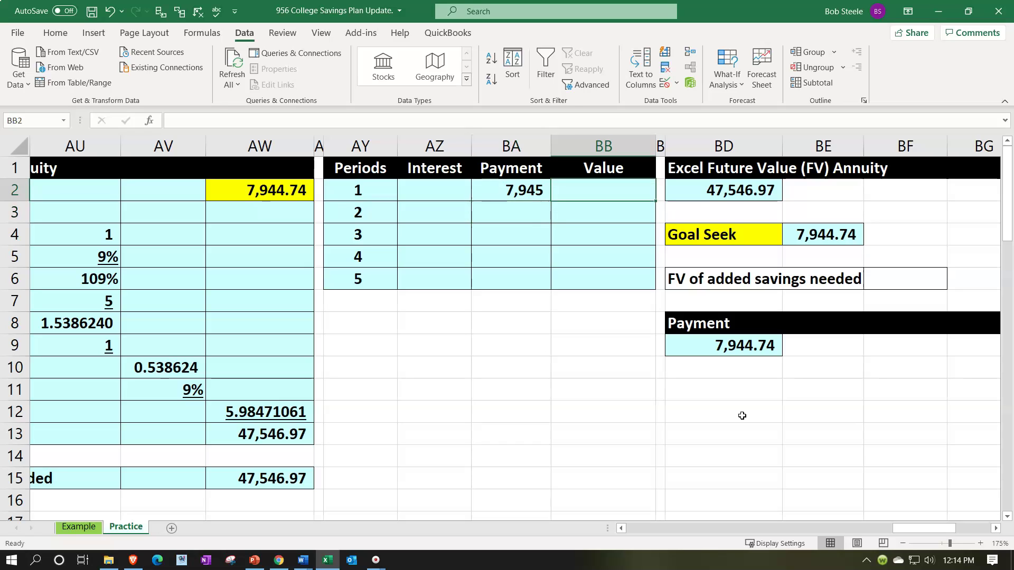
{"action": "type", "text": "="}
{"action": "key", "text": "Left"}
{"action": "key", "text": "Return"}
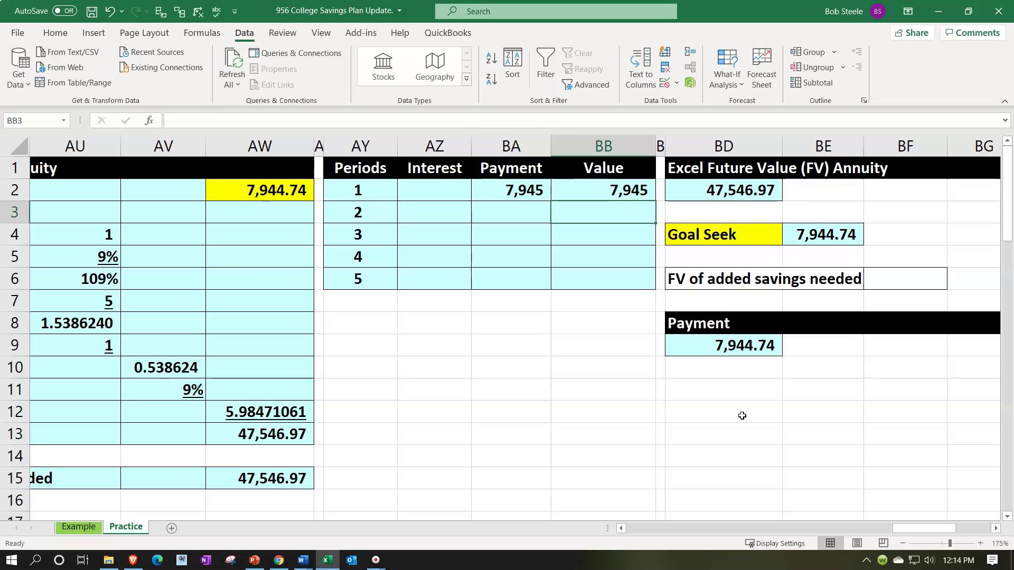
- Calculate the period 2 interest in AZ3 as the prior value BB2 times the rate in AU5
{"action": "key", "text": "Left"}
{"action": "key", "text": "Left"}
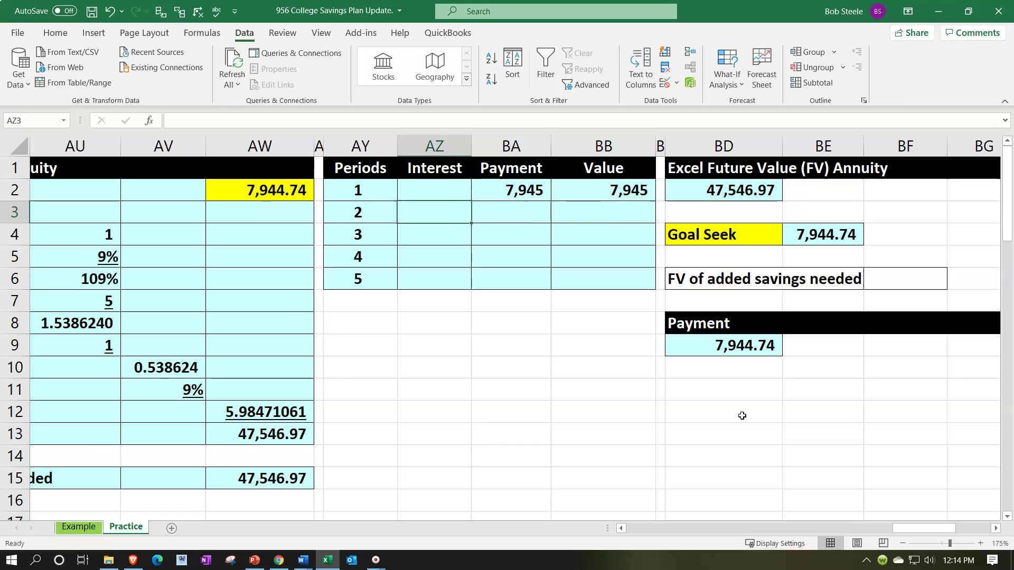
{"action": "type", "text": "="}
{"action": "key", "text": "Right"}
{"action": "key", "text": "Right"}
{"action": "key", "text": "Up"}
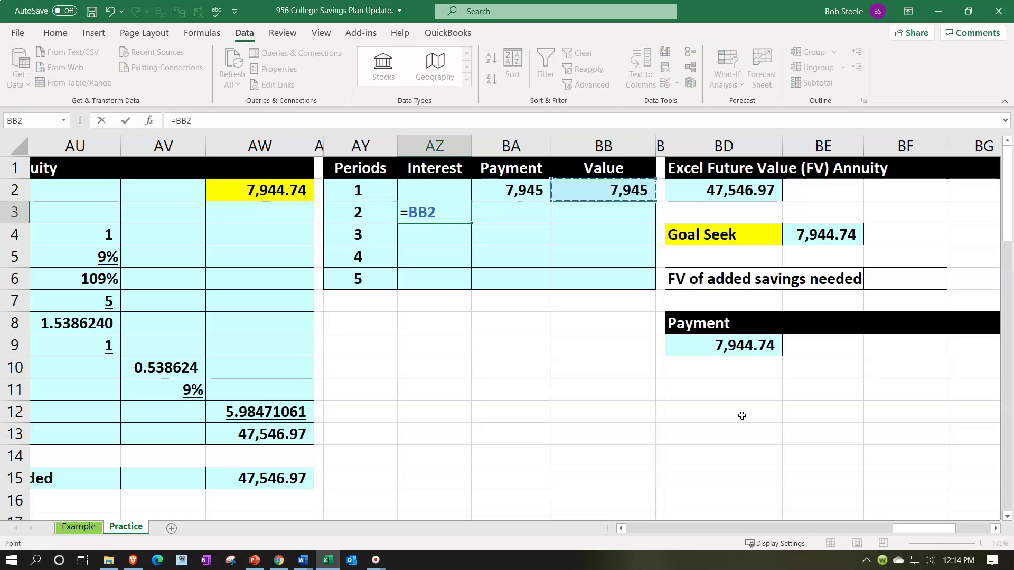
{"action": "type", "text": "*"}
{"action": "key", "text": "Left"}
{"action": "key", "text": "Left"}
{"action": "key", "text": "Left"}
{"action": "key", "text": "Left"}
{"action": "key", "text": "Left"}
{"action": "key", "text": "Down"}
{"action": "key", "text": "Down"}
{"action": "key", "text": "Return"}
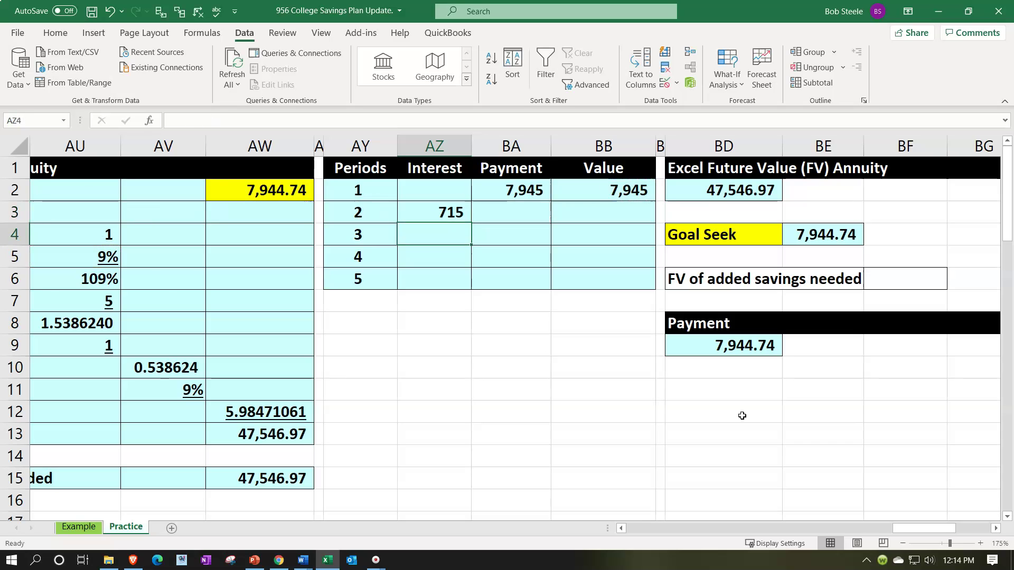
- Set the period 2 payment in BA3 equal to the prior payment in BA2
{"action": "key", "text": "Up"}
{"action": "key", "text": "Right"}
{"action": "type", "text": "+"}
{"action": "key", "text": "Up"}
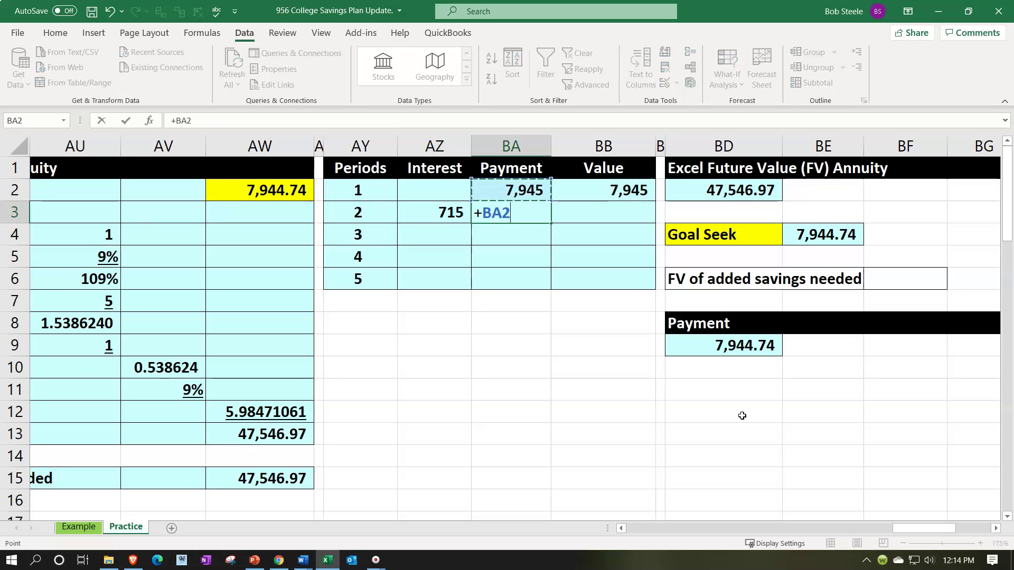
{"action": "key", "text": "Return"}
- Calculate the period 2 value in BB3 as prior value plus interest plus payment, =BB2+AZ3+BA3
{"action": "key", "text": "Right"}
{"action": "key", "text": "Up"}
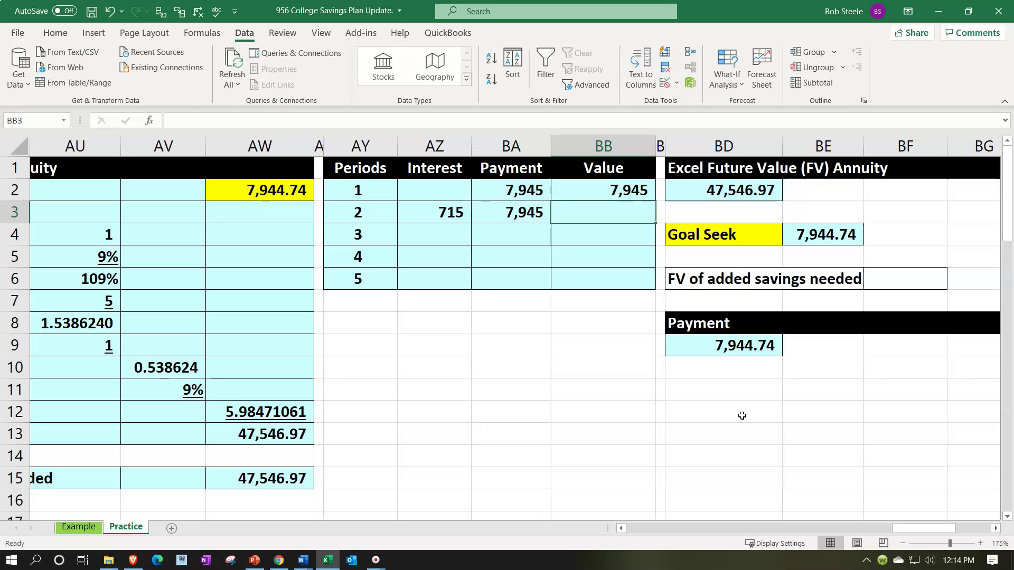
{"action": "type", "text": "="}
{"action": "key", "text": "Up"}
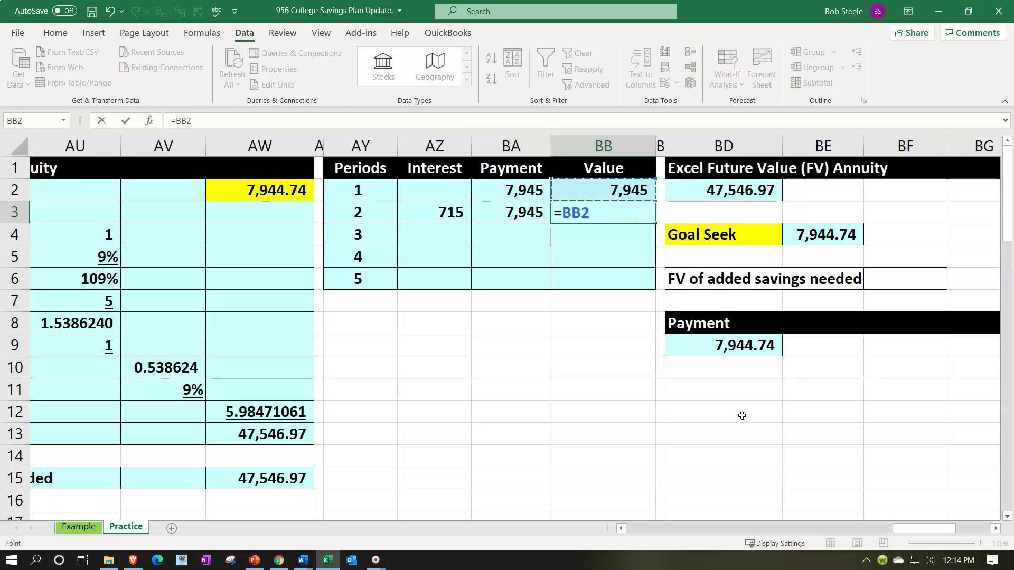
{"action": "type", "text": "+"}
{"action": "key", "text": "Left"}
{"action": "key", "text": "Left"}
{"action": "type", "text": "+"}
{"action": "key", "text": "Left"}
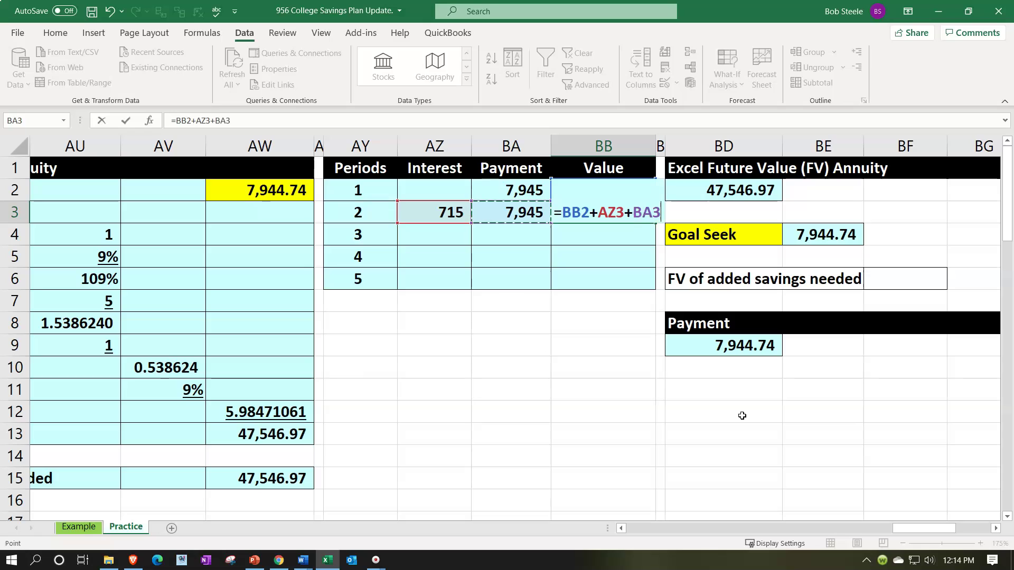
{"action": "key", "text": "Return"}
- Calculate the period 3 interest in AZ4 as the prior value times the rate, =BB3*AU5
{"action": "key", "text": "Left"}
{"action": "key", "text": "Left"}
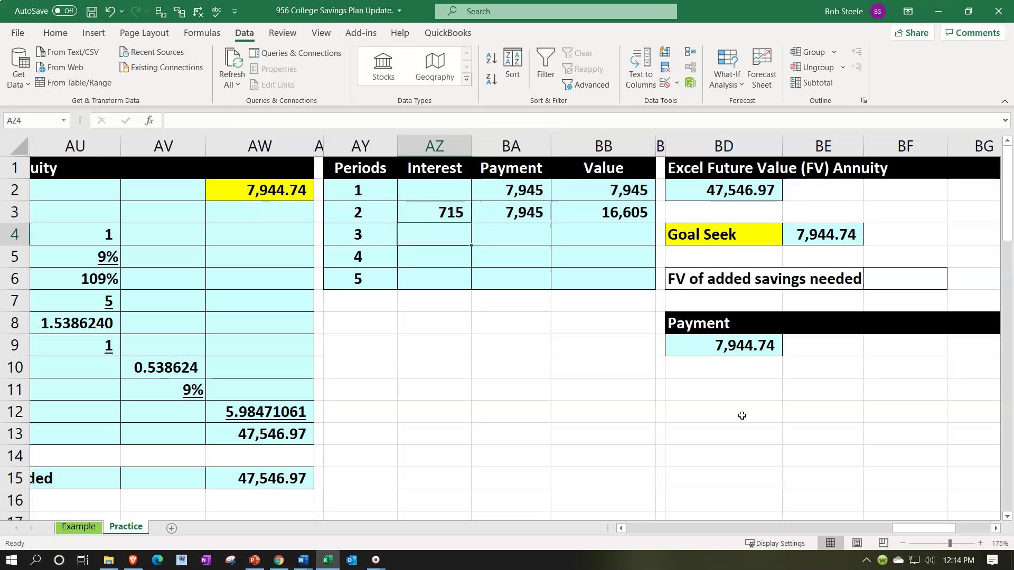
{"action": "type", "text": "="}
{"action": "key", "text": "Right"}
{"action": "key", "text": "Right"}
{"action": "key", "text": "Up"}
{"action": "type", "text": "*"}
{"action": "key", "text": "Left"}
{"action": "key", "text": "Left"}
{"action": "key", "text": "Left"}
{"action": "key", "text": "Left"}
{"action": "key", "text": "Left"}
{"action": "key", "text": "Down"}
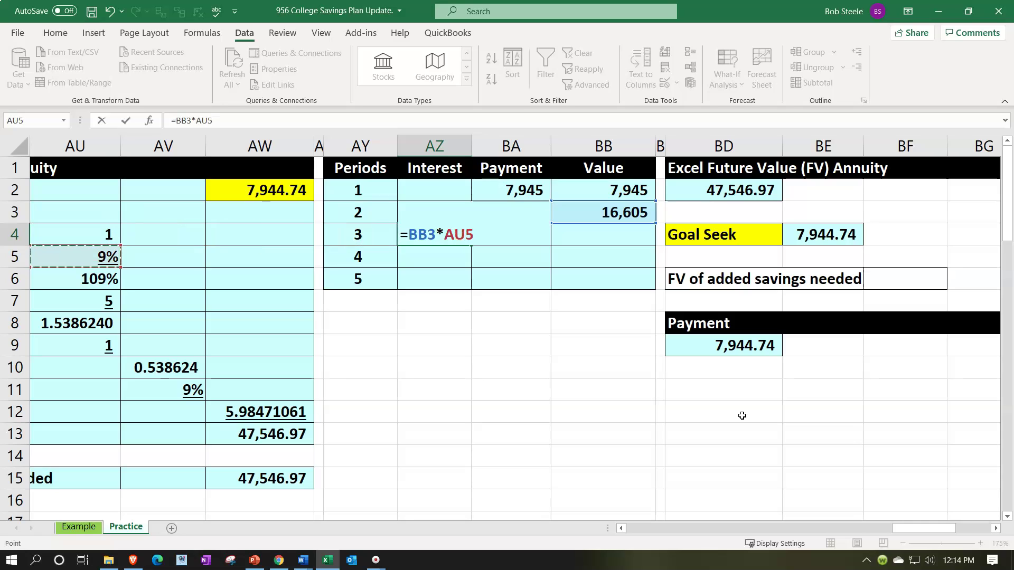
{"action": "key", "text": "Return"}
- Set the period 3 payment in BA4 equal to the prior payment in BA3
{"action": "key", "text": "Up"}
{"action": "key", "text": "Right"}
{"action": "type", "text": "+"}
{"action": "key", "text": "Up"}
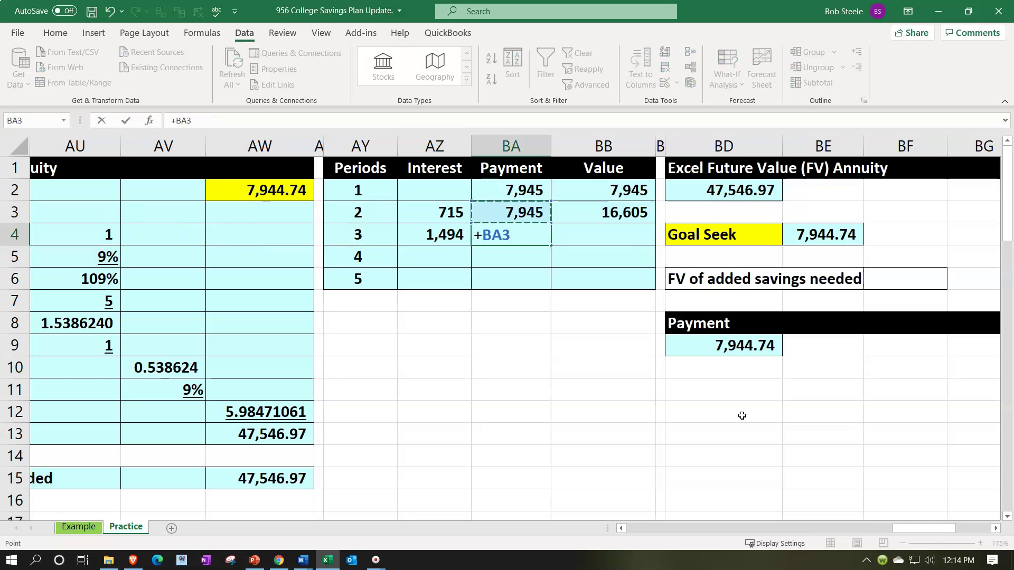
{"action": "key", "text": "Tab"}
- Calculate the period 3 value in BB4 as prior value plus interest plus payment, =BB3+AZ4+BA4
{"action": "type", "text": "="}
{"action": "key", "text": "Up"}
{"action": "type", "text": "+"}
{"action": "key", "text": "Left"}
{"action": "key", "text": "Left"}
{"action": "type", "text": "+"}
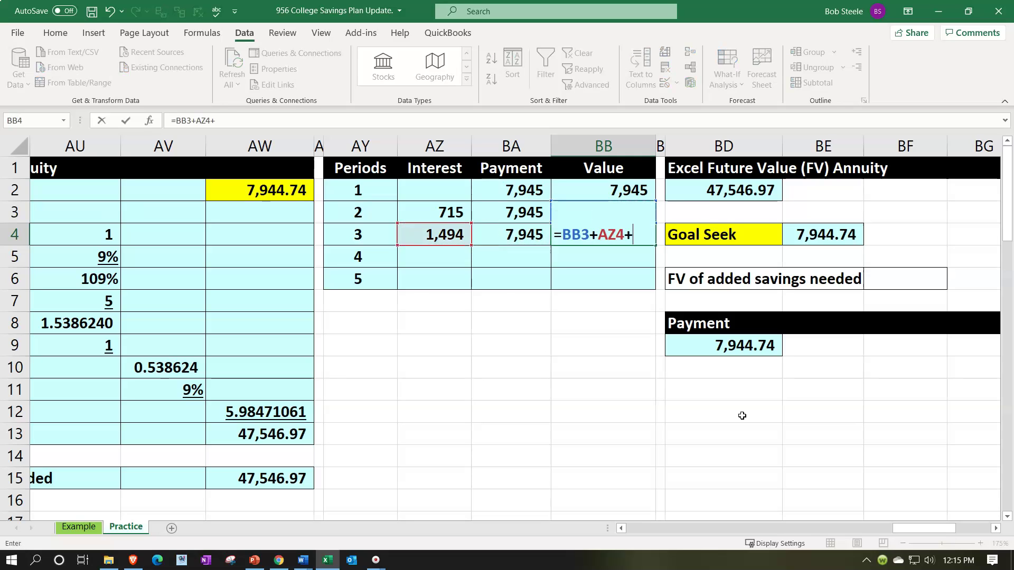
{"action": "key", "text": "Left"}
{"action": "key", "text": "Return"}
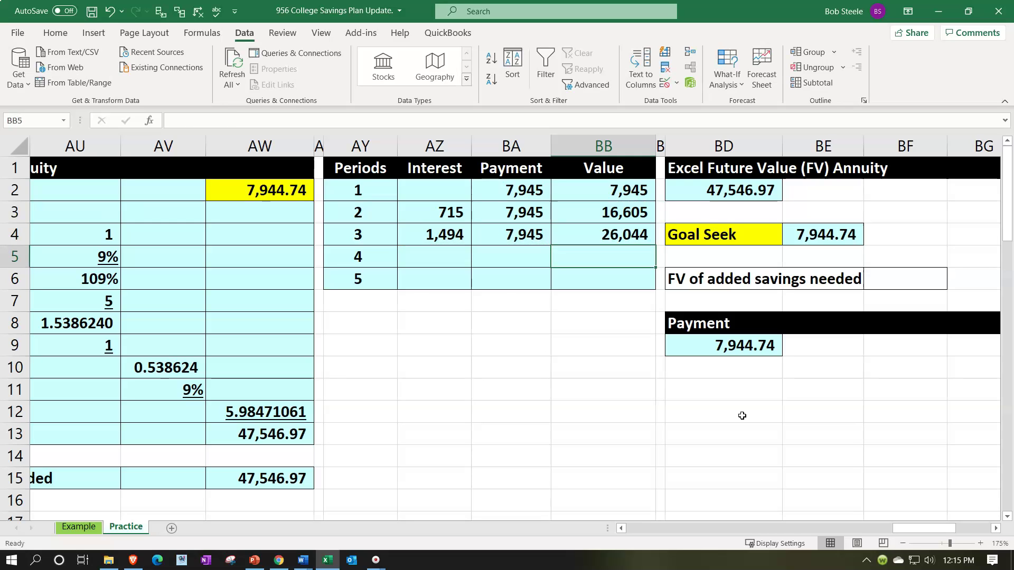
- Make the rate reference absolute in the period 3 interest formula in AZ4, =BB3*$AU$5
{"action": "double_click", "coordinate": [454, 236]}
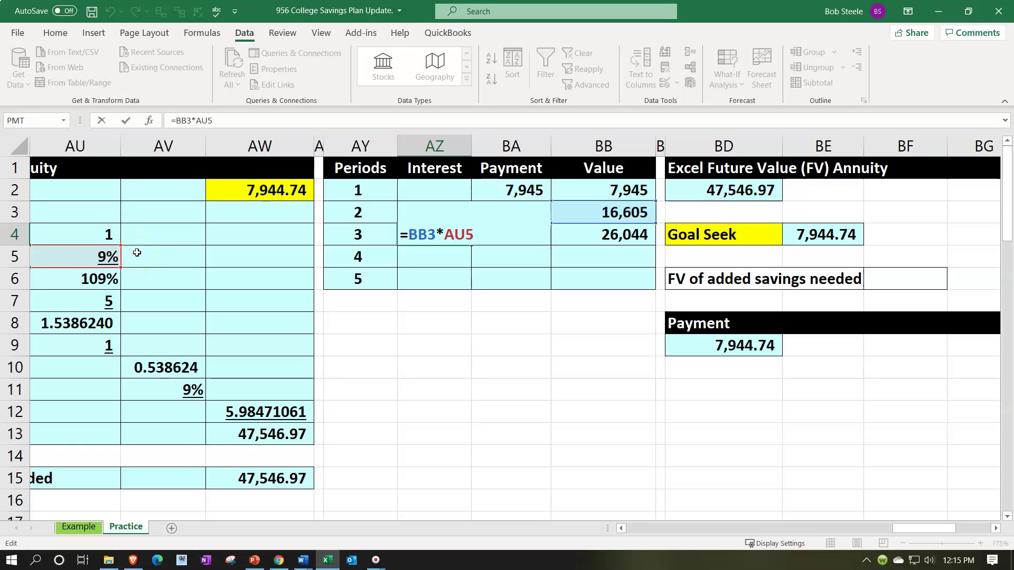
{"action": "left_click", "coordinate": [463, 236]}
{"action": "left_click", "coordinate": [55, 33]}
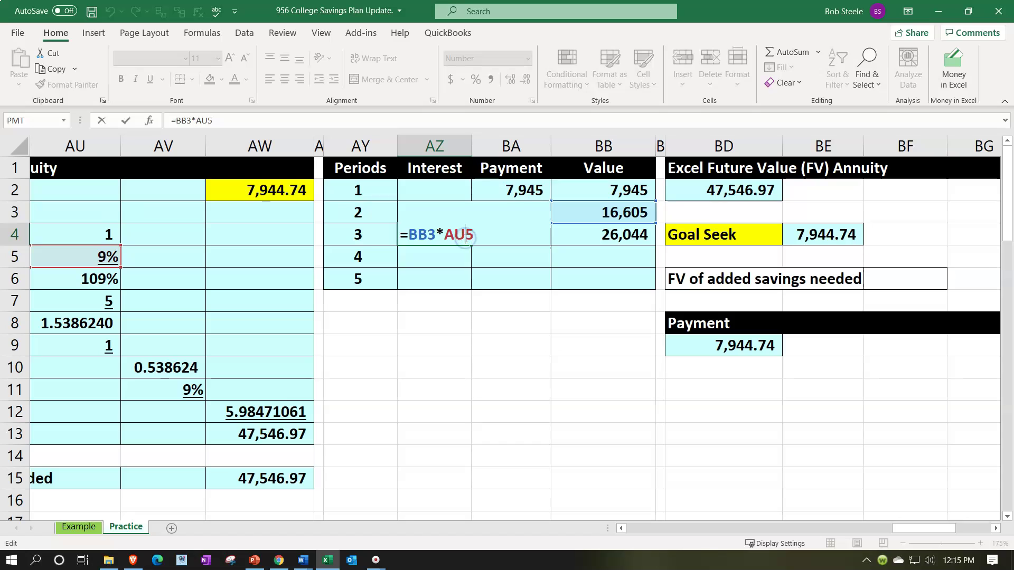
{"action": "key", "text": "F4"}
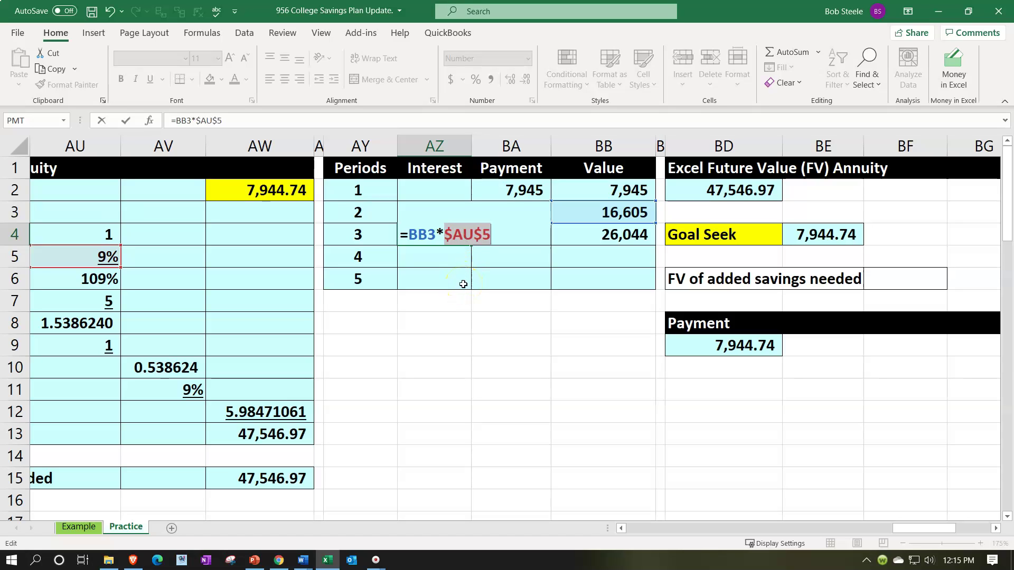
{"action": "key", "text": "Return"}
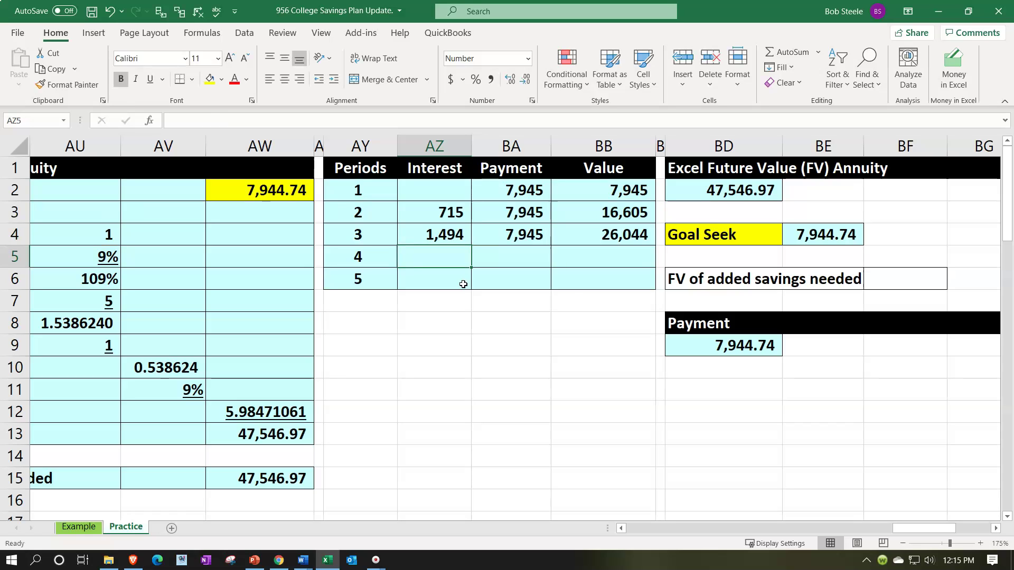
- Fill the period 3 interest, payment and value formulas in AZ4:BB4 down through period 5 in row 6
{"action": "left_click_drag", "start_coordinate": [447, 234], "coordinate": [561, 232]}
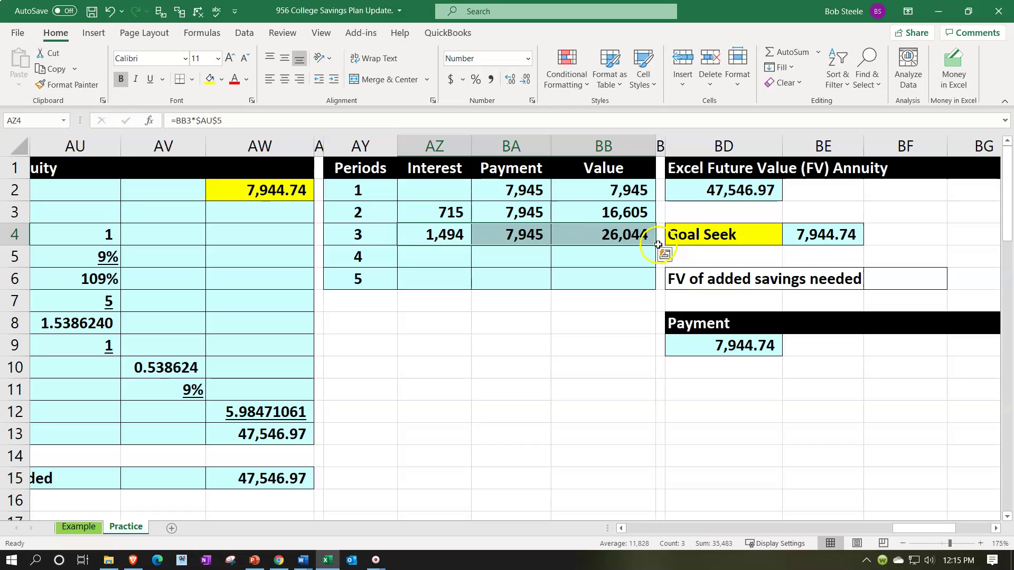
{"action": "left_click_drag", "start_coordinate": [658, 245], "coordinate": [656, 289]}
{"action": "left_click", "coordinate": [615, 279]}
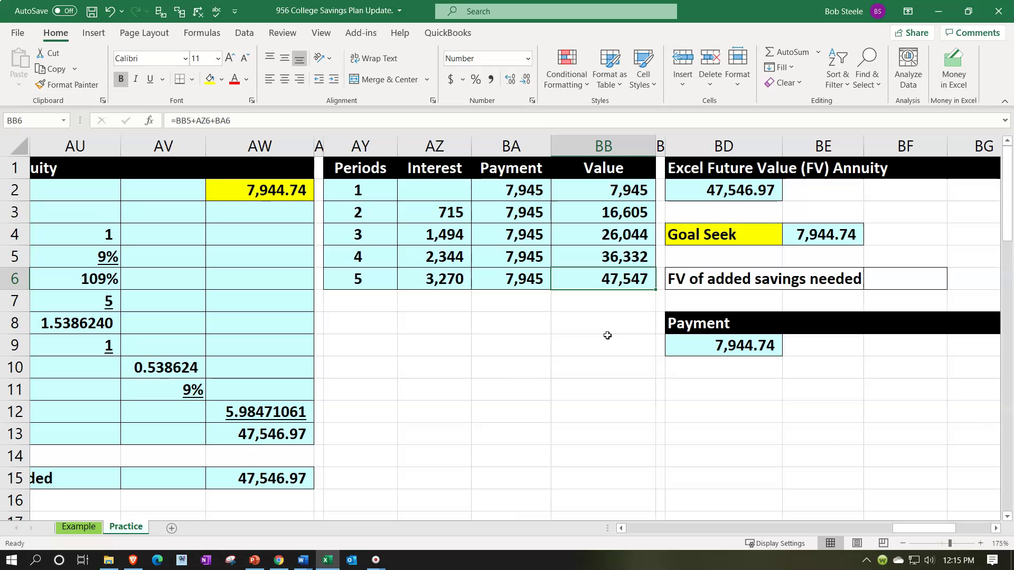
- Highlight the Amount cell BJ2 of the Table Future Value annuity block in yellow
{"action": "left_click", "coordinate": [630, 236]}
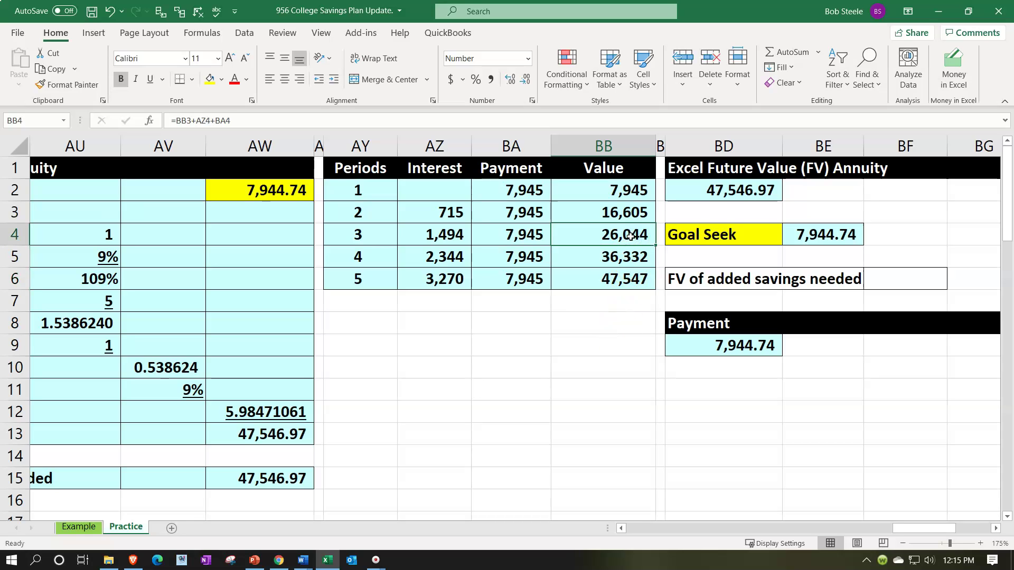
{"action": "key", "text": "Right"}
{"action": "key", "text": "Right"}
{"action": "key", "text": "Right"}
{"action": "key", "text": "Right"}
{"action": "key", "text": "Right"}
{"action": "key", "text": "Right"}
{"action": "key", "text": "Right"}
{"action": "key", "text": "Right"}
{"action": "key", "text": "Right"}
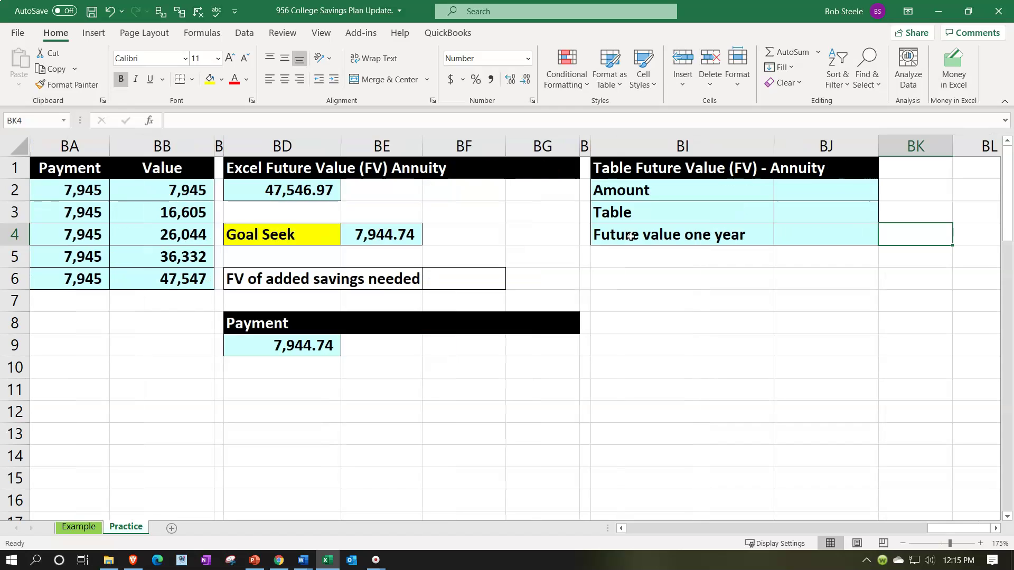
{"action": "key", "text": "Up"}
{"action": "key", "text": "Up"}
{"action": "key", "text": "Left"}
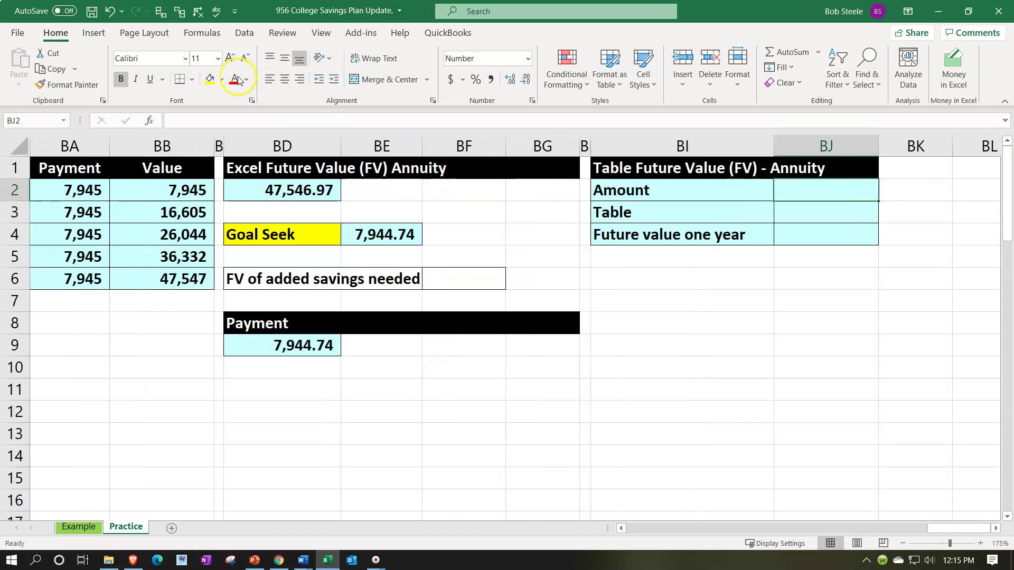
{"action": "left_click", "coordinate": [211, 85]}
- Link the future value in BJ4 to the Excel future value annuity result in BD2
{"action": "left_click", "coordinate": [843, 213]}
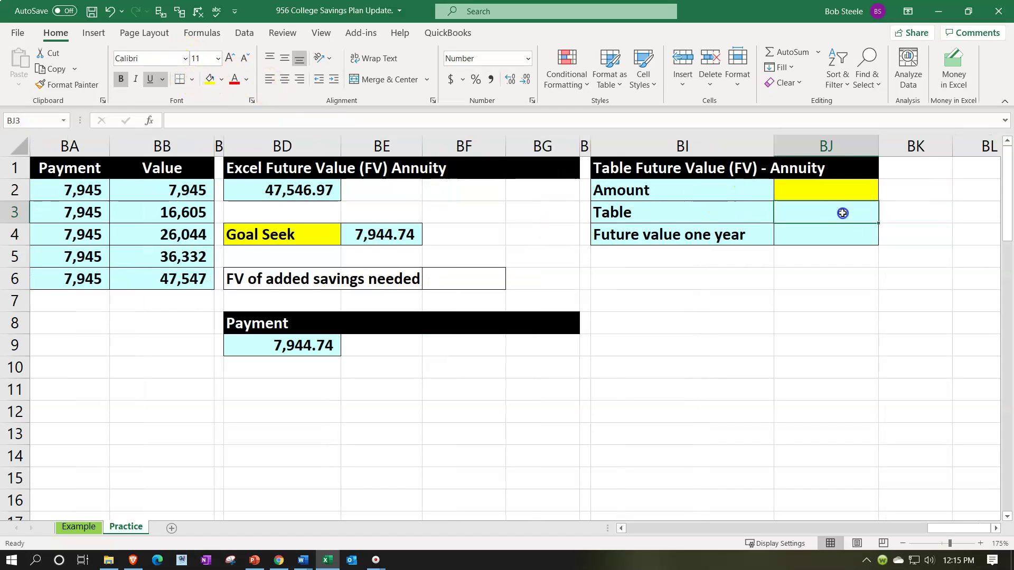
{"action": "left_click", "coordinate": [844, 233]}
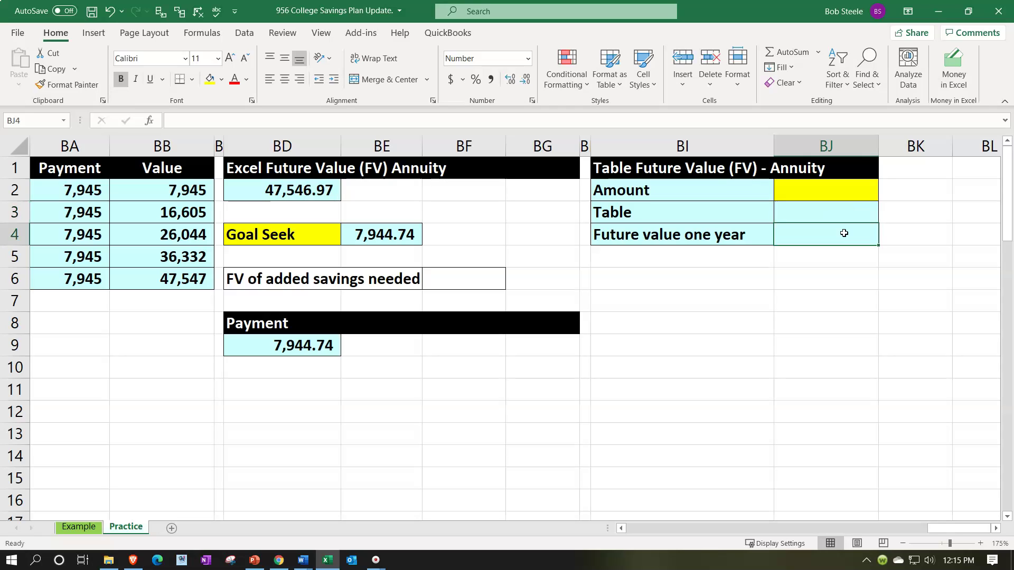
{"action": "type", "text": "="}
{"action": "key", "text": "Left"}
{"action": "key", "text": "Left"}
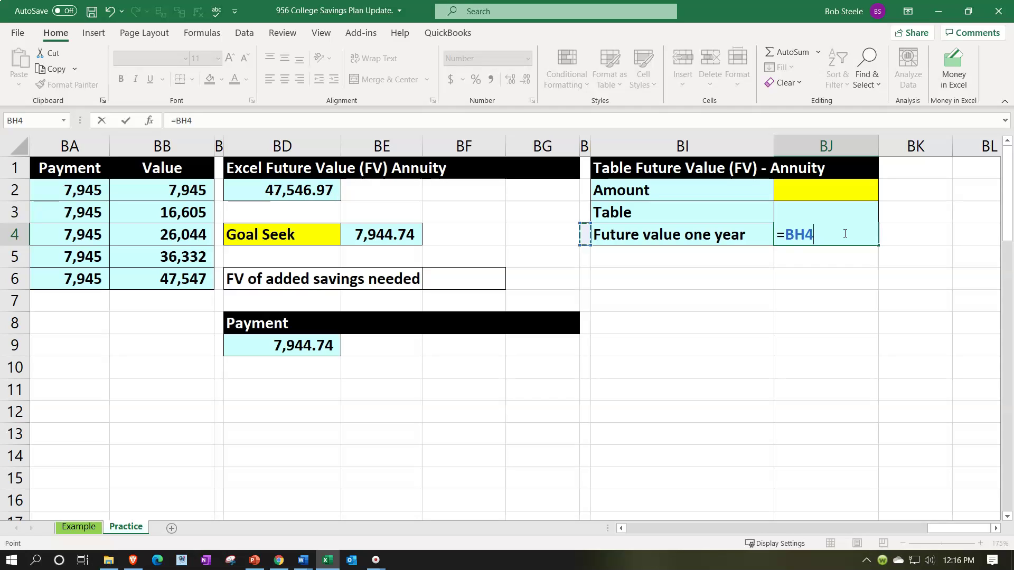
{"action": "key", "text": "Left"}
{"action": "key", "text": "Left"}
{"action": "key", "text": "Left"}
{"action": "key", "text": "Left"}
{"action": "key", "text": "Up"}
{"action": "key", "text": "Up"}
{"action": "key", "text": "Return"}
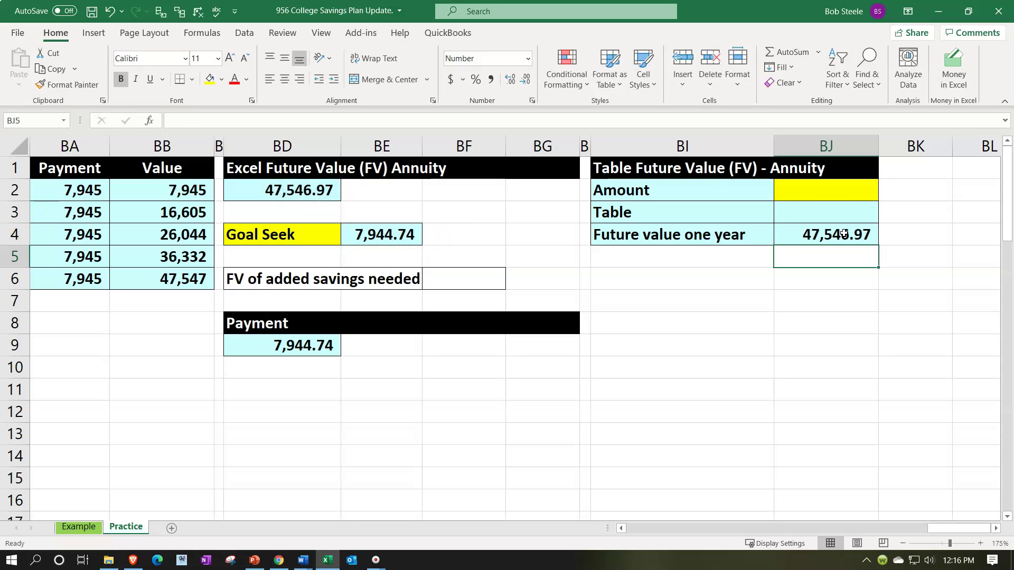
- Look up the future value annuity factor for 5 periods at 9% in Table A-2 below the calculations
{"action": "key", "text": "Up"}
{"action": "key", "text": "Up"}
{"action": "key", "text": "Left"}
{"action": "key", "text": "Left"}
{"action": "key", "text": "Left"}
{"action": "key", "text": "Left"}
{"action": "key", "text": "Left"}
{"action": "key", "text": "Left"}
{"action": "key", "text": "Left"}
{"action": "key", "text": "Left"}
{"action": "key", "text": "Left"}
{"action": "key", "text": "Left"}
{"action": "key", "text": "Left"}
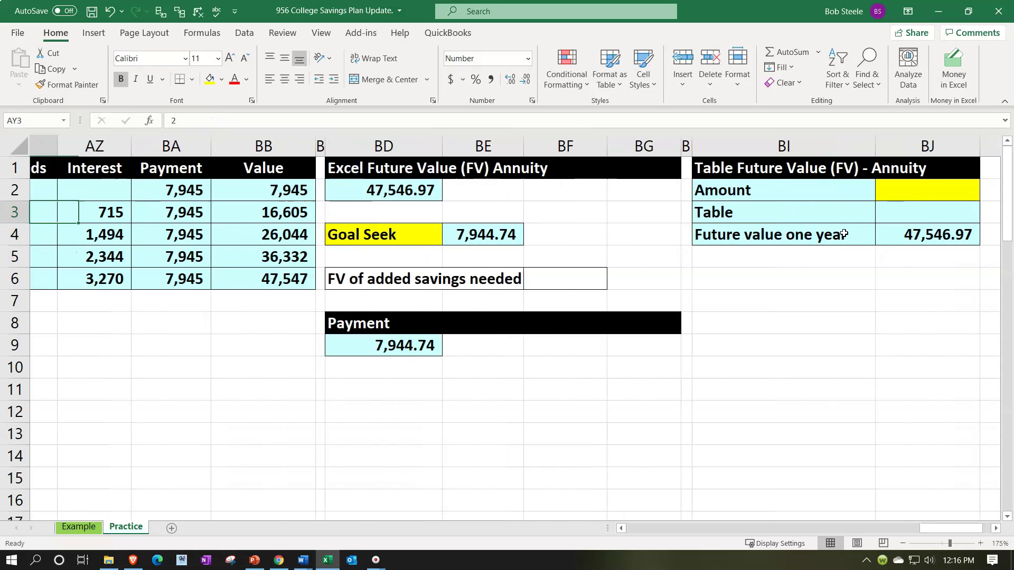
{"action": "key", "text": "Left"}
{"action": "key", "text": "Left"}
{"action": "key", "text": "Left"}
{"action": "key", "text": "Left"}
{"action": "key", "text": "Left"}
{"action": "key", "text": "Left"}
{"action": "key", "text": "Left"}
{"action": "key", "text": "Left"}
{"action": "key", "text": "Left"}
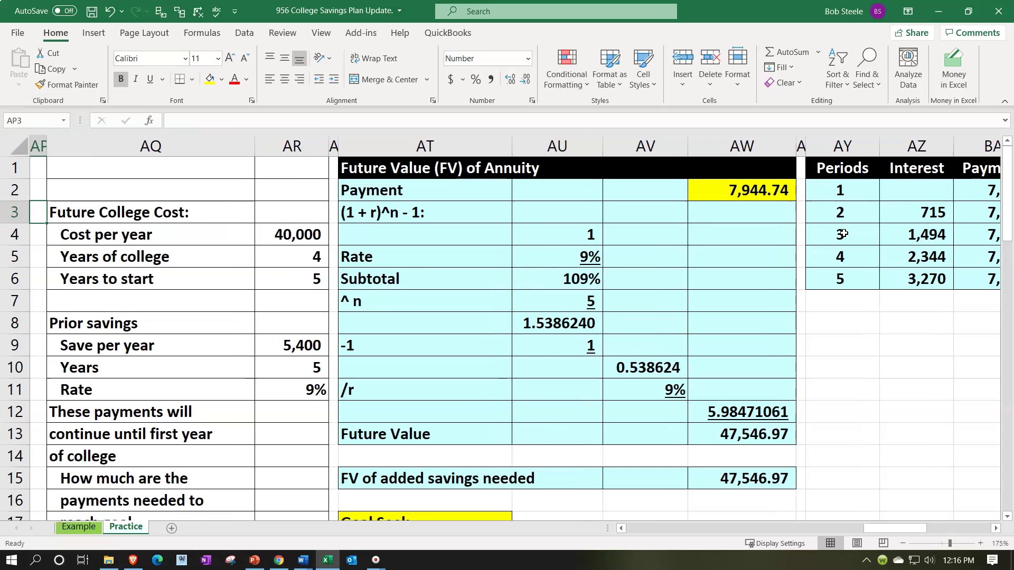
{"action": "scroll", "coordinate": [568, 310], "scroll_direction": "down", "scroll_amount": 2}
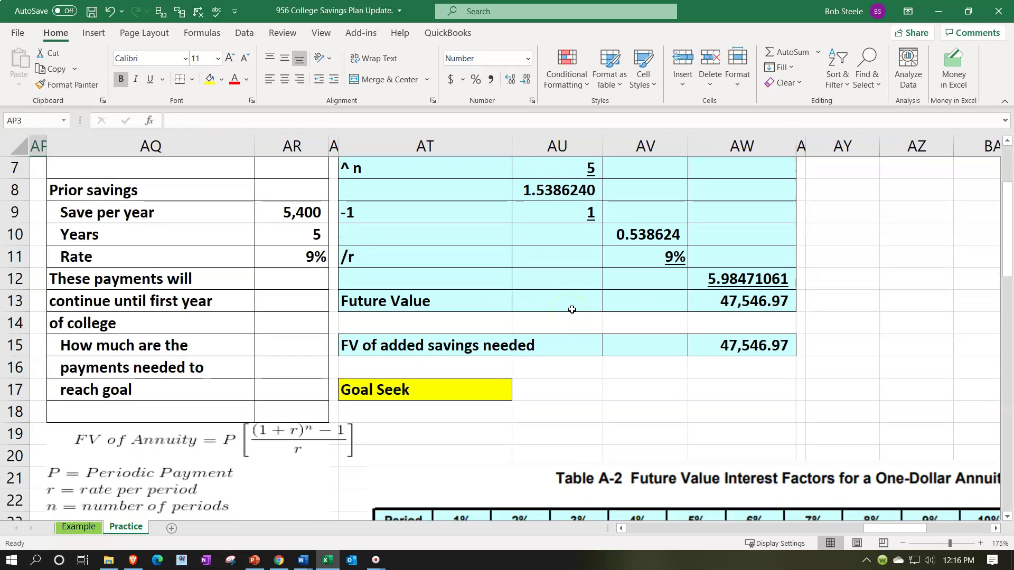
{"action": "scroll", "coordinate": [565, 320], "scroll_direction": "up", "scroll_amount": 1}
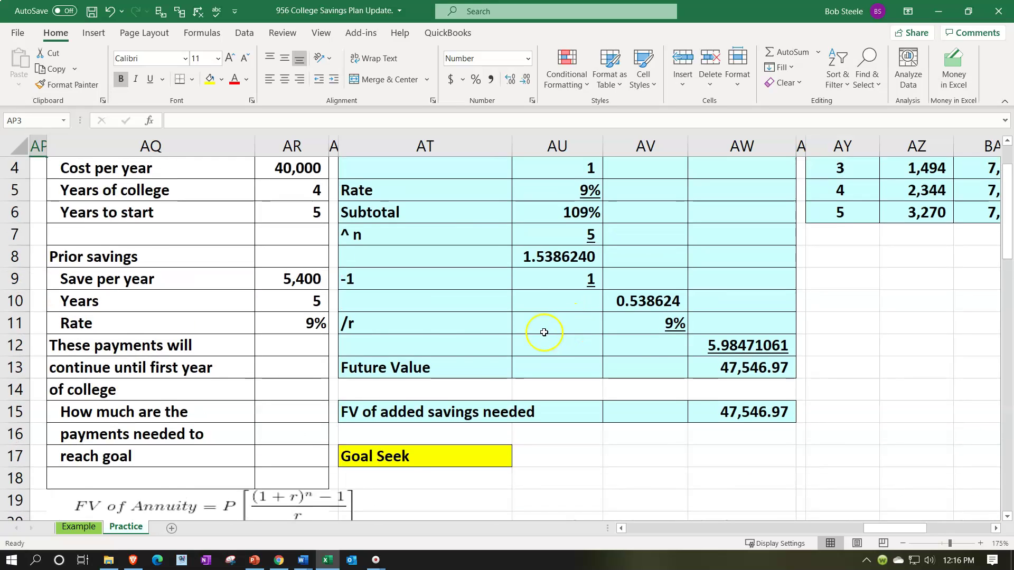
{"action": "scroll", "coordinate": [407, 341], "scroll_direction": "up", "scroll_amount": 1}
{"action": "left_click", "coordinate": [316, 390]}
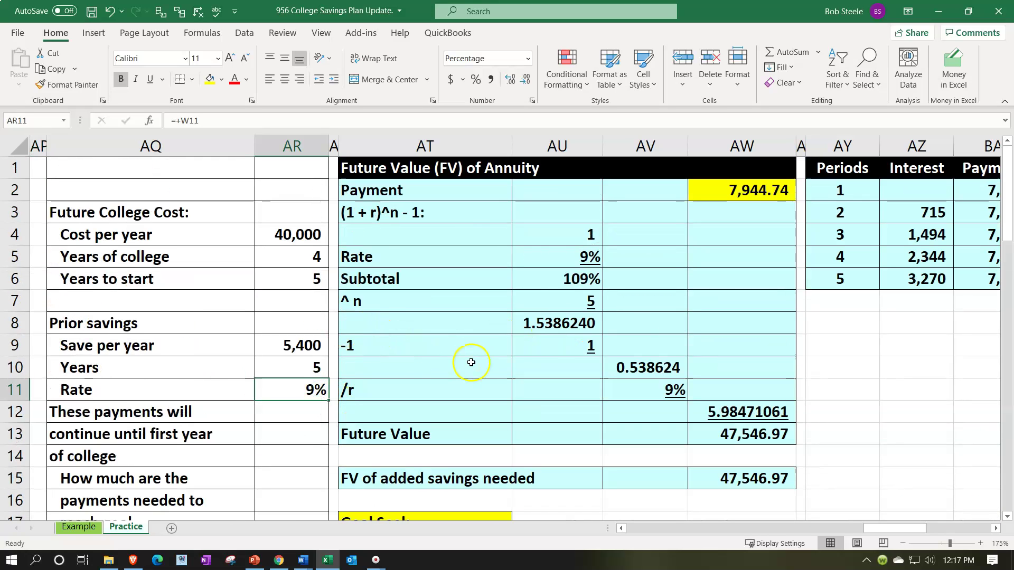
{"action": "scroll", "coordinate": [471, 363], "scroll_direction": "down", "scroll_amount": 3}
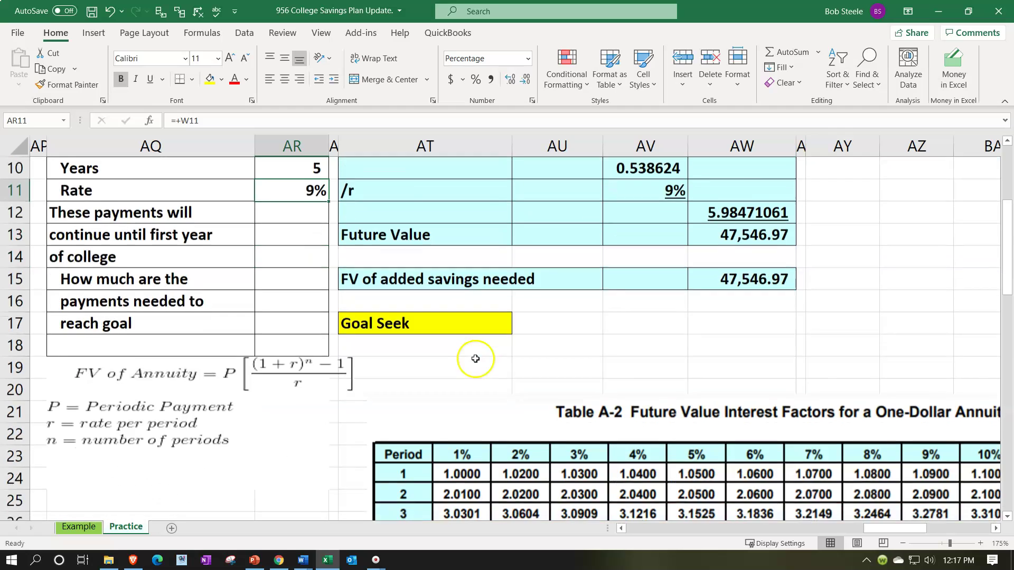
{"action": "scroll", "coordinate": [476, 359], "scroll_direction": "down", "scroll_amount": 2}
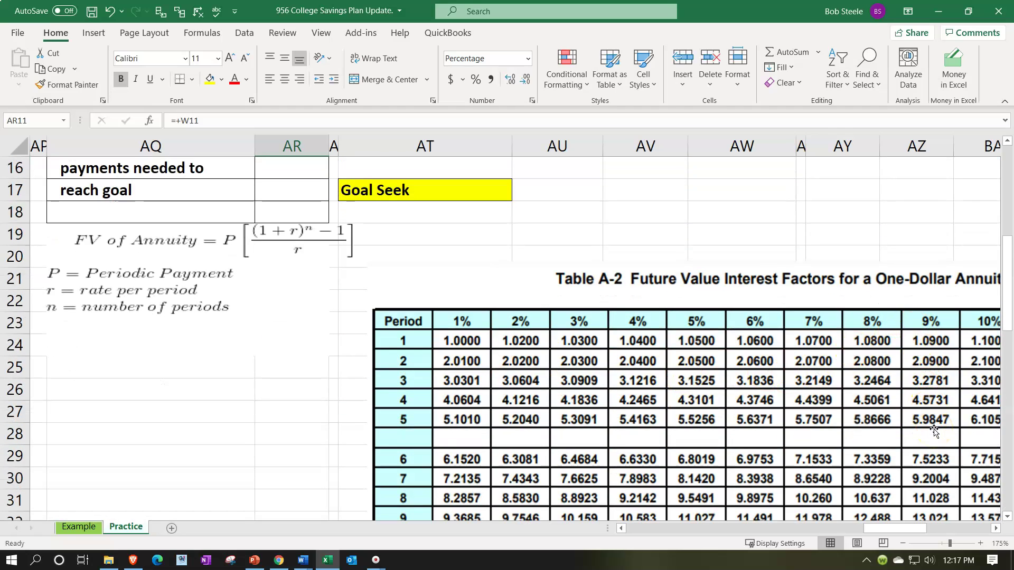
{"action": "scroll", "coordinate": [934, 431], "scroll_direction": "up", "scroll_amount": 5}
- Enter the annuity table factor 5.9847 in BJ3
{"action": "left_click", "coordinate": [912, 271]}
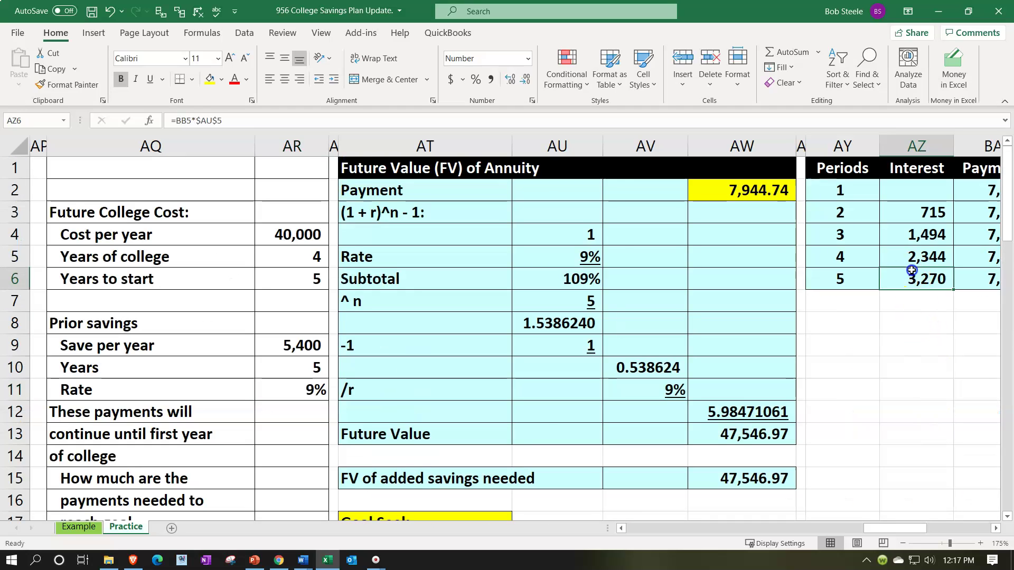
{"action": "key", "text": "Right"}
{"action": "key", "text": "Right"}
{"action": "key", "text": "Right"}
{"action": "key", "text": "Right"}
{"action": "key", "text": "Right"}
{"action": "key", "text": "Right"}
{"action": "key", "text": "Right"}
{"action": "key", "text": "Right"}
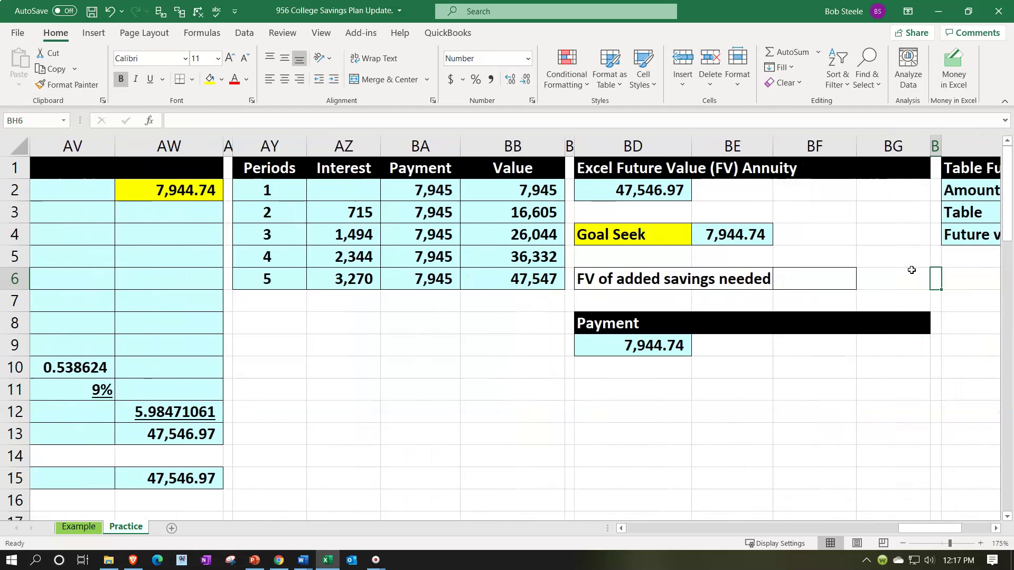
{"action": "key", "text": "Right"}
{"action": "key", "text": "Right"}
{"action": "key", "text": "Up"}
{"action": "key", "text": "Up"}
{"action": "key", "text": "Up"}
{"action": "key", "text": "Up"}
{"action": "key", "text": "Down"}
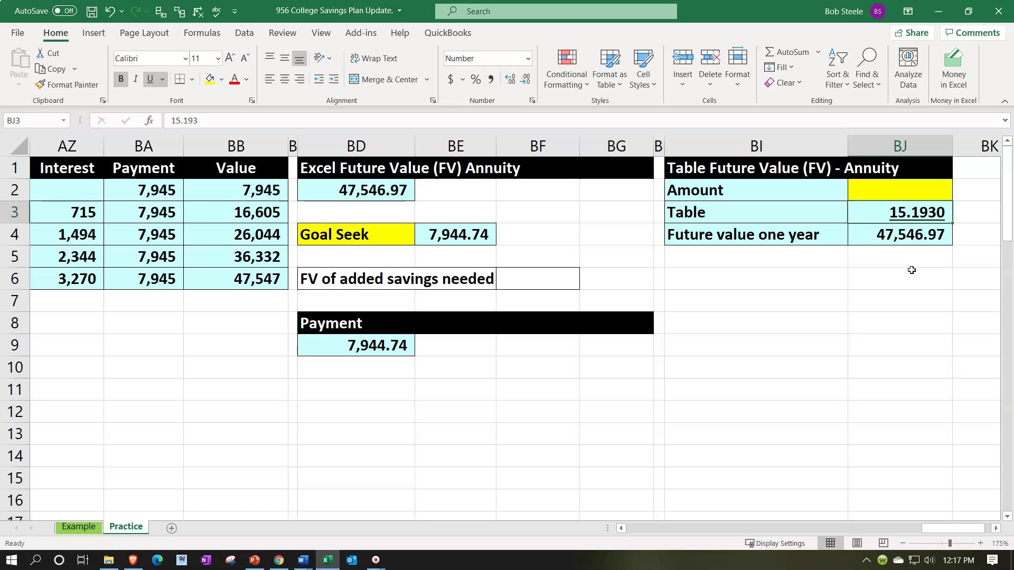
{"action": "type", "text": "5.98"}
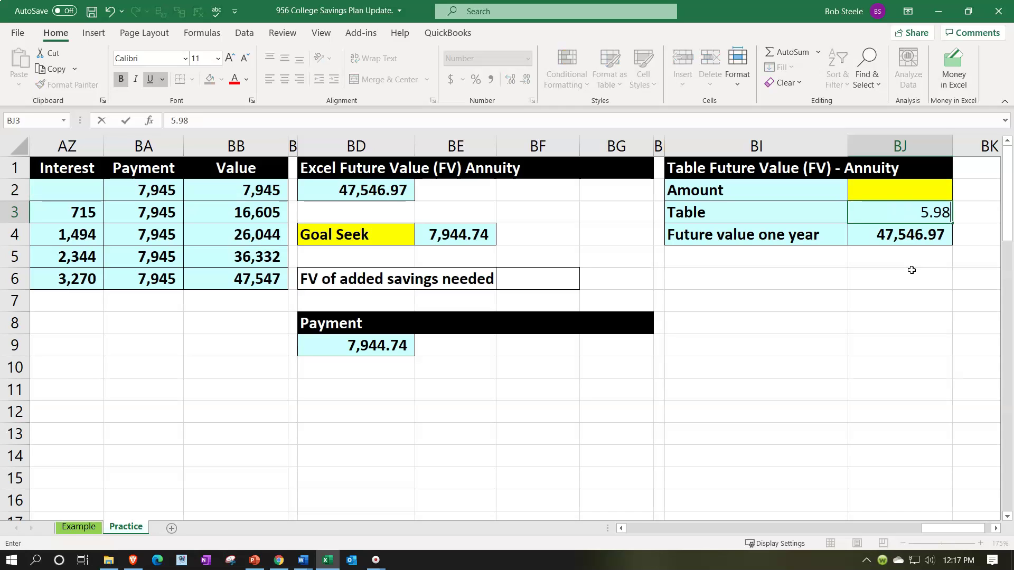
{"action": "type", "text": "47"}
{"action": "key", "text": "Return"}
- Try to calculate the Amount in BJ2 with the formula =BJ4/BJ2
{"action": "key", "text": "Up"}
{"action": "key", "text": "Up"}
{"action": "key", "text": "Down"}
{"action": "key", "text": "Down"}
{"action": "key", "text": "Up"}
{"action": "key", "text": "Up"}
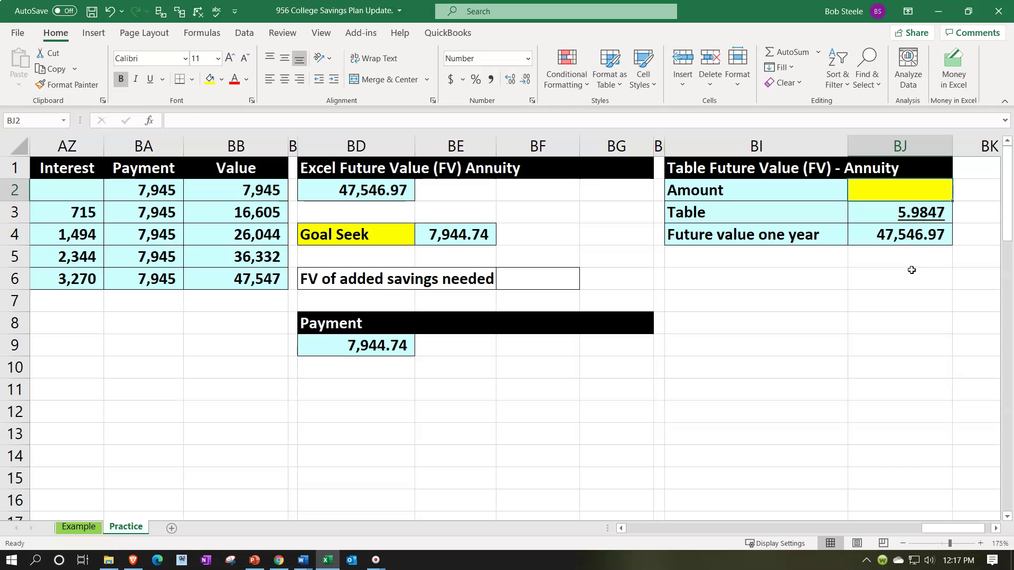
{"action": "type", "text": "="}
{"action": "key", "text": "Down"}
{"action": "key", "text": "Down"}
{"action": "type", "text": "/"}
{"action": "key", "text": "Up"}
{"action": "key", "text": "Down"}
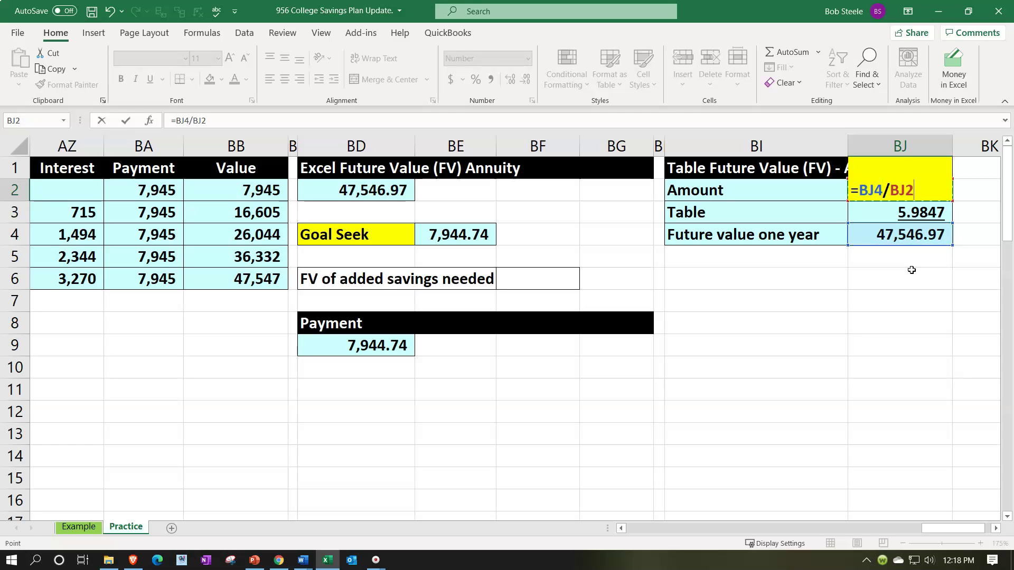
{"action": "key", "text": "Return"}
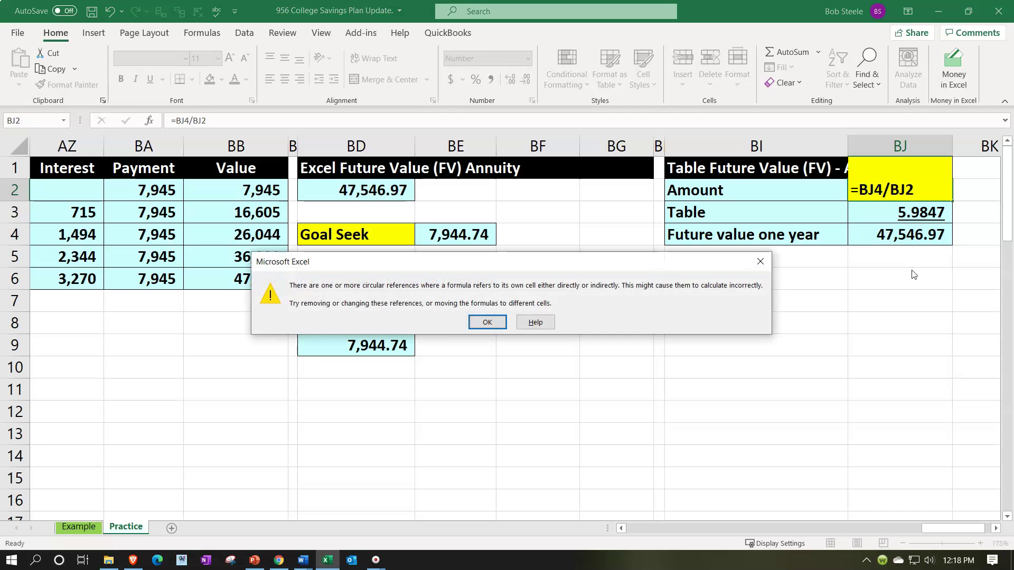
{"action": "key", "text": "Return"}
- Calculate the Amount in BJ2 as the future value divided by the table factor, =BJ4/BJ3, and compare it with the Goal Seek payment
{"action": "key", "text": "Up"}
{"action": "type", "text": "="}
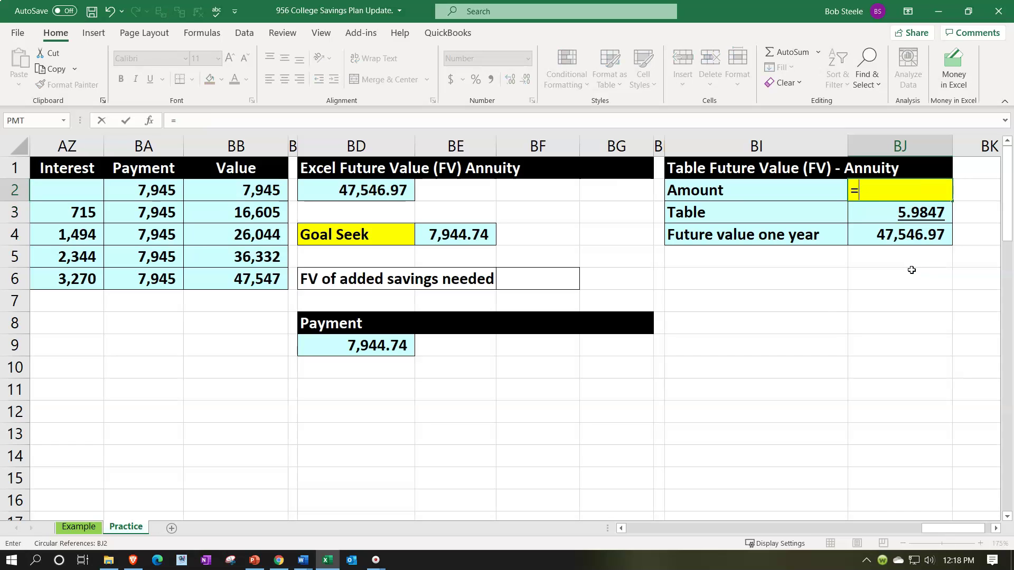
{"action": "key", "text": "Down"}
{"action": "key", "text": "Down"}
{"action": "type", "text": "/"}
{"action": "key", "text": "Down"}
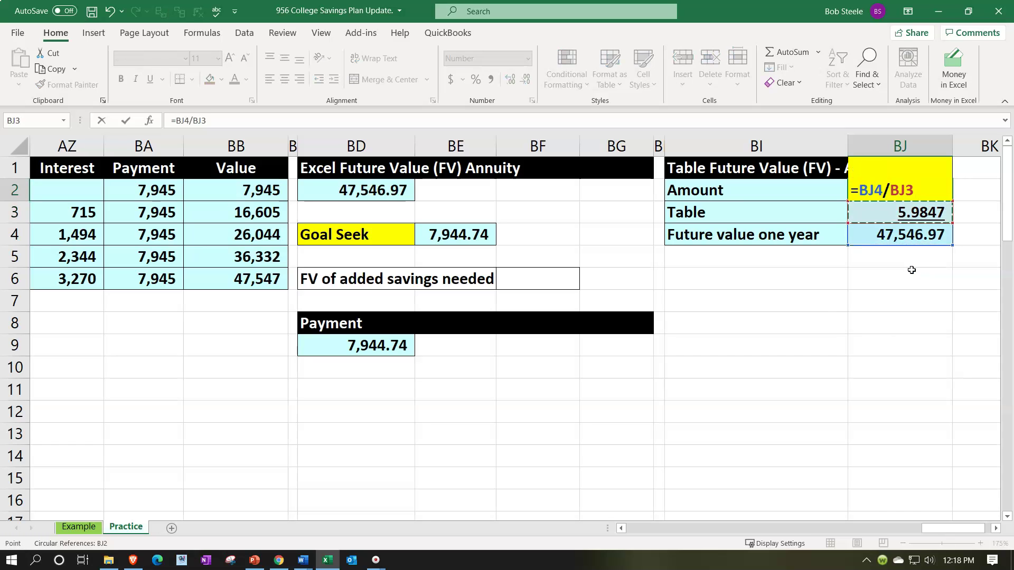
{"action": "key", "text": "Return"}
{"action": "key", "text": "Up"}
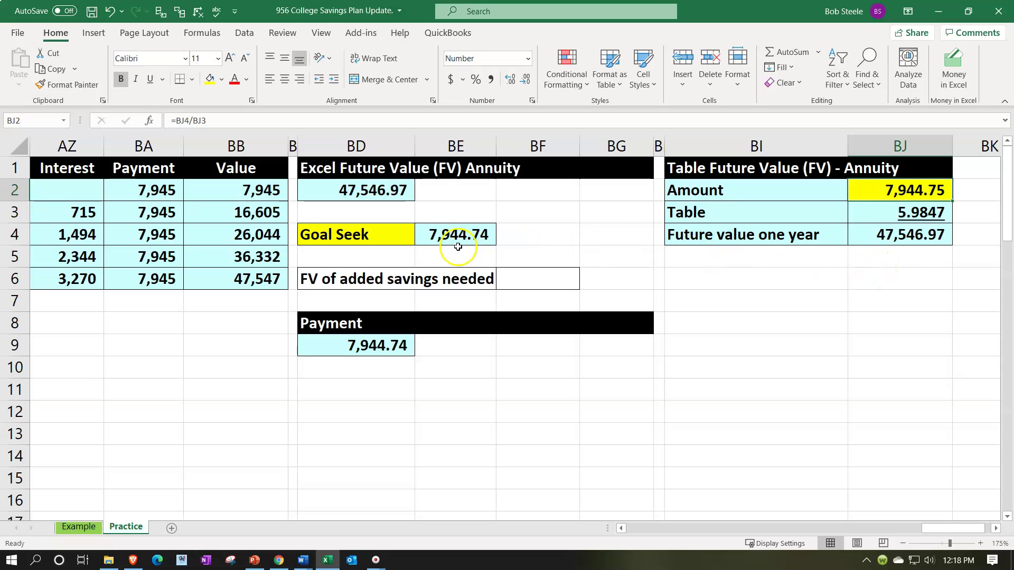
{"action": "left_click", "coordinate": [457, 229]}
{"action": "left_click", "coordinate": [871, 220]}
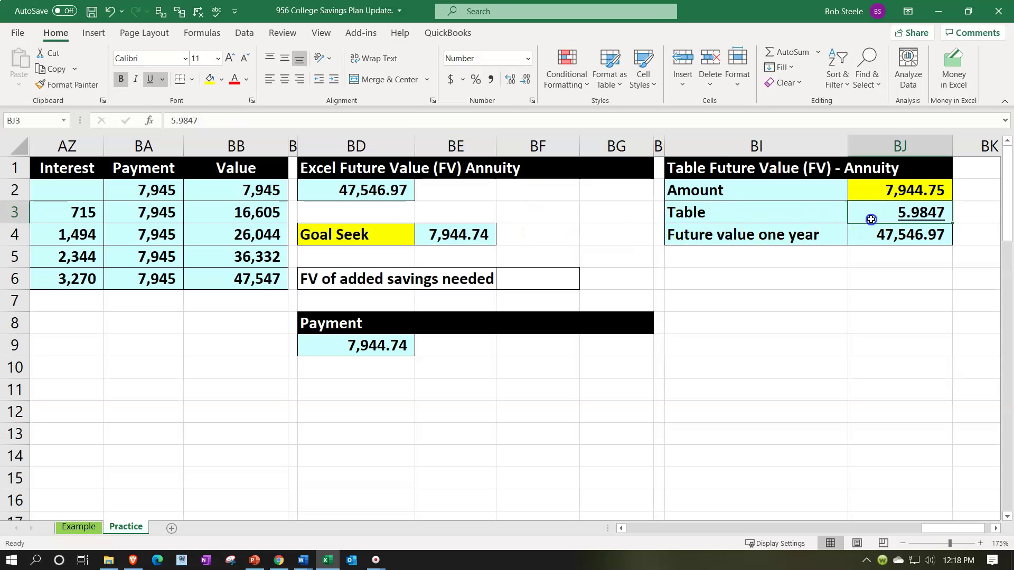